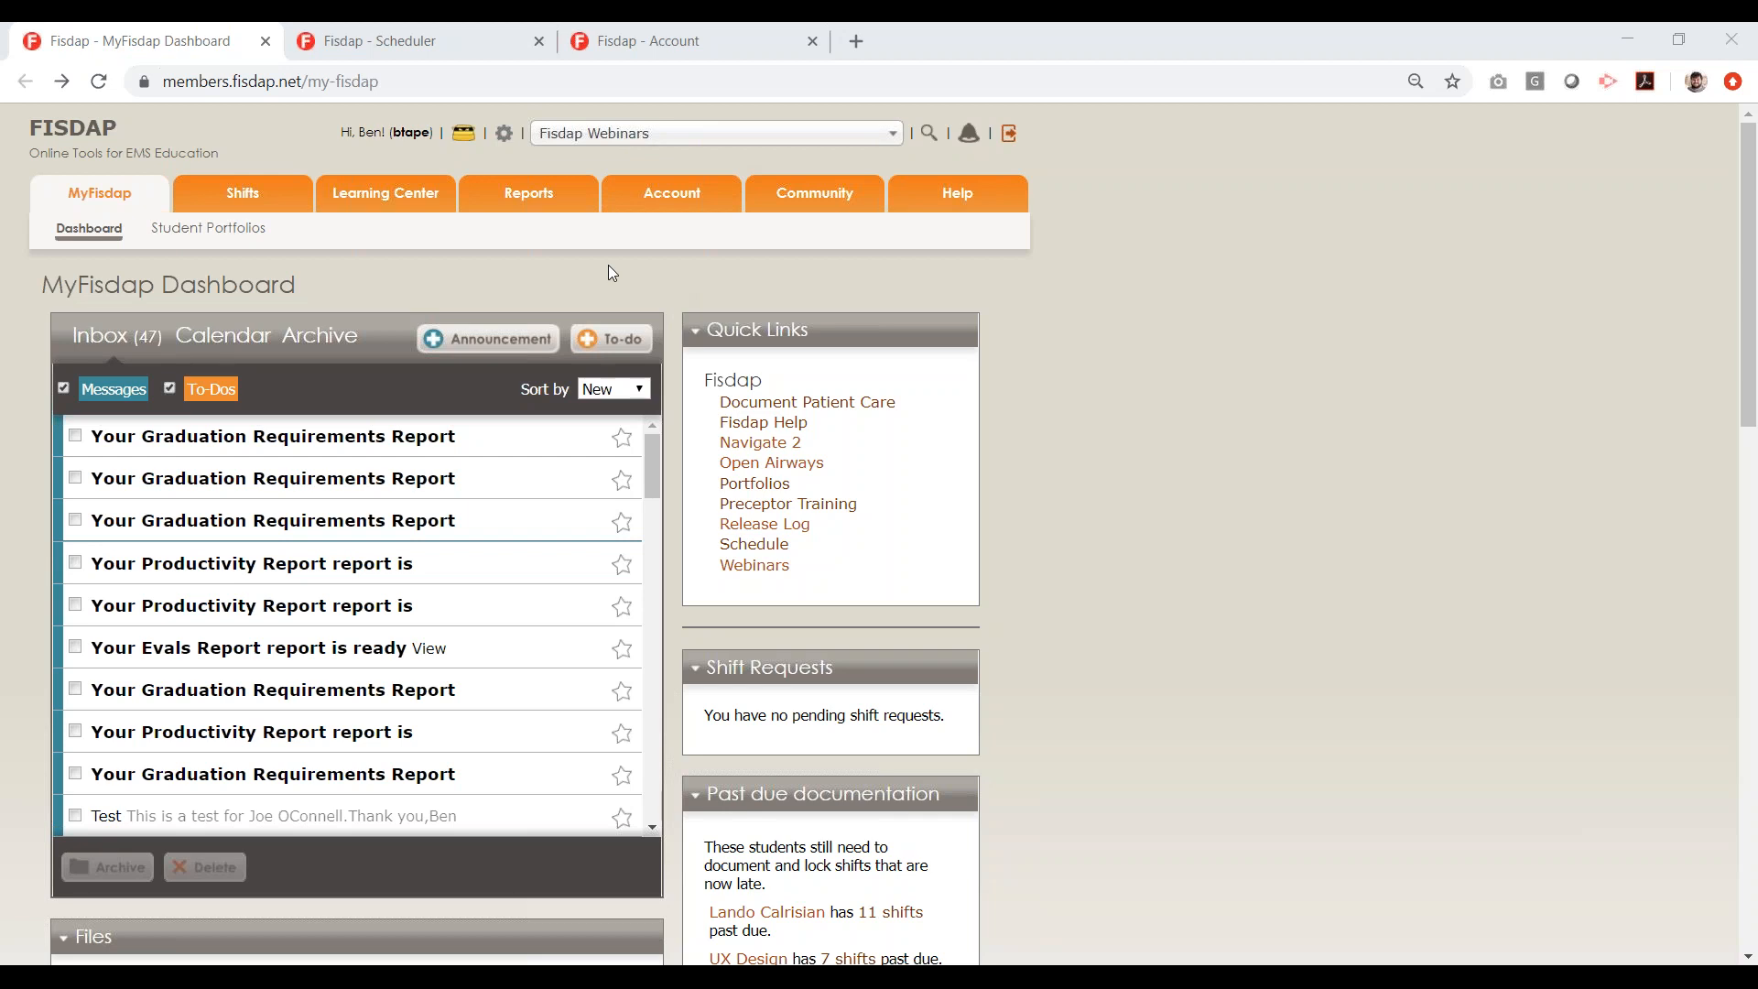
Check the September 2019 shift schedule and view the slot details of the Sep 3 Hoth Station shift
click(390, 37)
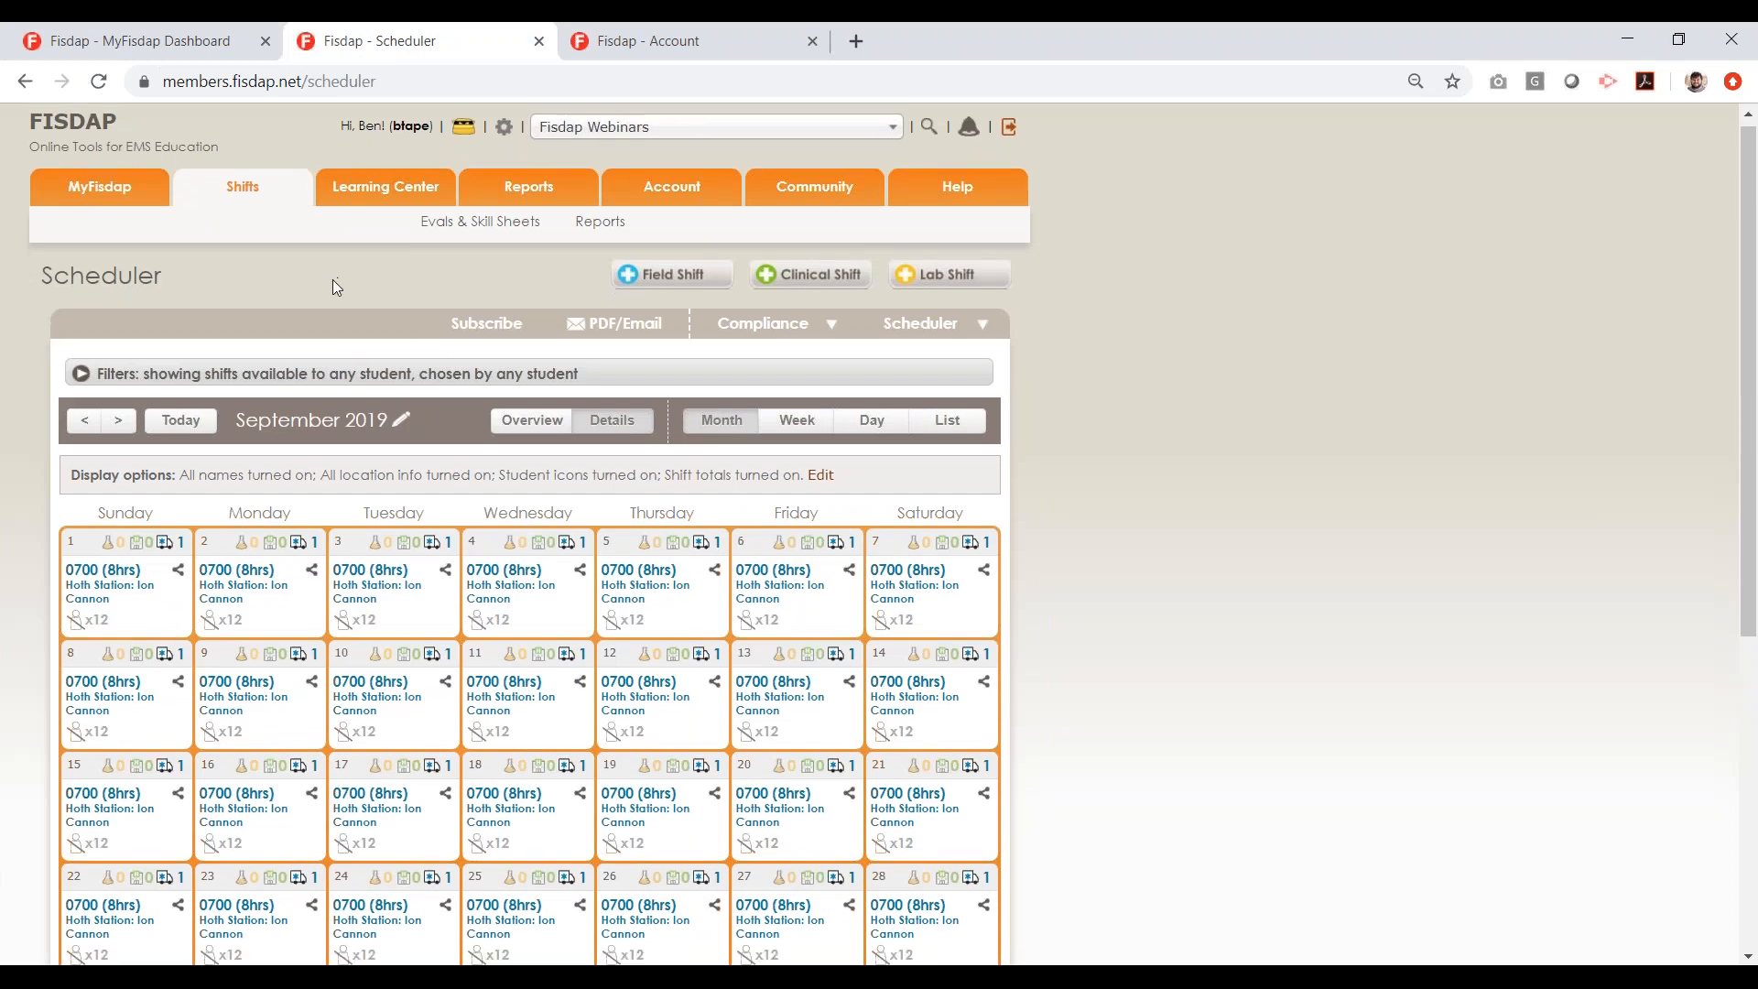
scroll(332, 279, down, 2)
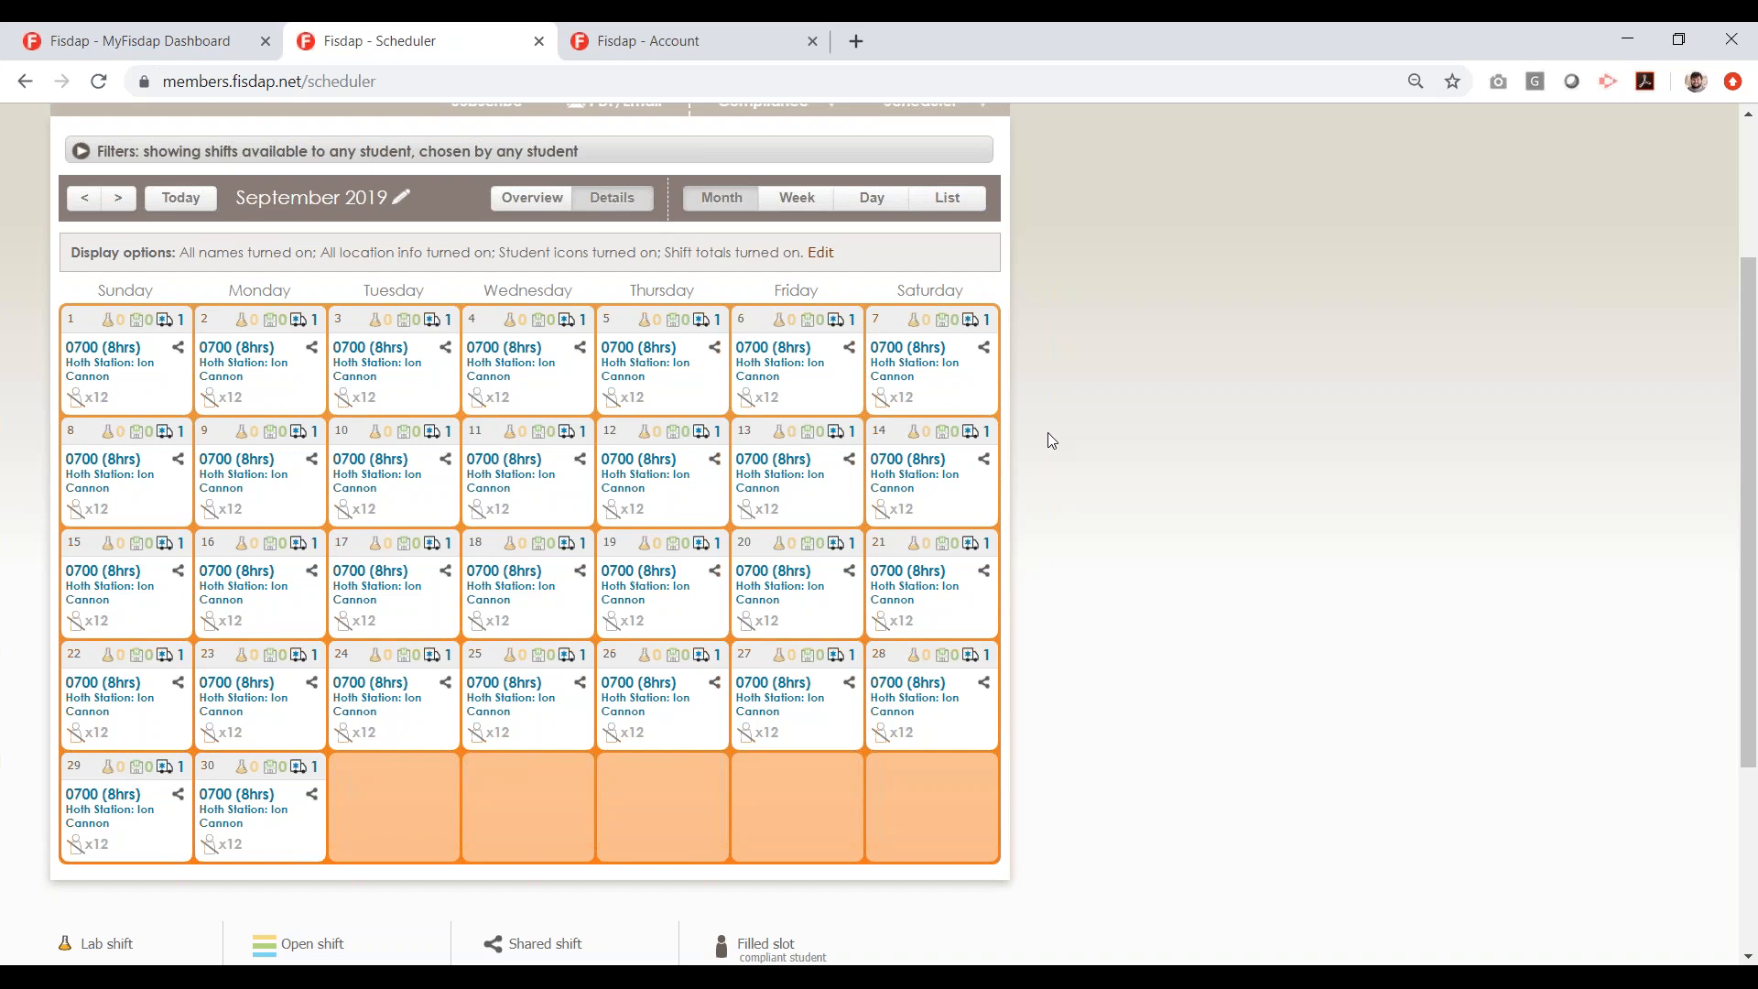
click(413, 394)
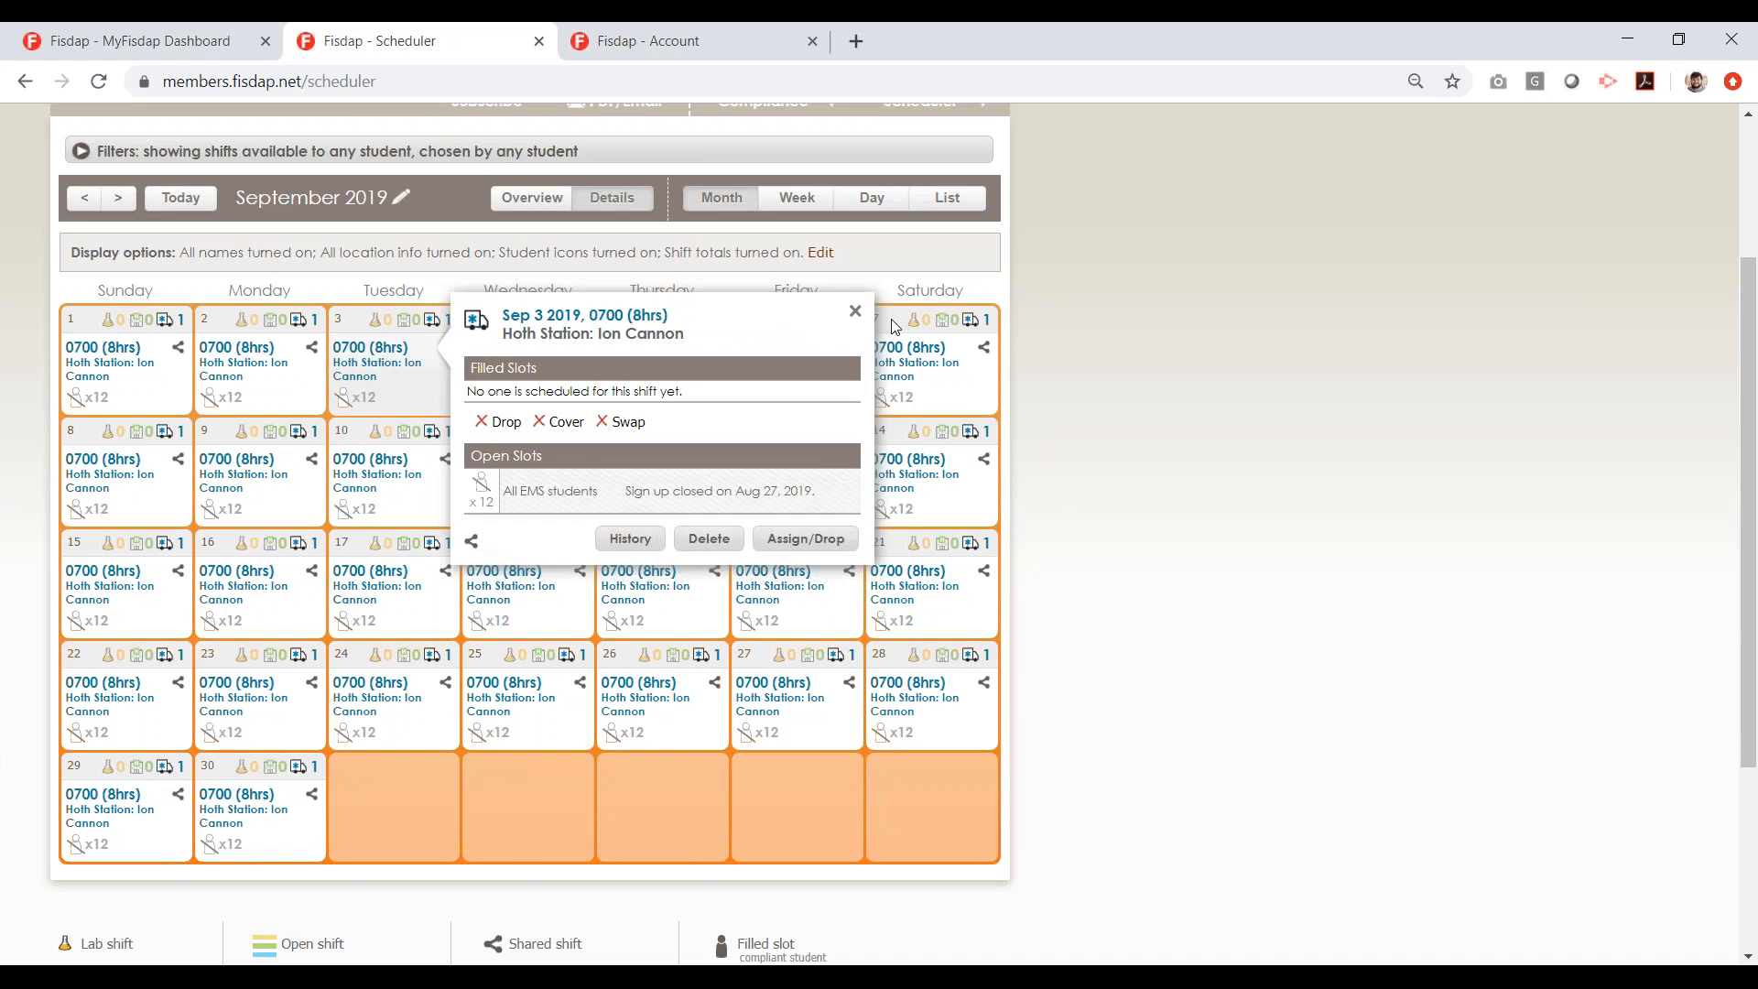
click(856, 315)
scroll(1060, 412, up, 3)
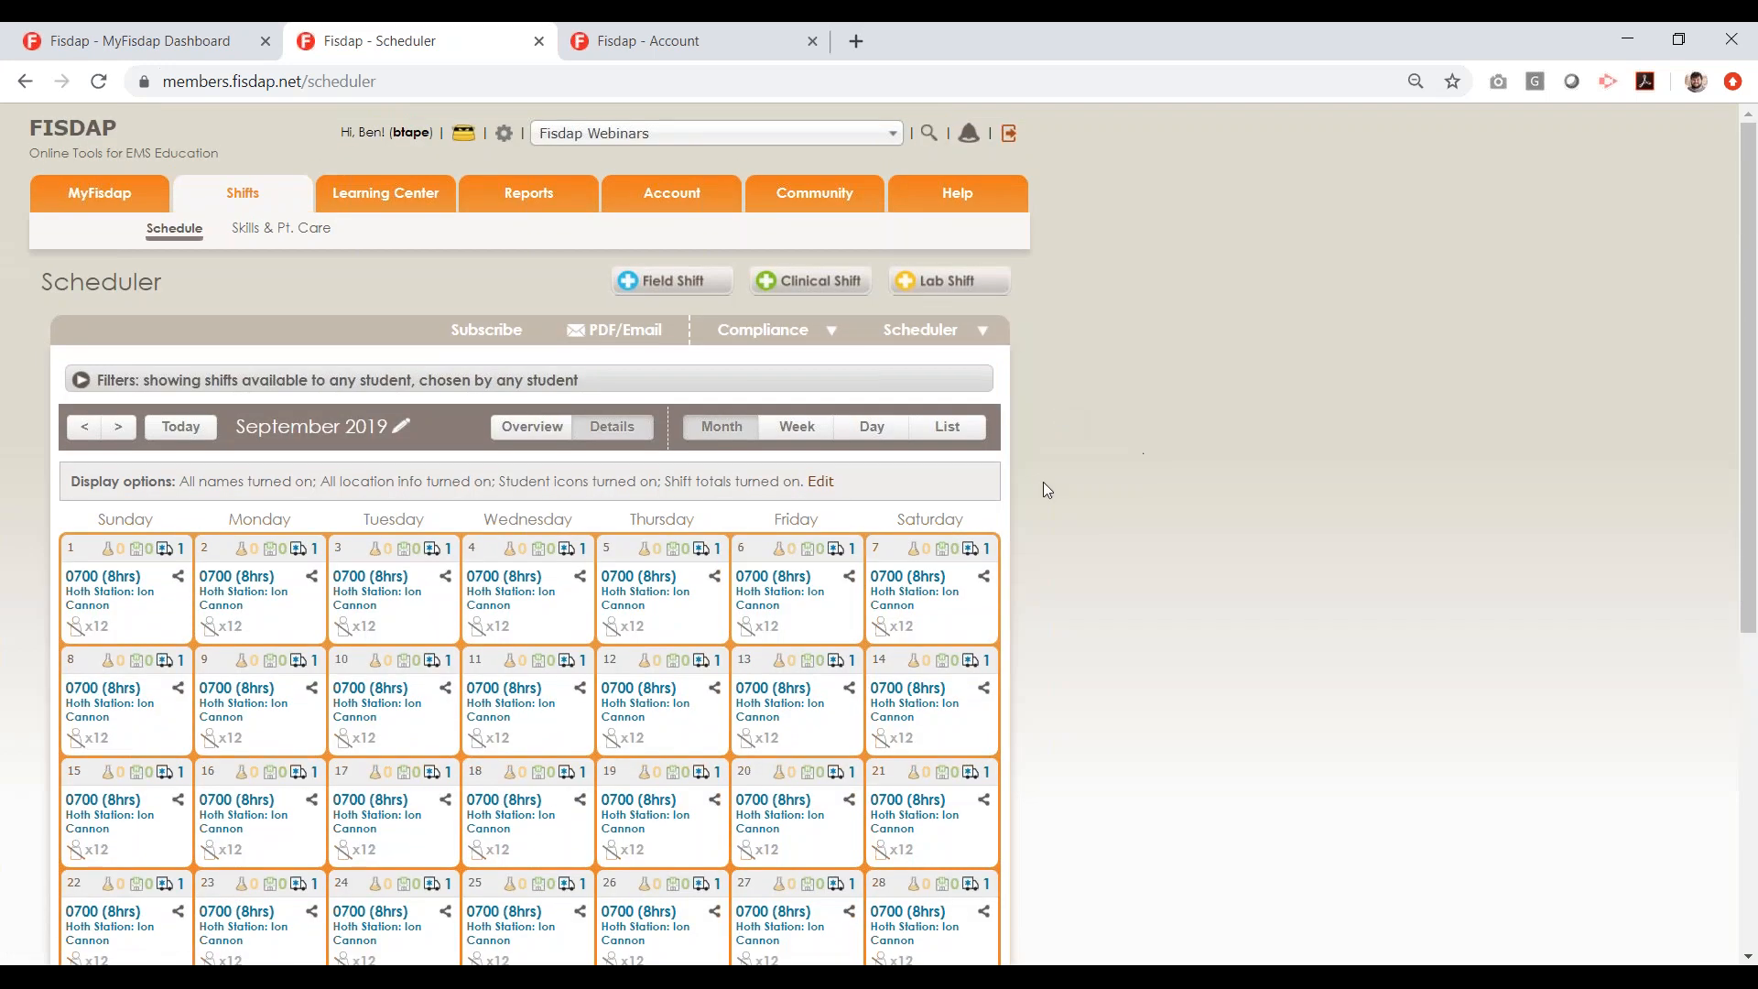
Open the site management list in the account settings and review which sites have sharing networks
click(692, 41)
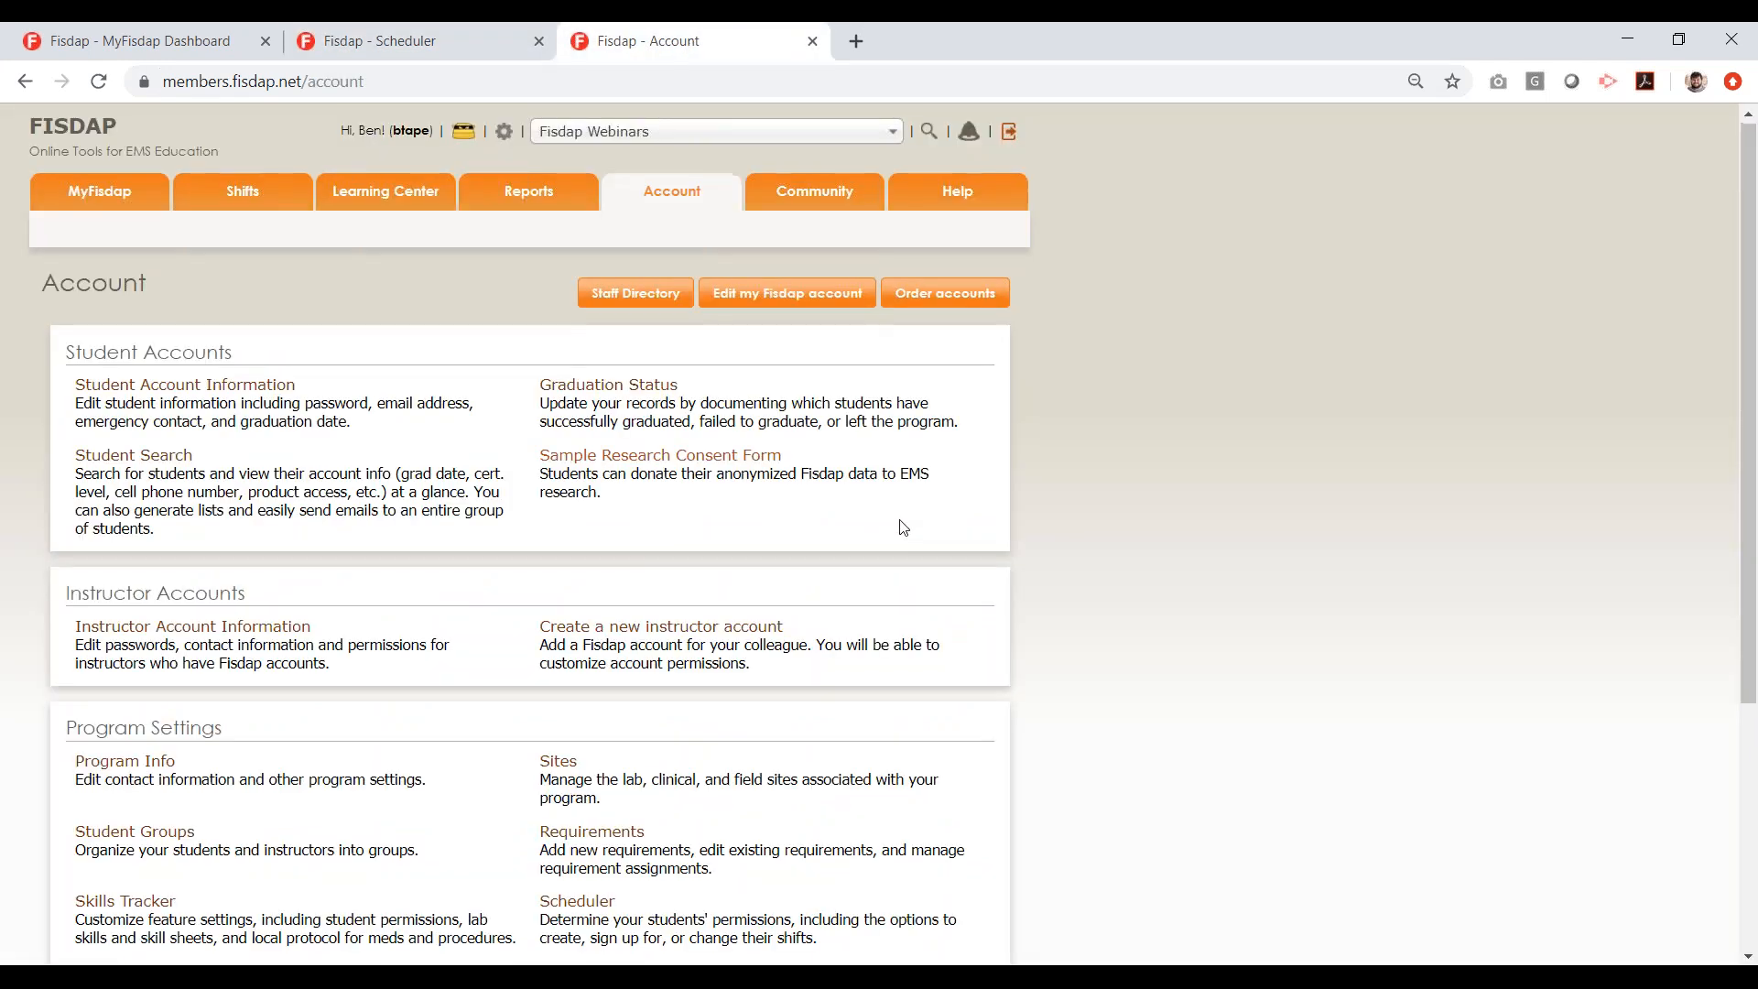
scroll(541, 648, down, 1)
click(551, 652)
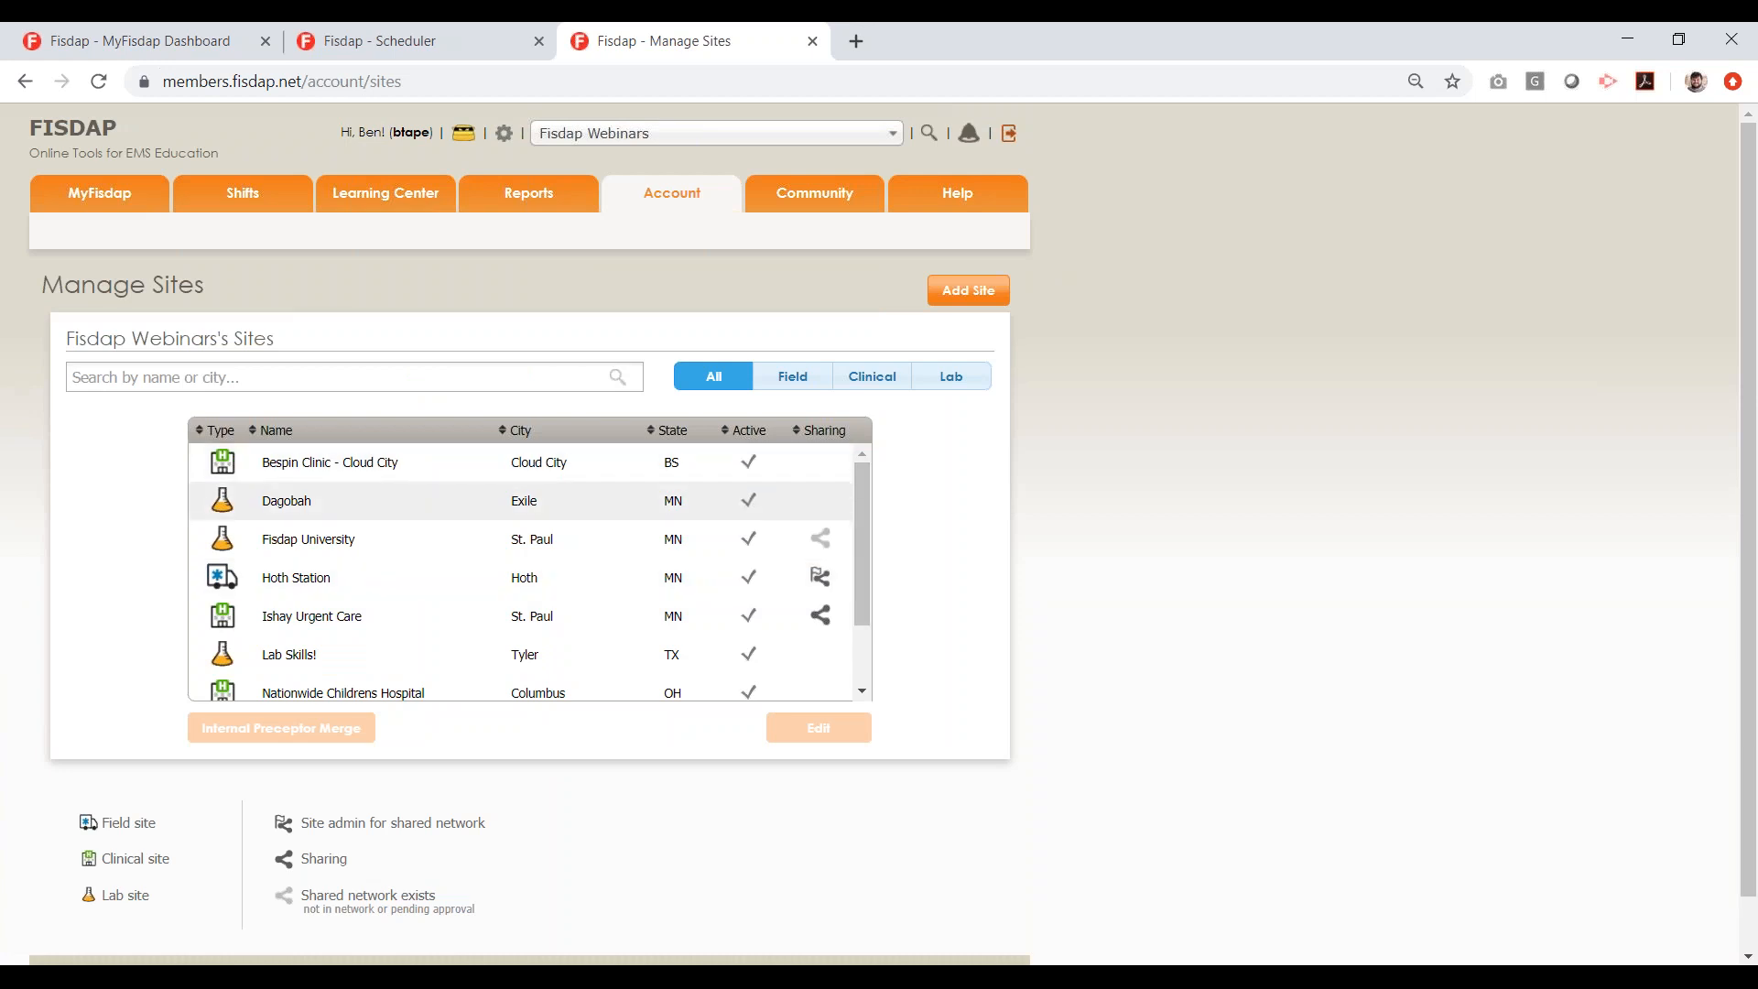
mouse_move(825, 552)
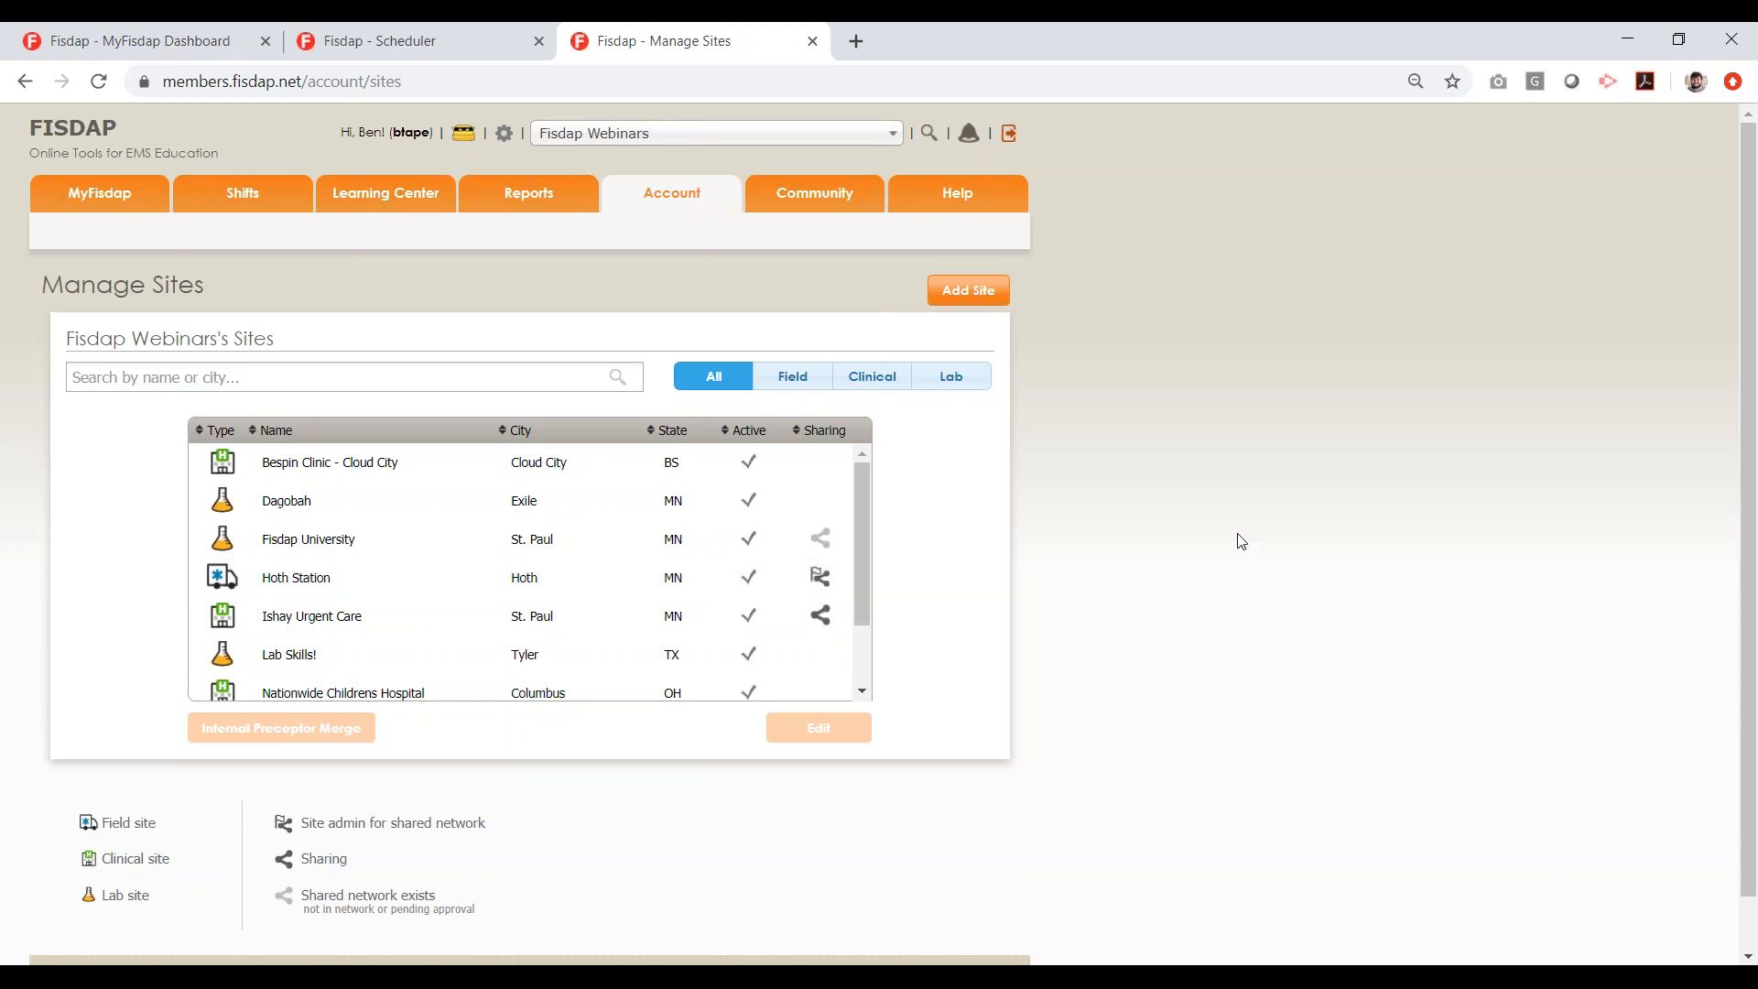
scroll(706, 730, down, 1)
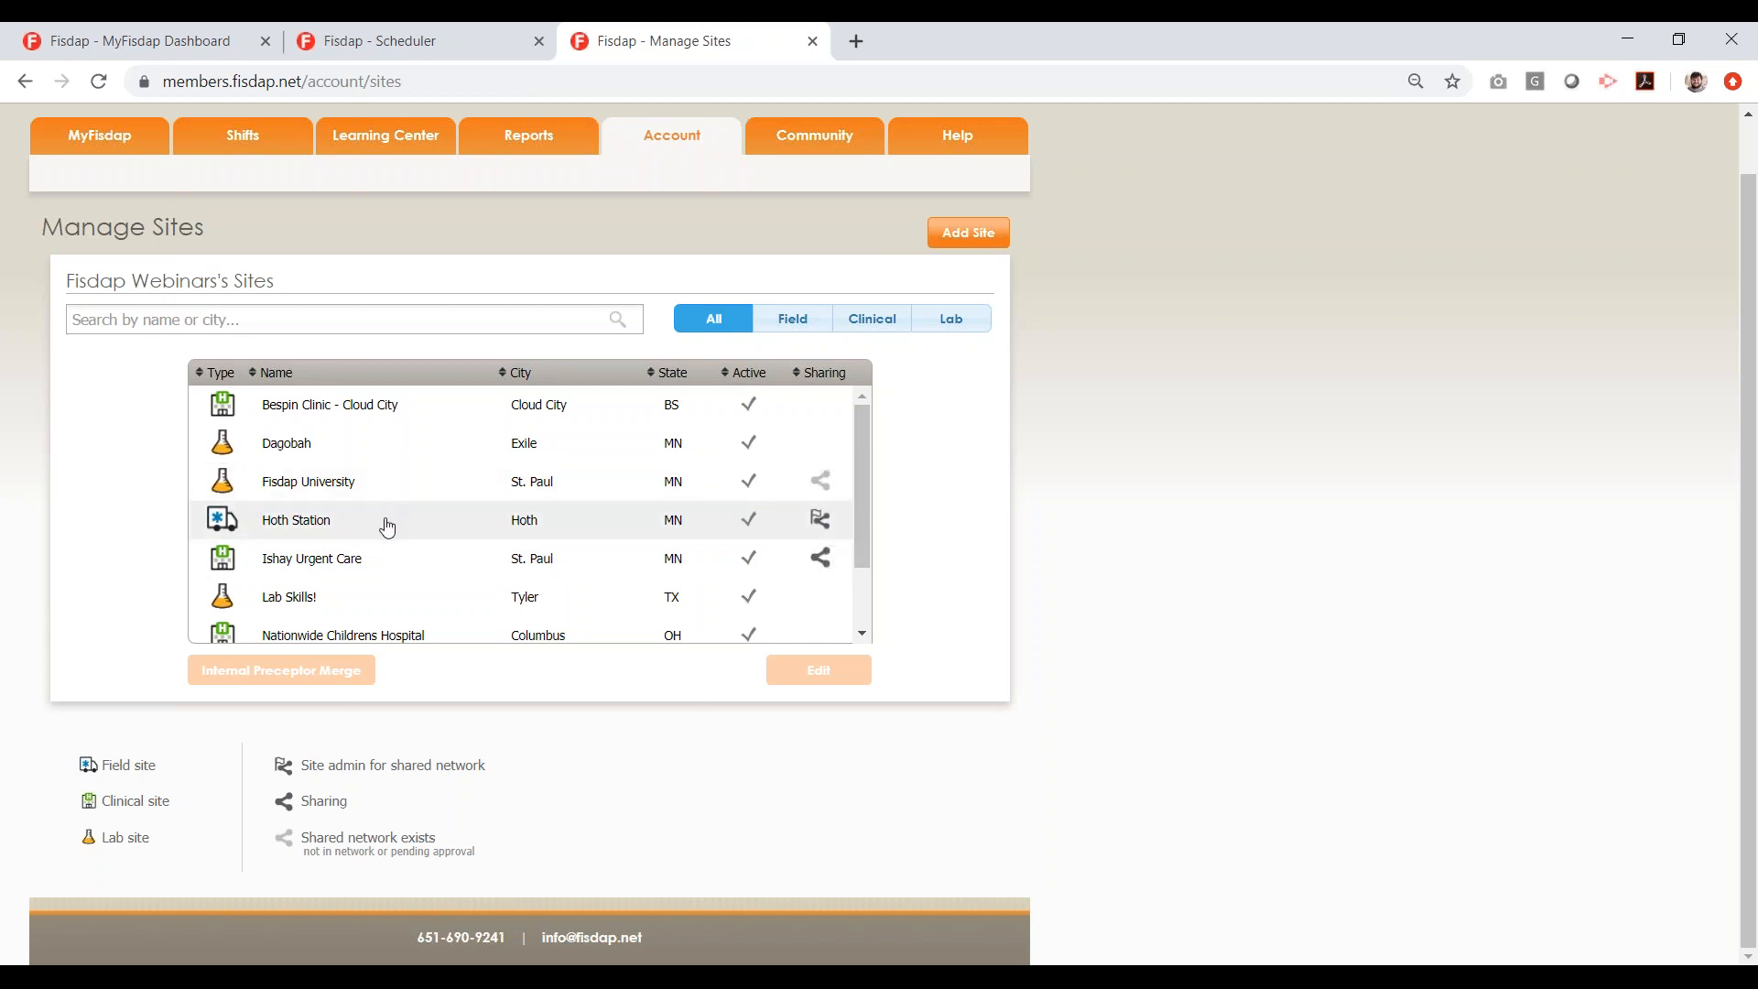
scroll(385, 523, up, 1)
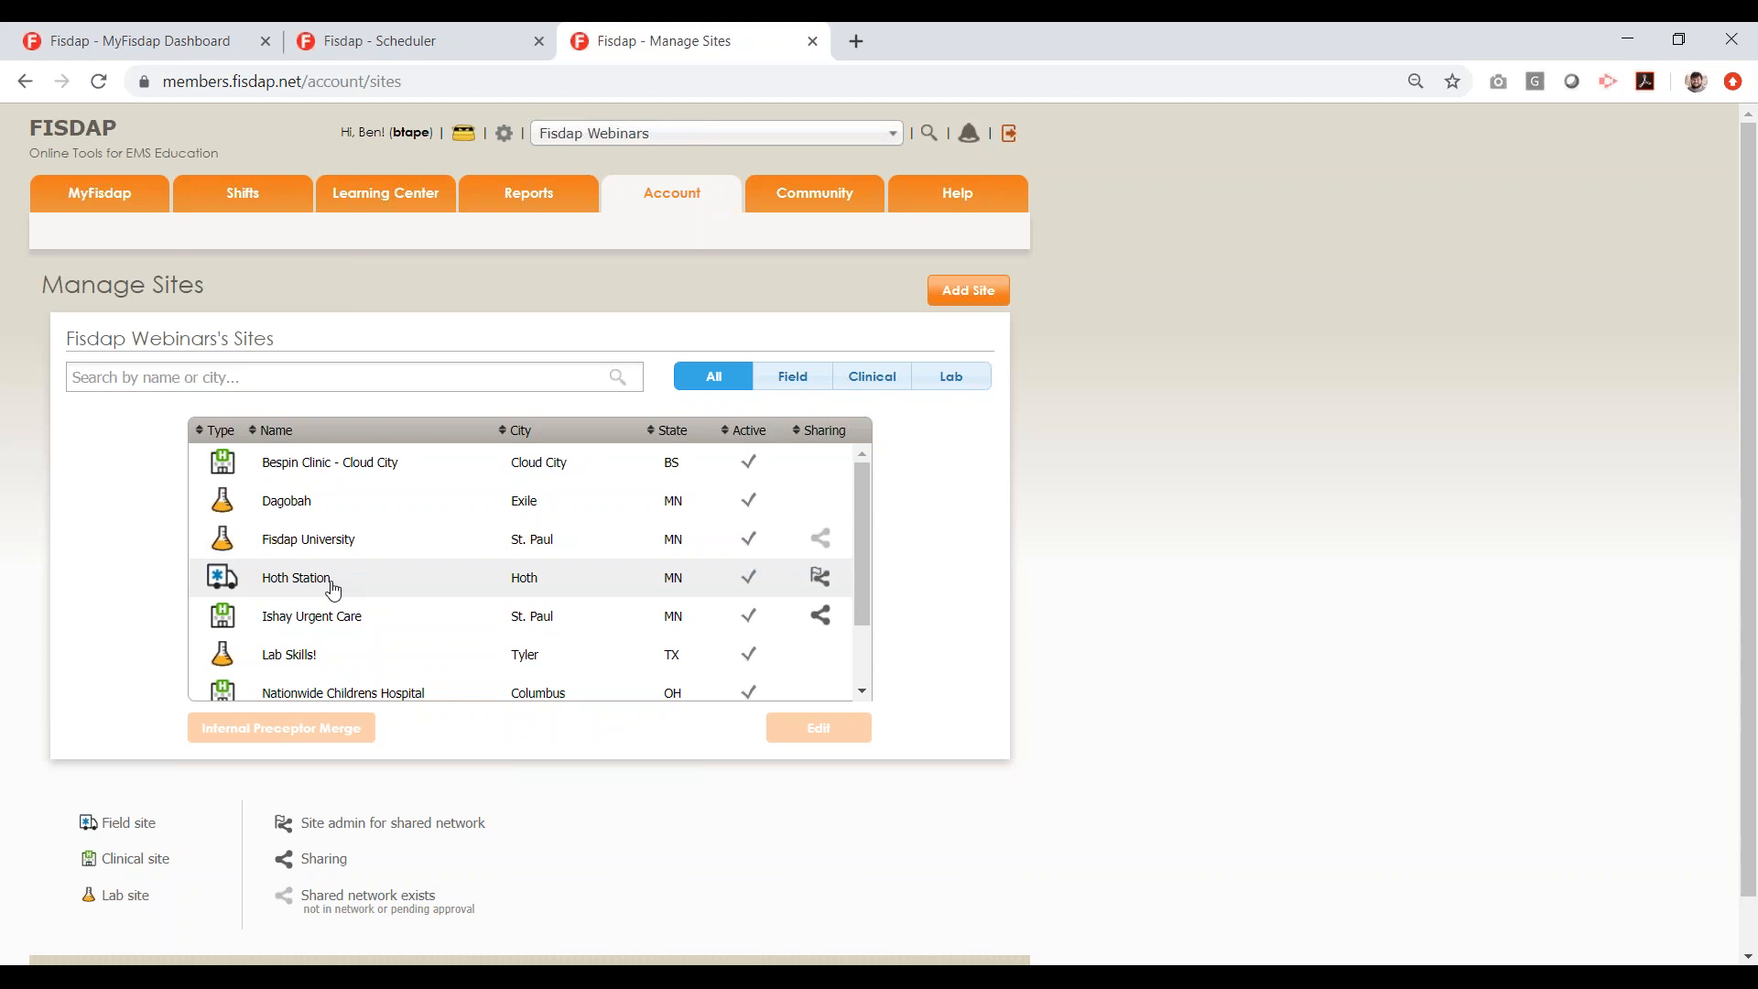
Open Hoth Station for editing and view which programs are in its sharing network
click(333, 588)
click(835, 746)
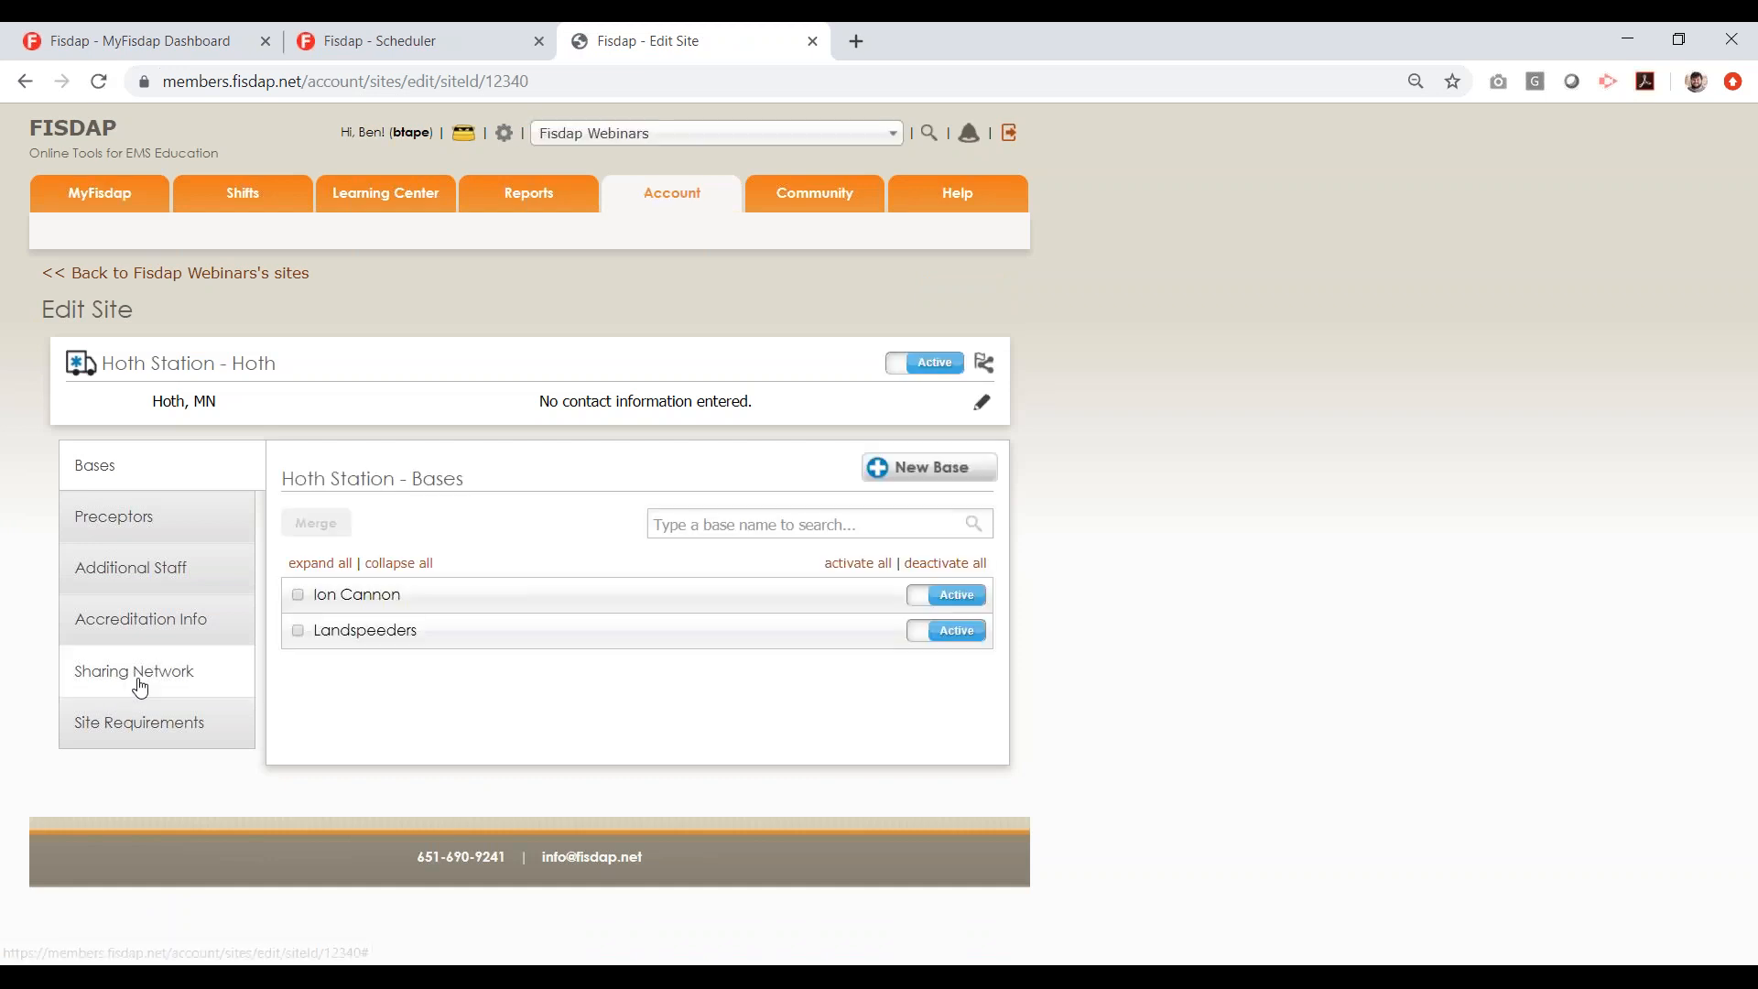
click(138, 688)
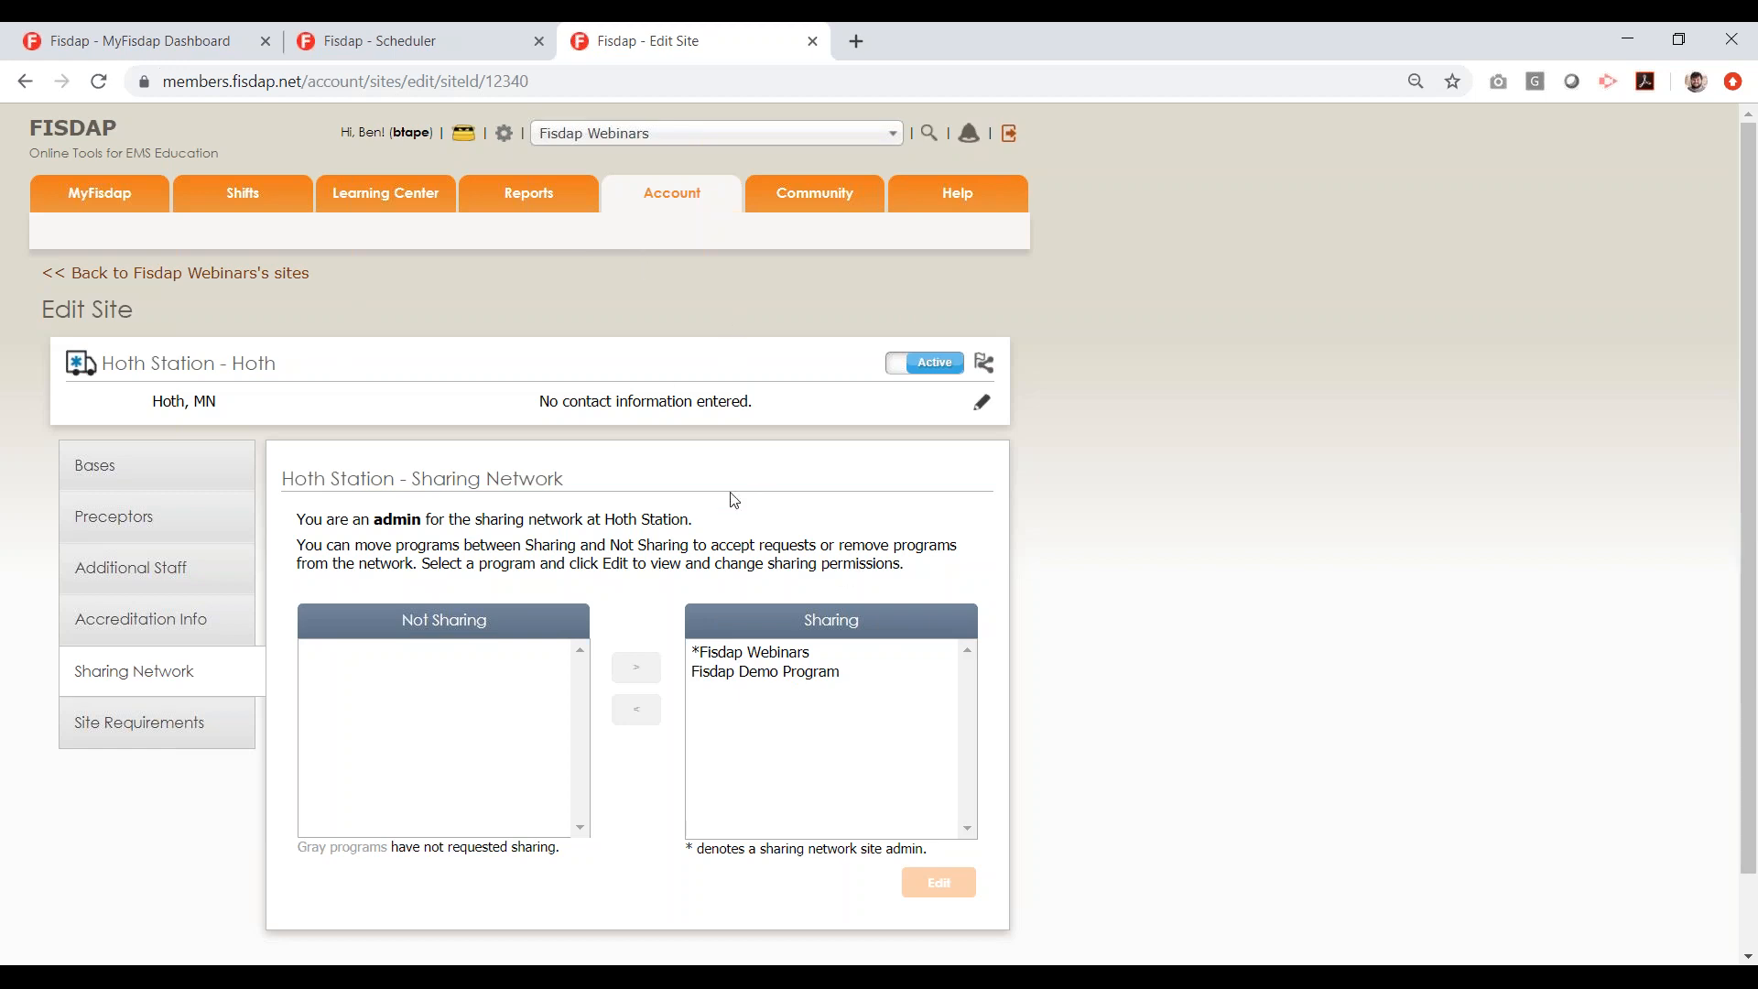
scroll(733, 504, down, 1)
scroll(723, 513, up, 1)
Switch the active program to Fisdap 101
click(682, 135)
text(fisd)
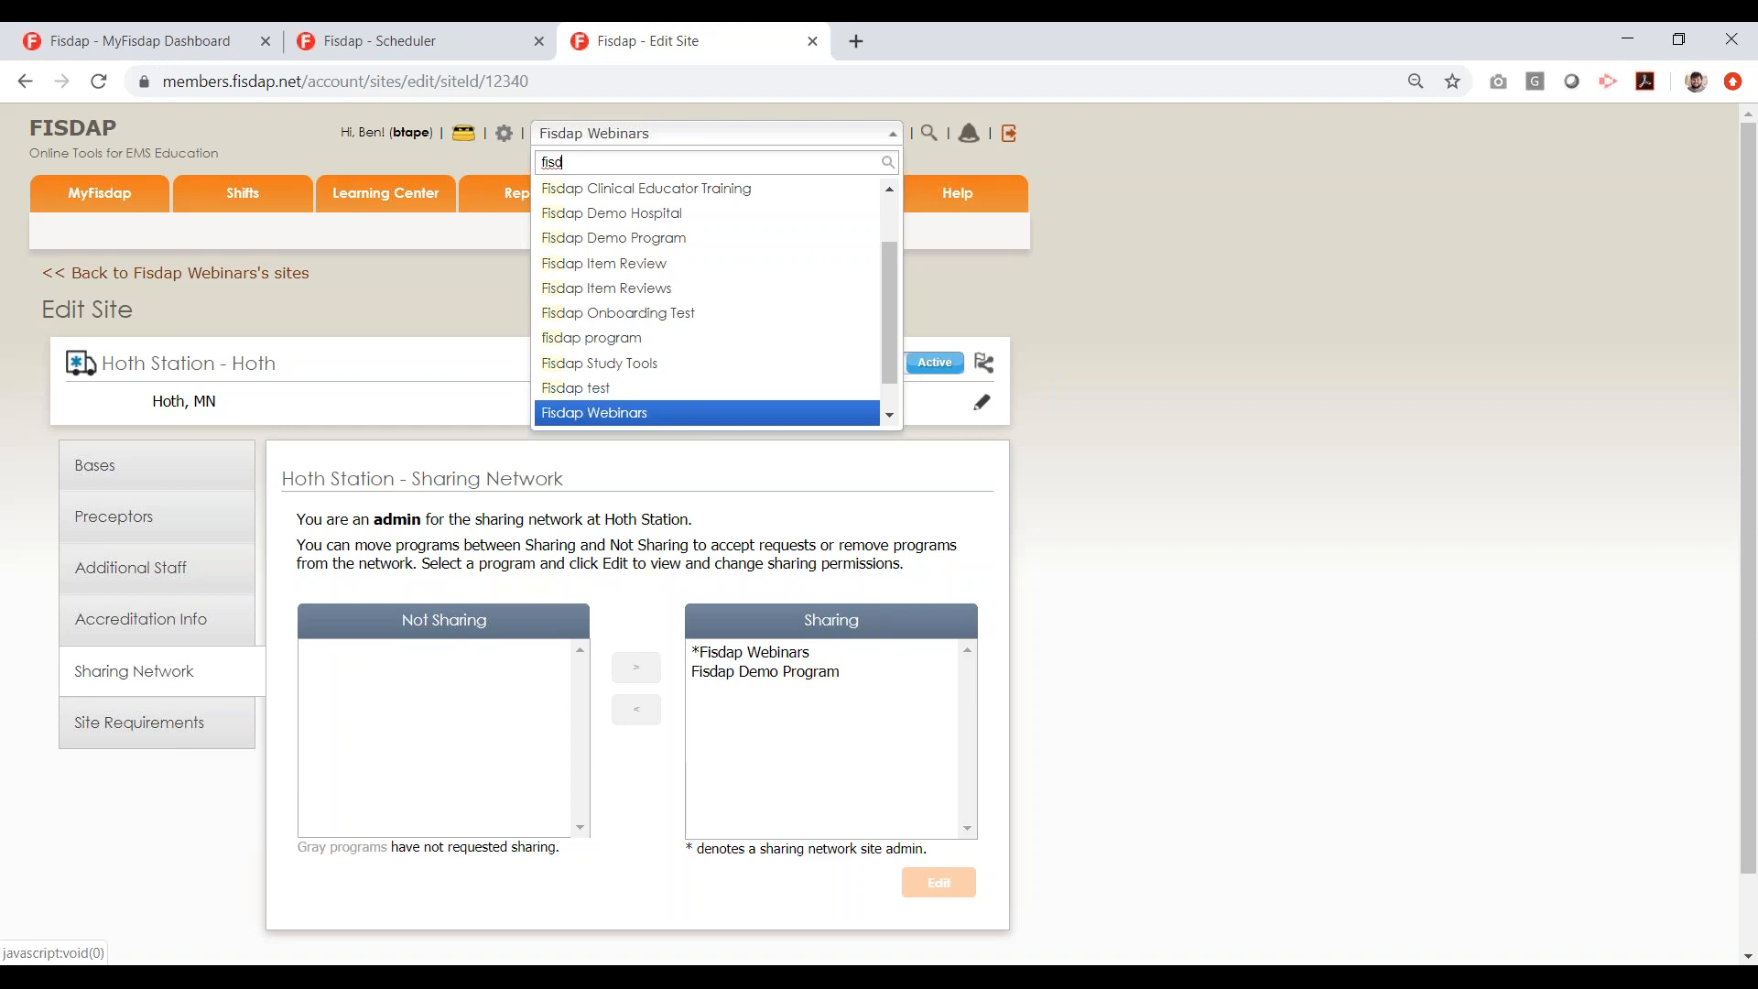
key(Up)
key(Up)
key(Up)
key(Up)
key(Up)
key(Up)
key(Up)
key(Up)
key(Up)
key(Up)
key(Up)
key(Up)
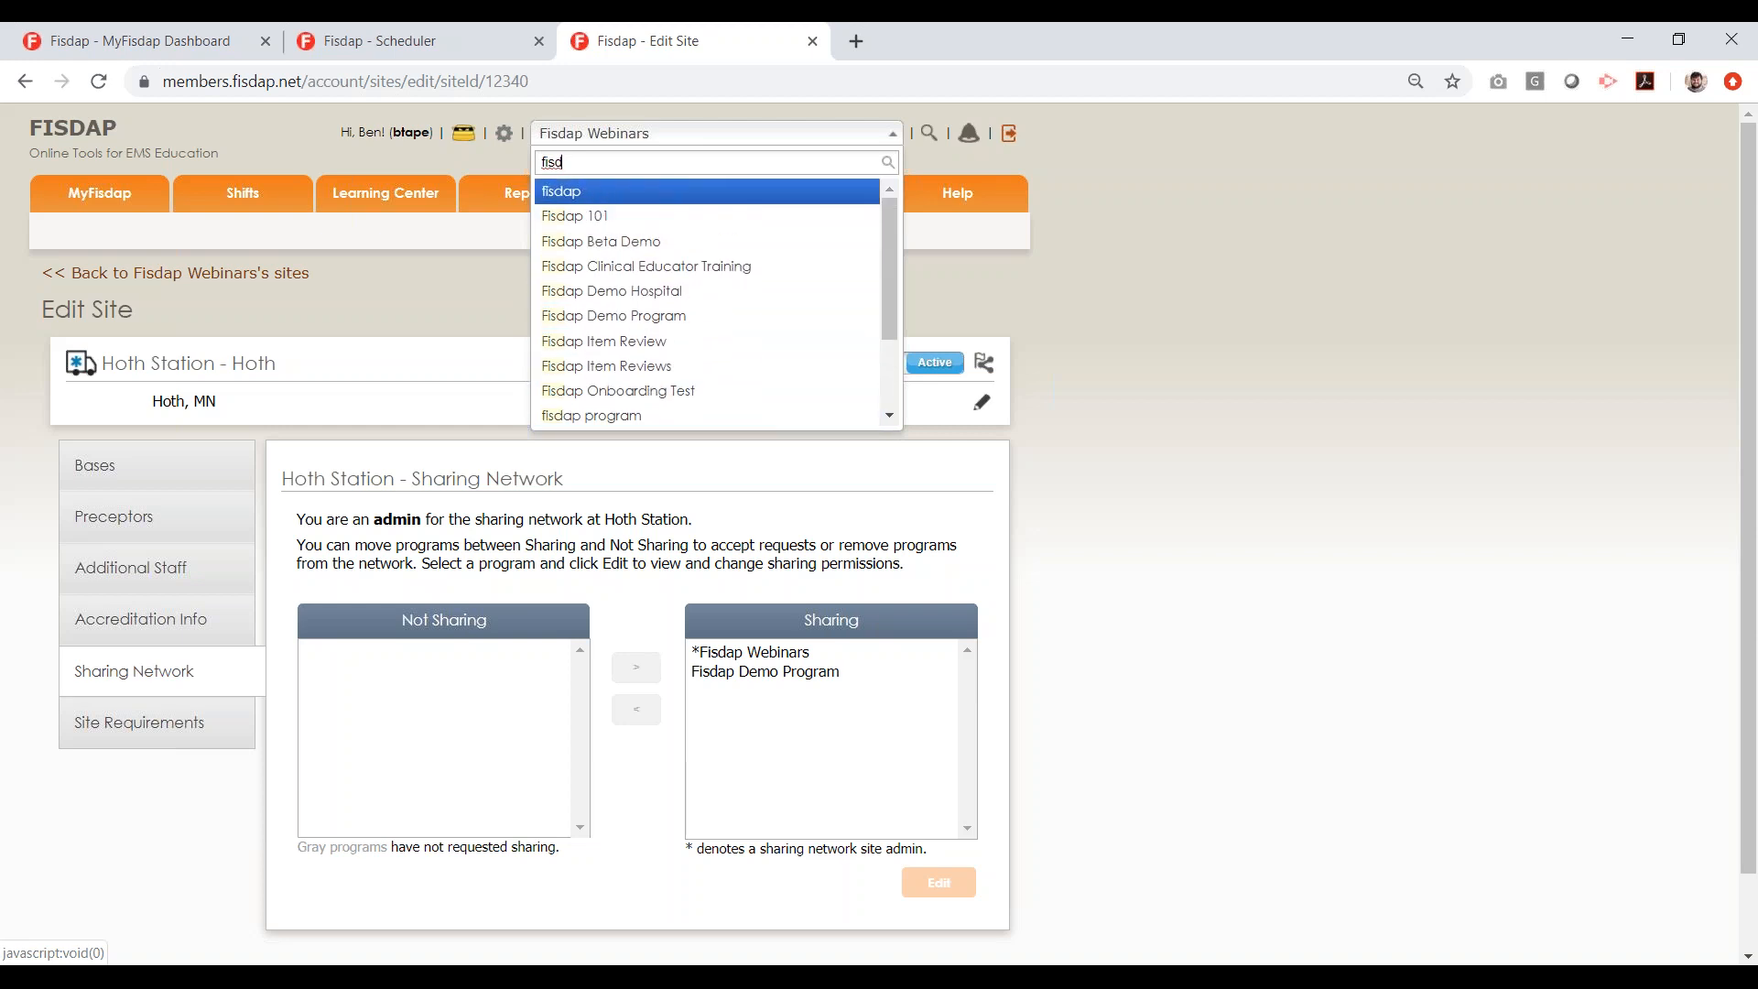
key(Down)
key(Return)
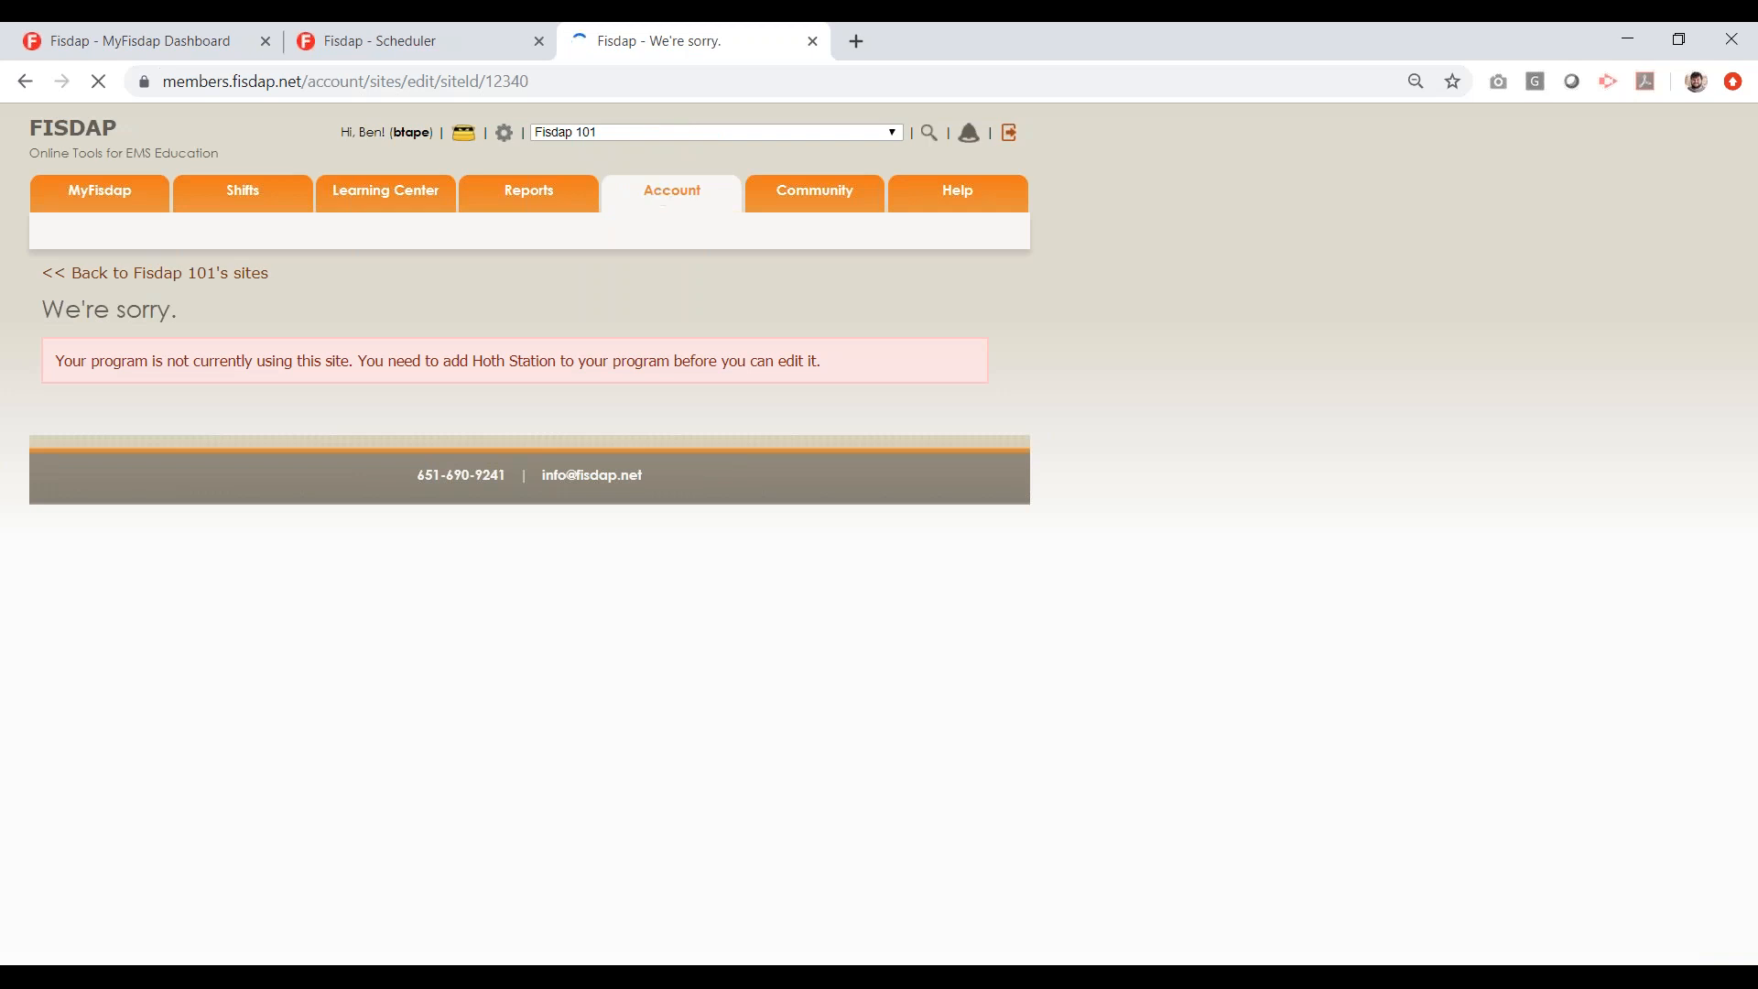
Start adding a site to Fisdap 101 and search the available Minnesota sites for "hoth"
click(209, 272)
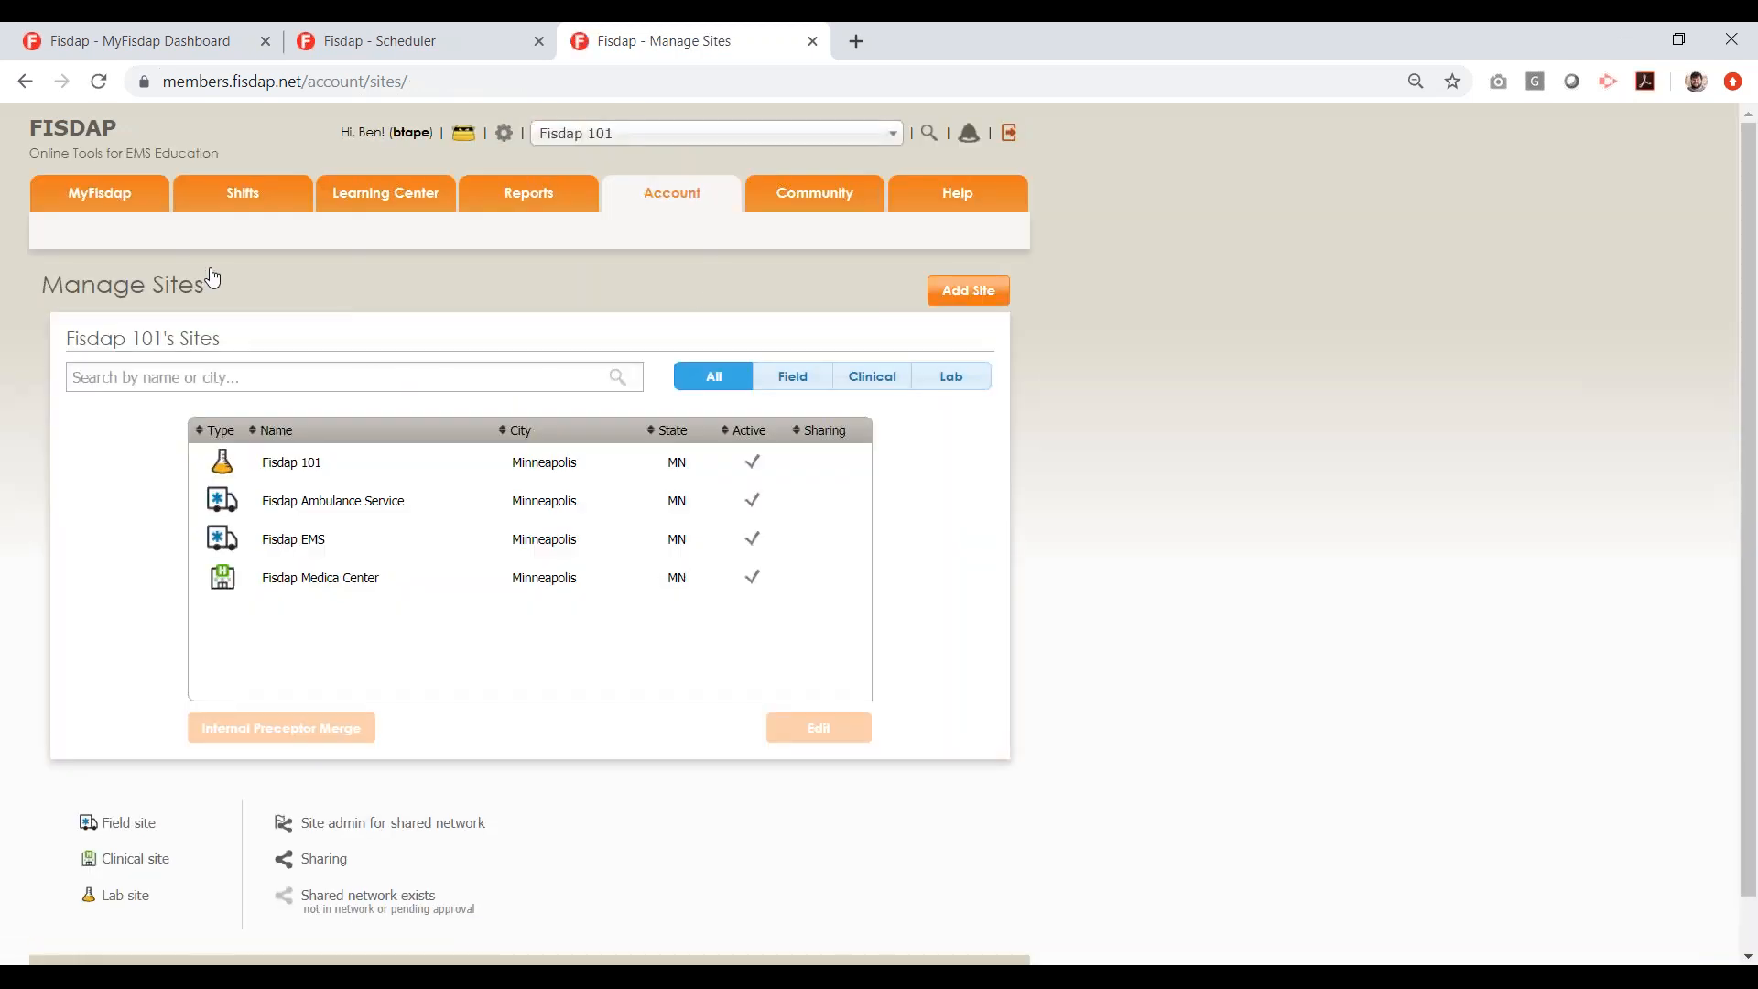
click(984, 301)
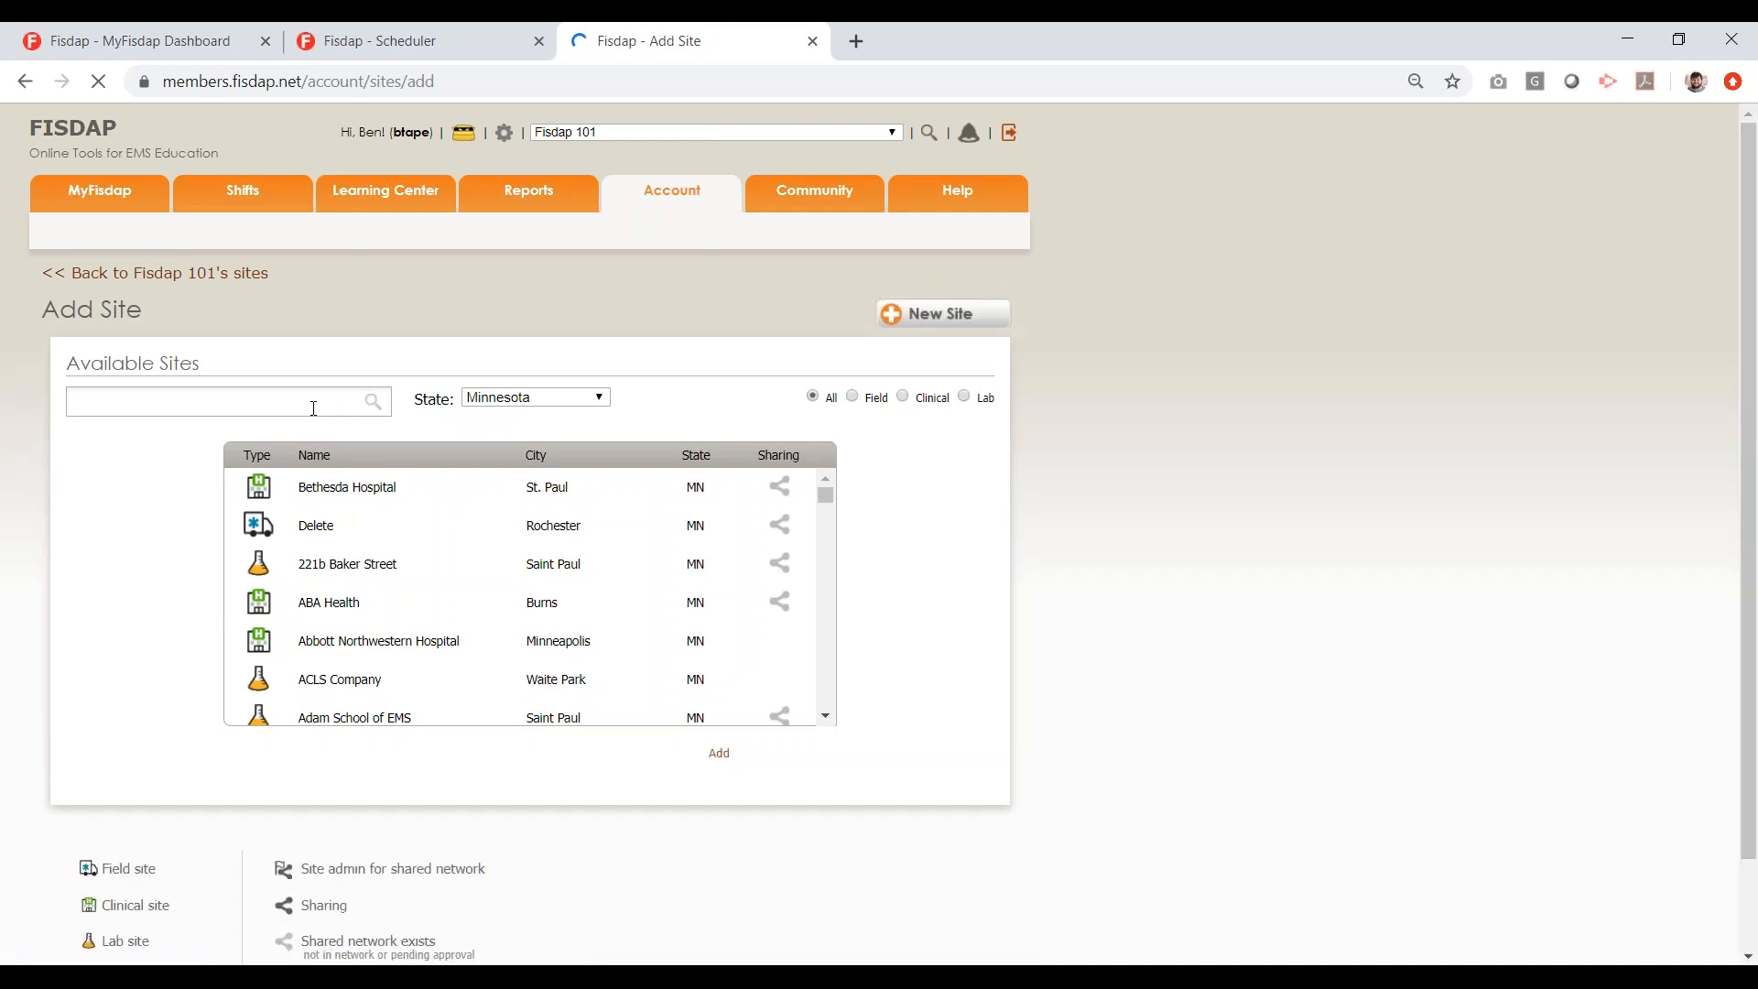
click(281, 403)
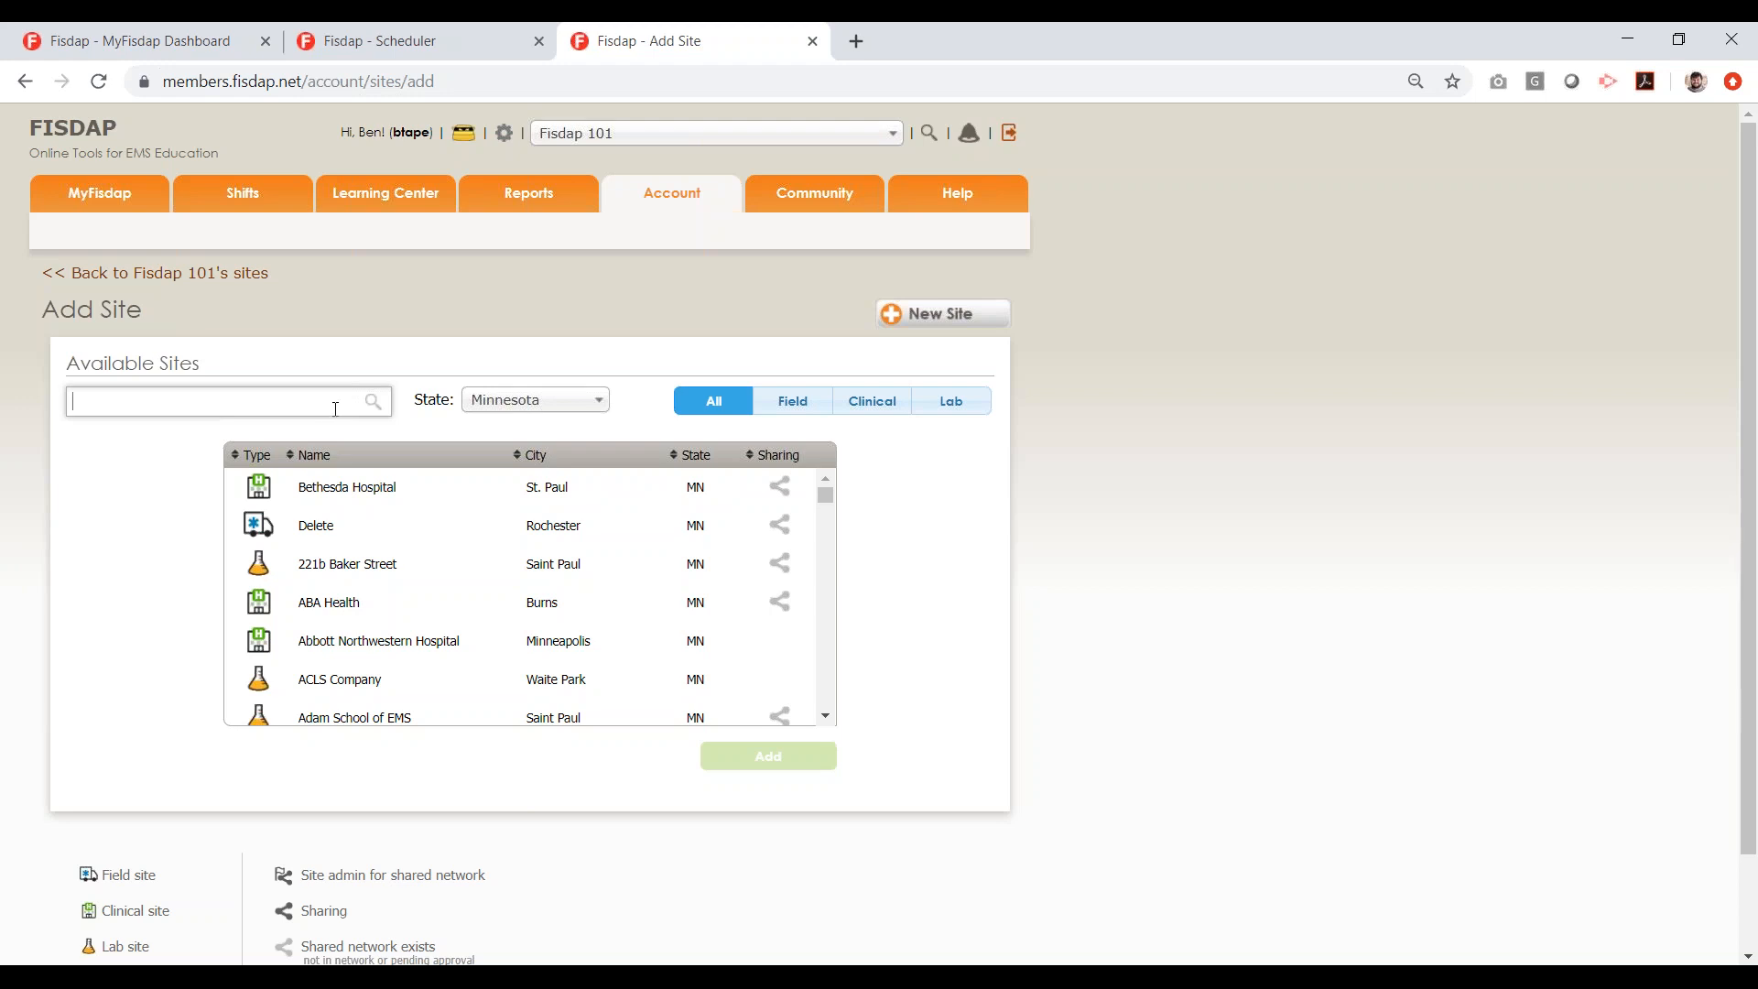
click(520, 403)
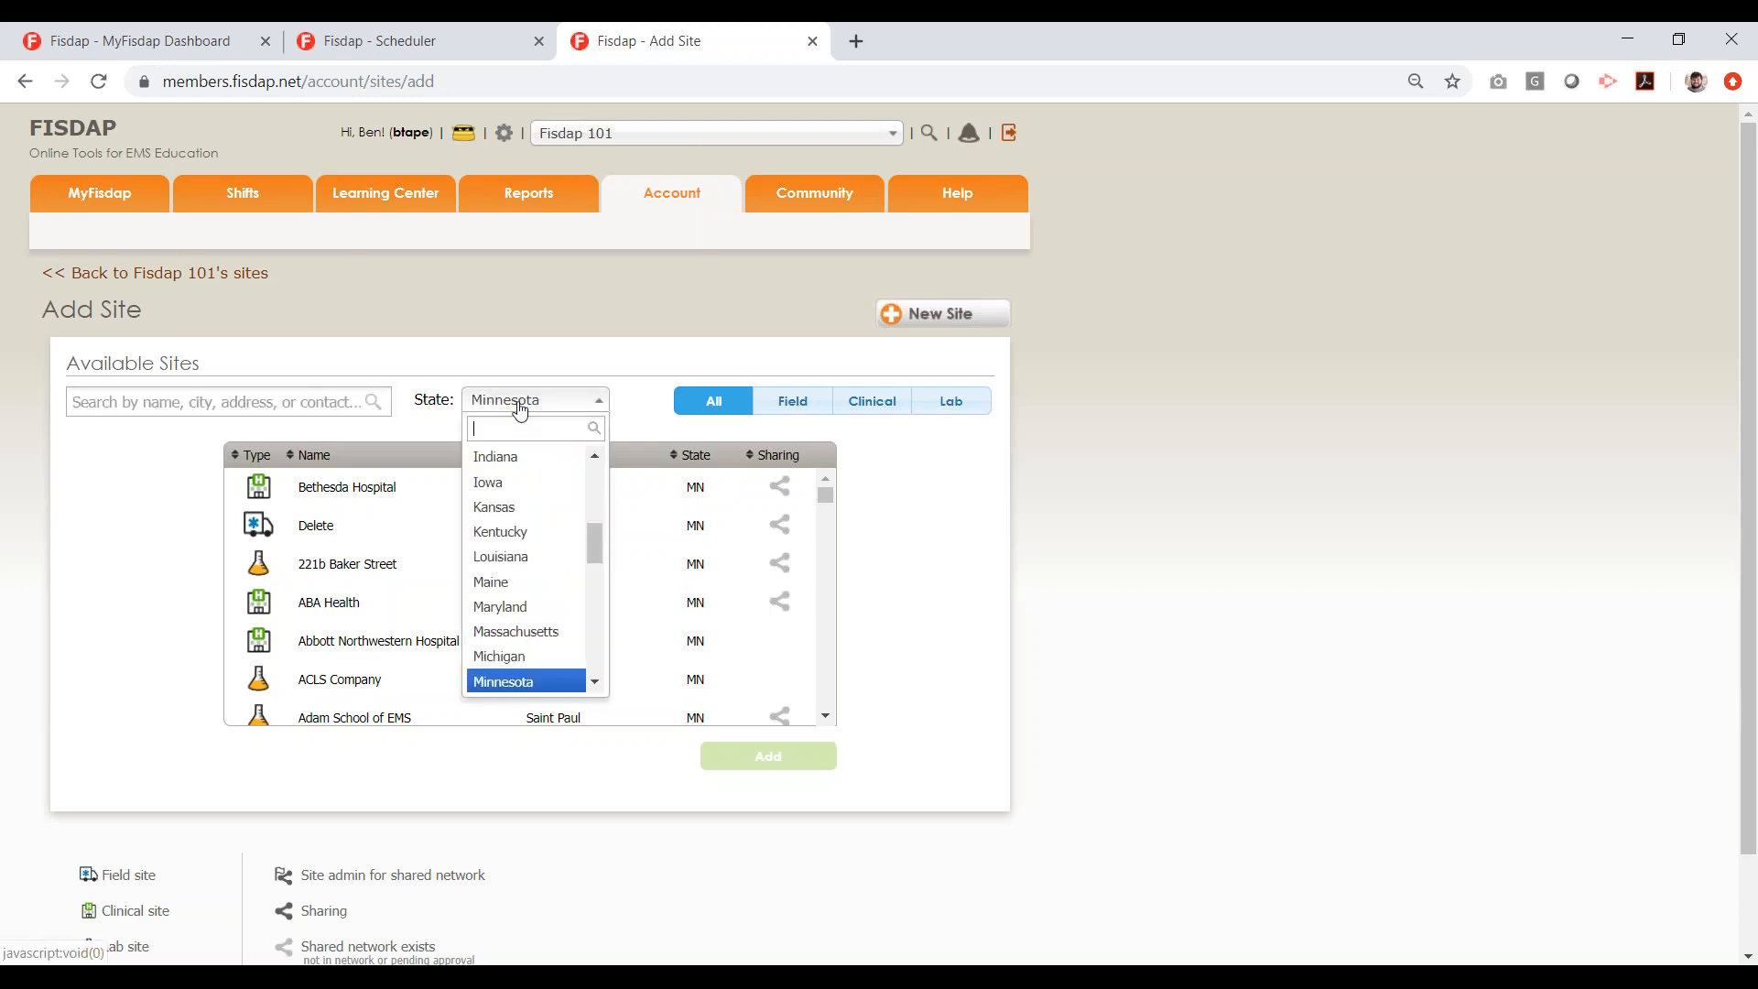
click(492, 355)
click(301, 403)
text(hoth)
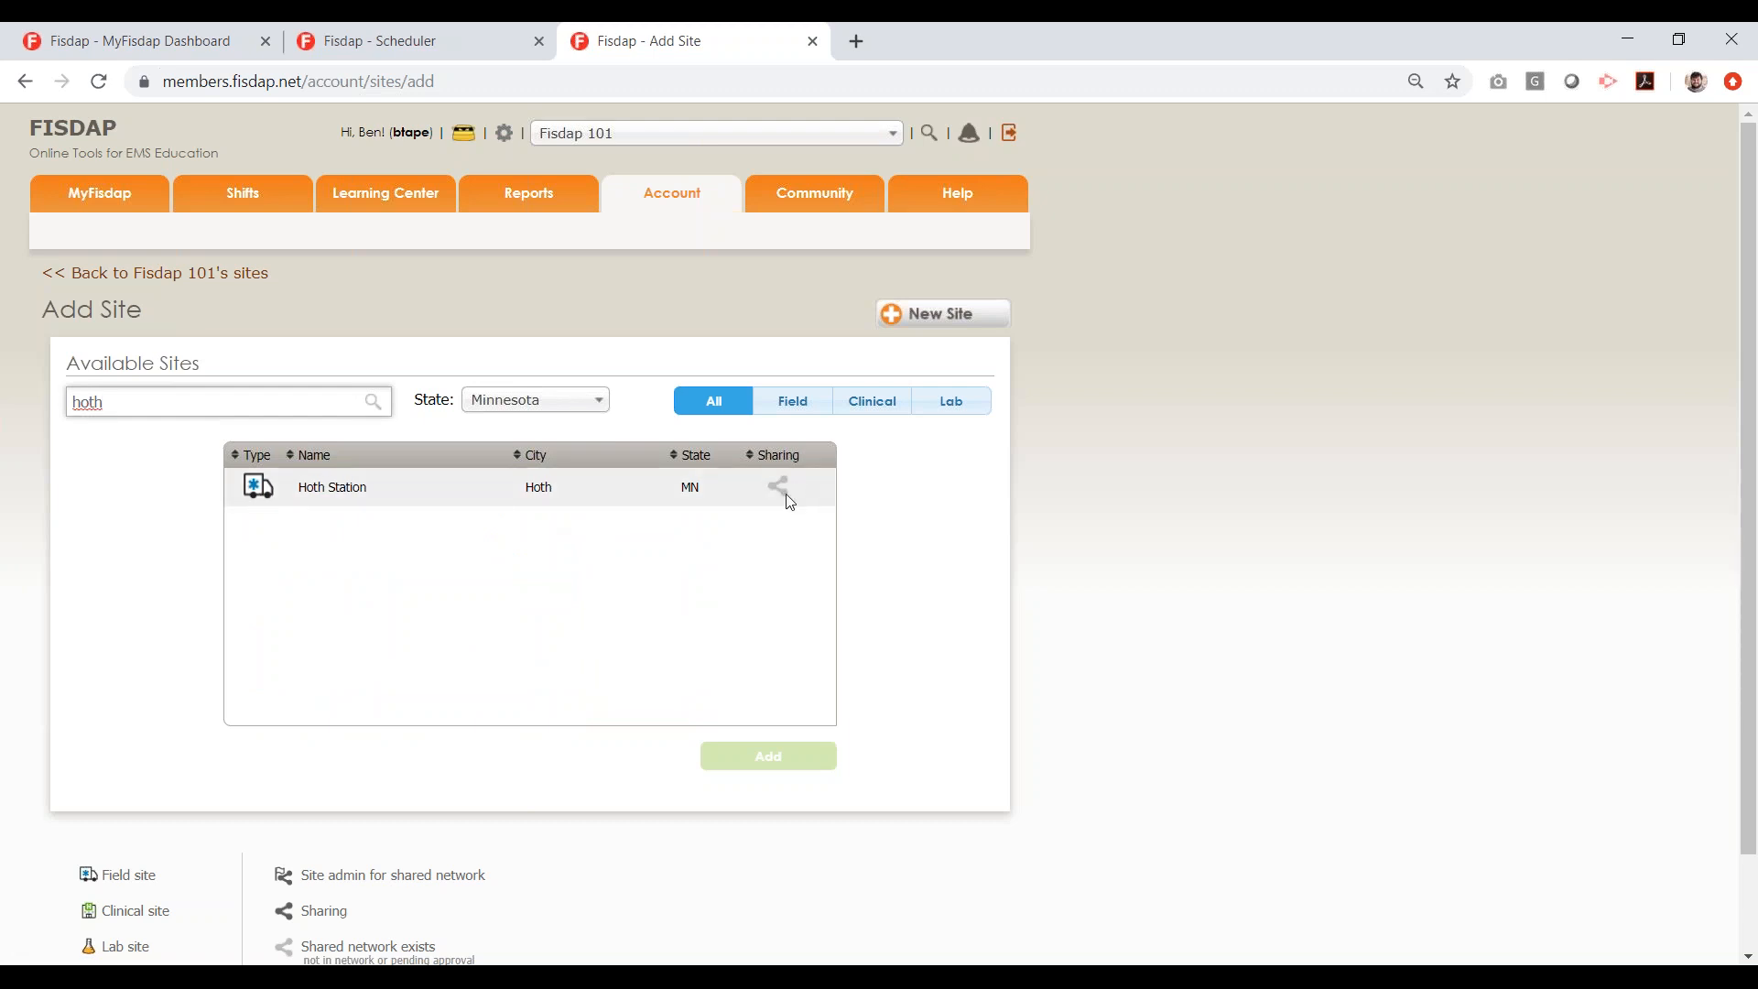
mouse_move(787, 502)
scroll(548, 782, down, 1)
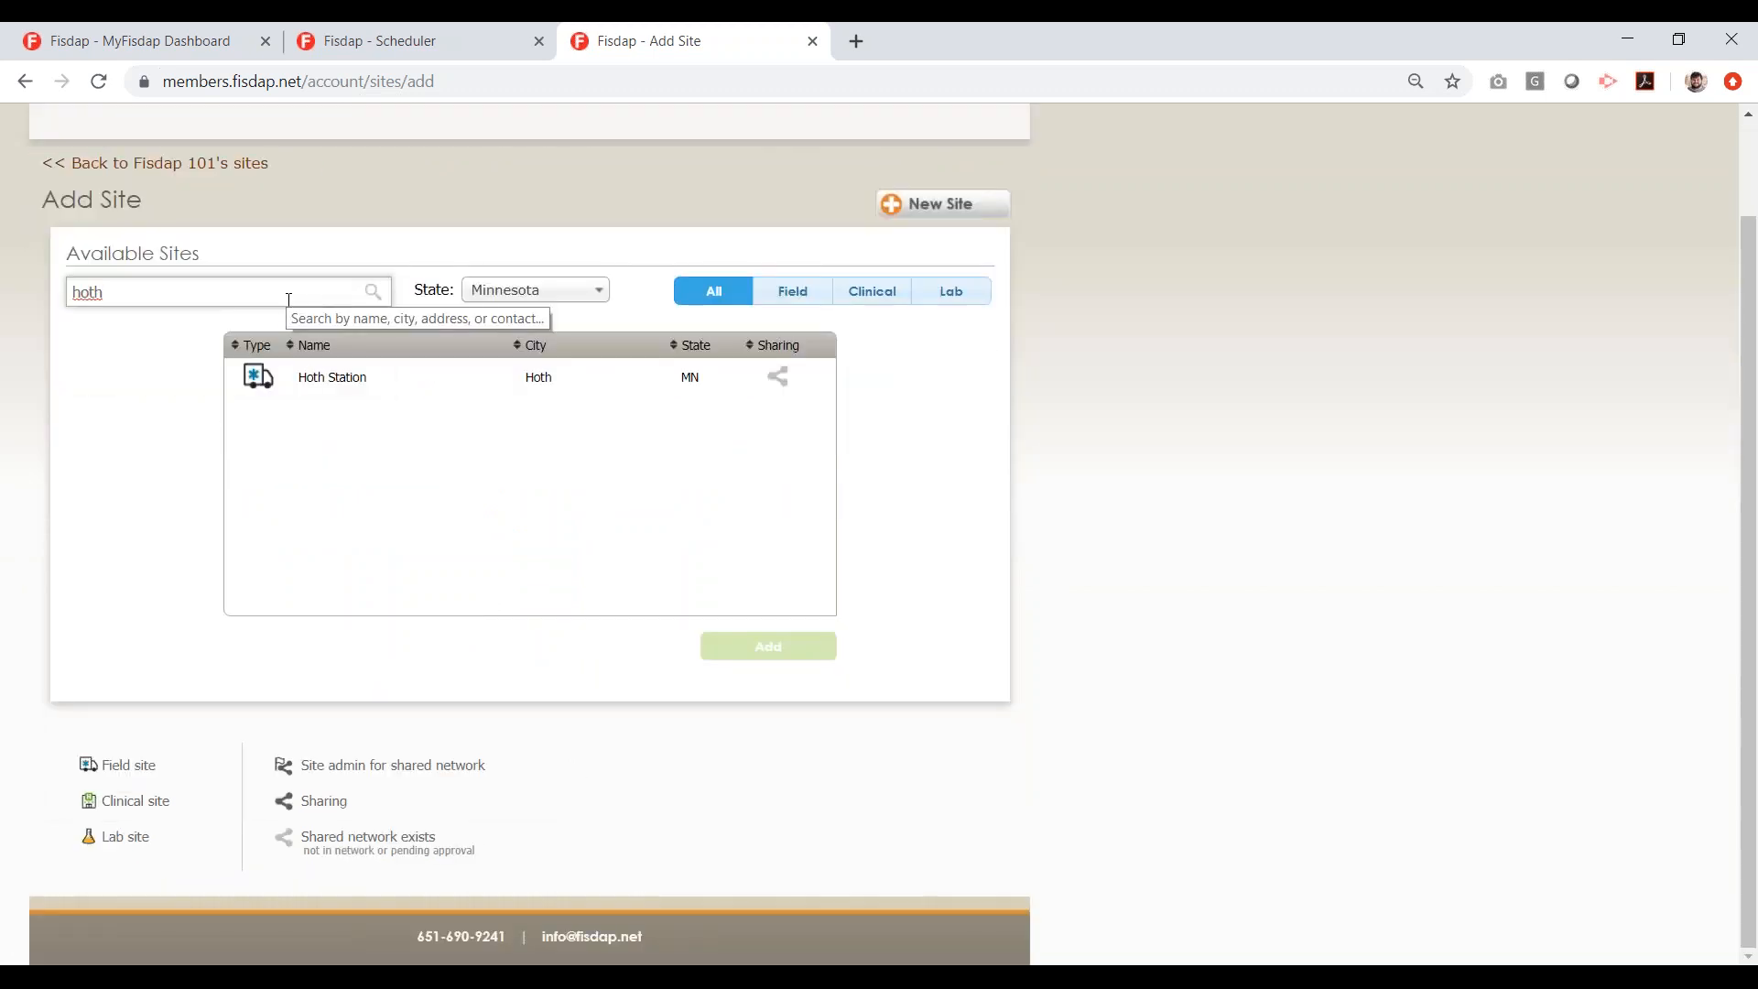
scroll(440, 482, up, 1)
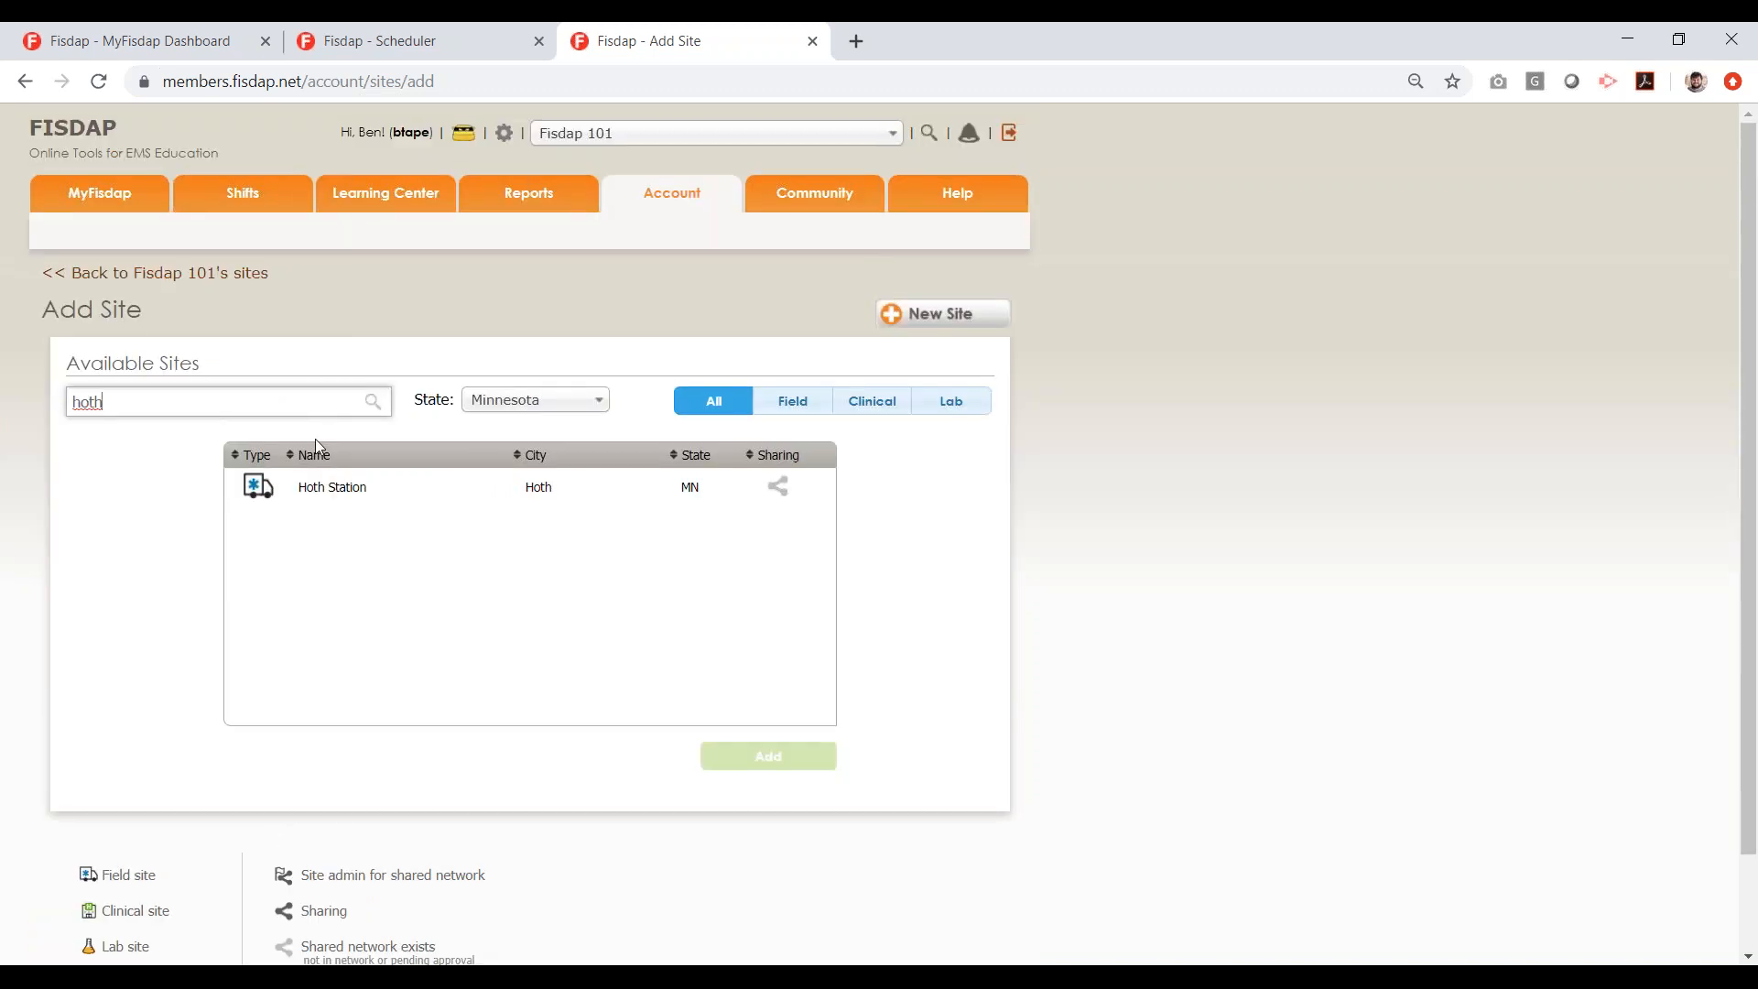
Clear the site search and browse the full list of available Minnesota sites and their sharing status
double_click(255, 401)
key(BackSpace)
scroll(430, 577, down, 5)
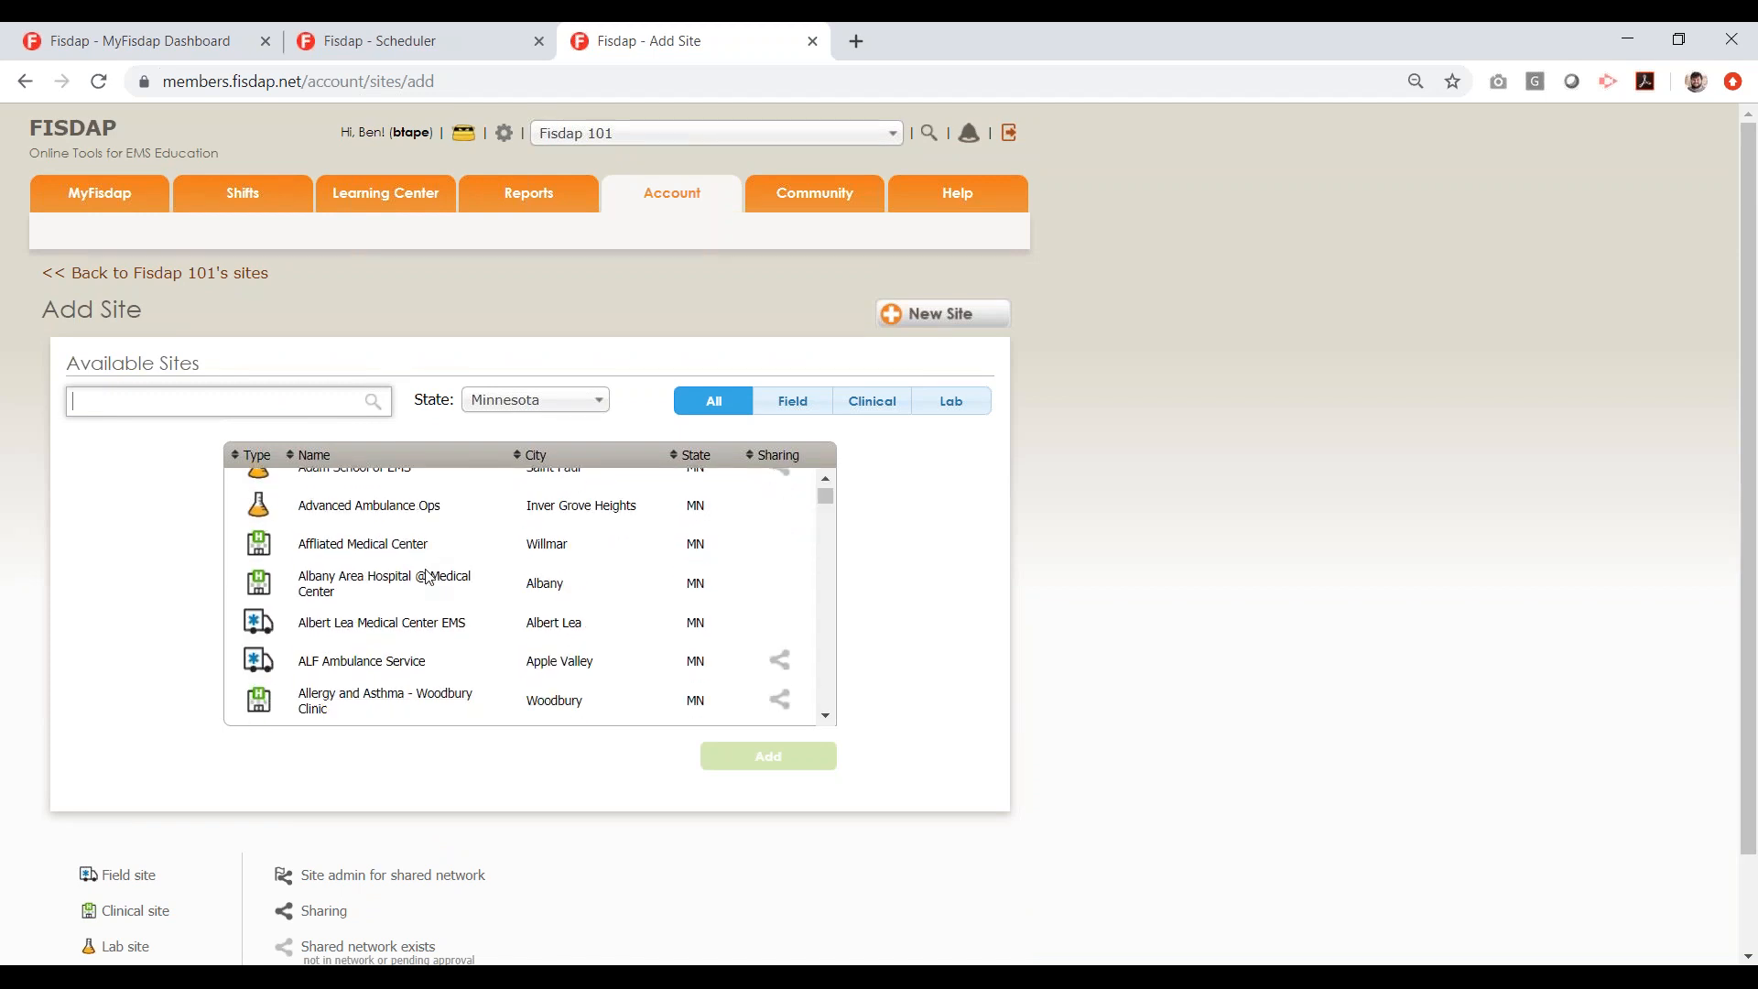
scroll(429, 575, down, 2)
scroll(428, 573, up, 1)
scroll(426, 573, down, 1)
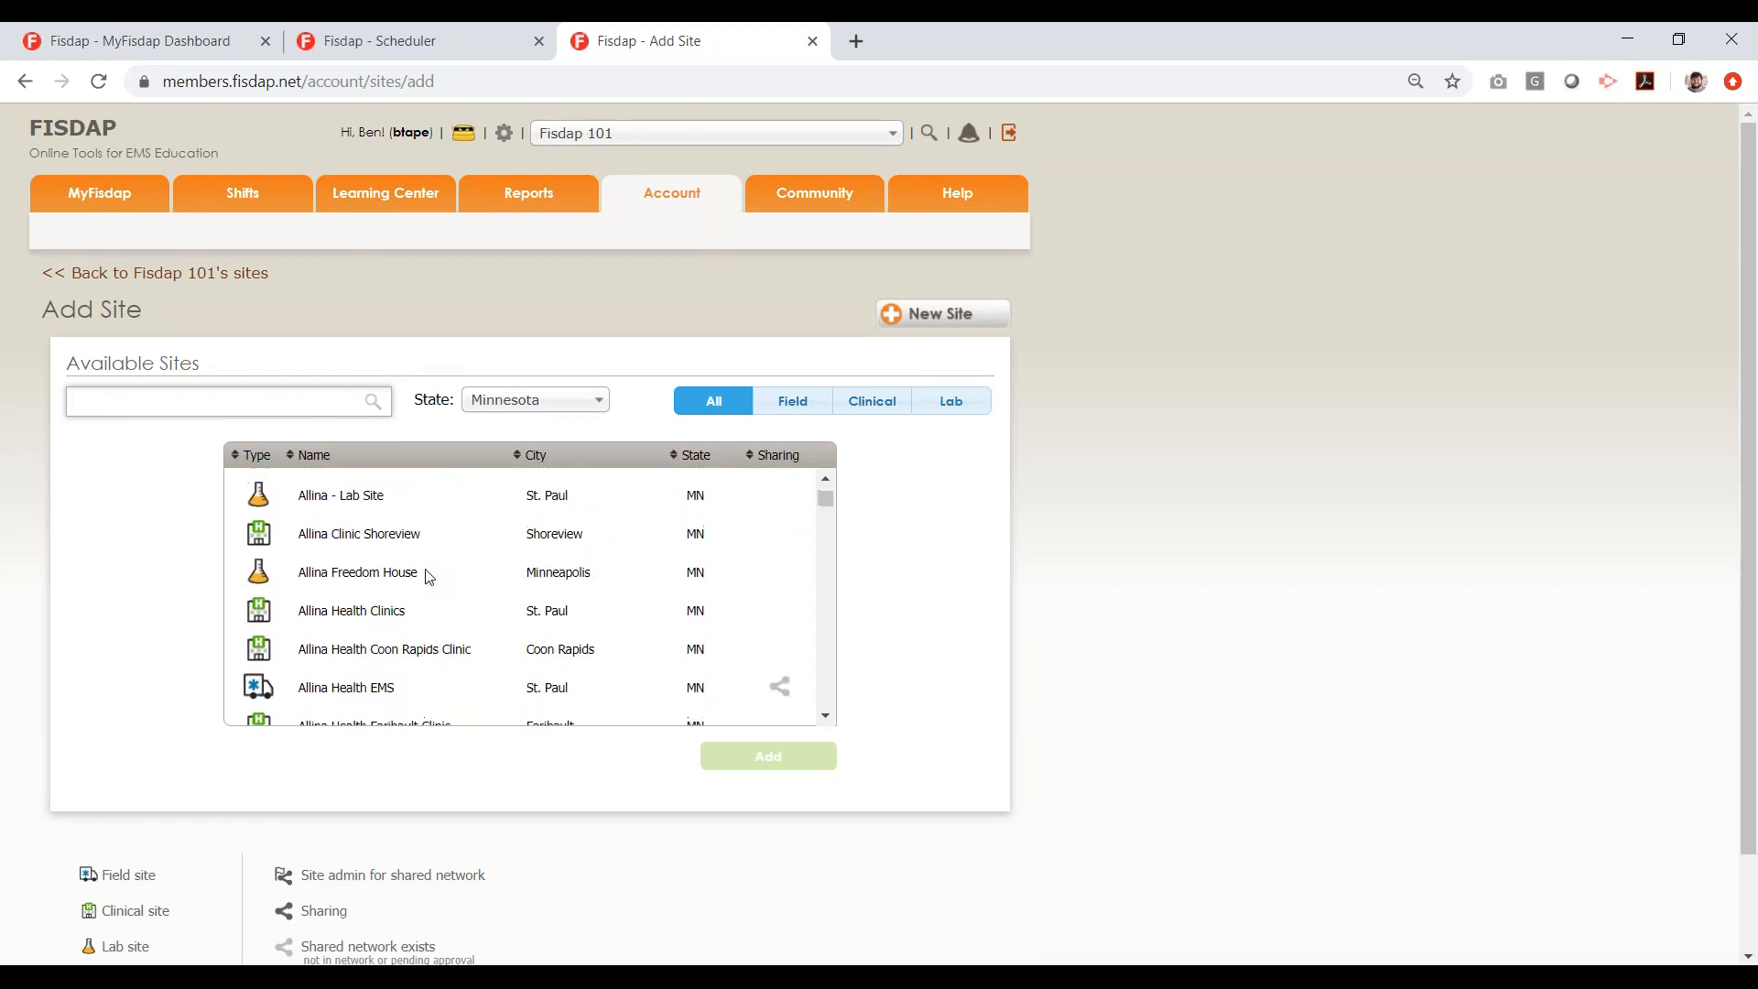
scroll(443, 623, down, 1)
scroll(442, 618, down, 1)
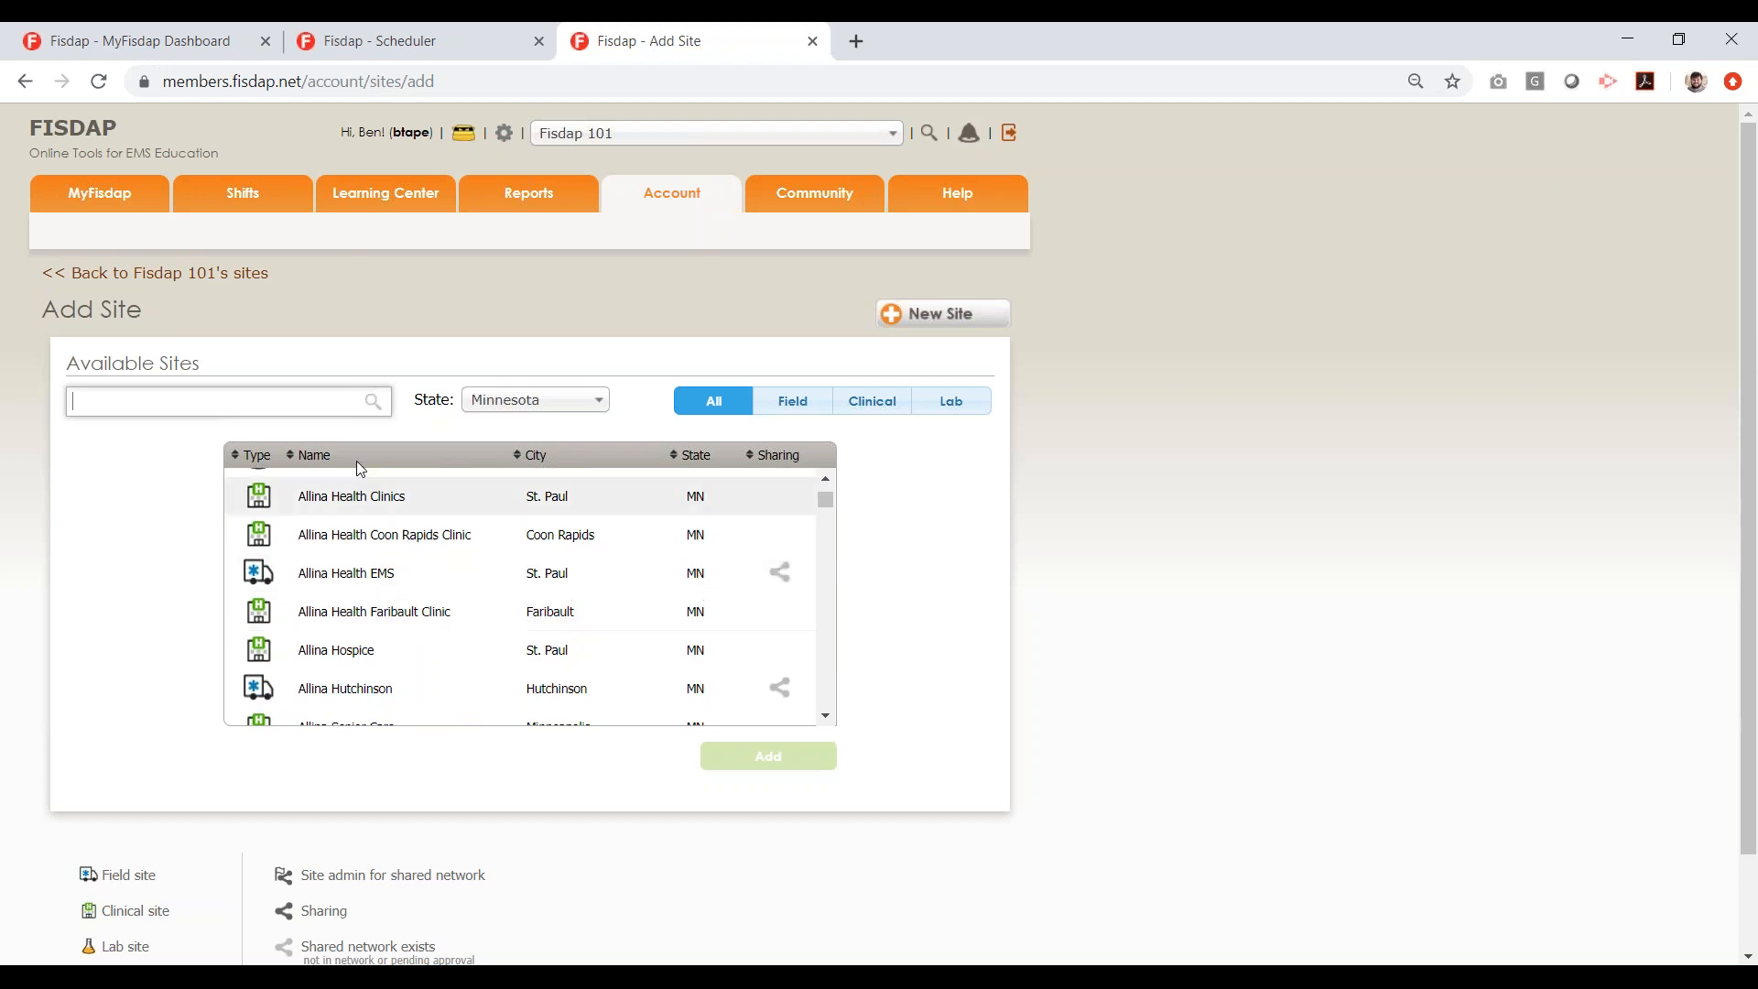
Search the available sites for "hoth" and add Hoth Station as a field site
text(hoth)
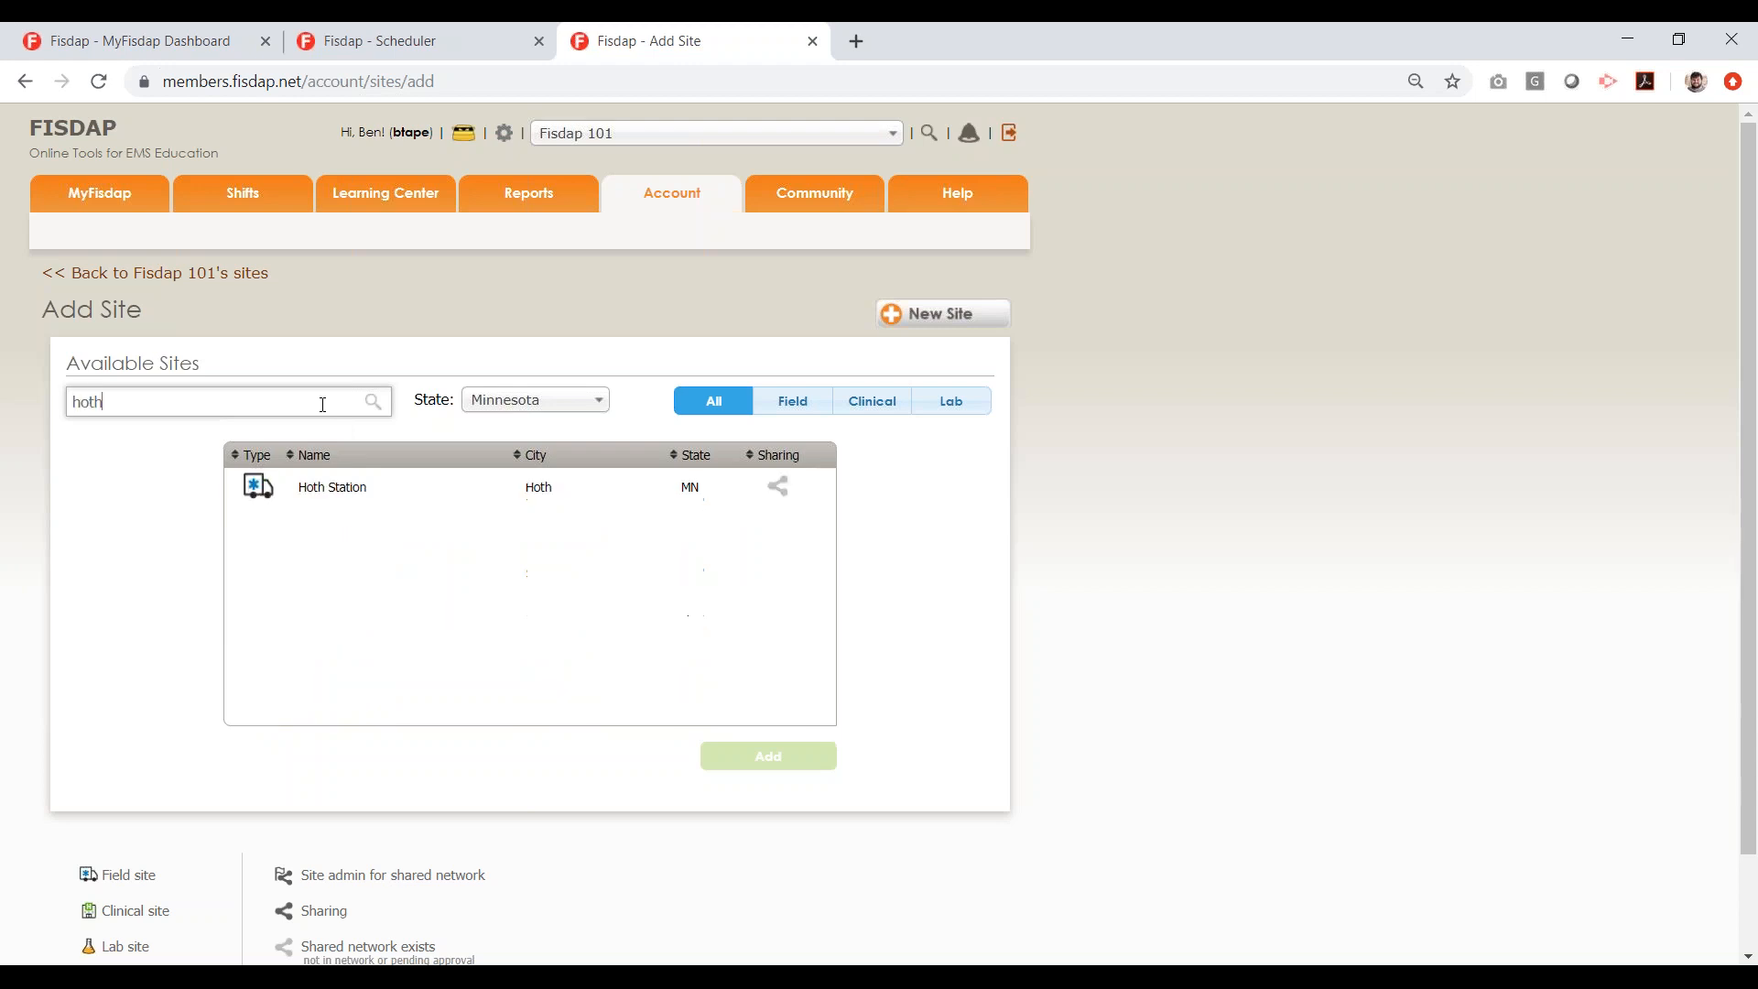
click(489, 499)
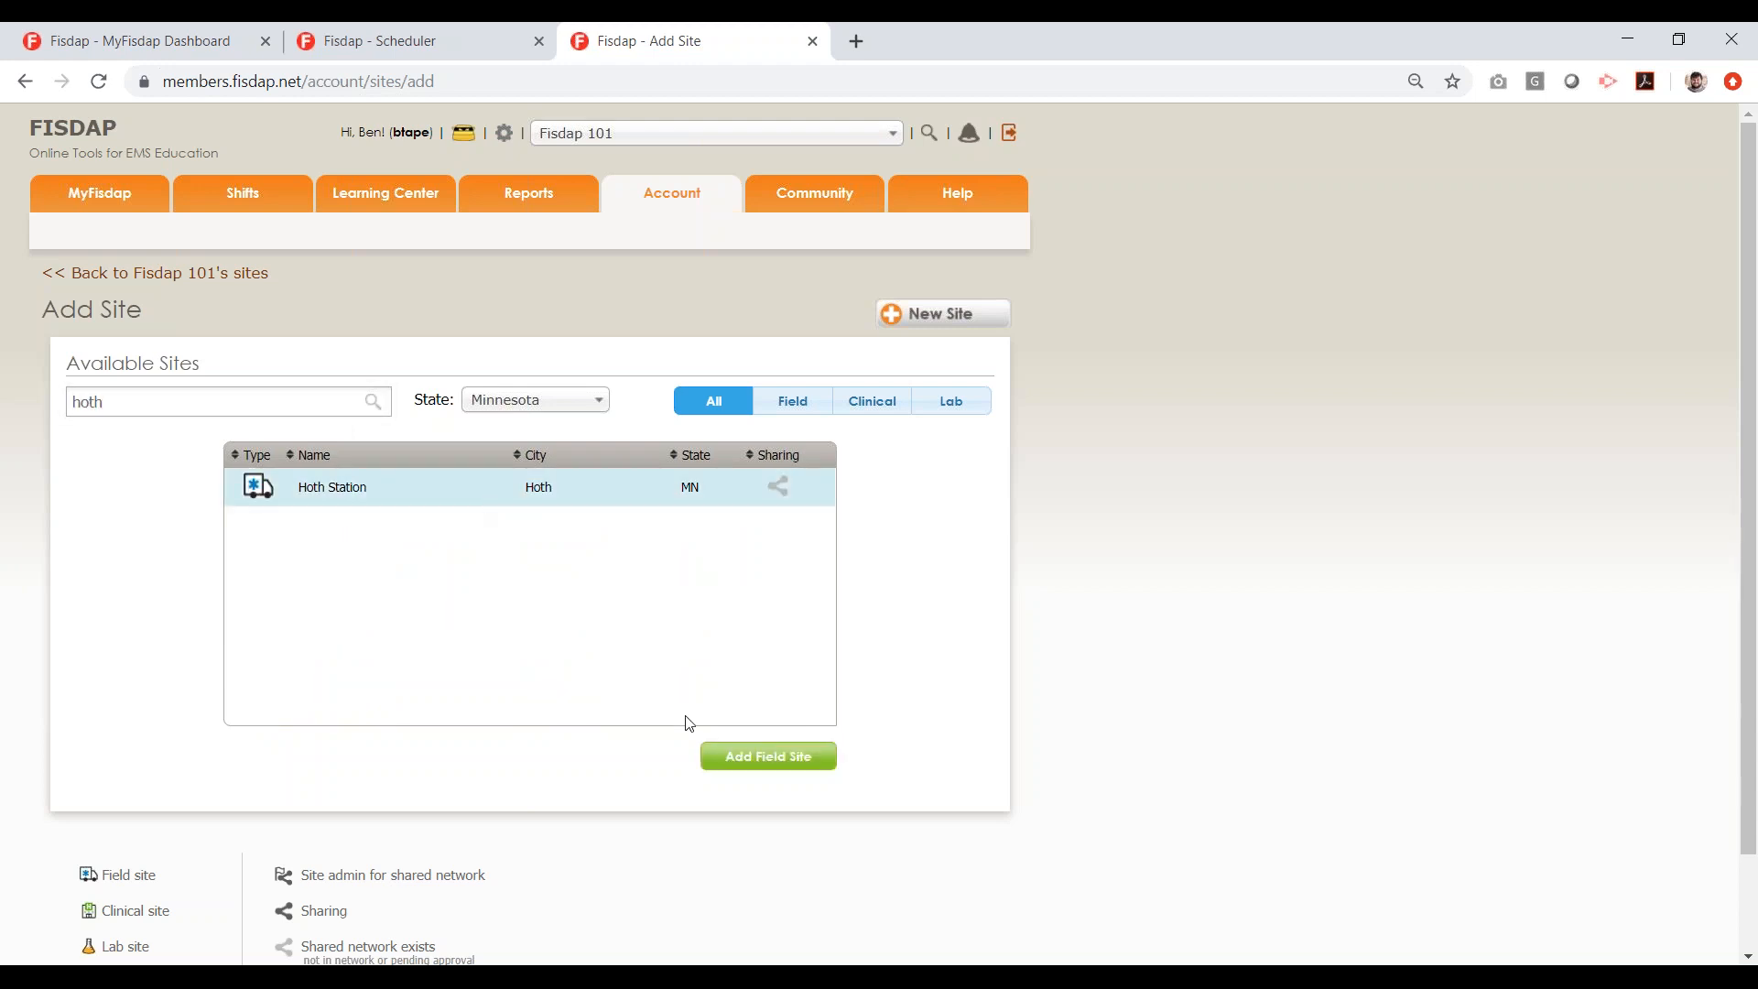
click(762, 754)
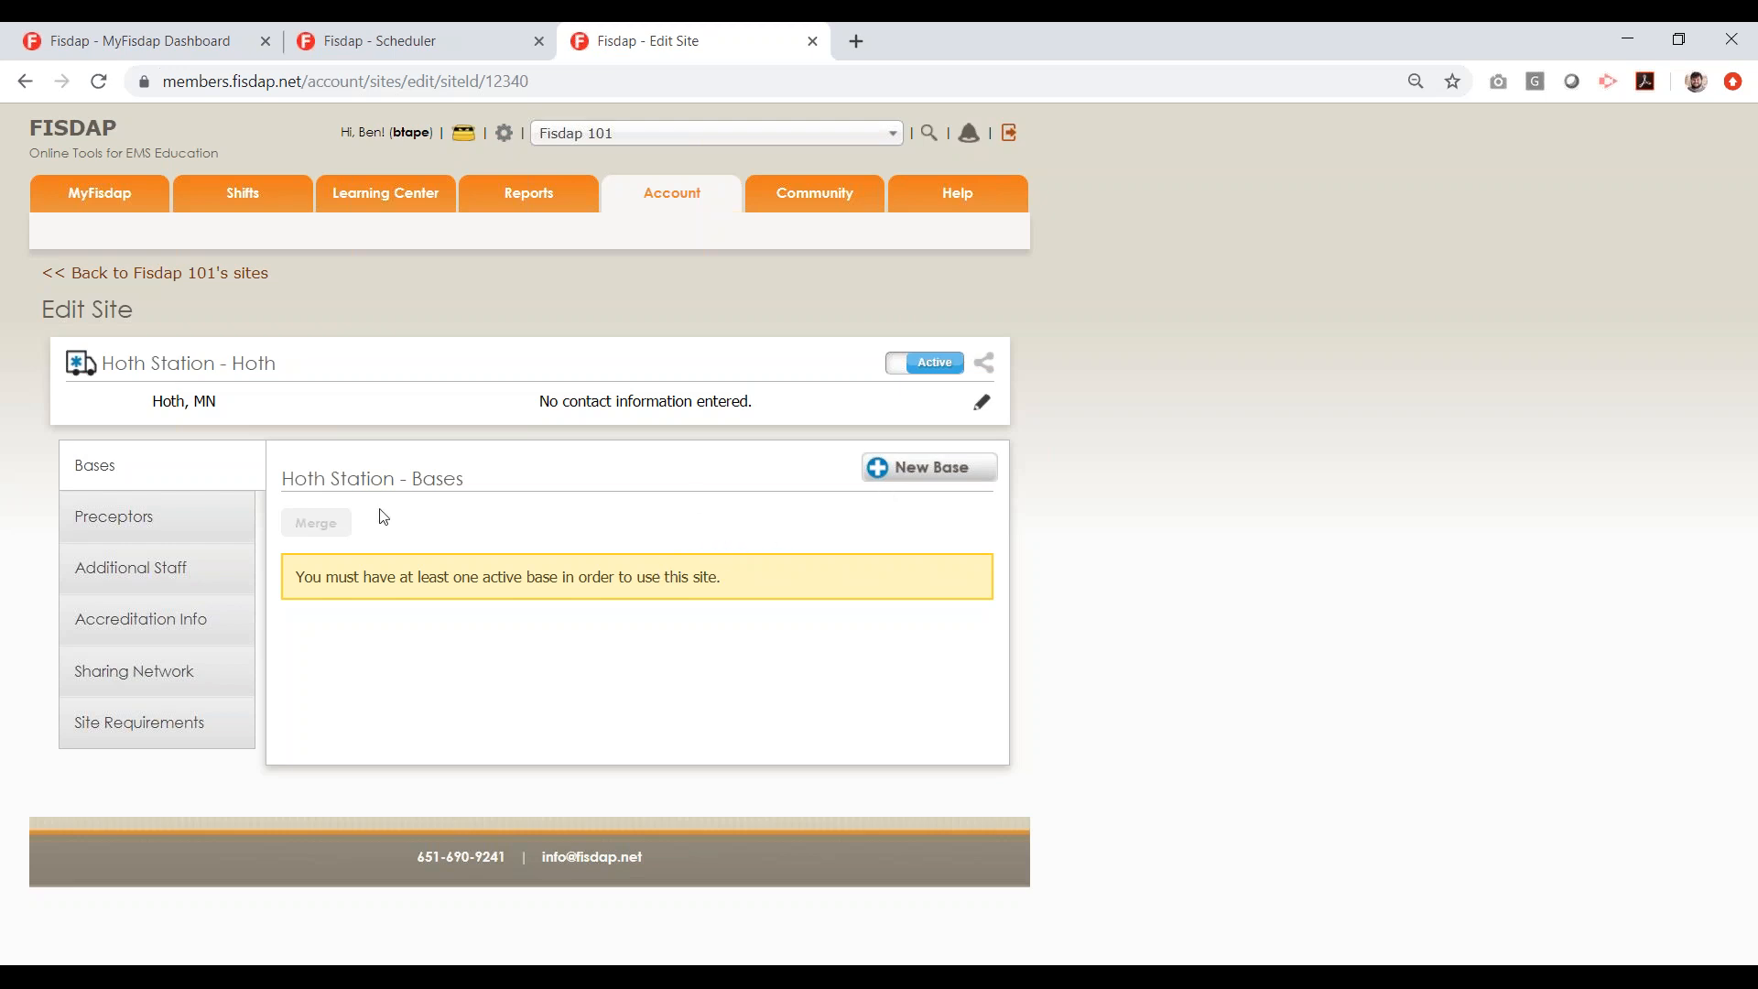
Request sharing for Fisdap 101 in Hoth Station's sharing network
click(200, 674)
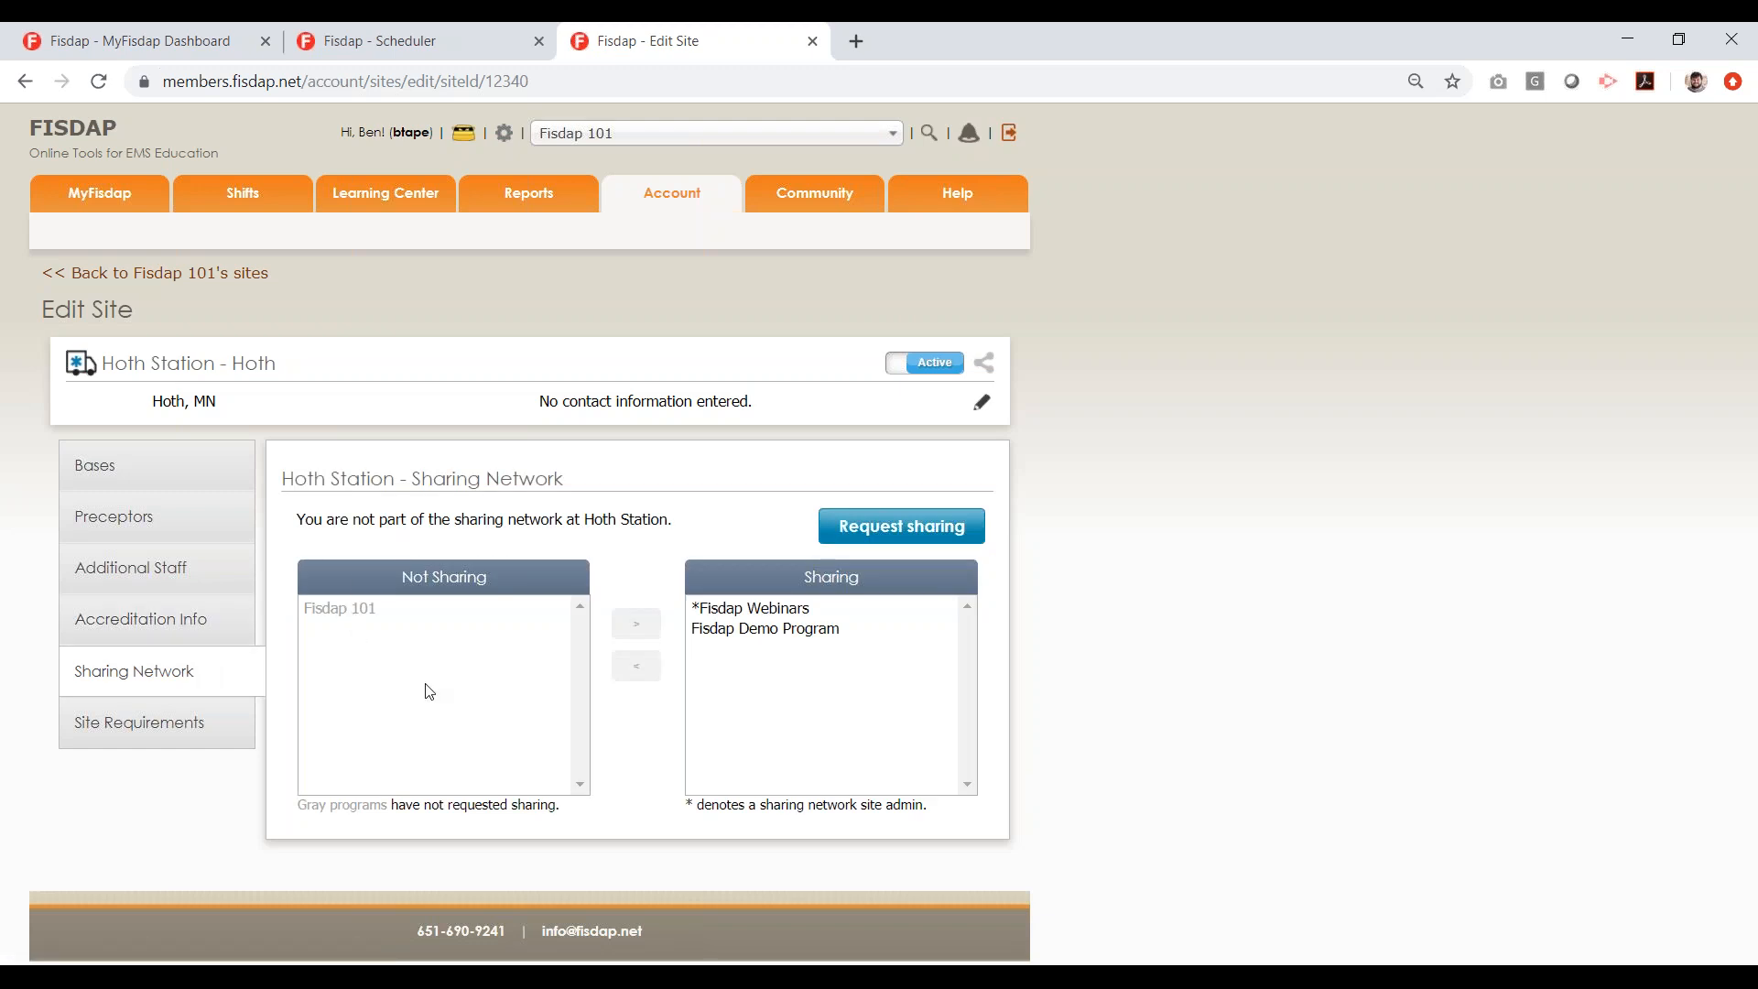
drag(313, 810, 423, 815)
click(422, 815)
click(902, 525)
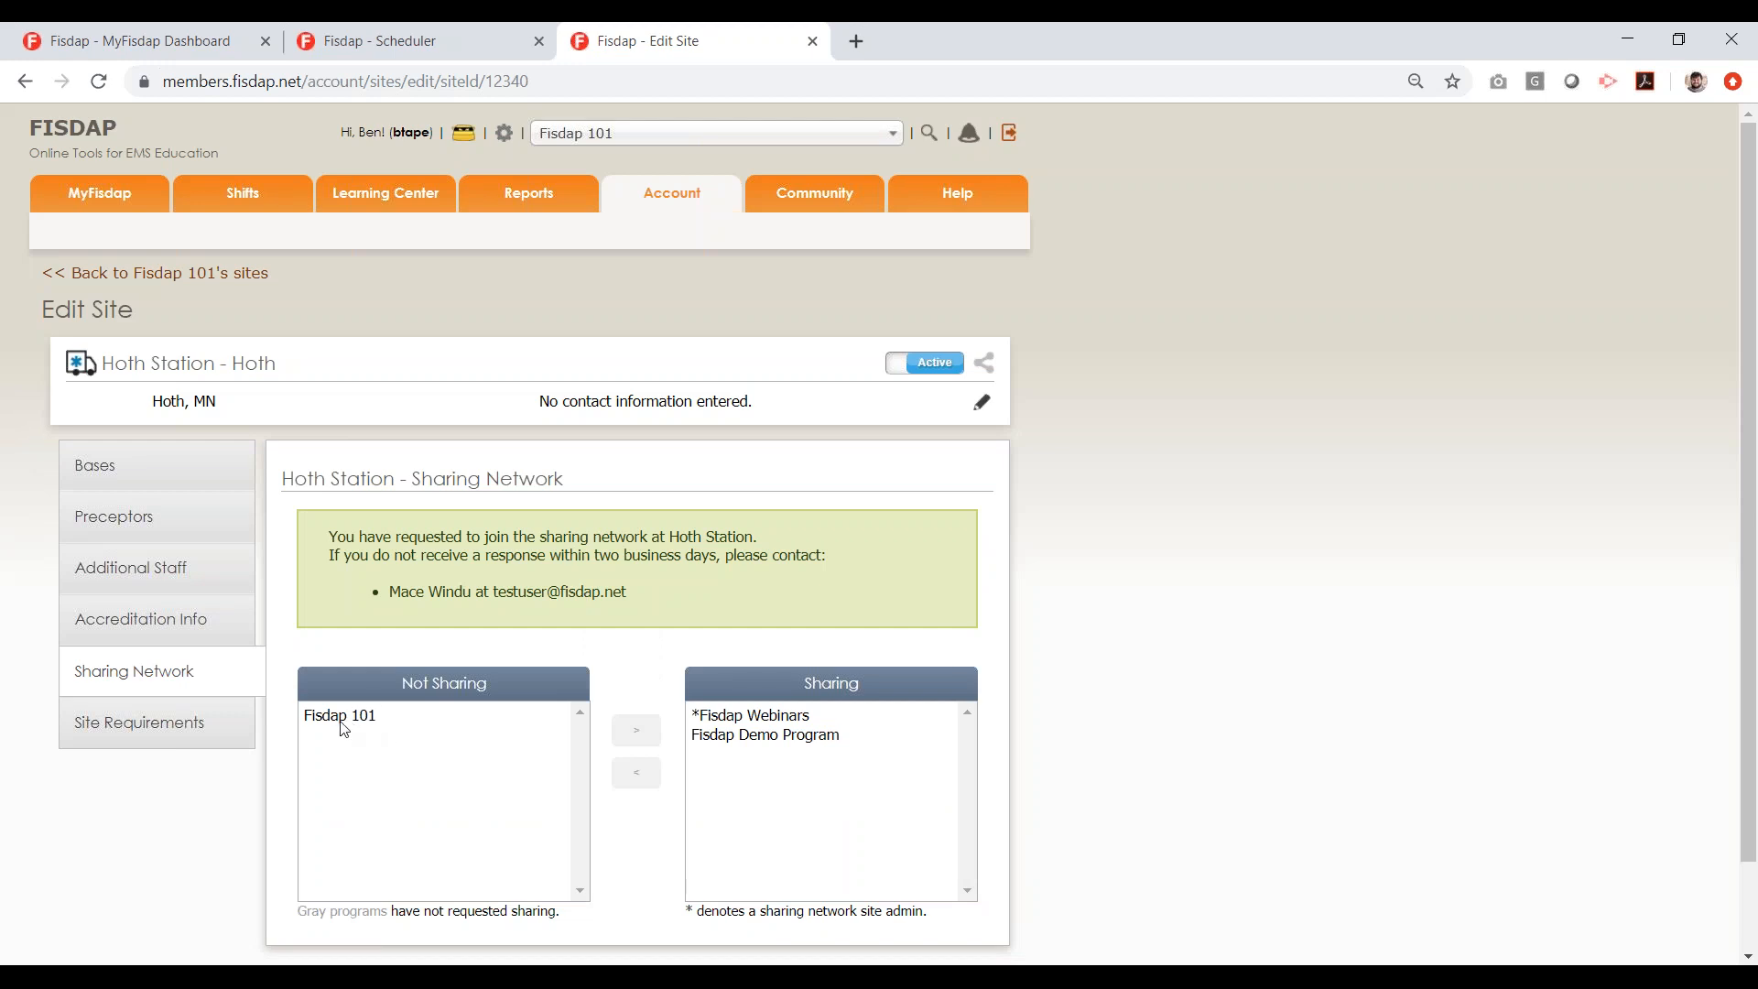
Read the sharing request notice, including the response time and the network admin's contact details
drag(333, 533, 706, 556)
click(509, 555)
drag(406, 536, 723, 537)
click(665, 557)
drag(330, 555, 724, 556)
click(758, 577)
drag(377, 591, 703, 597)
click(651, 600)
Switch the active program back to Fisdap Webinars
click(618, 135)
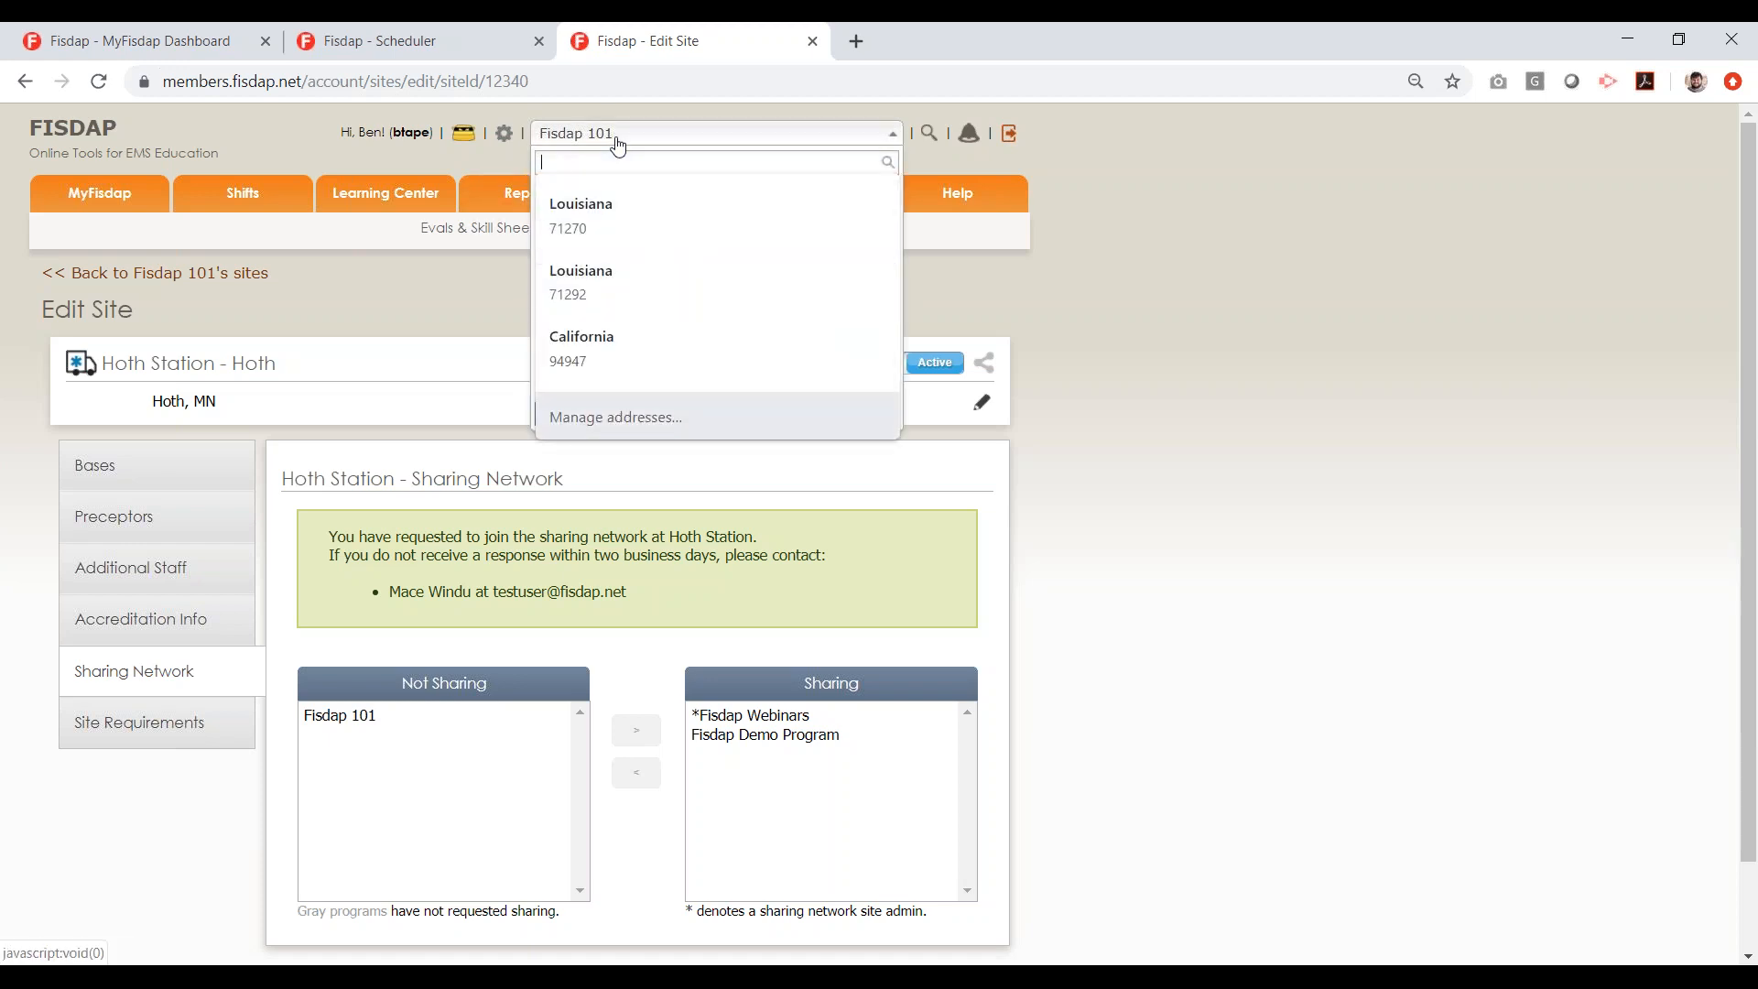
click(1088, 271)
click(748, 134)
scroll(779, 274, down, 5)
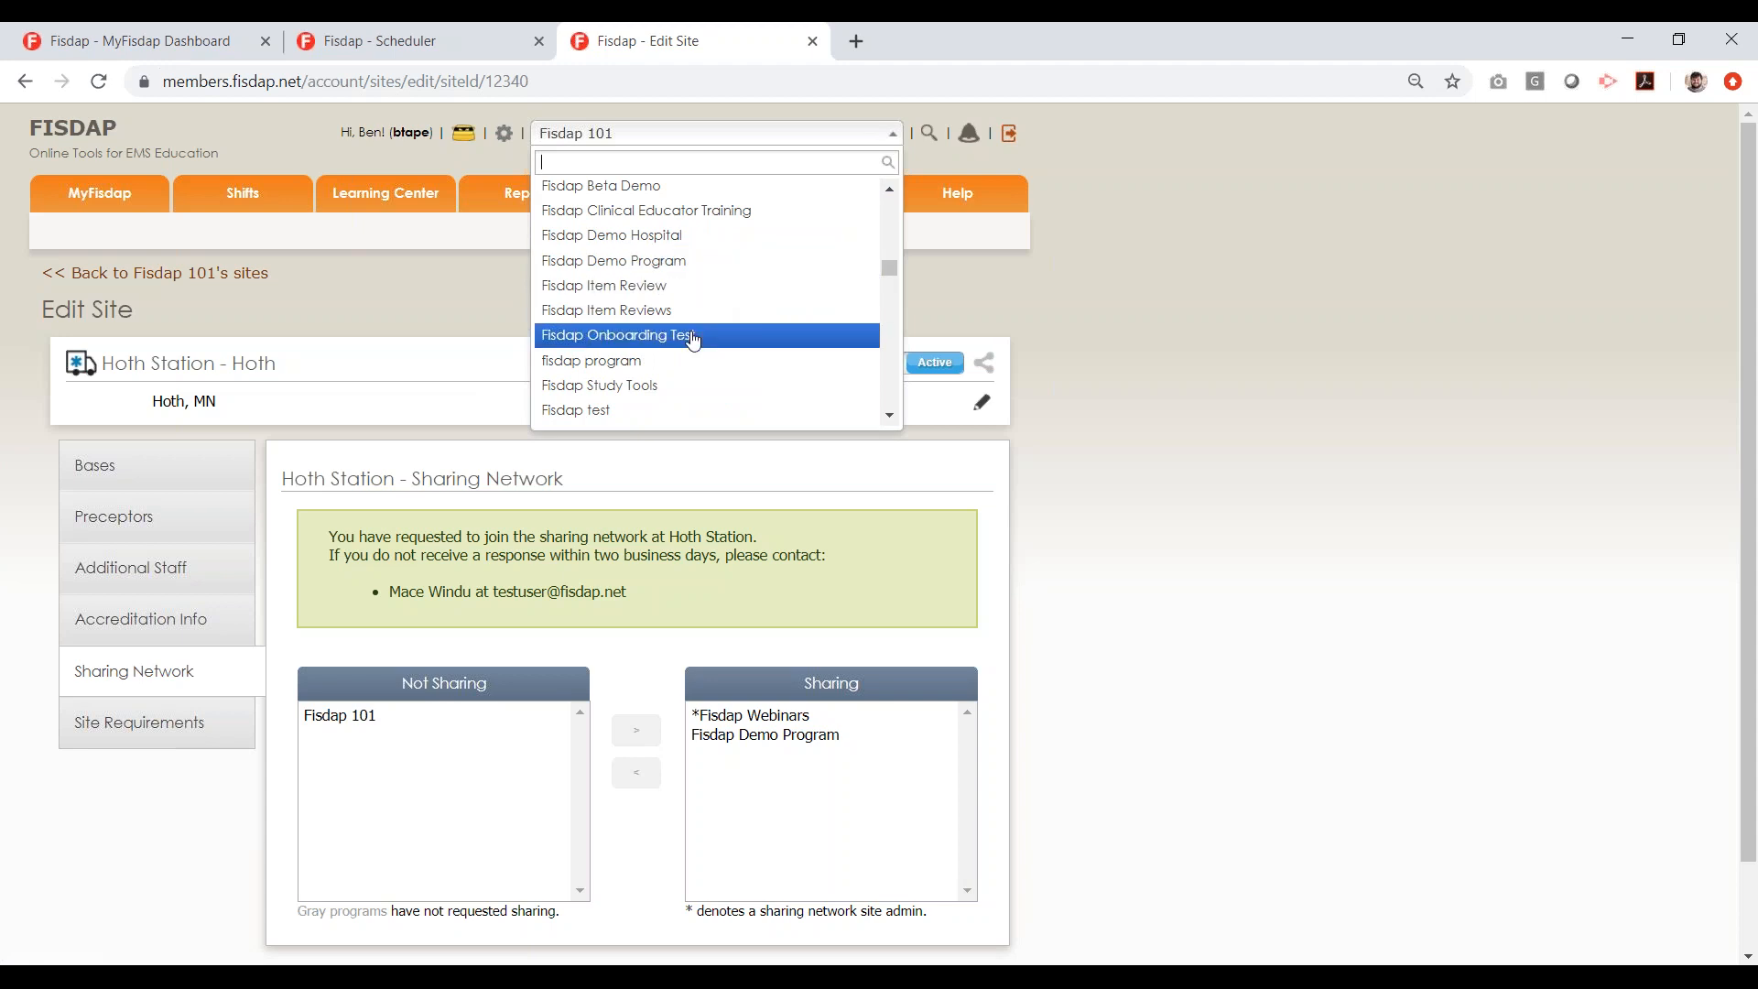
click(640, 322)
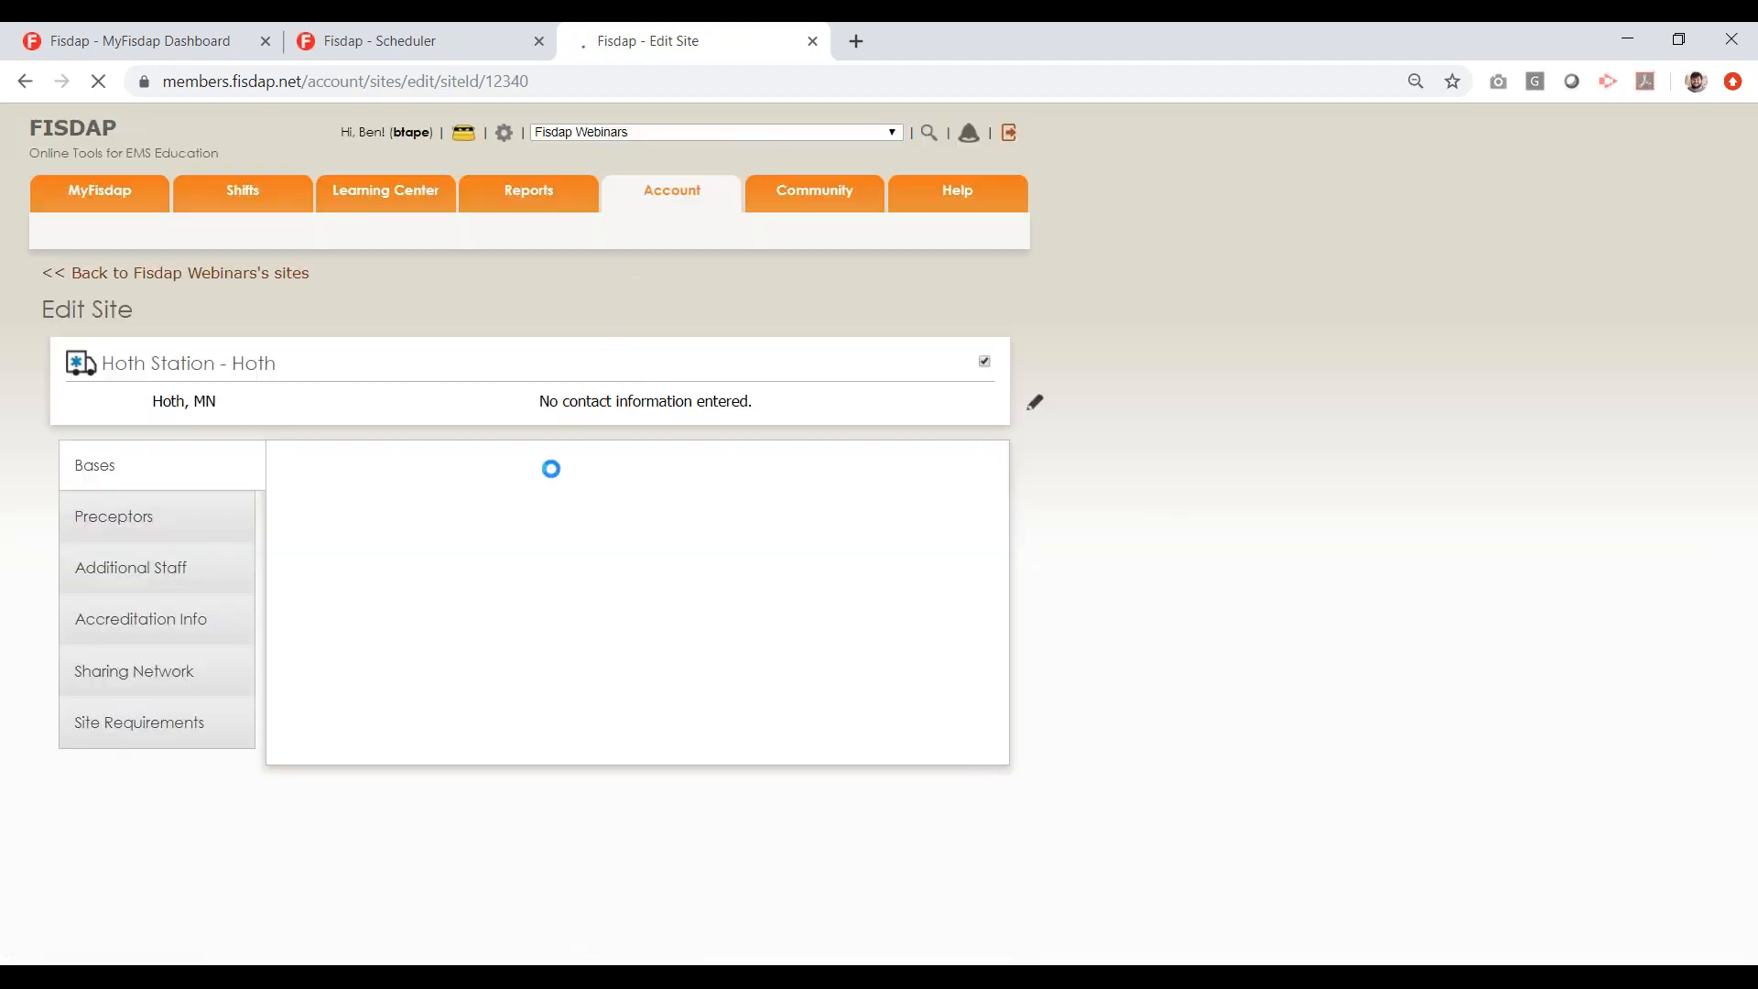
Move Fisdap 101 from Not Sharing to Sharing in Hoth Station's sharing network
click(133, 677)
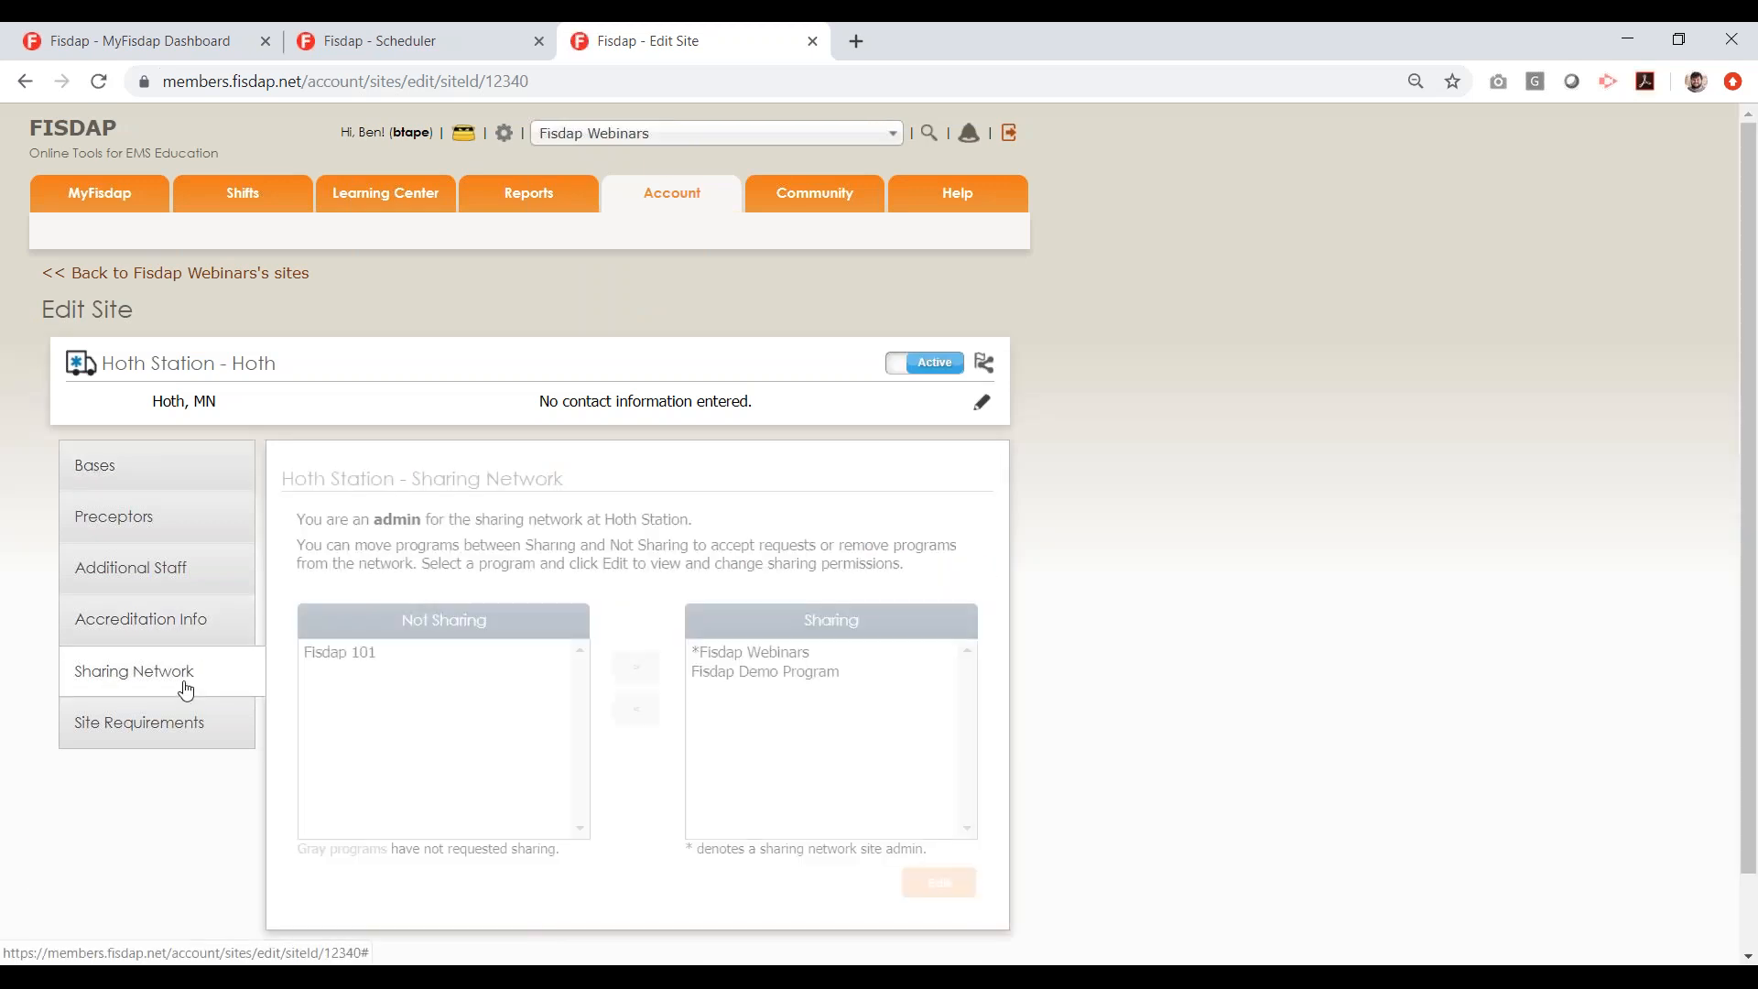
click(369, 655)
click(636, 668)
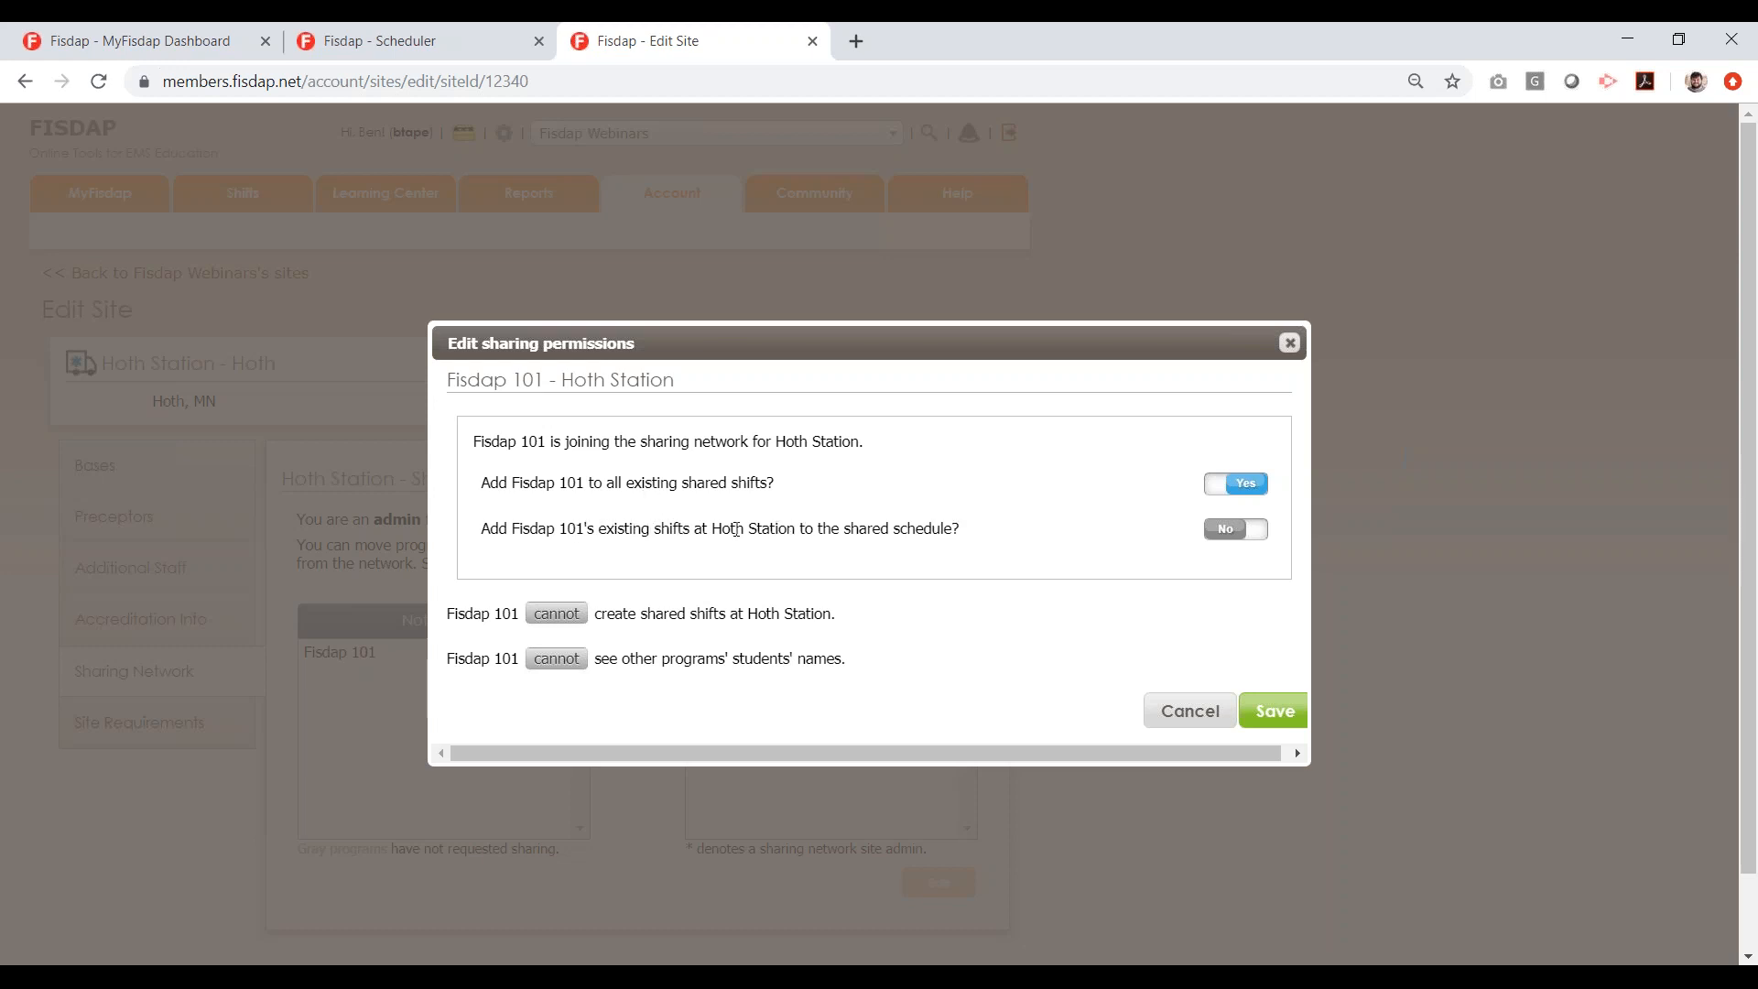
Review the existing-shifts option, allow Fisdap 101 to create shared shifts at Hoth Station, and save its sharing permissions
drag(538, 531, 582, 533)
click(1212, 542)
click(1243, 534)
scroll(1080, 509, down, 1)
scroll(643, 561, up, 1)
click(558, 614)
scroll(657, 589, down, 2)
scroll(657, 589, up, 2)
click(1272, 711)
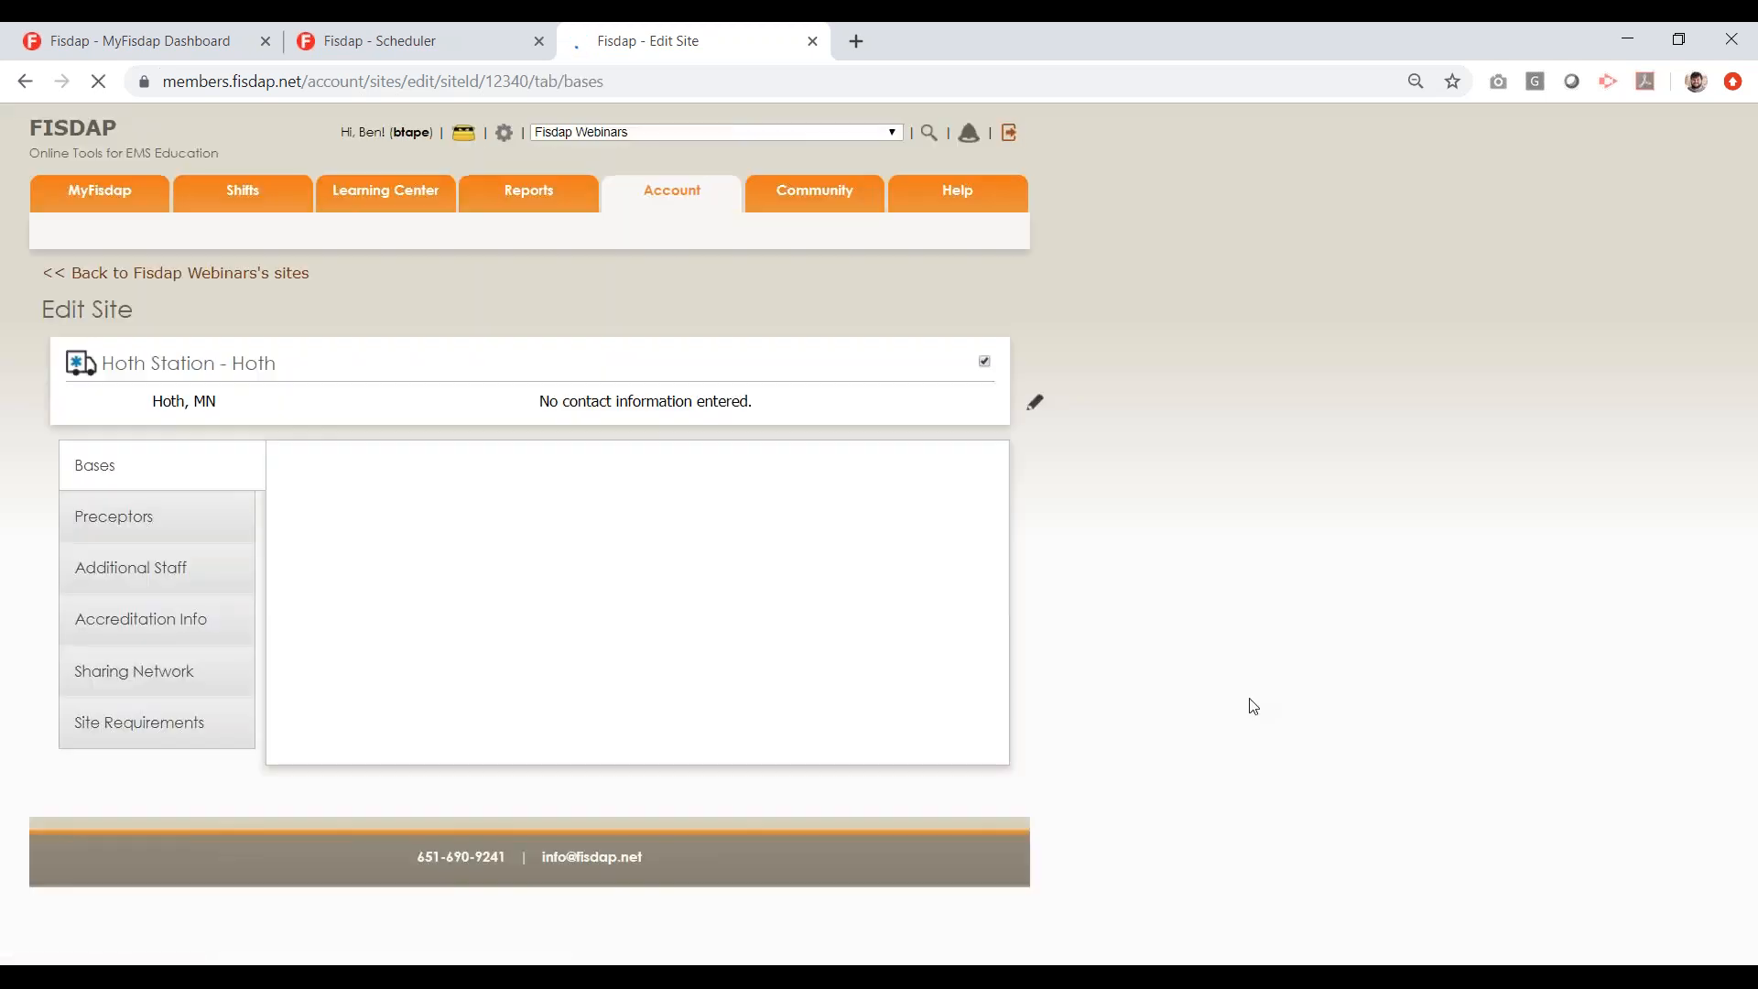
Remove Fisdap 101's network admin permission in Hoth Station's sharing network and save the change
click(190, 695)
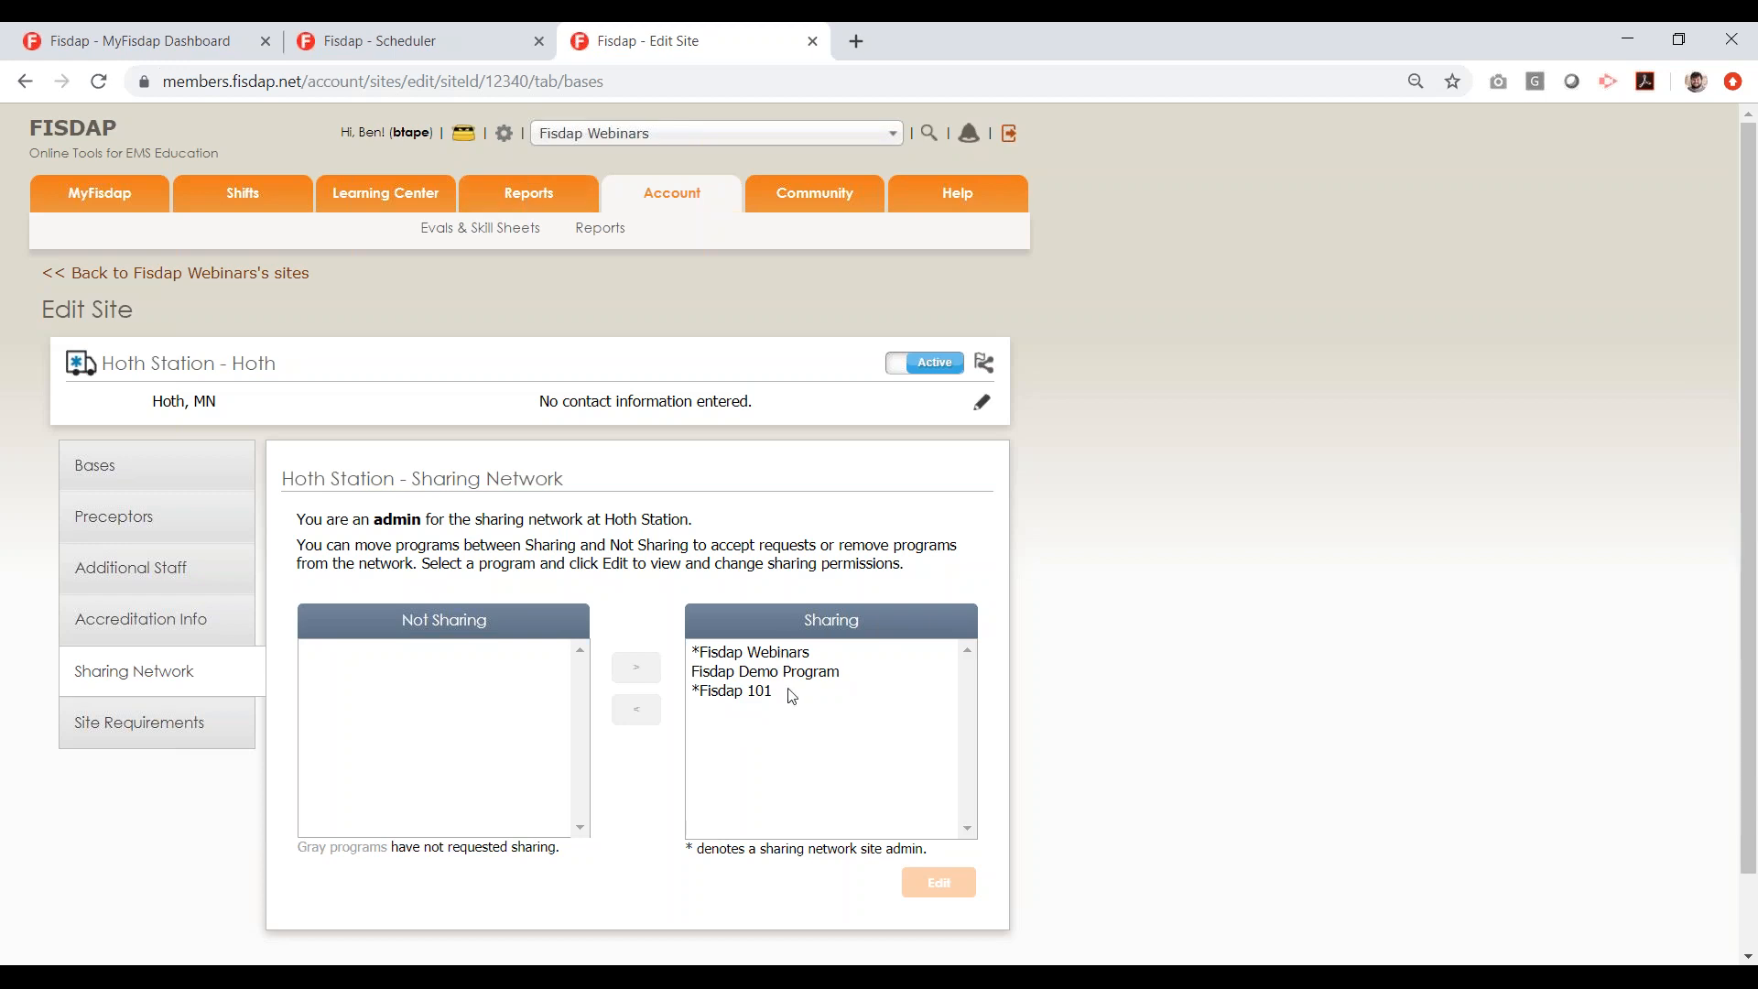
click(771, 697)
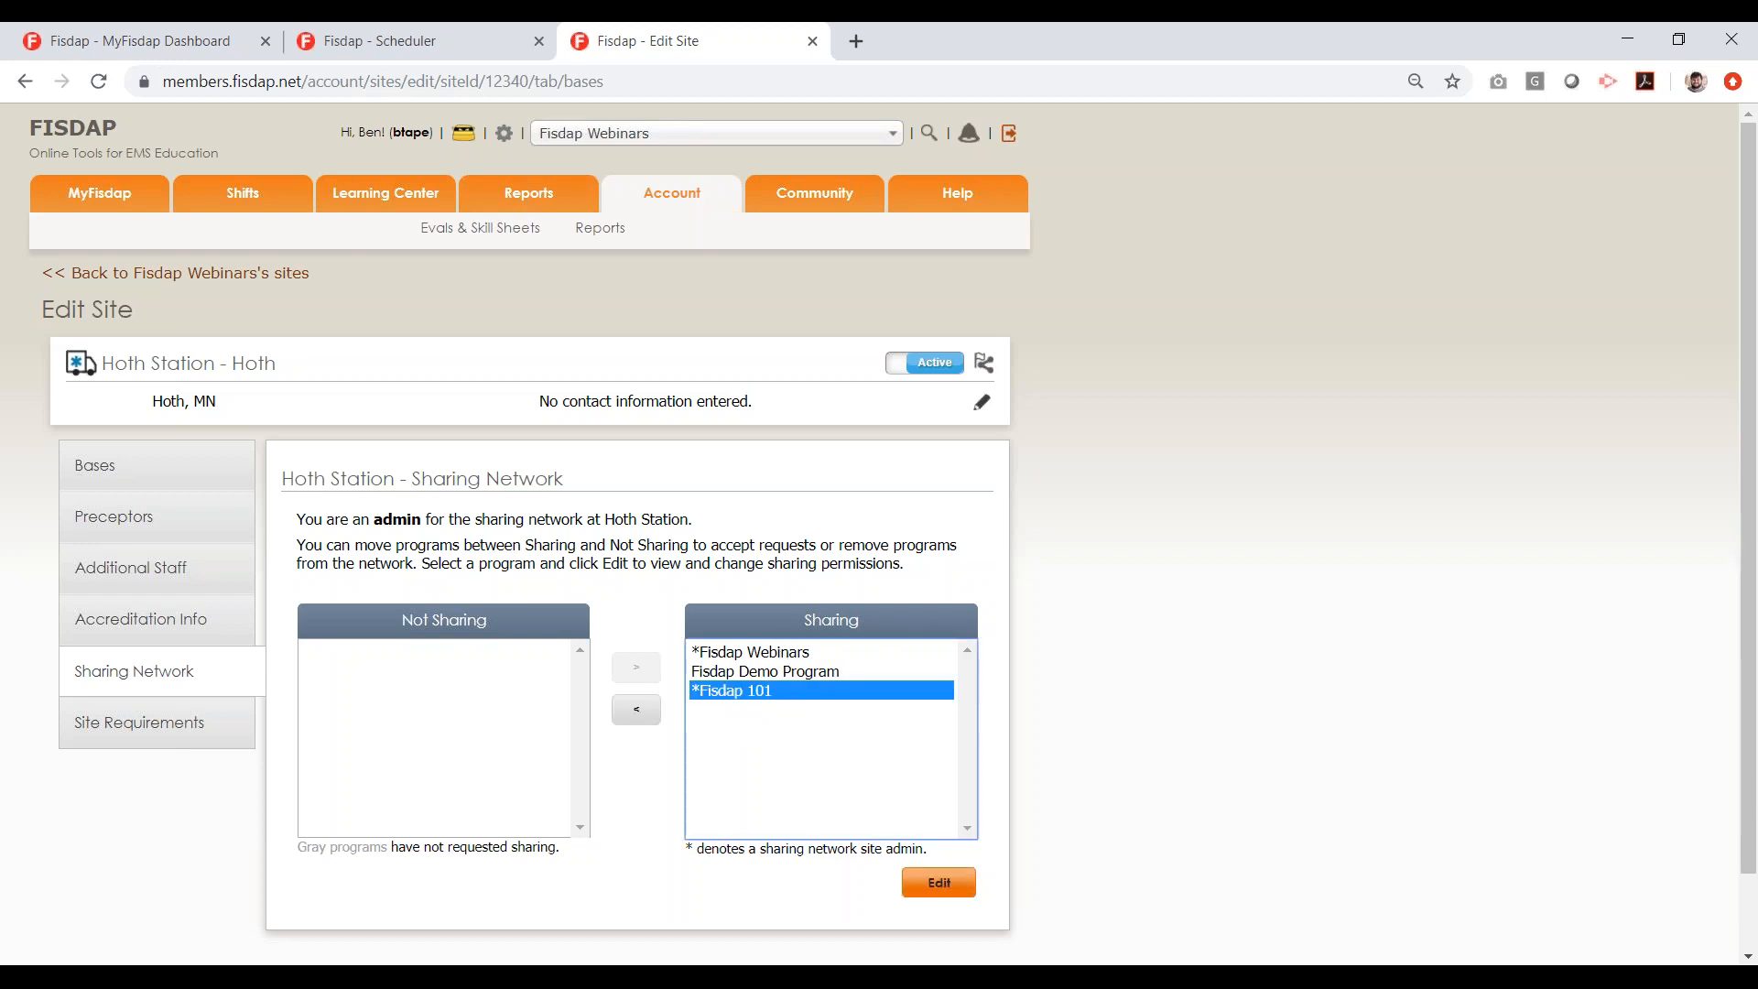
click(936, 885)
click(556, 514)
click(1275, 612)
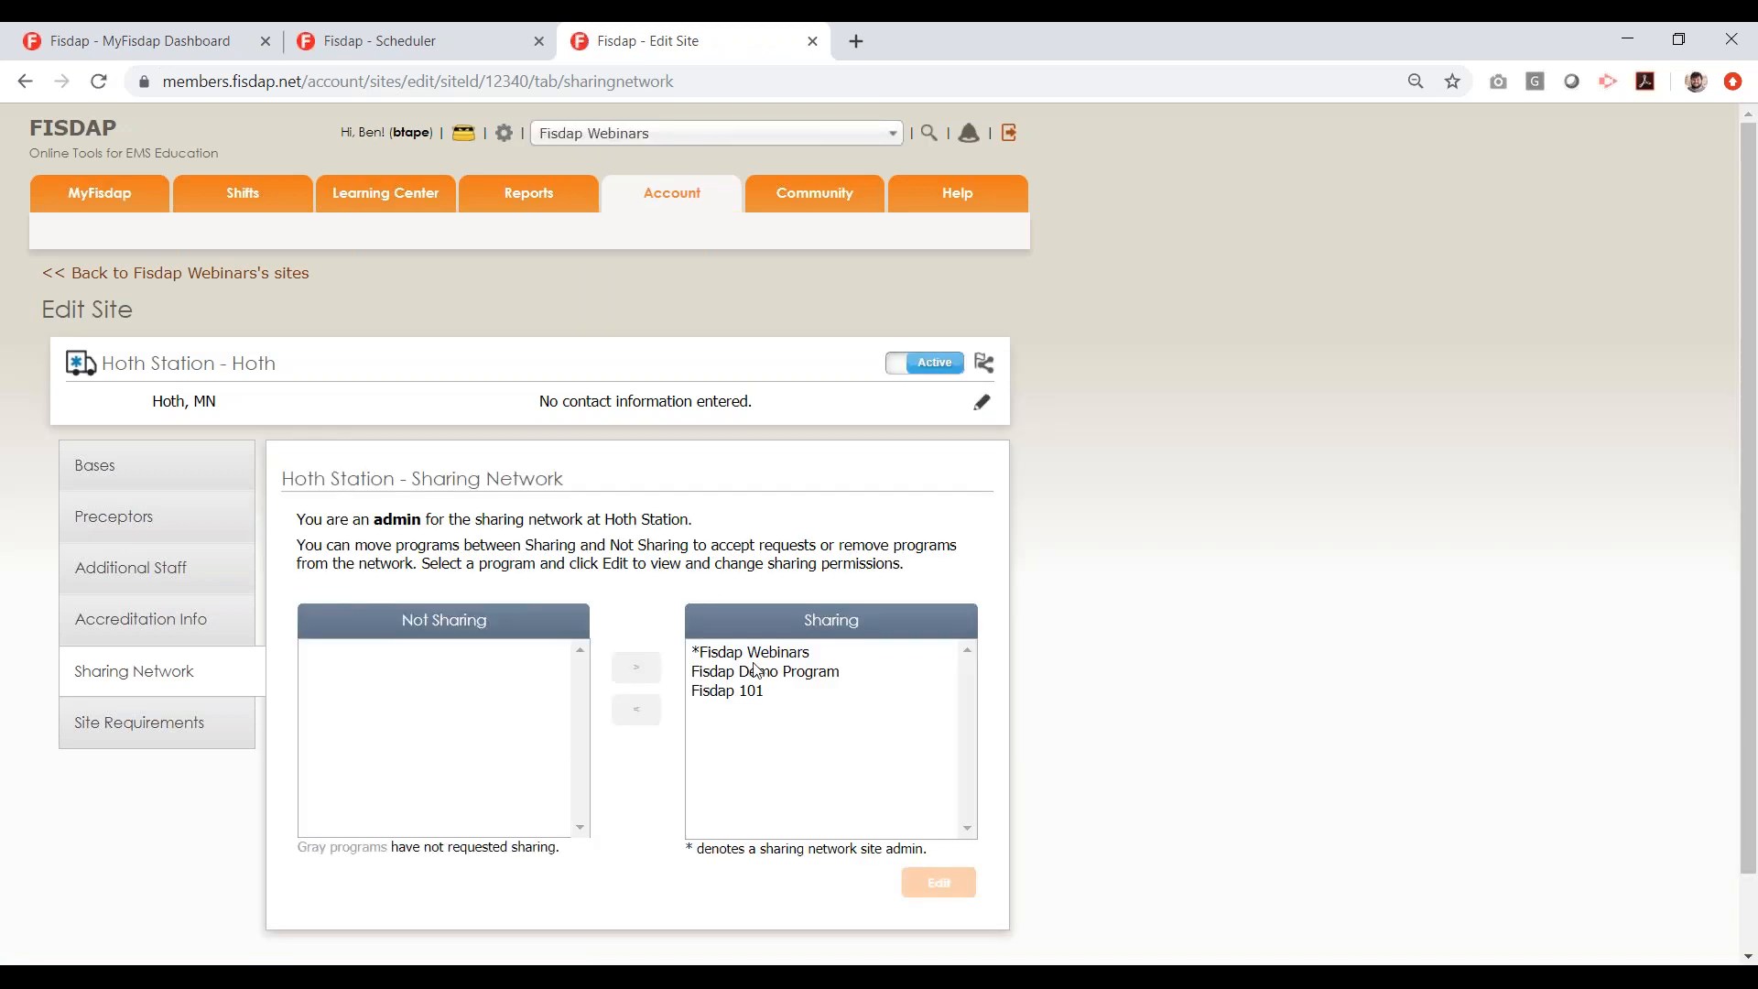
Reload the scheduler for Fisdap Webinars and advance the calendar to October 2019
click(355, 38)
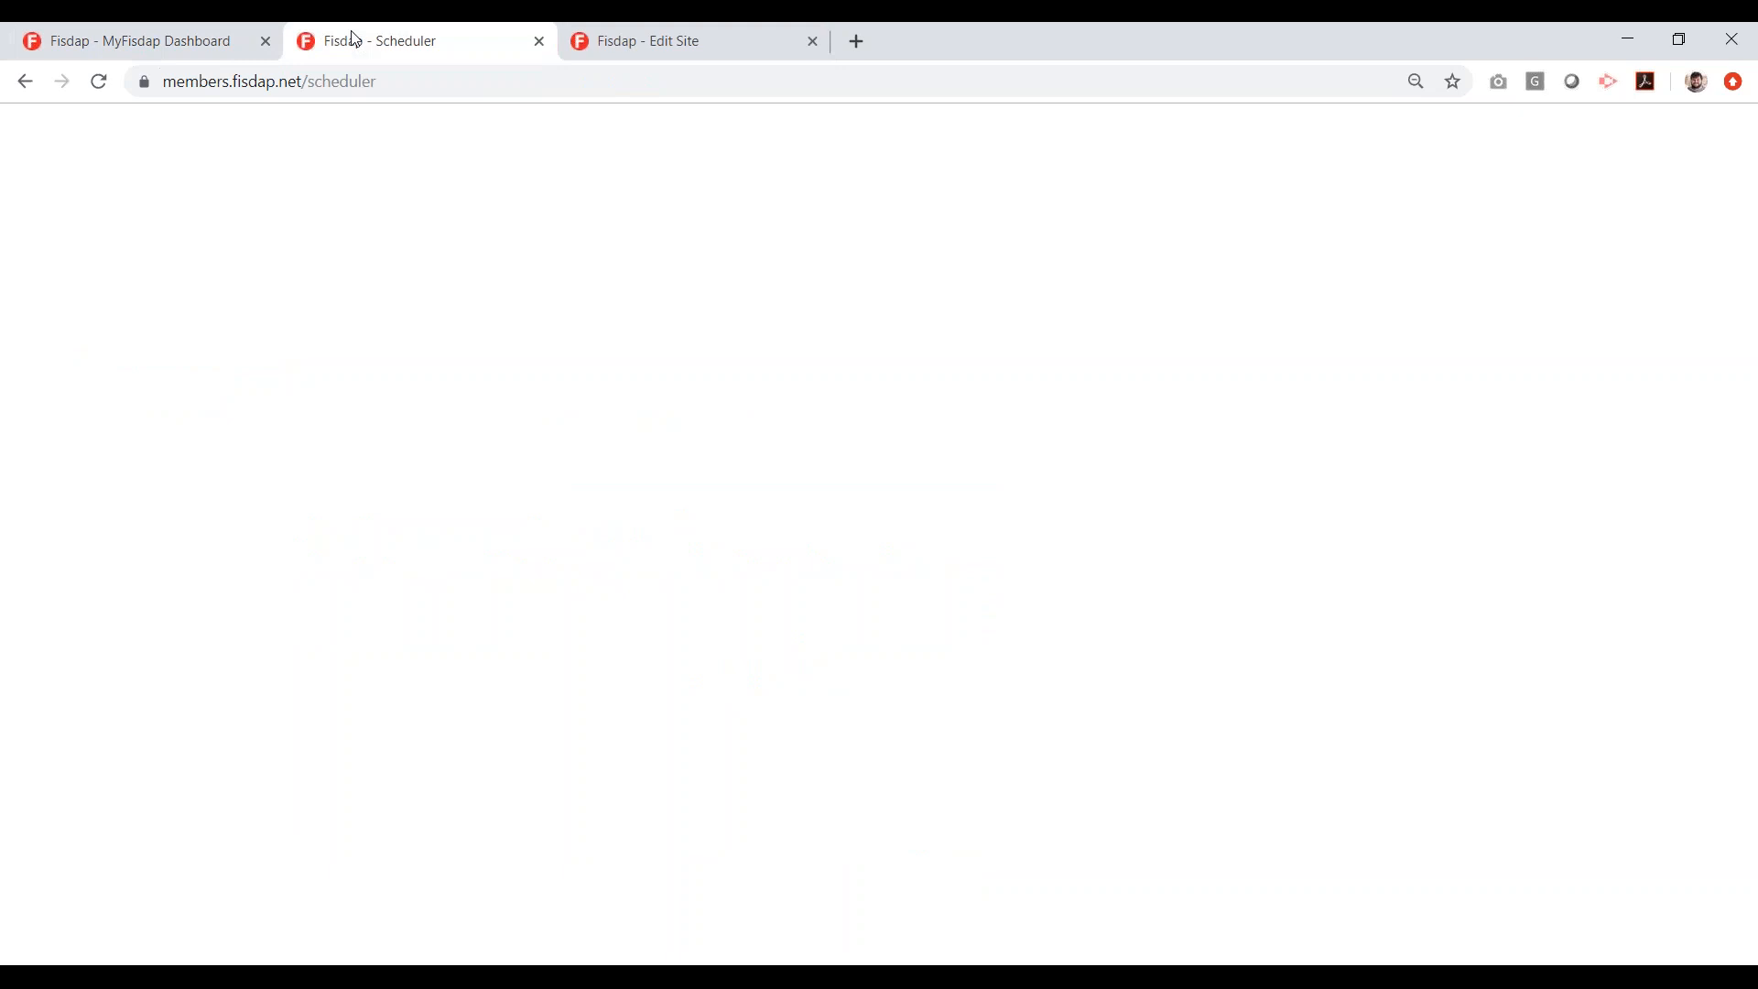
click(99, 82)
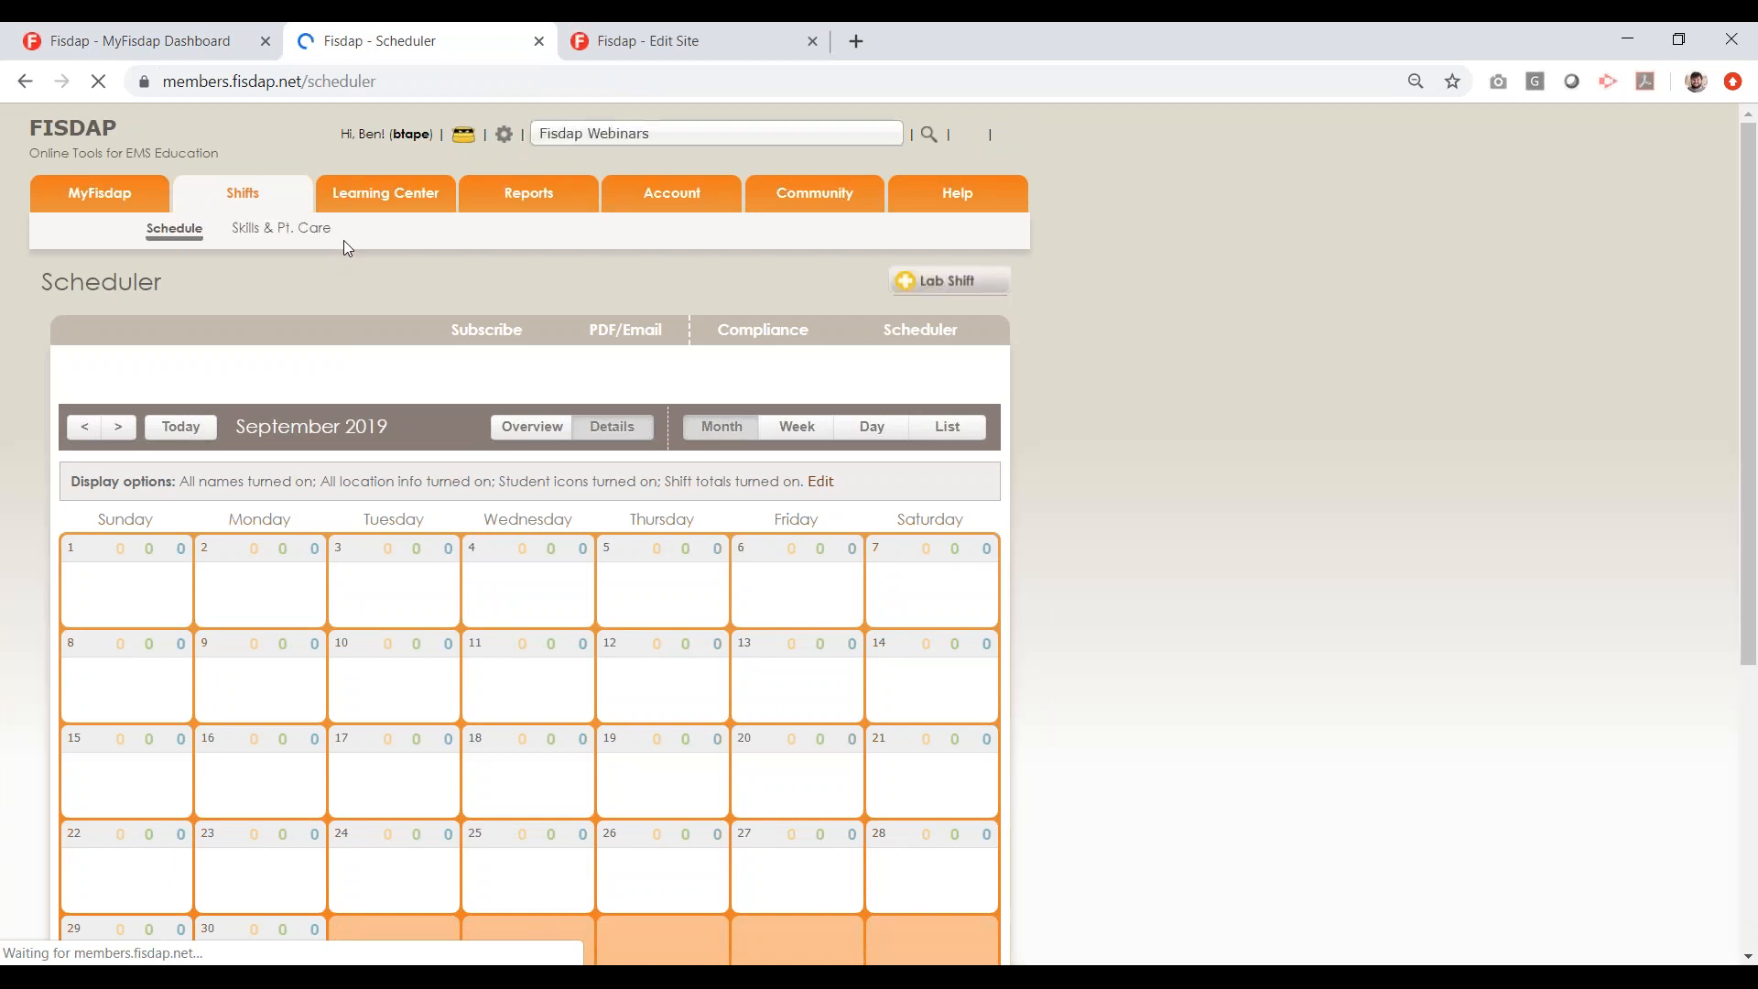
scroll(459, 282, down, 1)
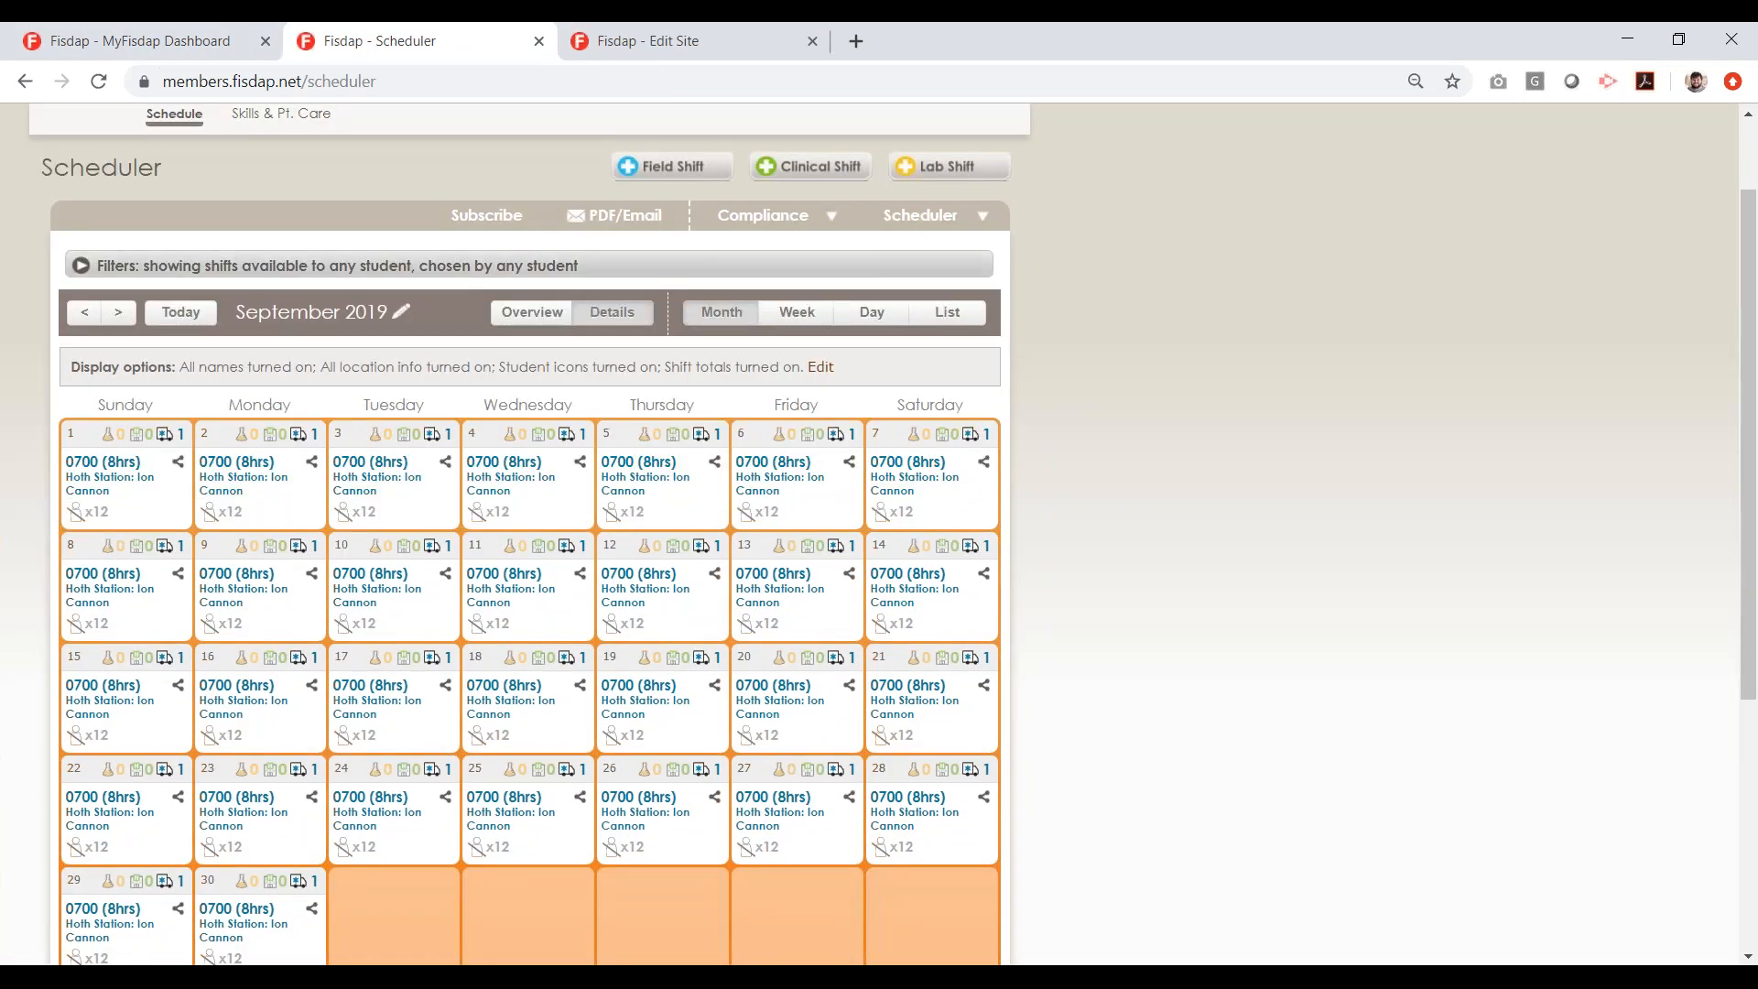
scroll(574, 459, down, 1)
scroll(559, 453, up, 1)
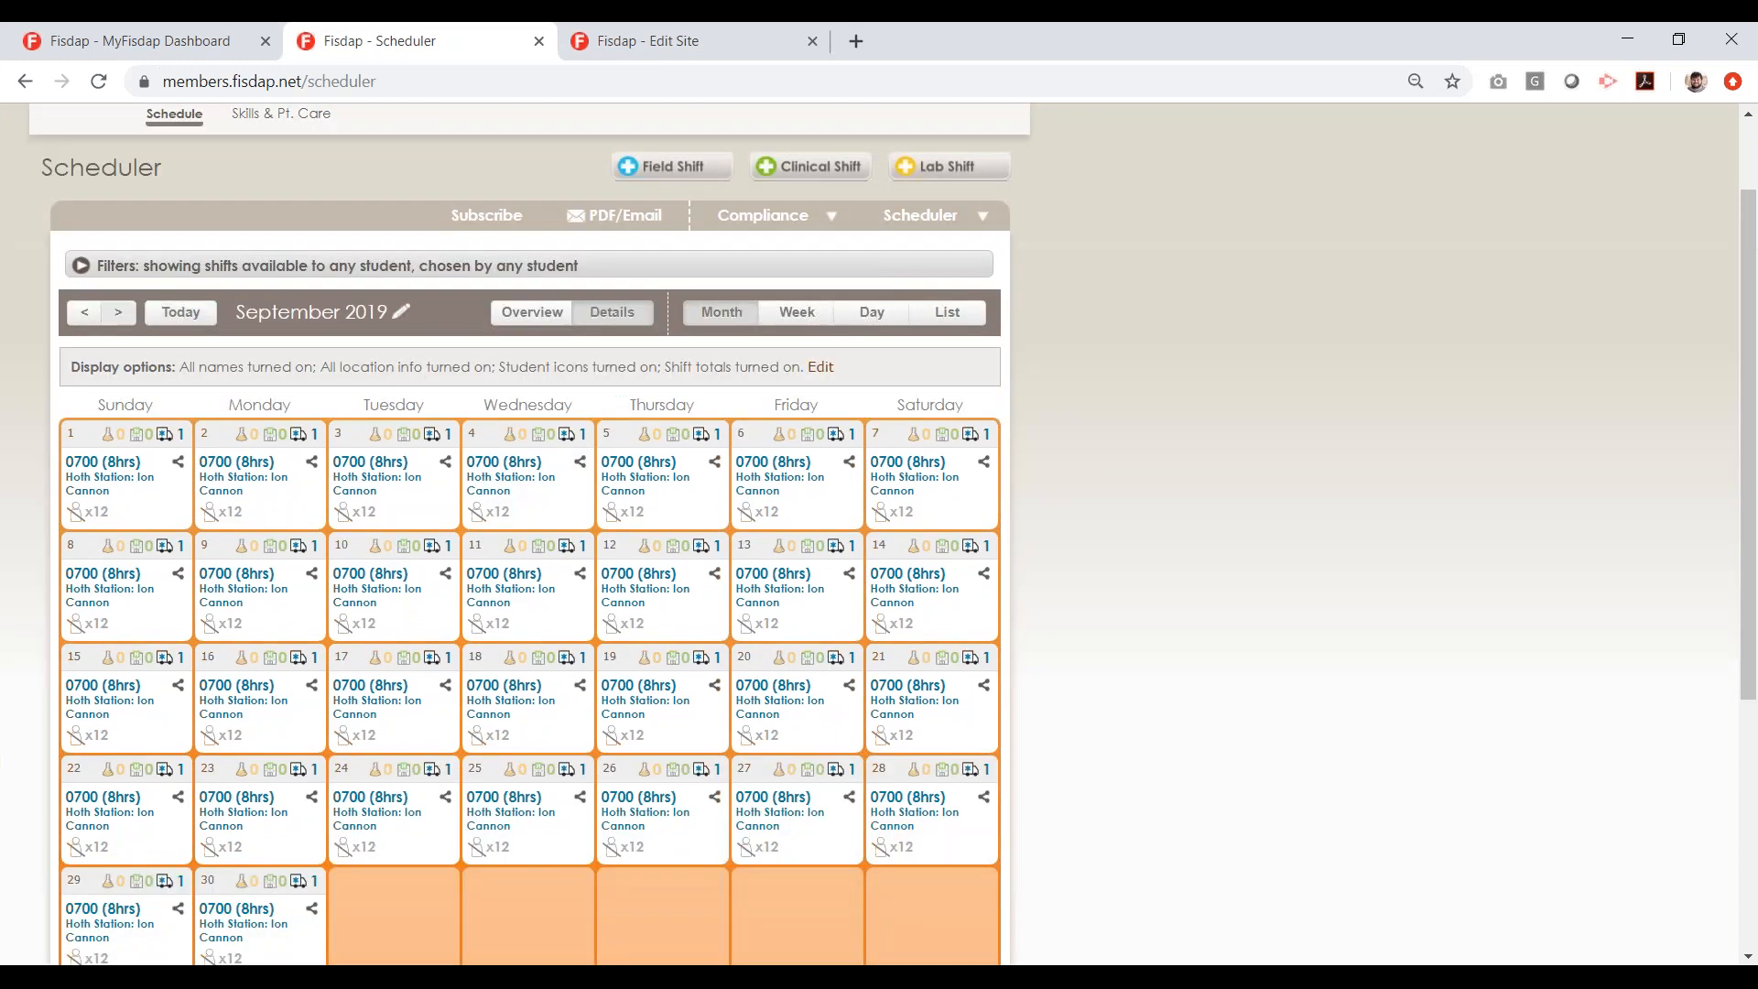
click(537, 450)
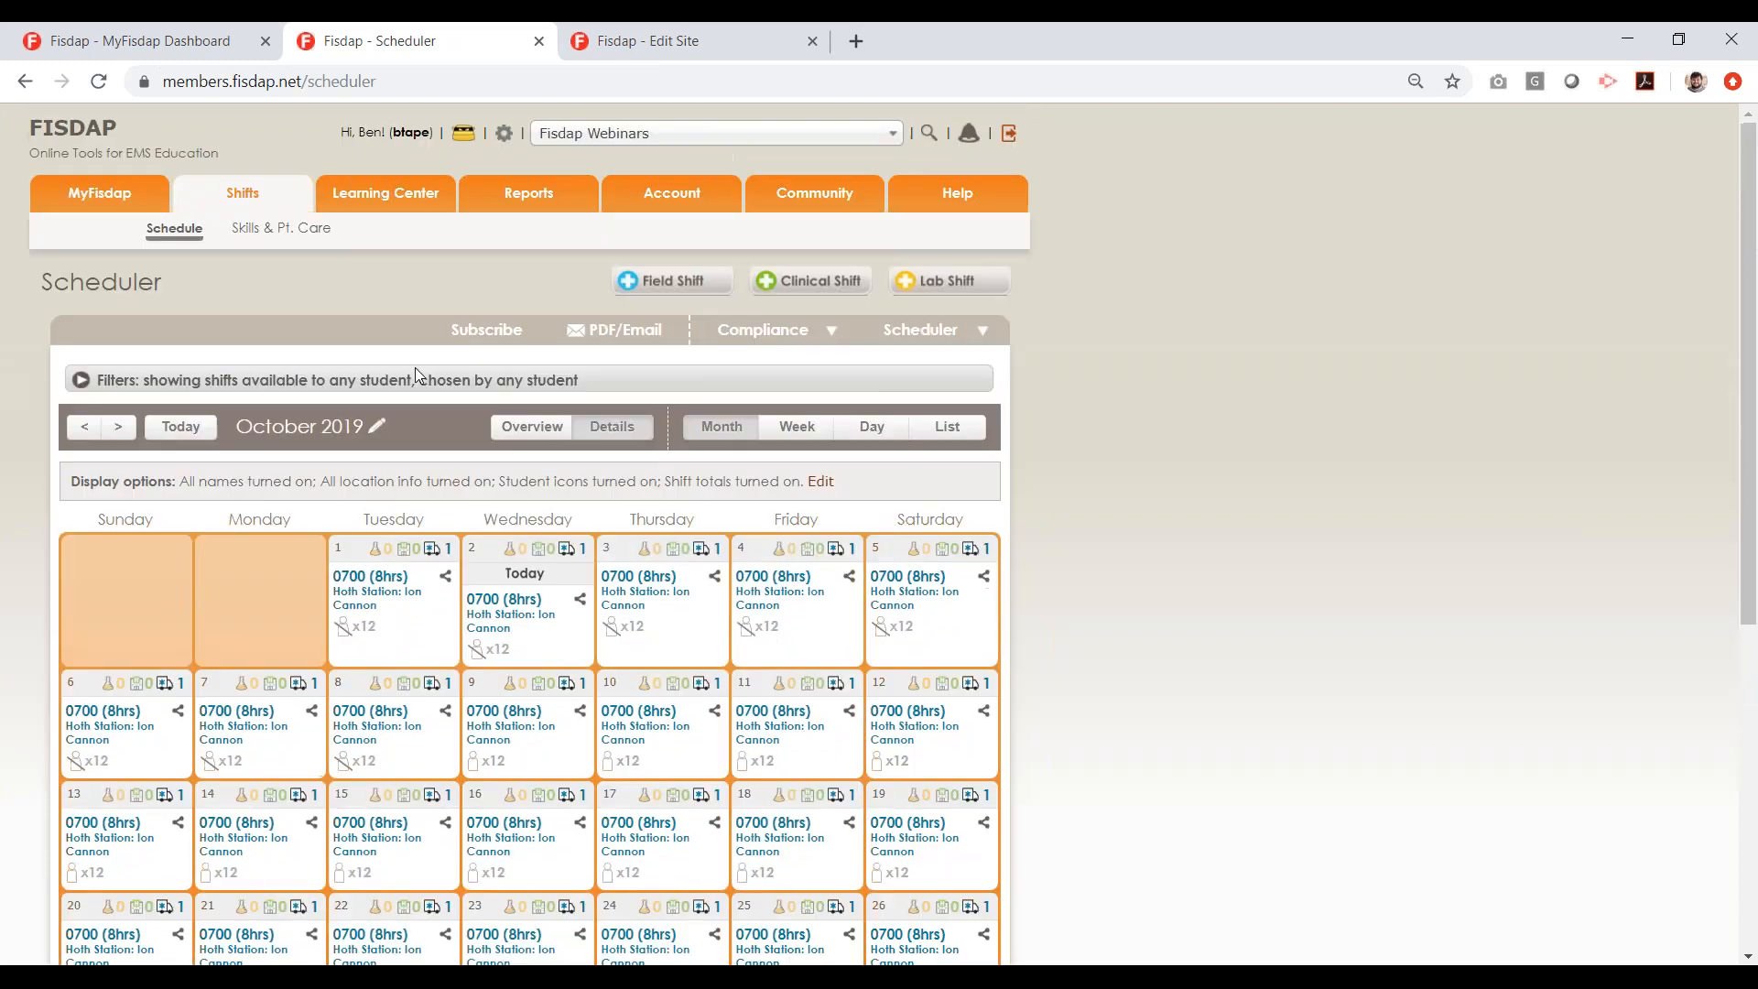
Assign the first available student to the October 3, 2019, 0700 shift at Hoth Station: Ion Cannon and save
scroll(624, 640, down, 1)
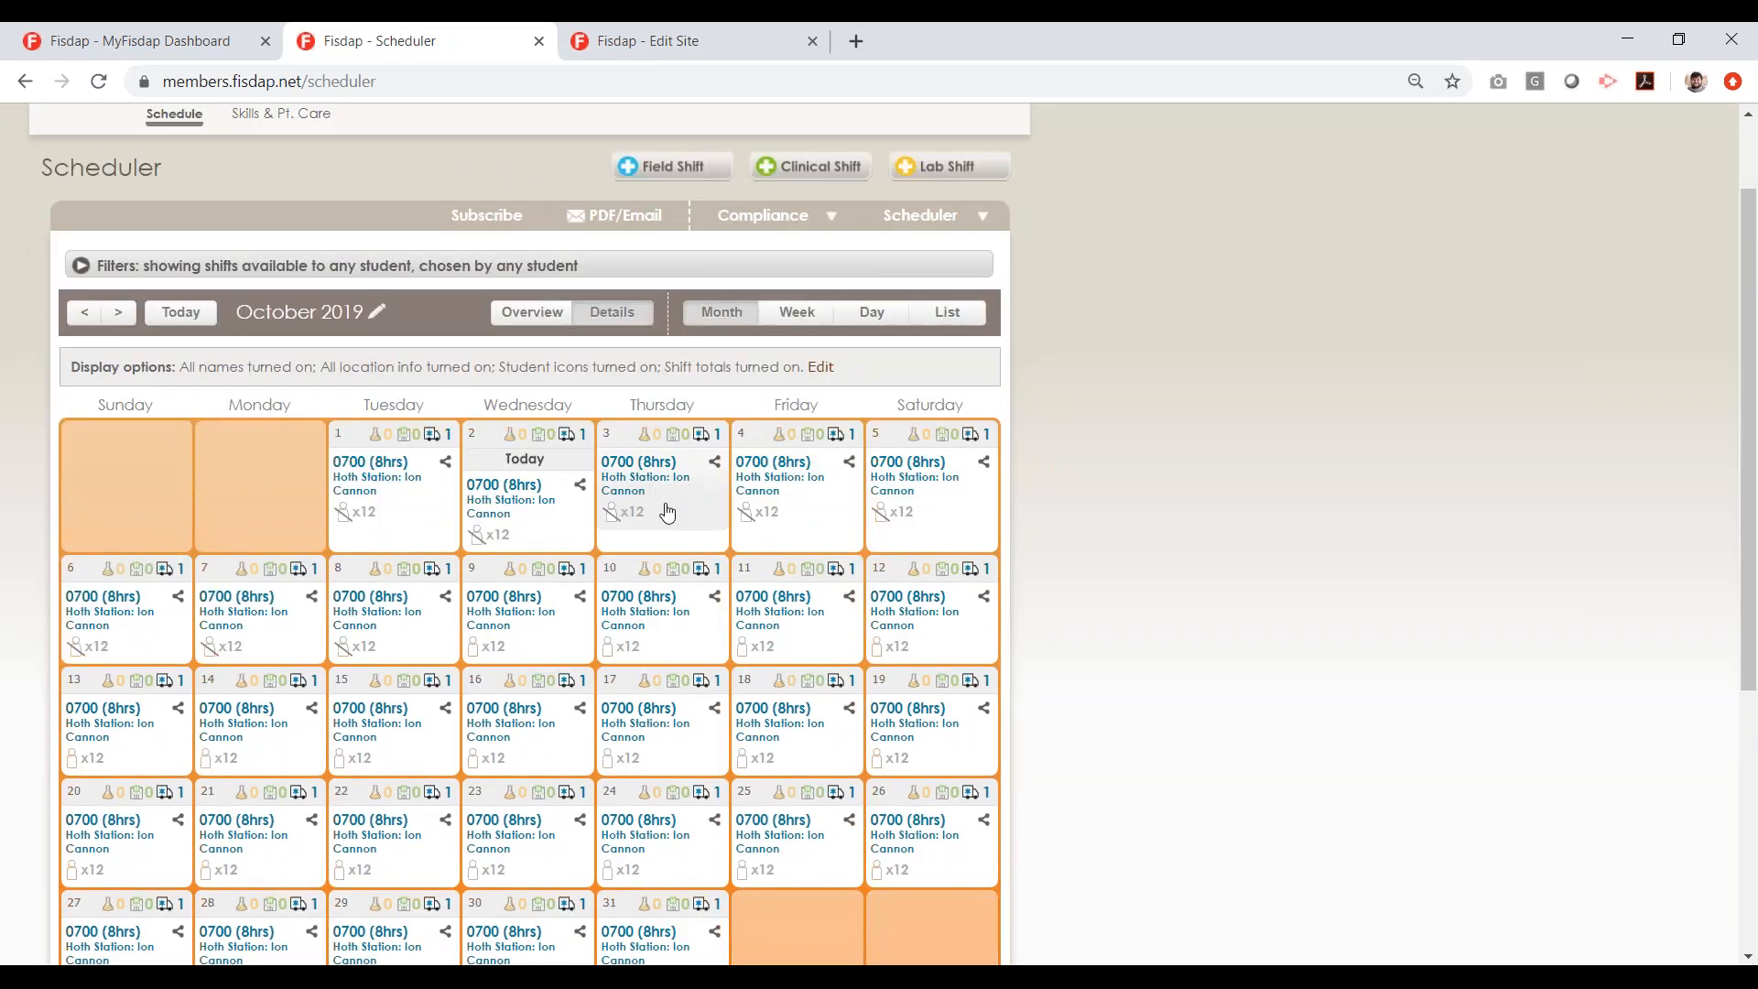
click(664, 508)
click(499, 654)
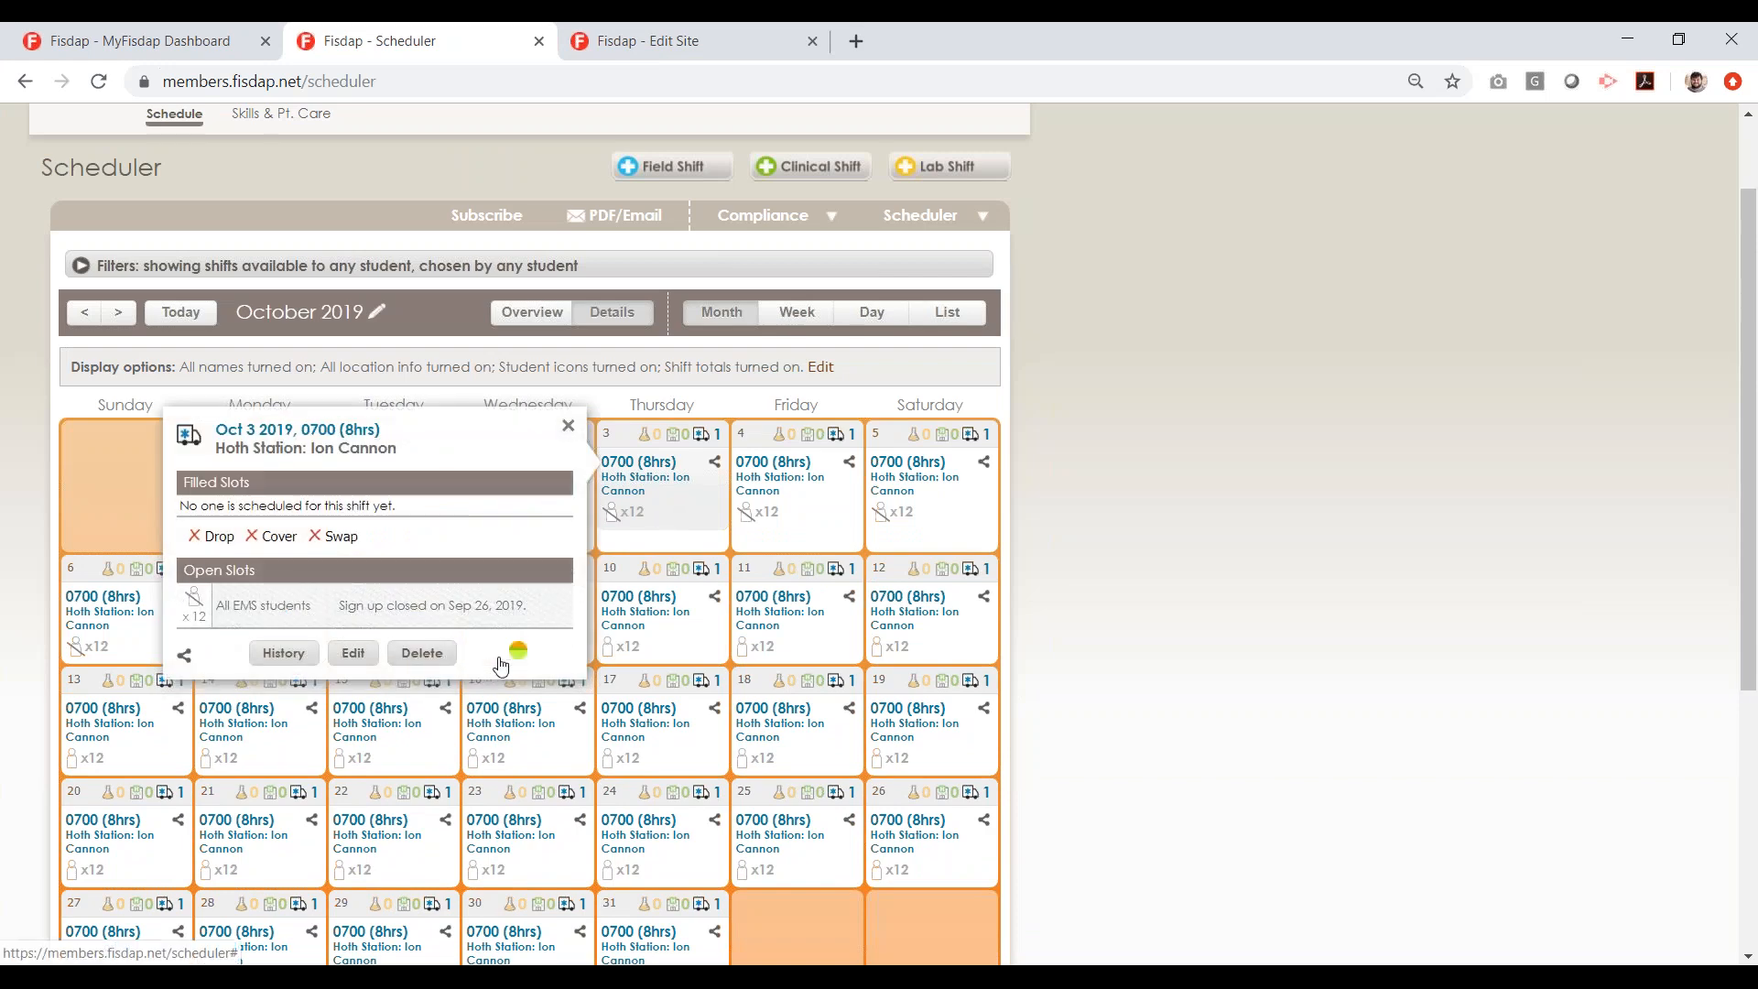
click(604, 532)
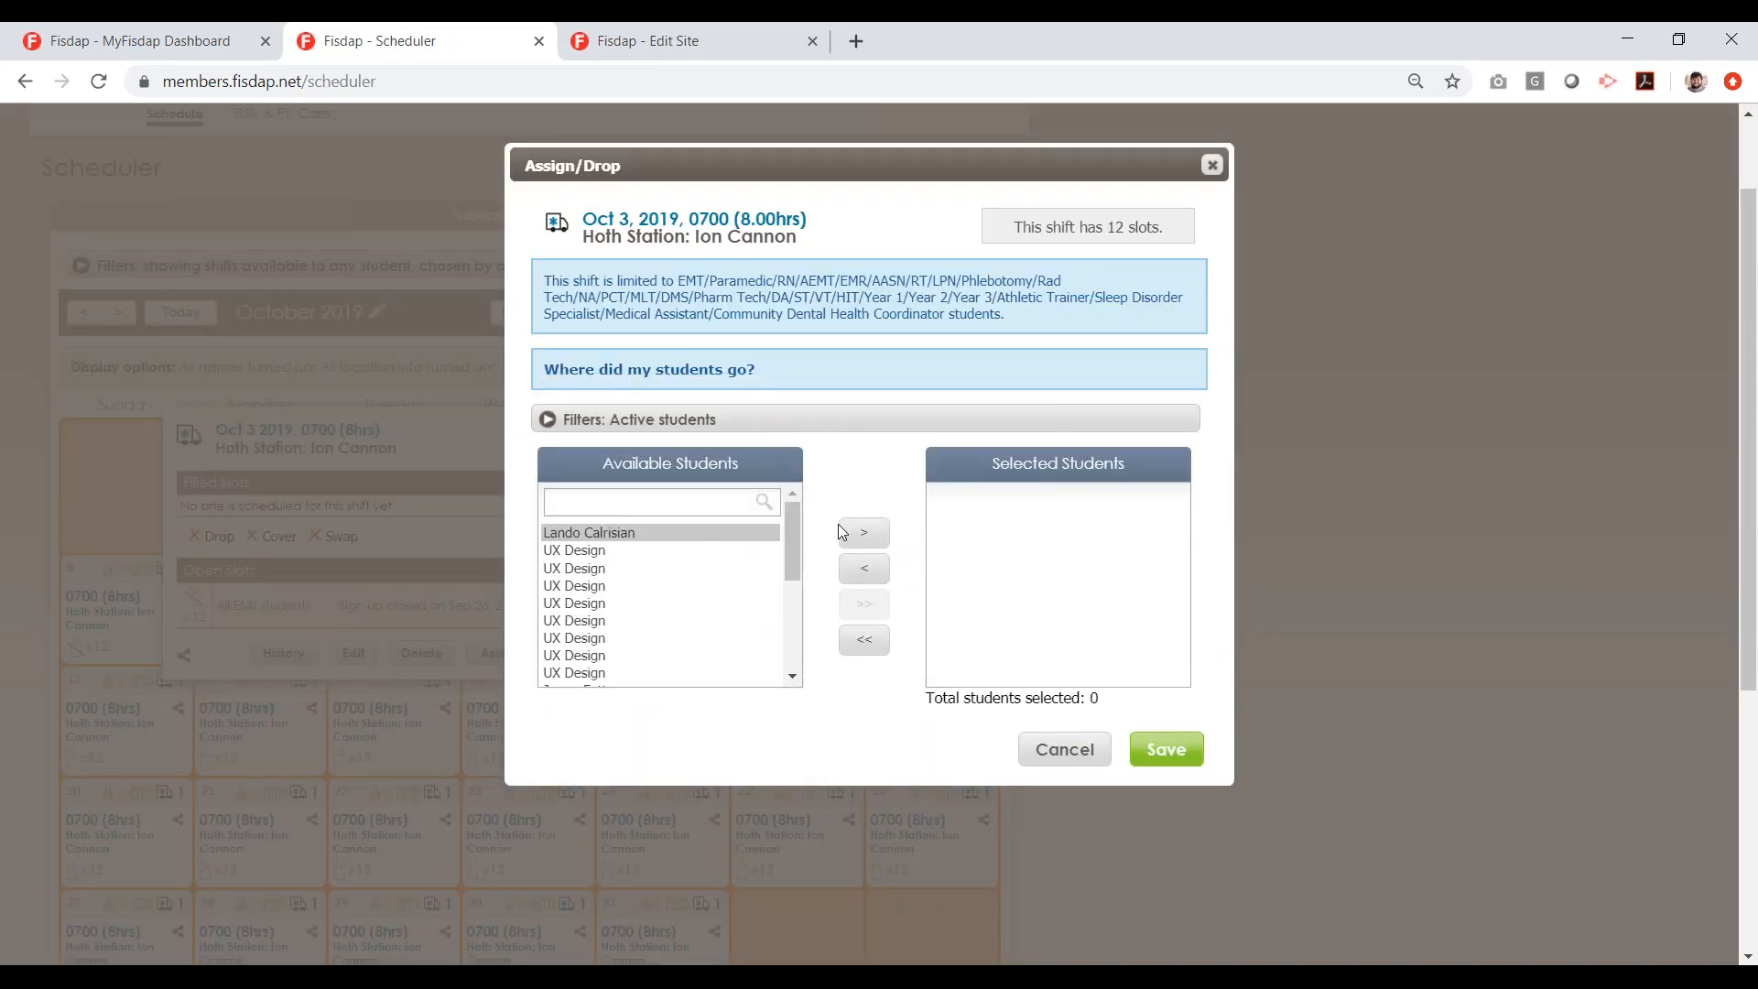
click(868, 536)
click(1156, 746)
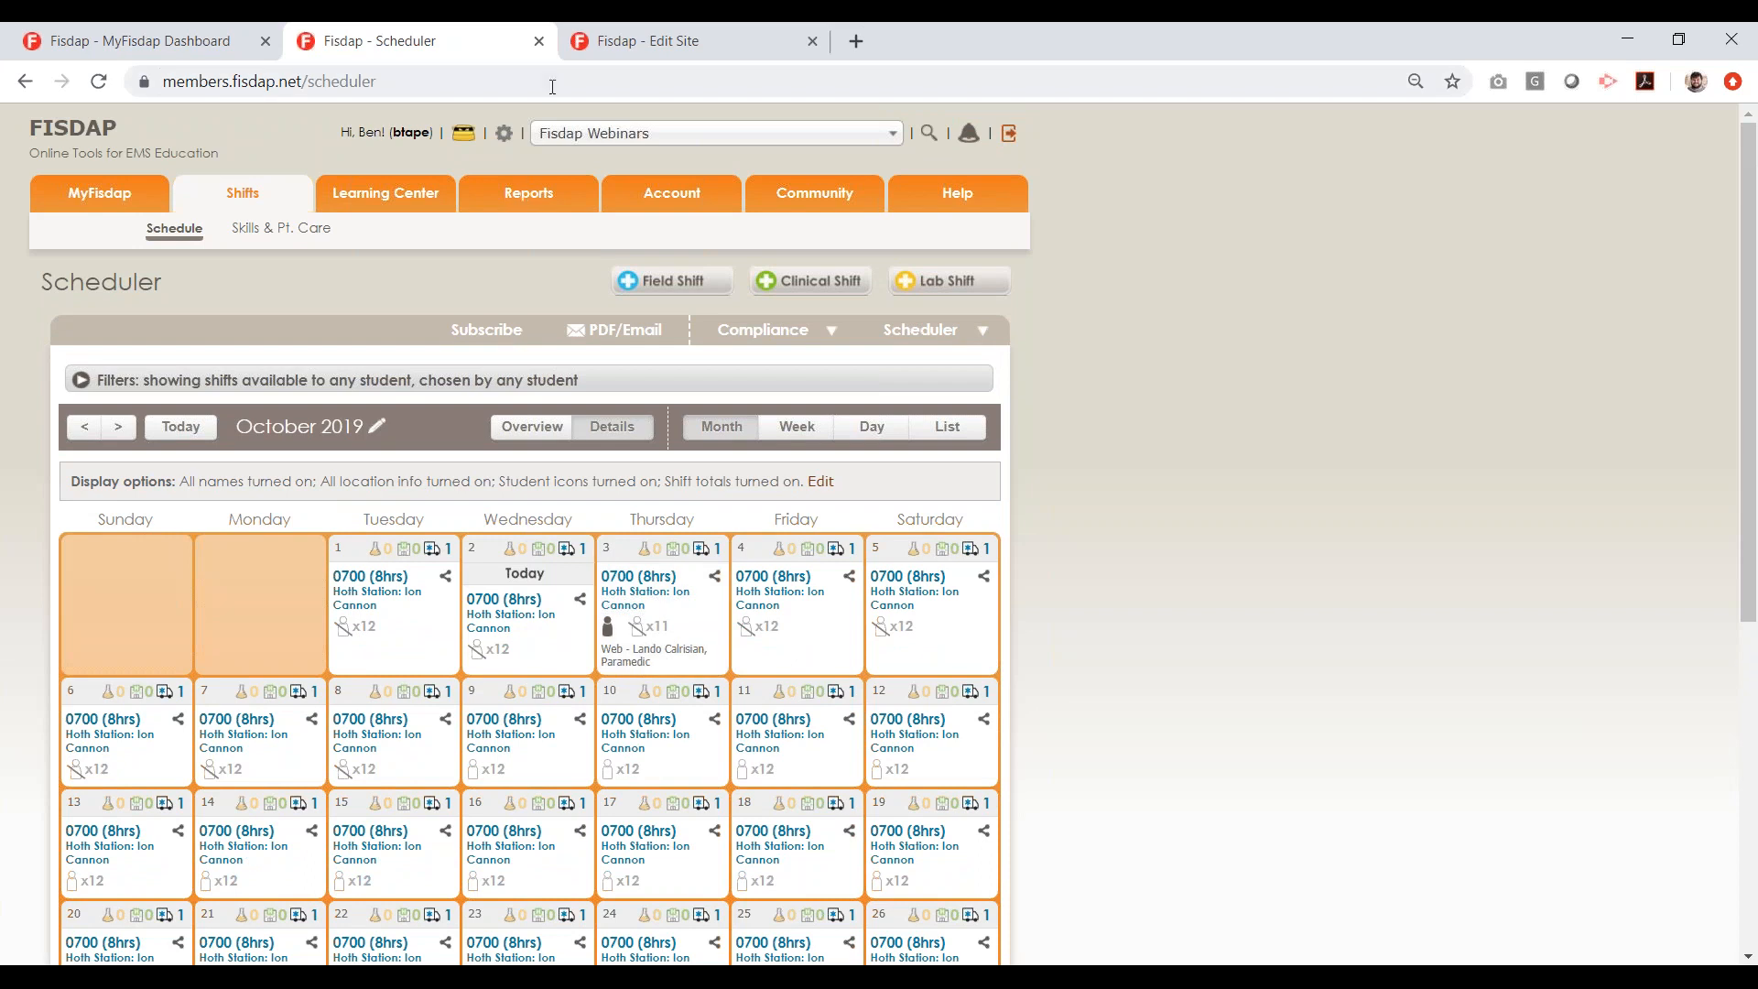
Switch the active program from Fisdap Webinars to Fisdap 101
click(645, 137)
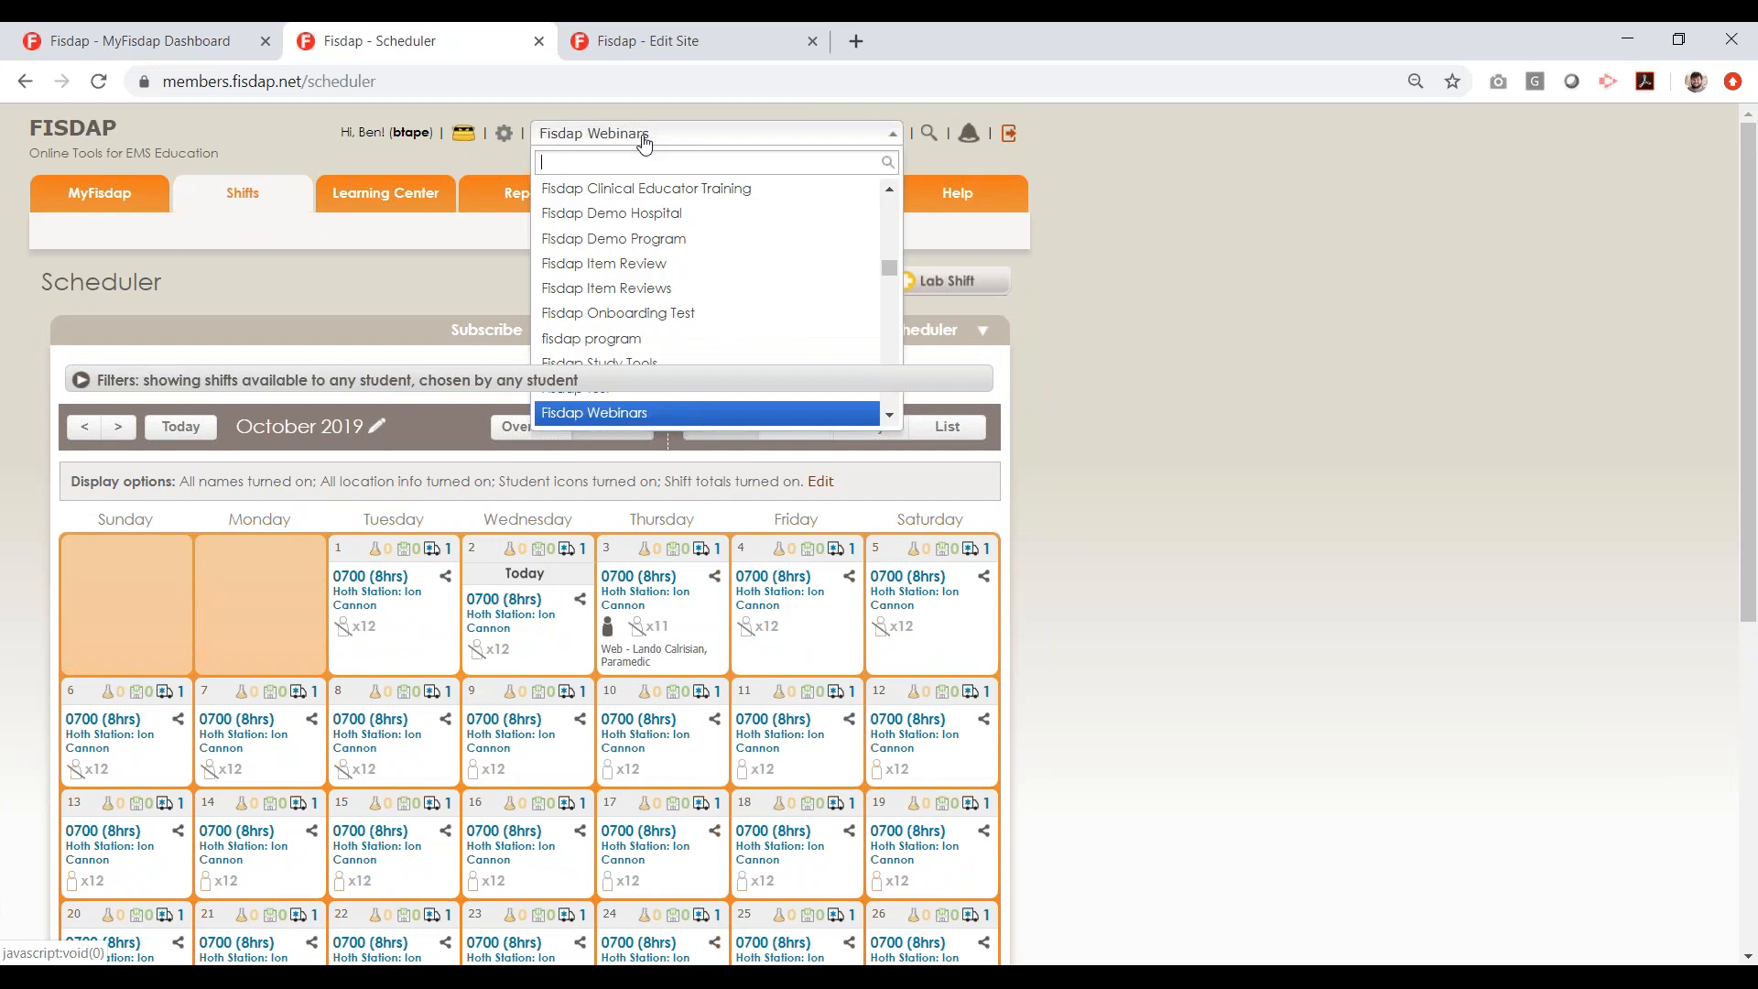
key(Up)
key(Up)
key(Up)
key(Up)
key(Up)
key(Up)
key(Up)
key(Up)
key(Up)
key(Up)
key(Up)
key(Return)
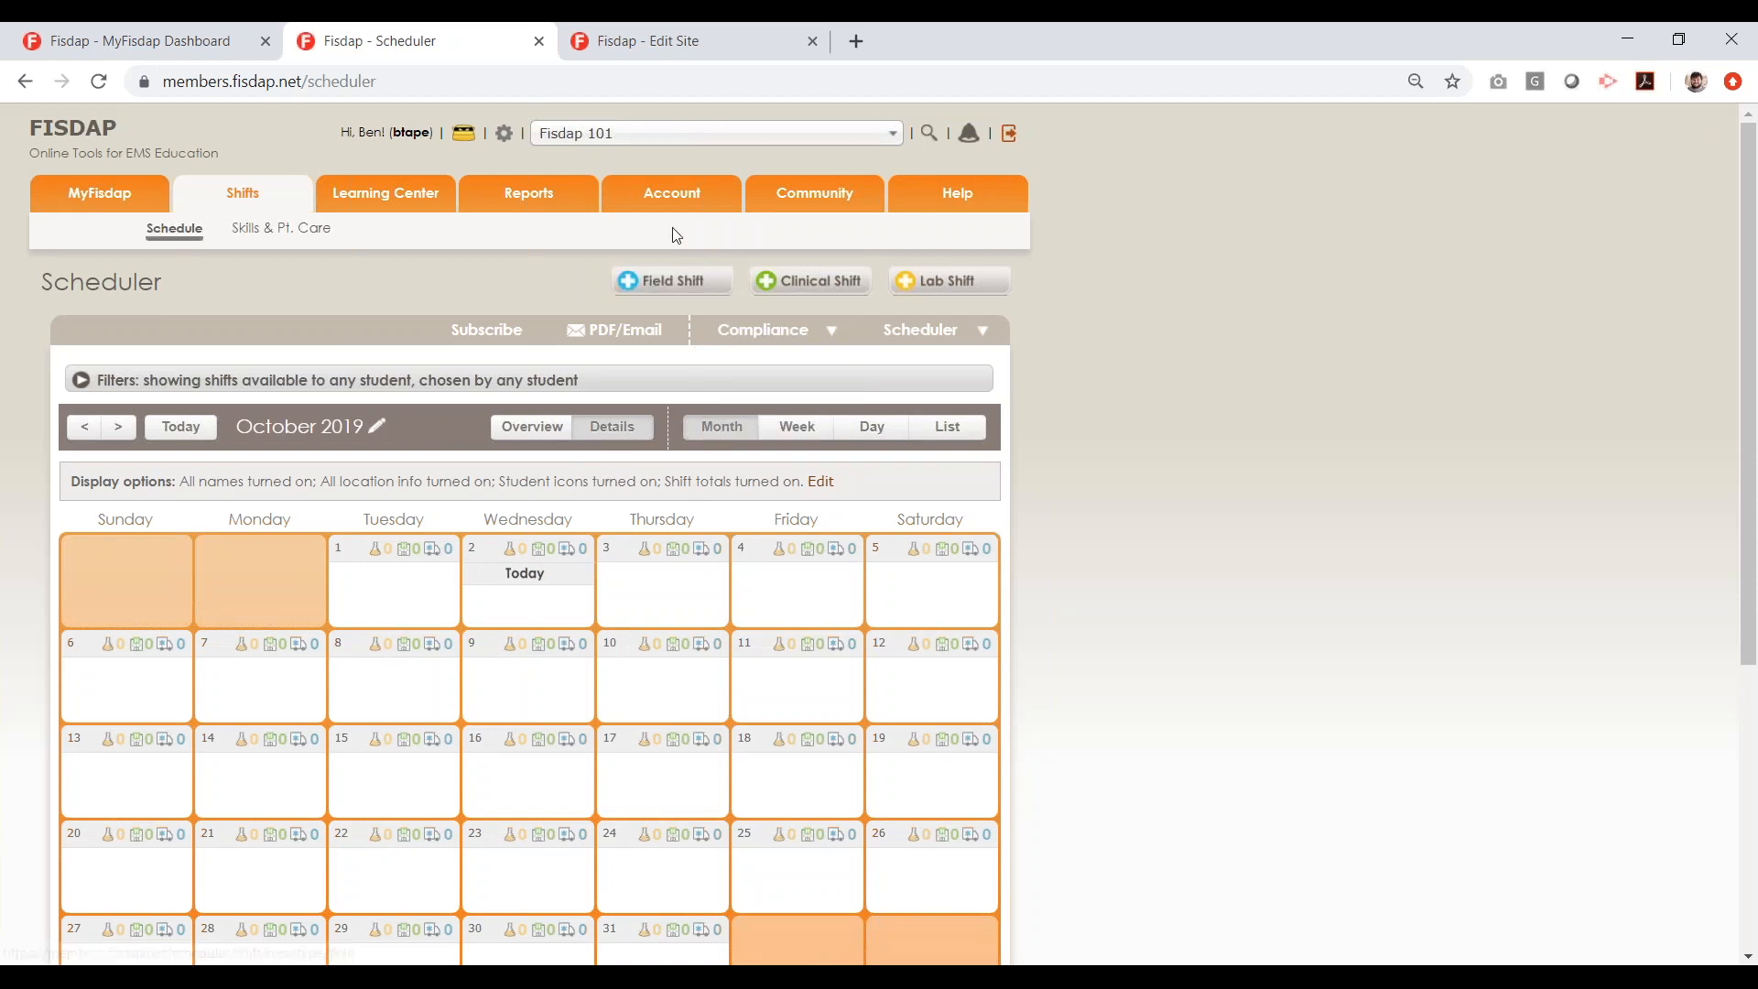
Open Hoth Station from Fisdap 101's sites in a separate page and activate its Ion Cannon and Landspeeders bases
middle_click(671, 192)
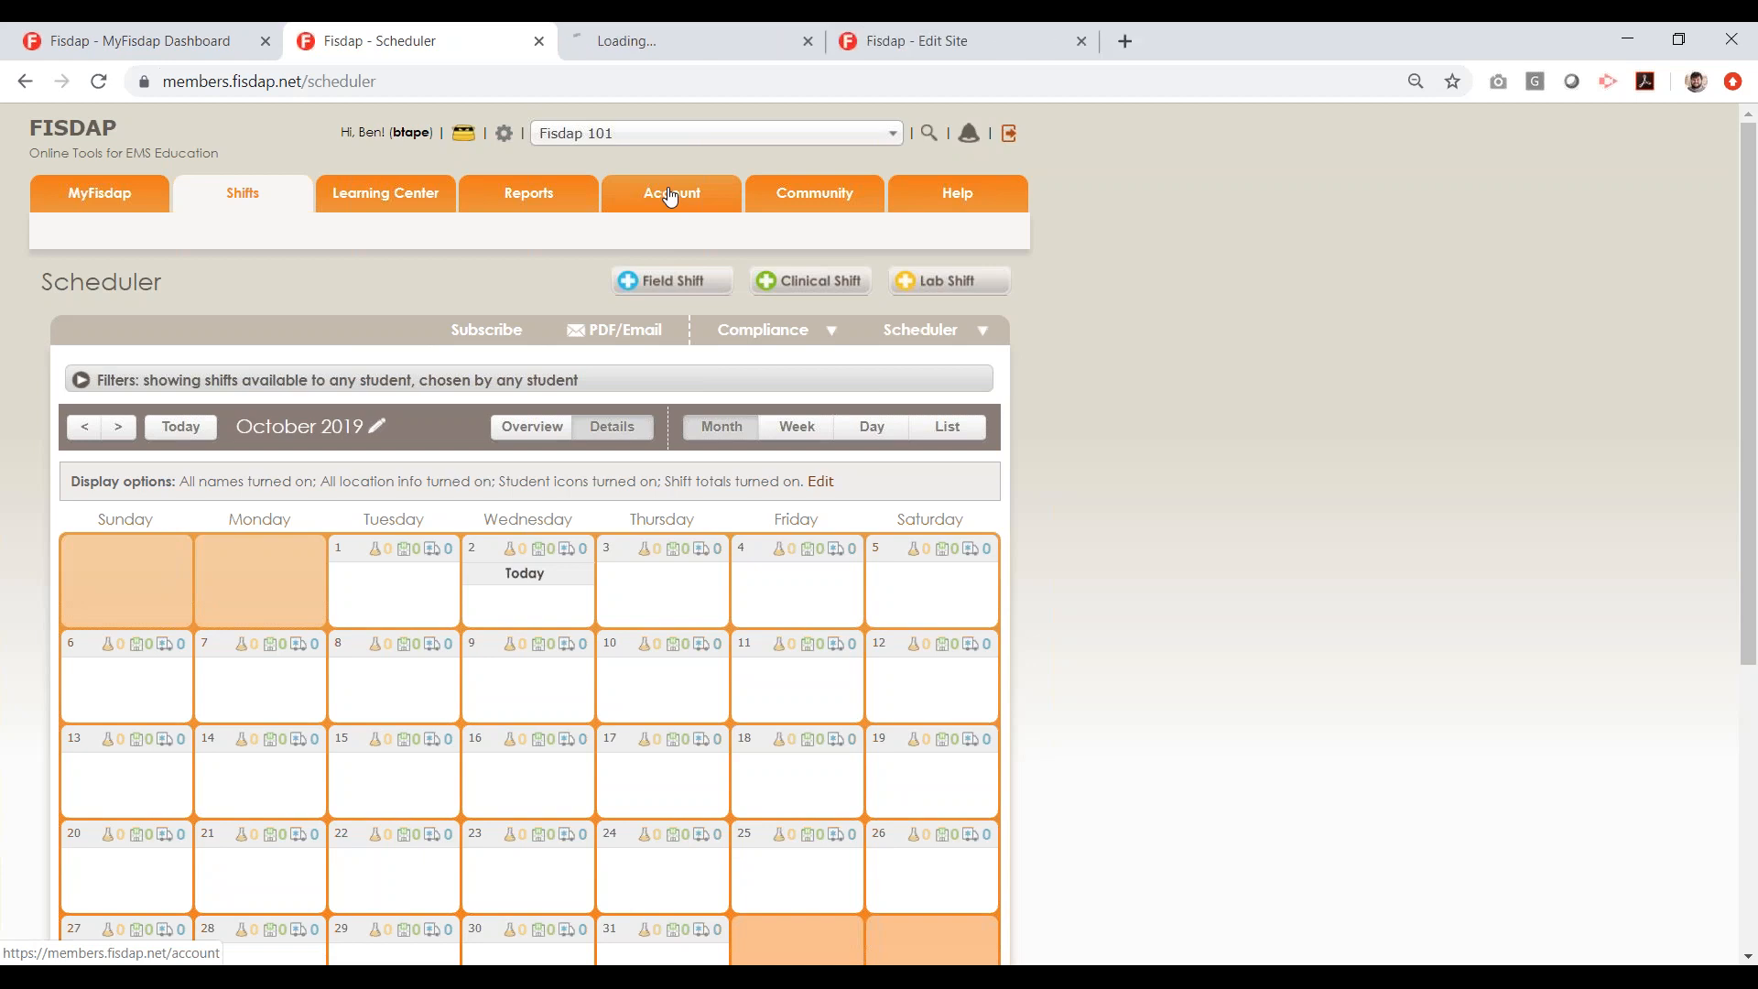
click(675, 30)
click(574, 768)
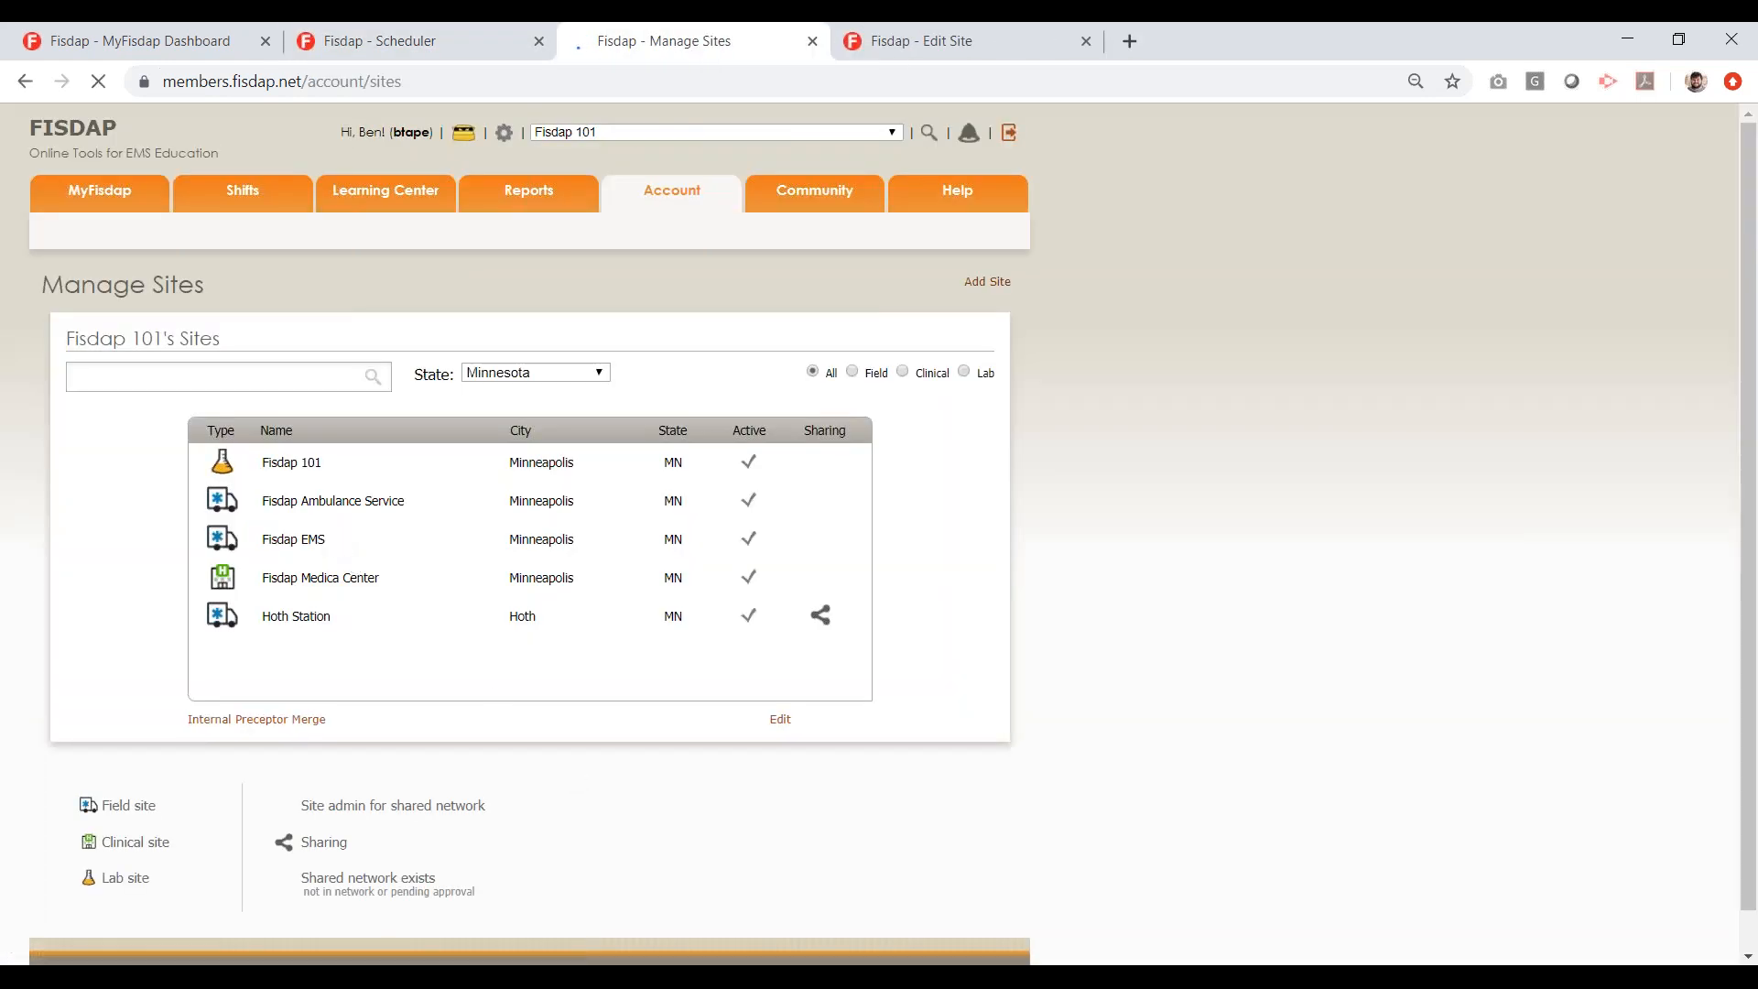
click(326, 613)
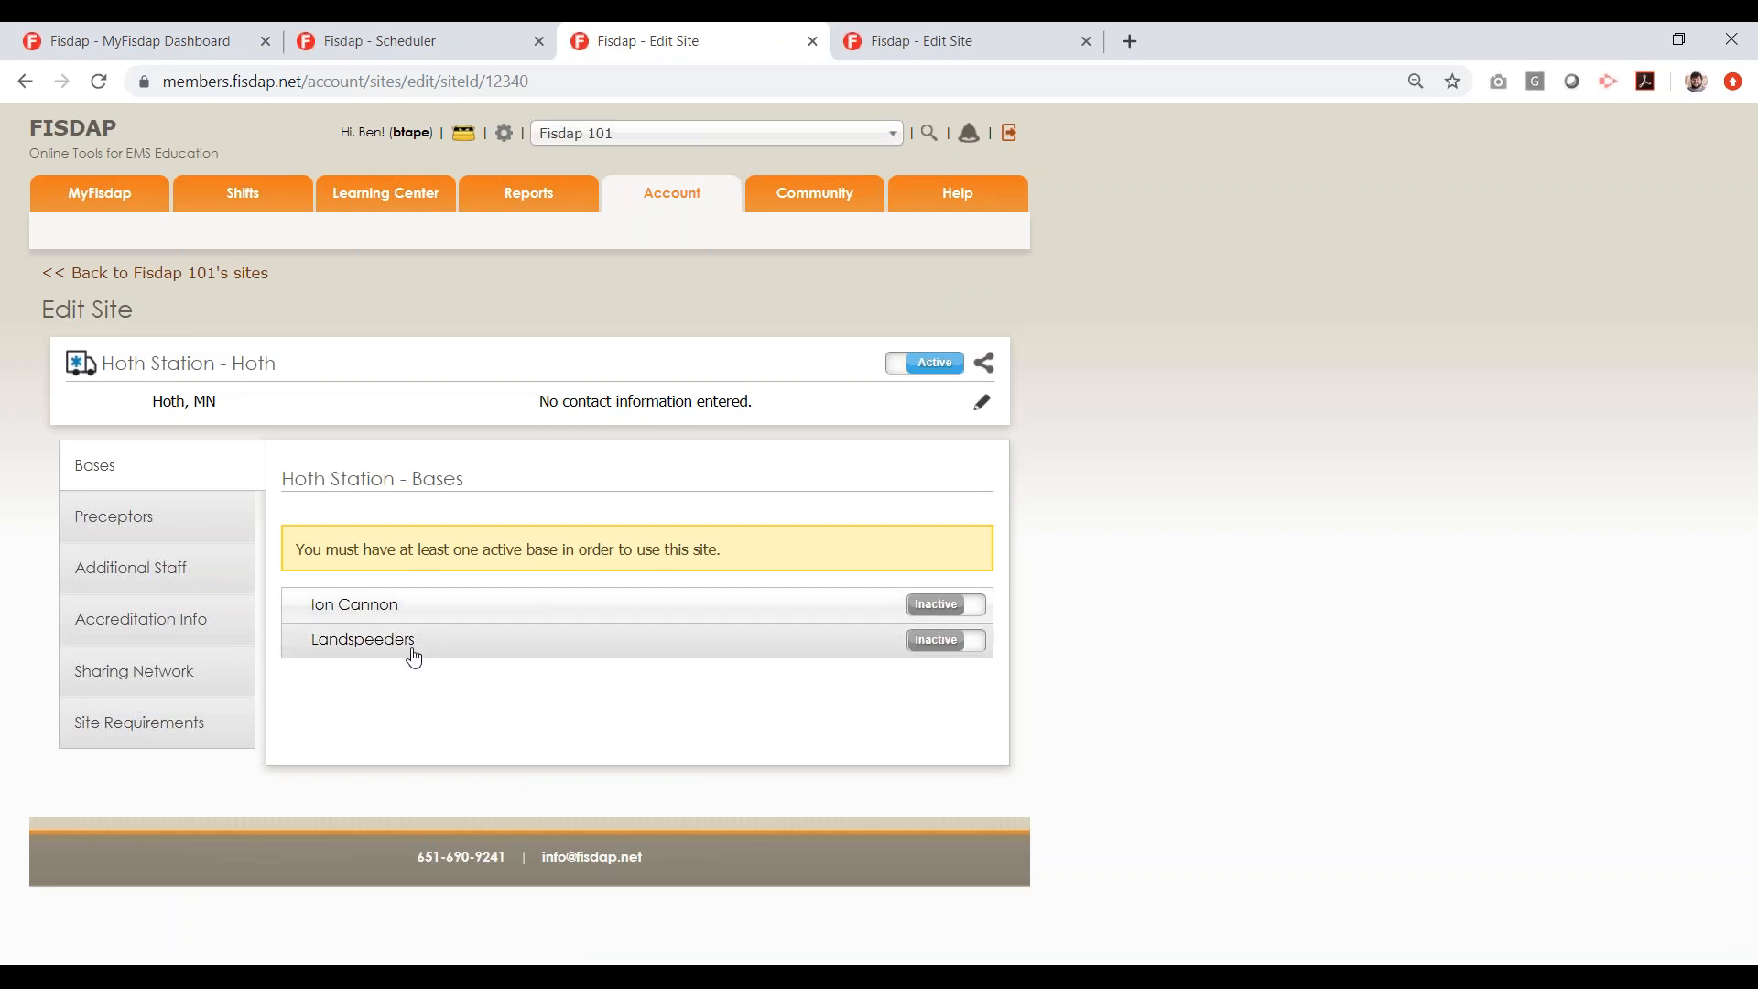
click(936, 604)
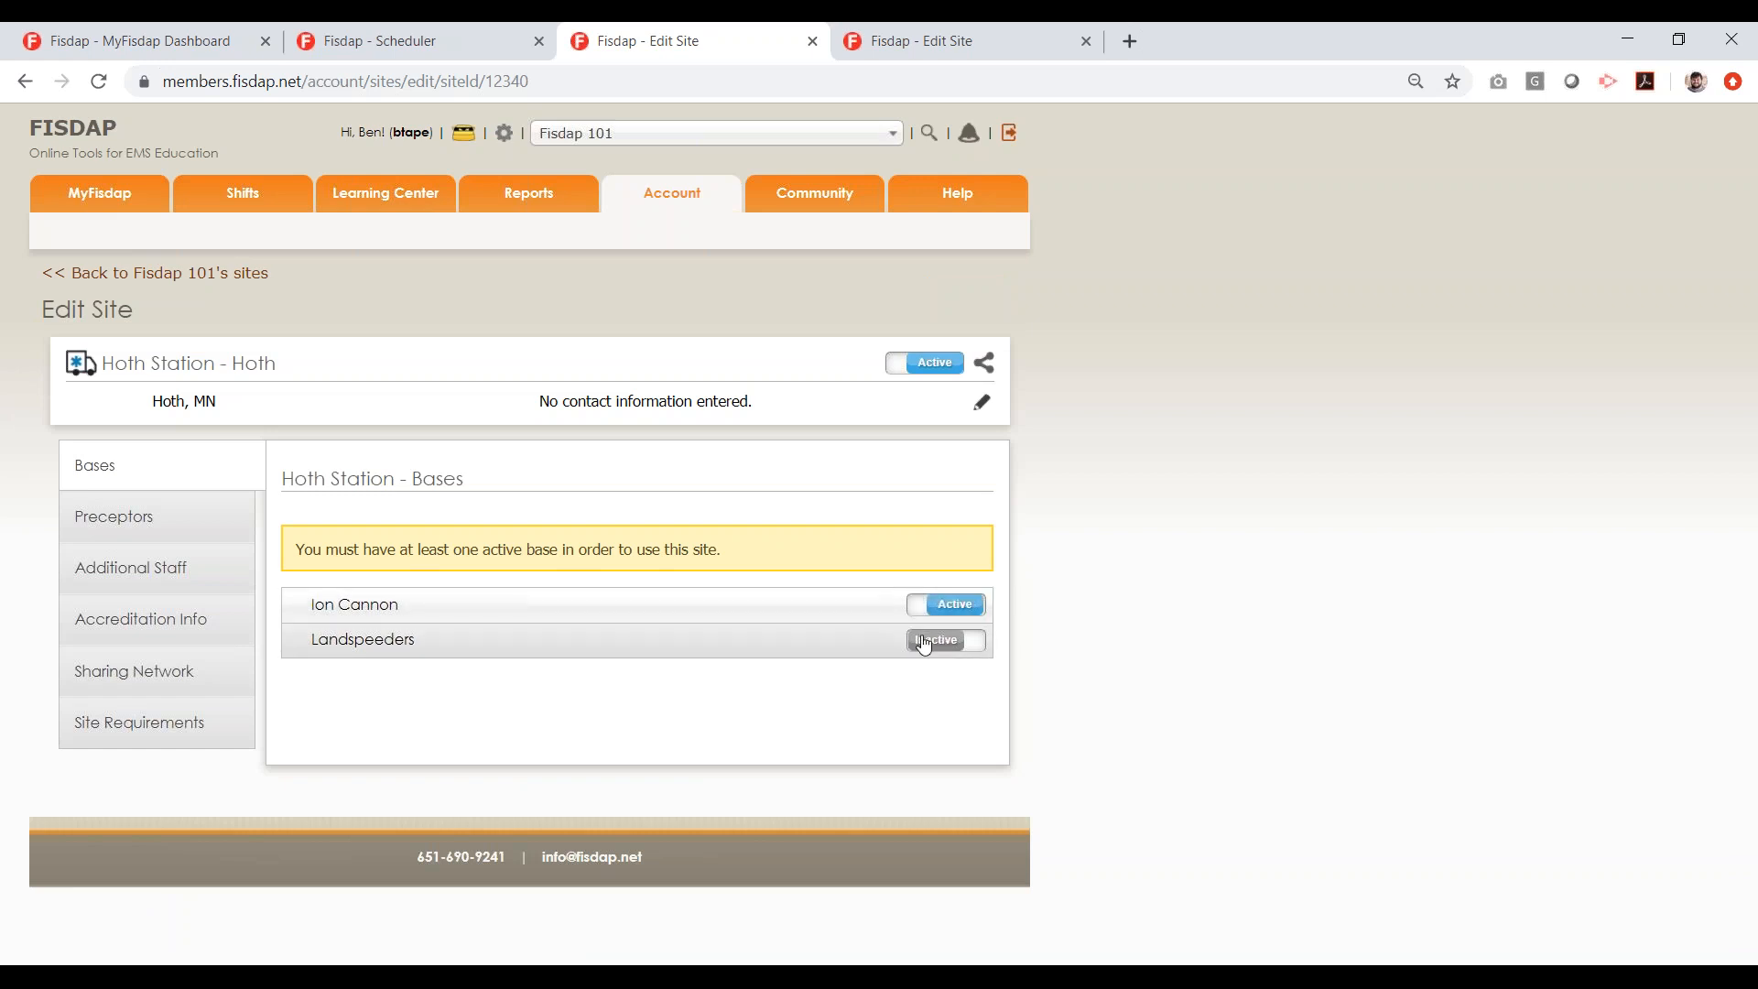
click(946, 579)
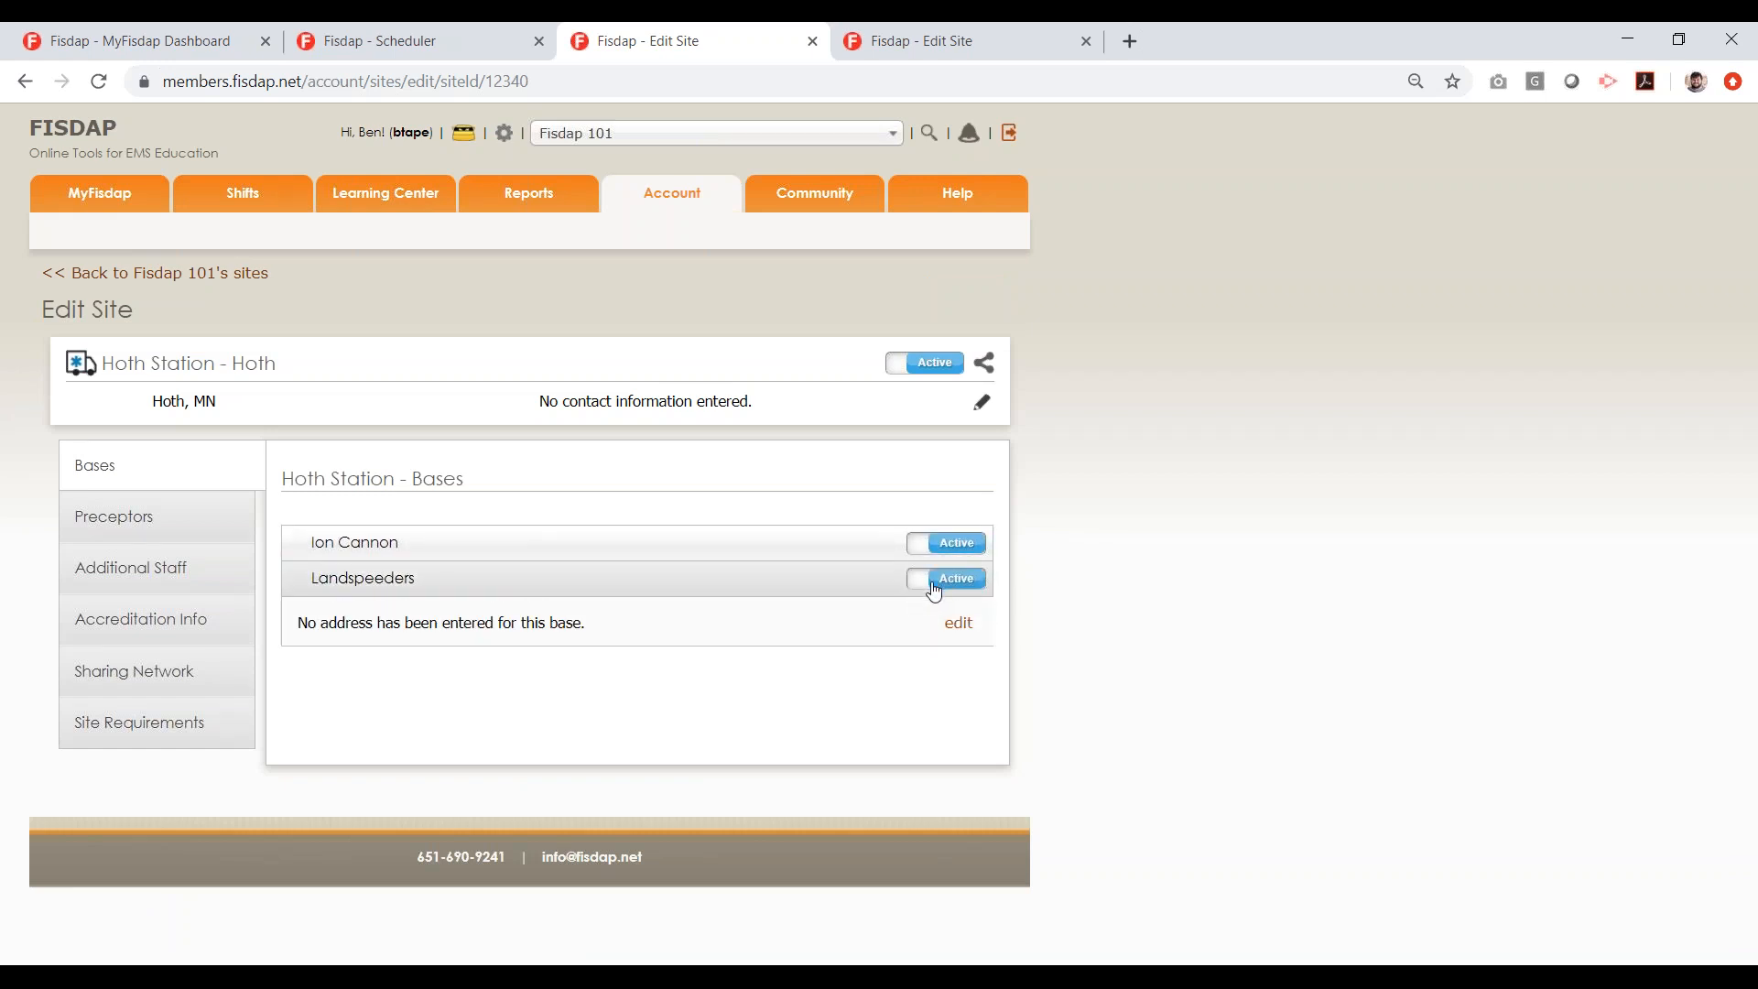
Reload the scheduler and examine how Hoth Station's October 2019 shifts, including the October 3 assignment, appear to Fisdap 101
click(451, 36)
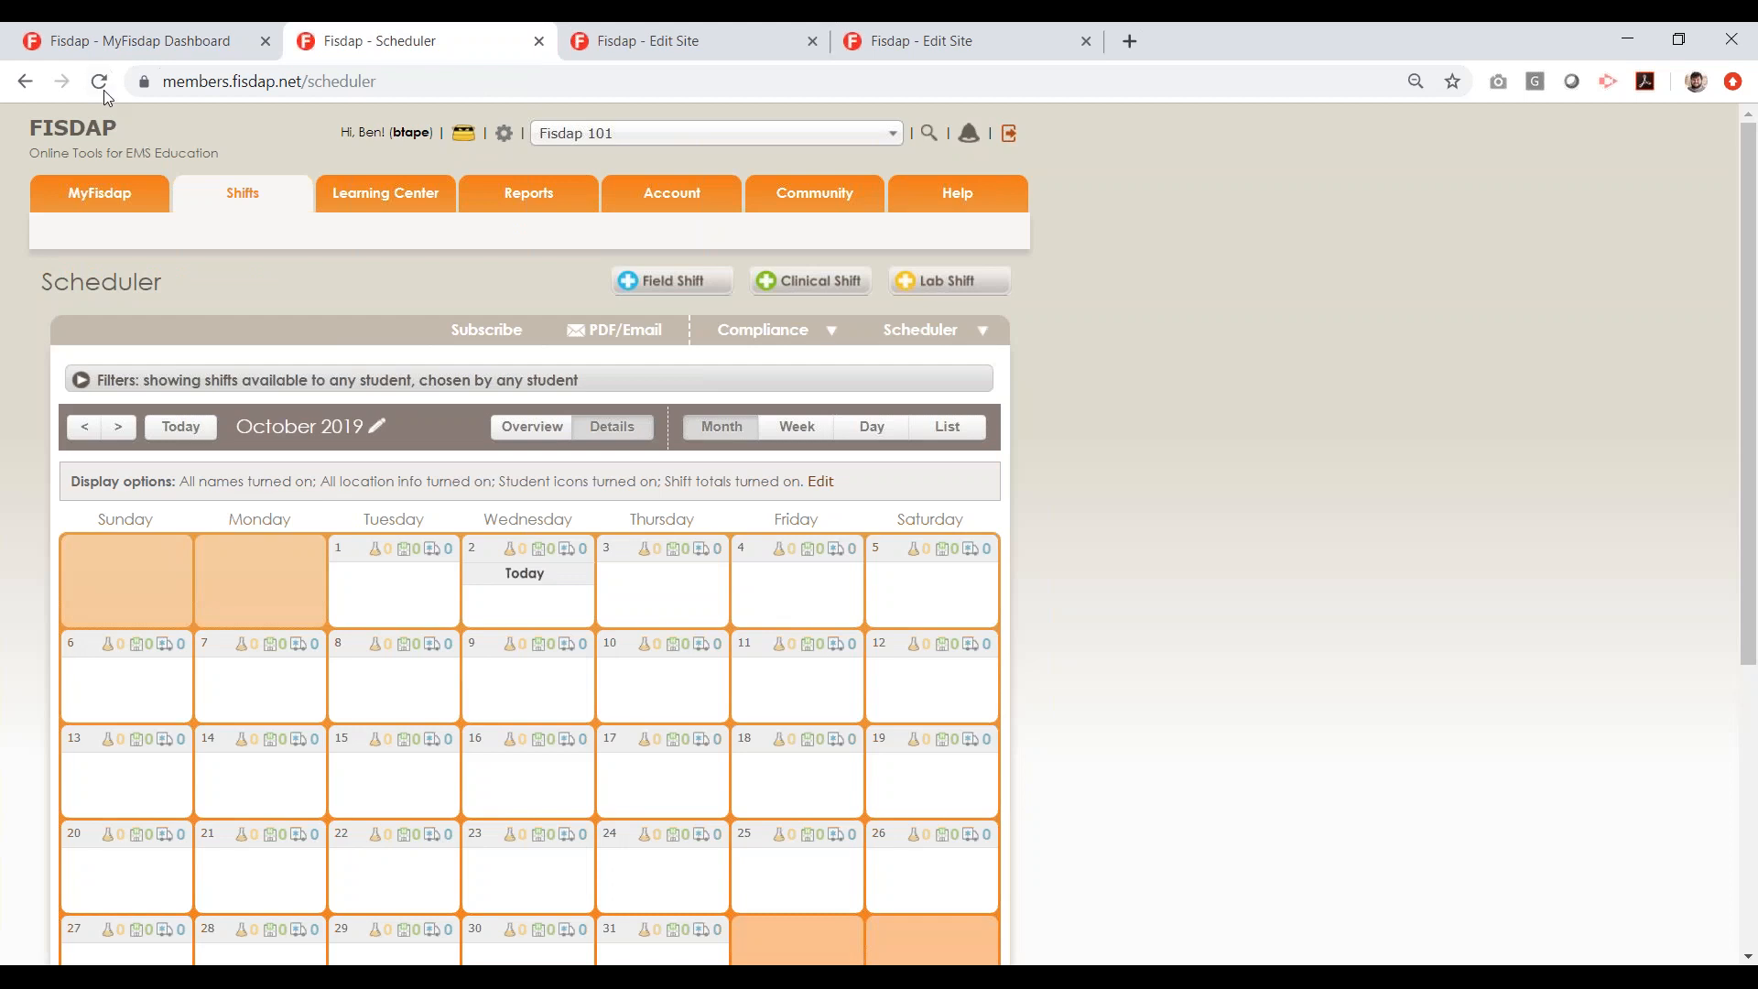
click(101, 82)
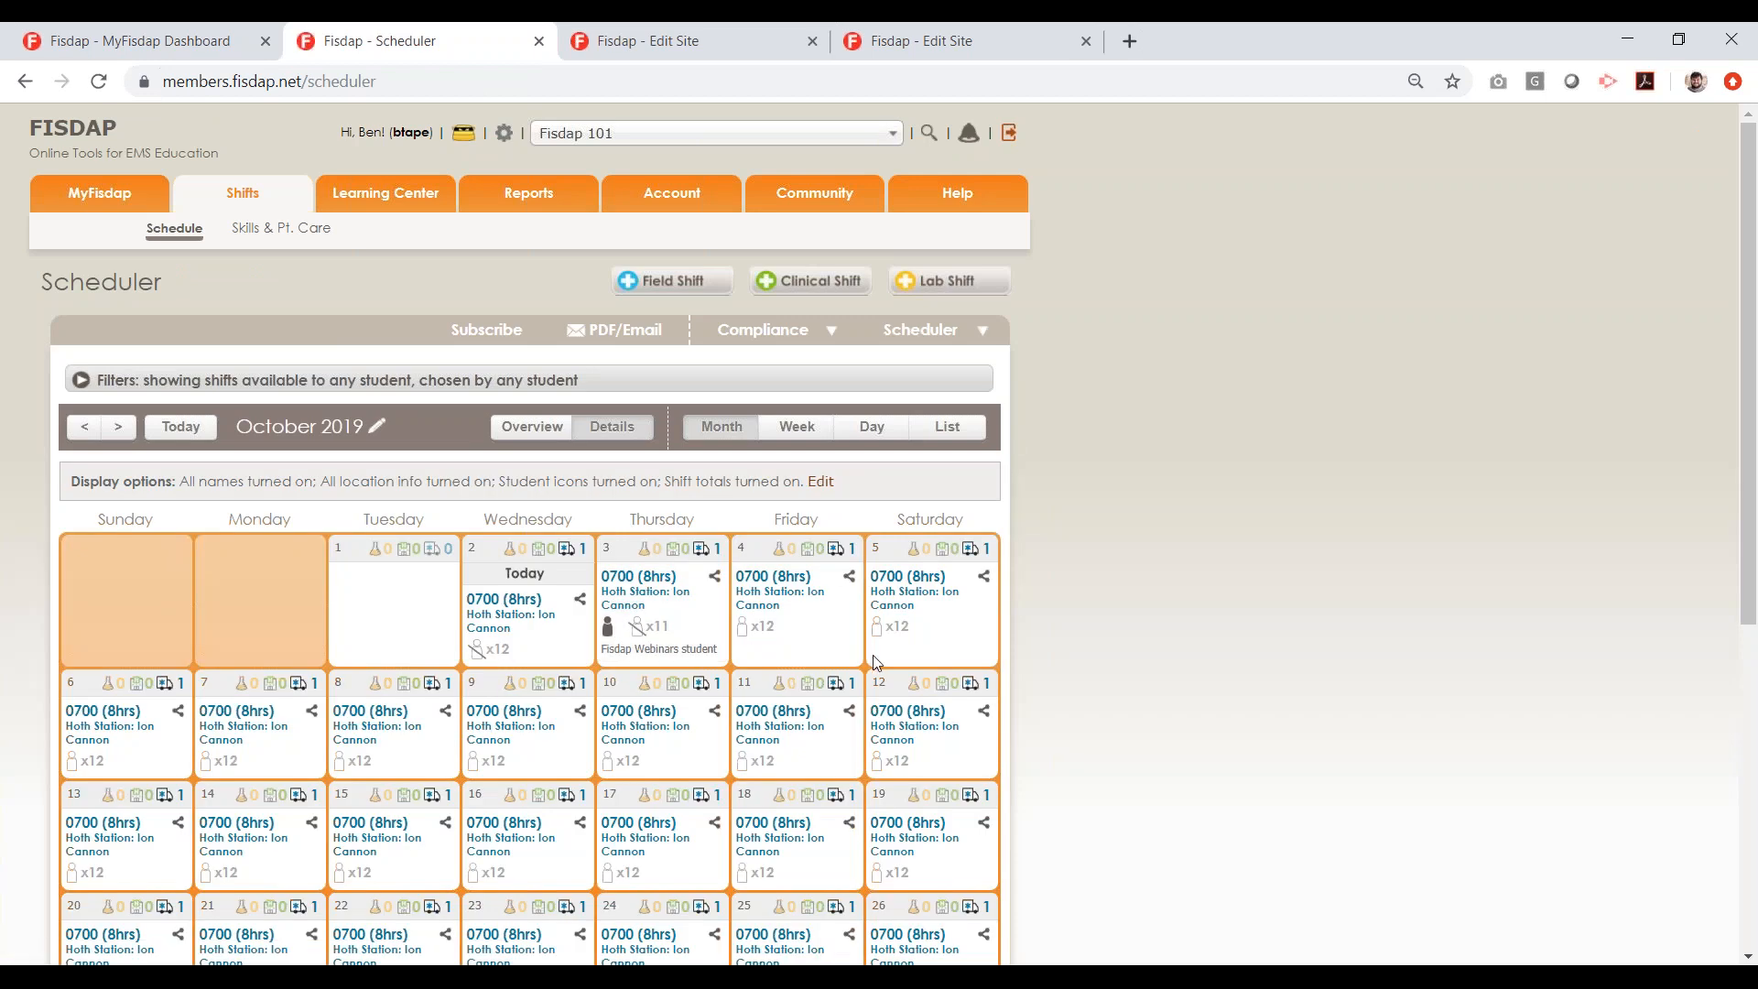
scroll(673, 542, down, 1)
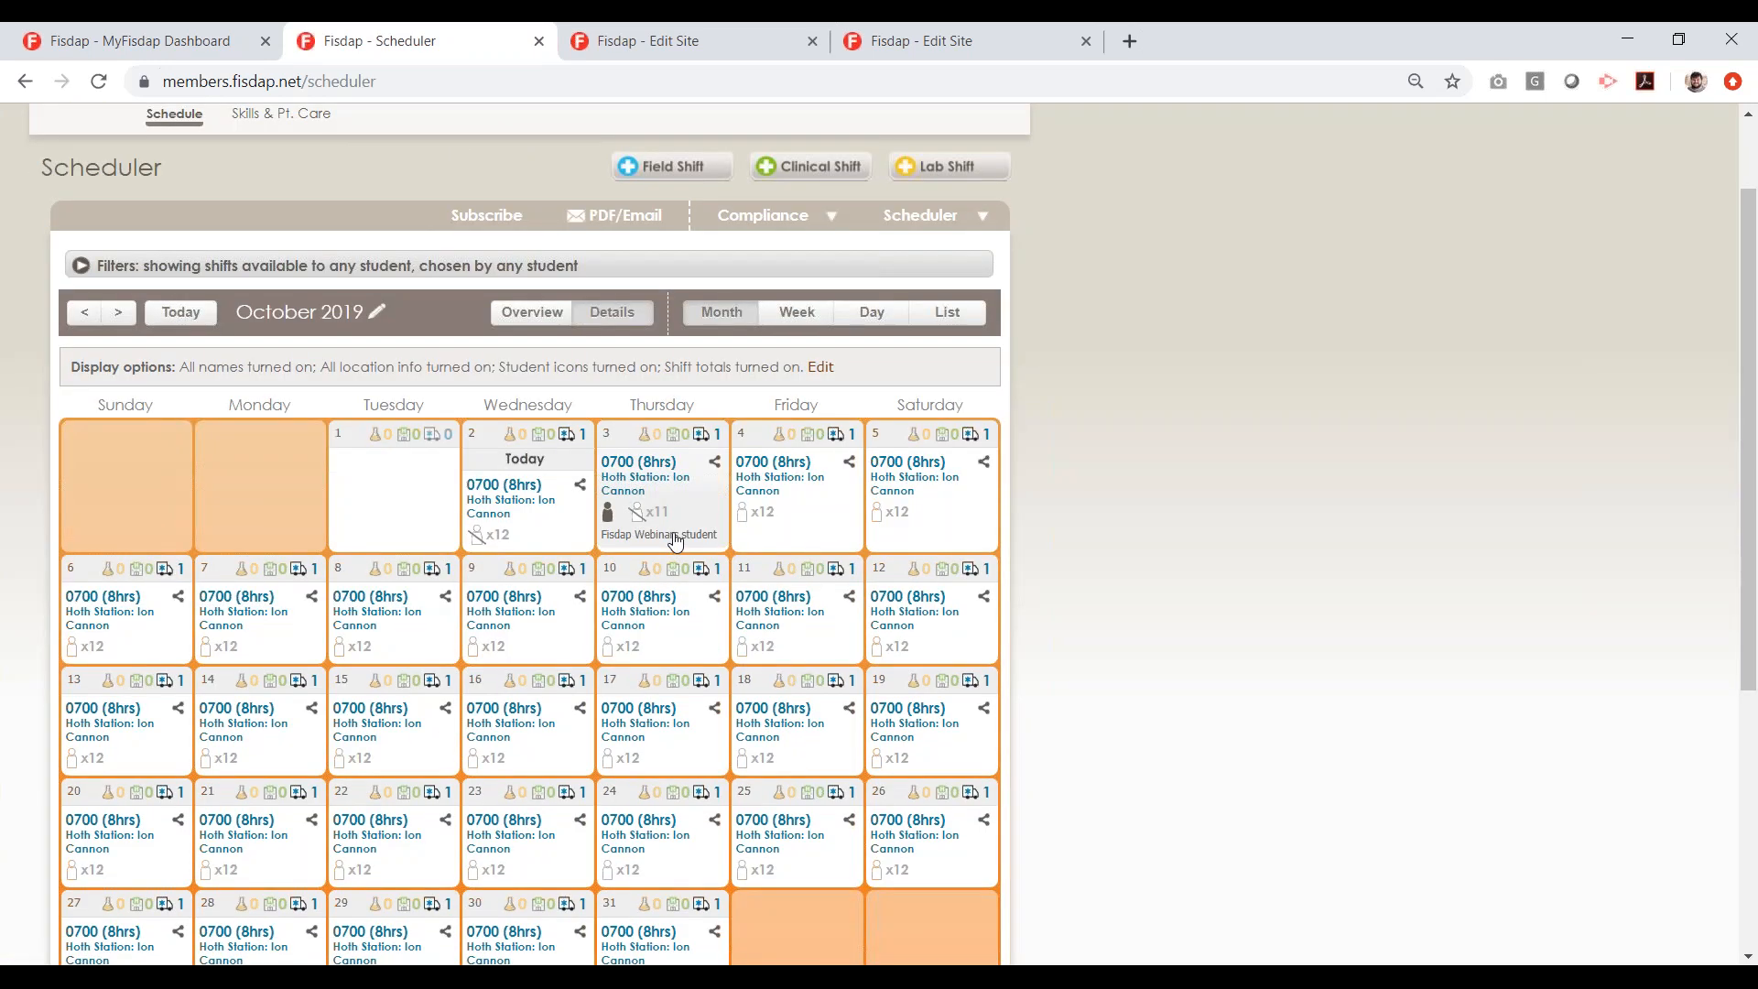
scroll(676, 542, up, 1)
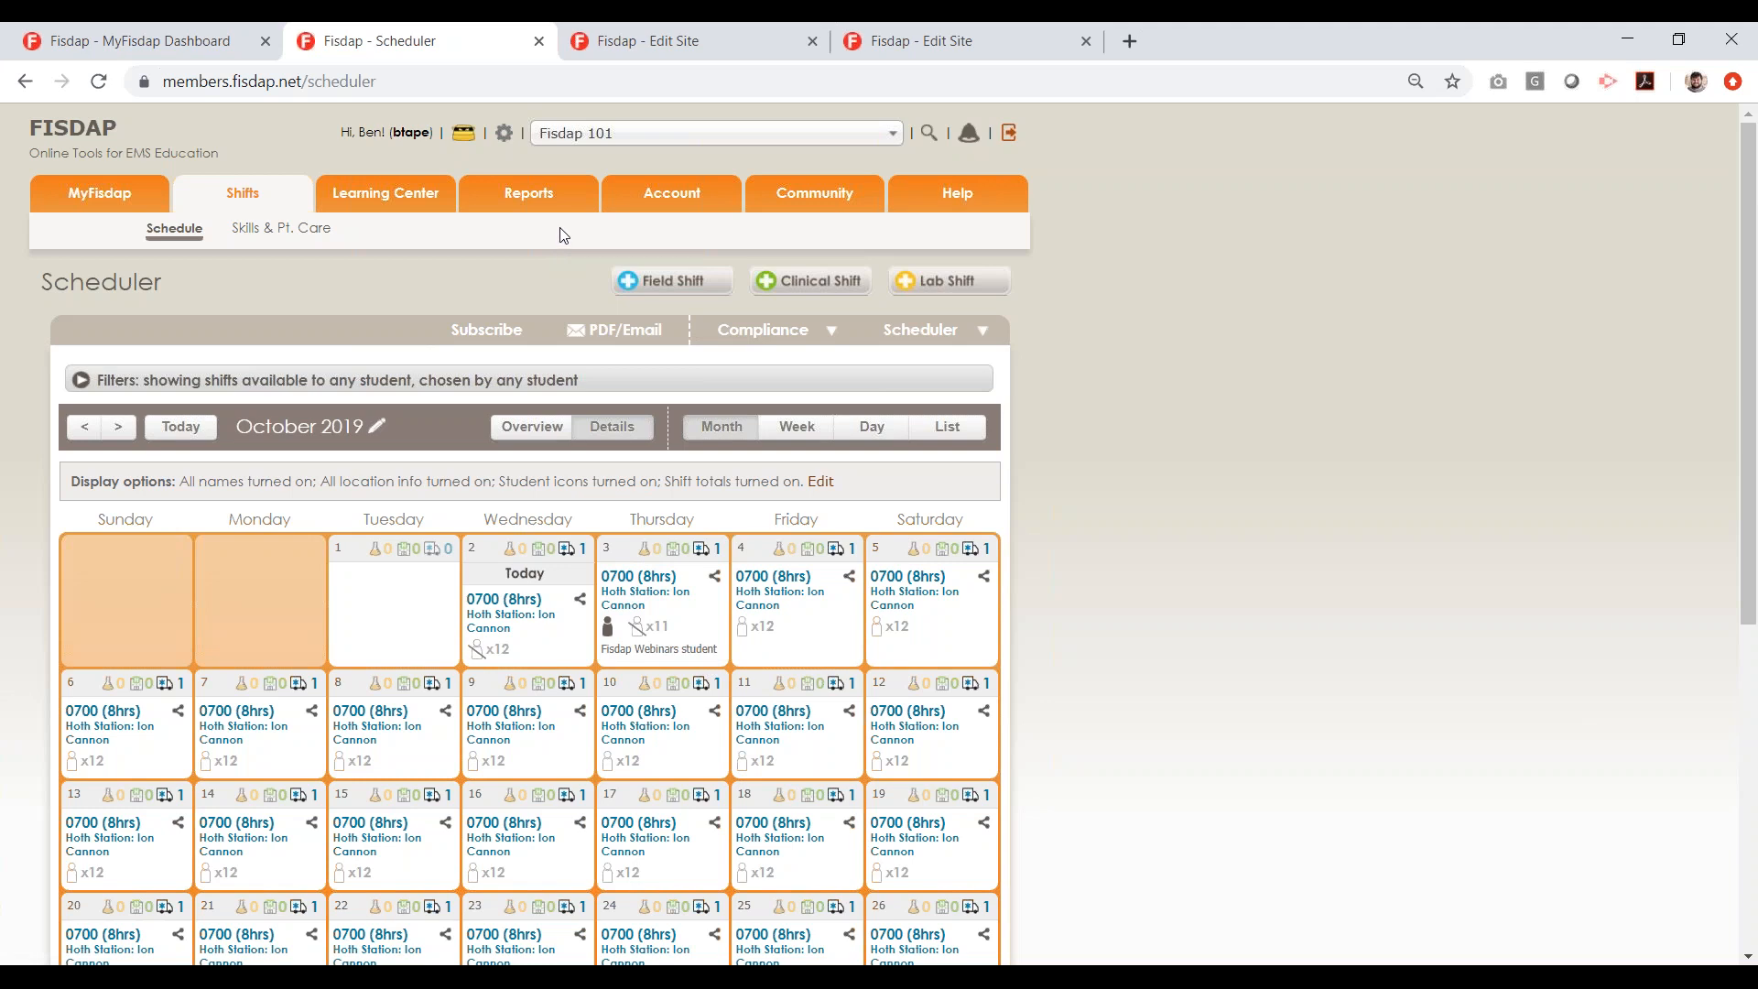
Return to the Hoth Station site page and switch the active program to Fisdap Webinars
click(644, 45)
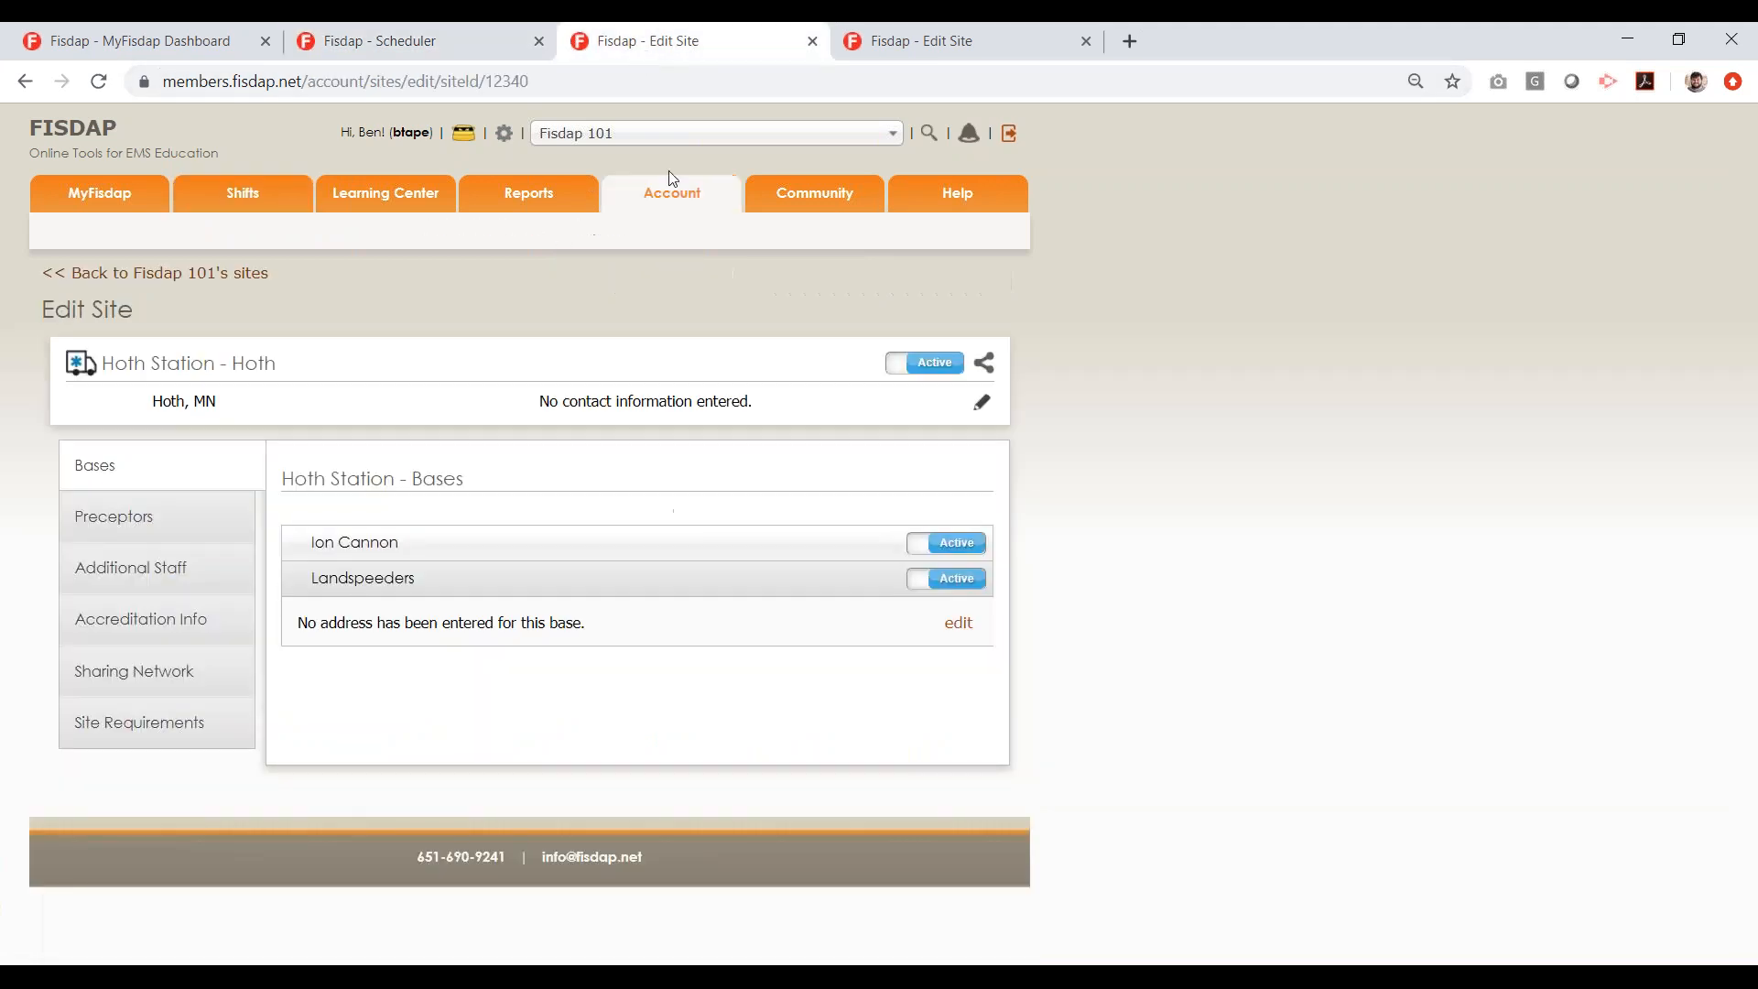
click(716, 134)
key(Down)
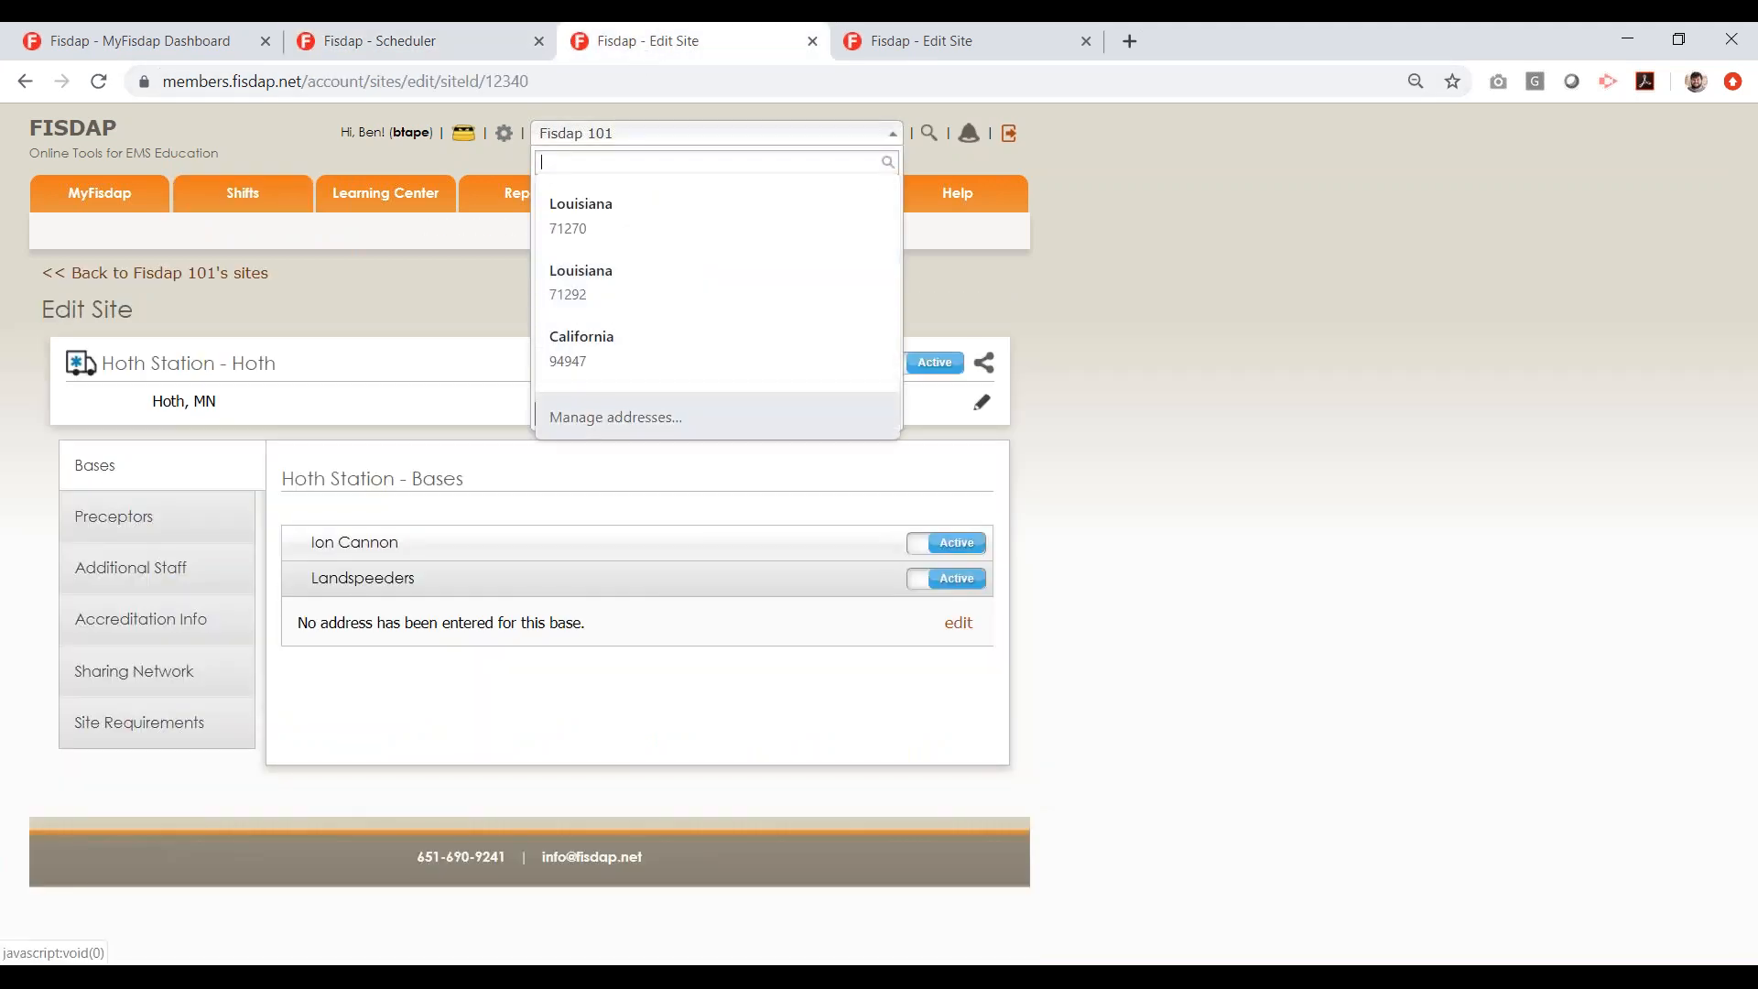
text(f)
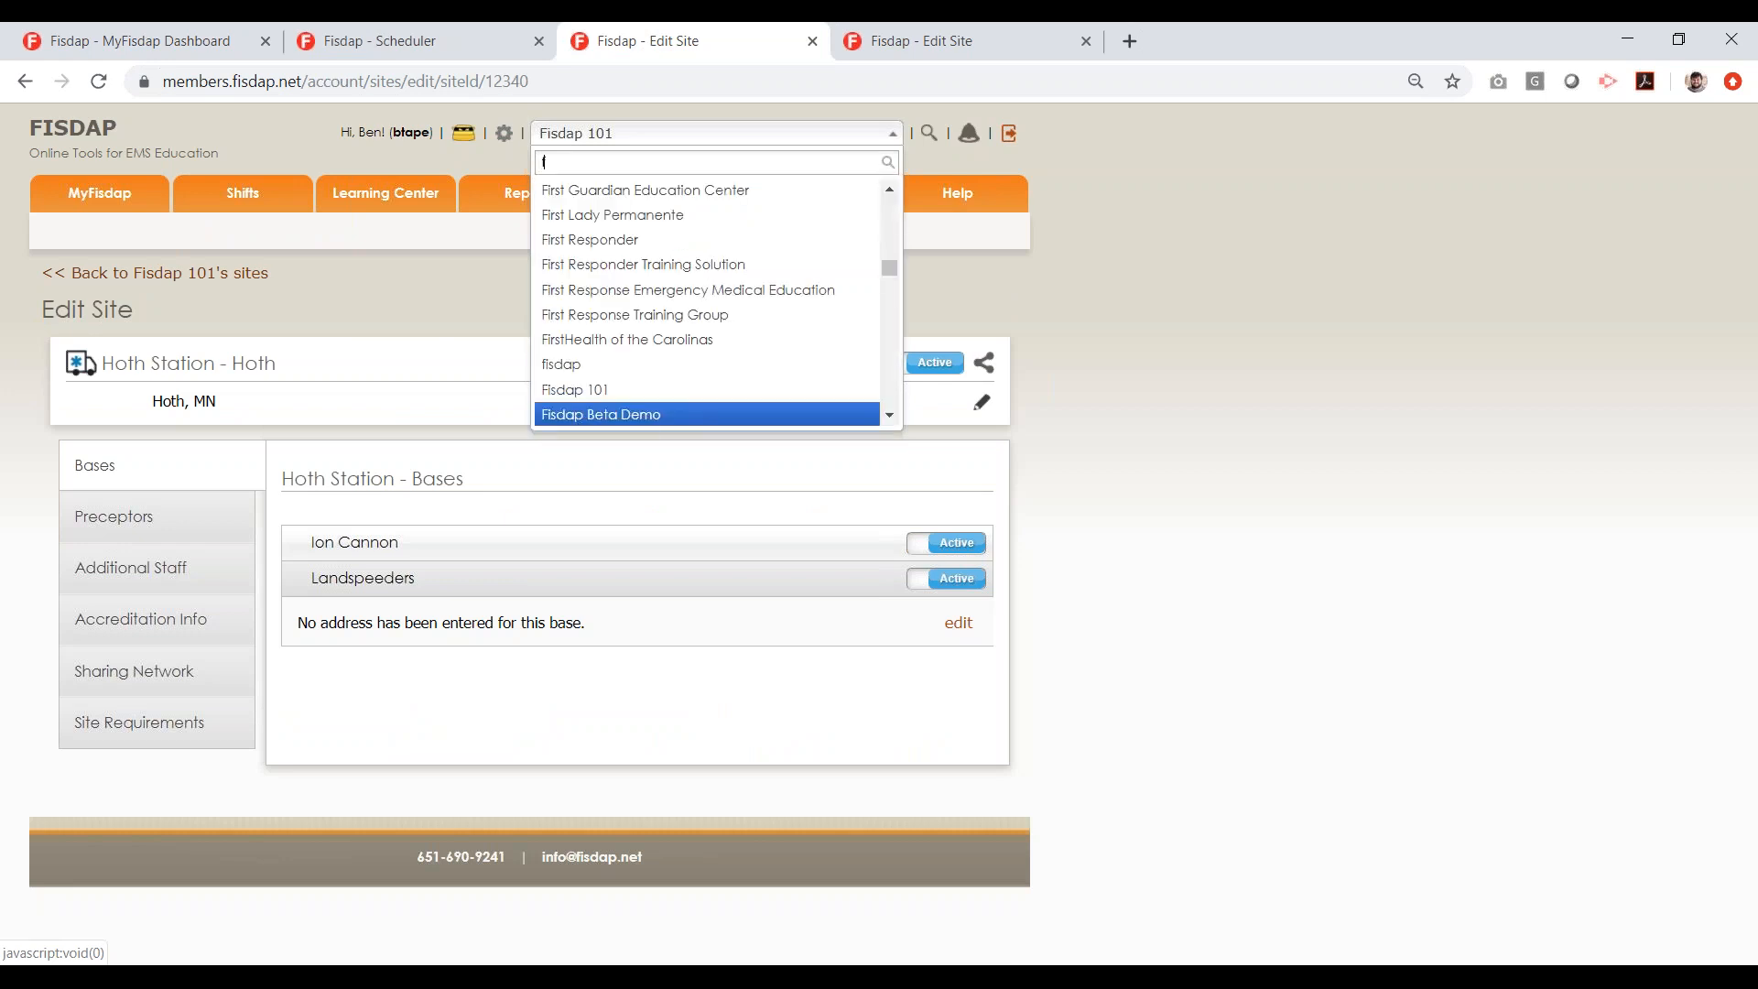
text(is)
text(dac)
key(BackSpace)
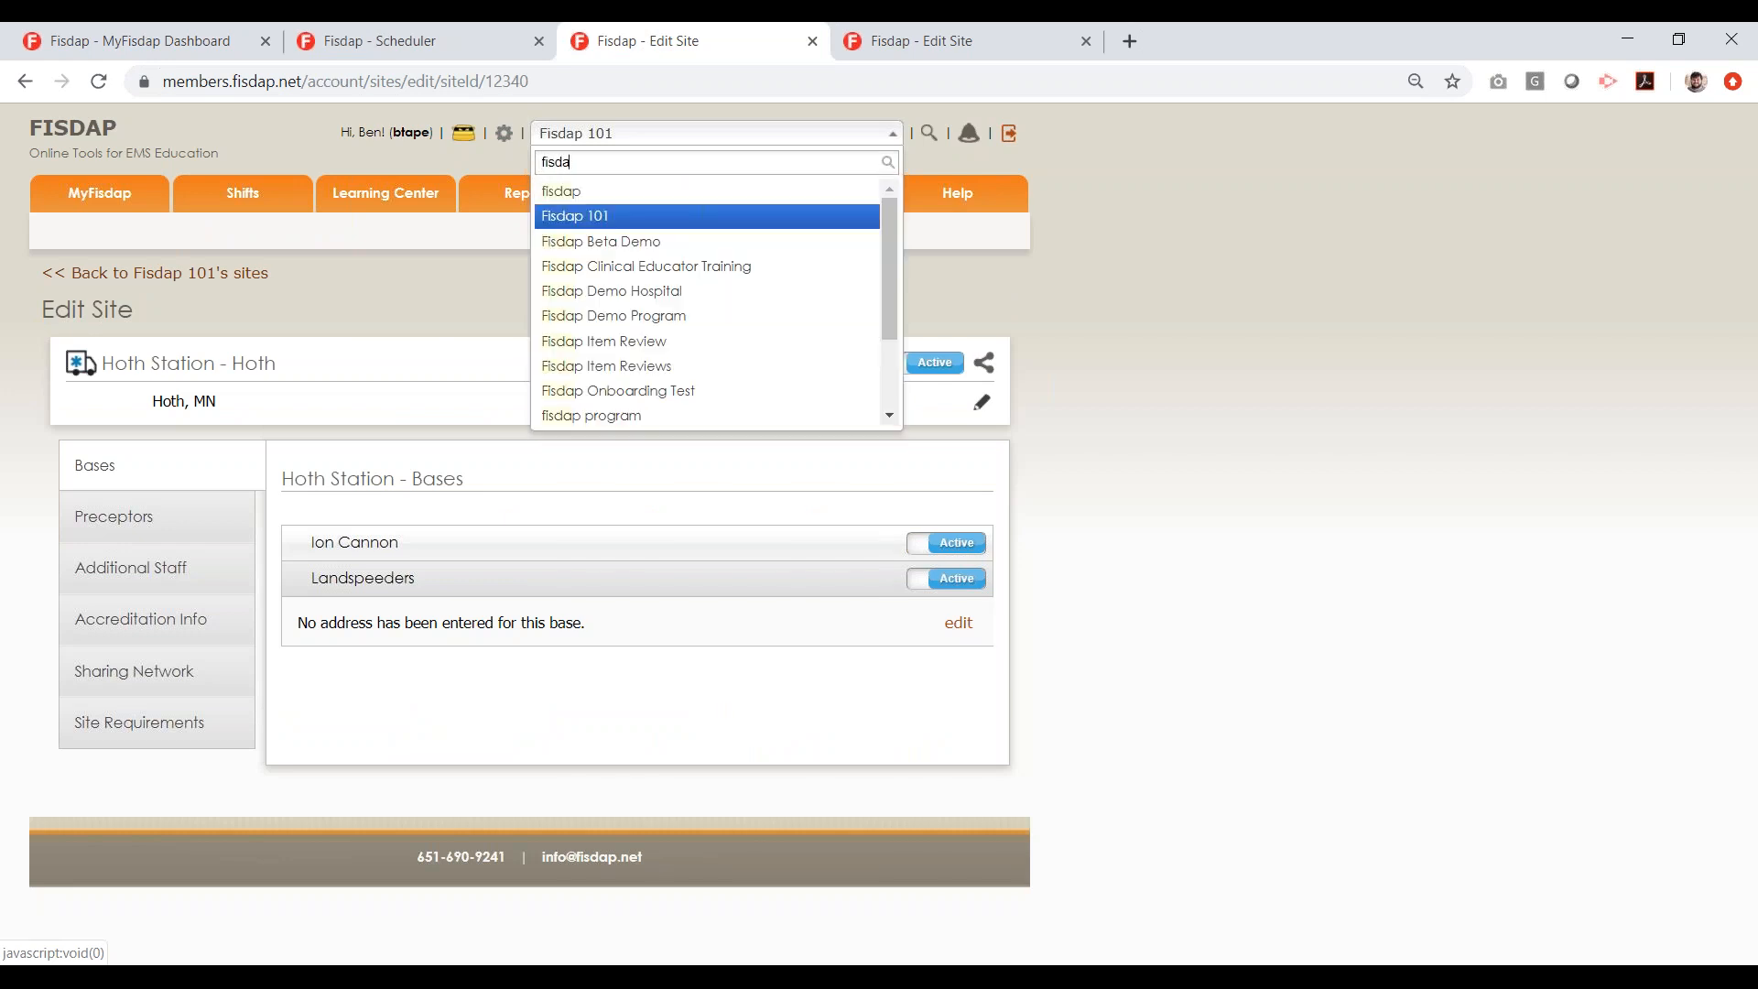
key(Down)
key(Down)
key(Down)
key(Down)
key(Down)
key(Down)
key(Down)
key(Down)
key(Down)
key(Down)
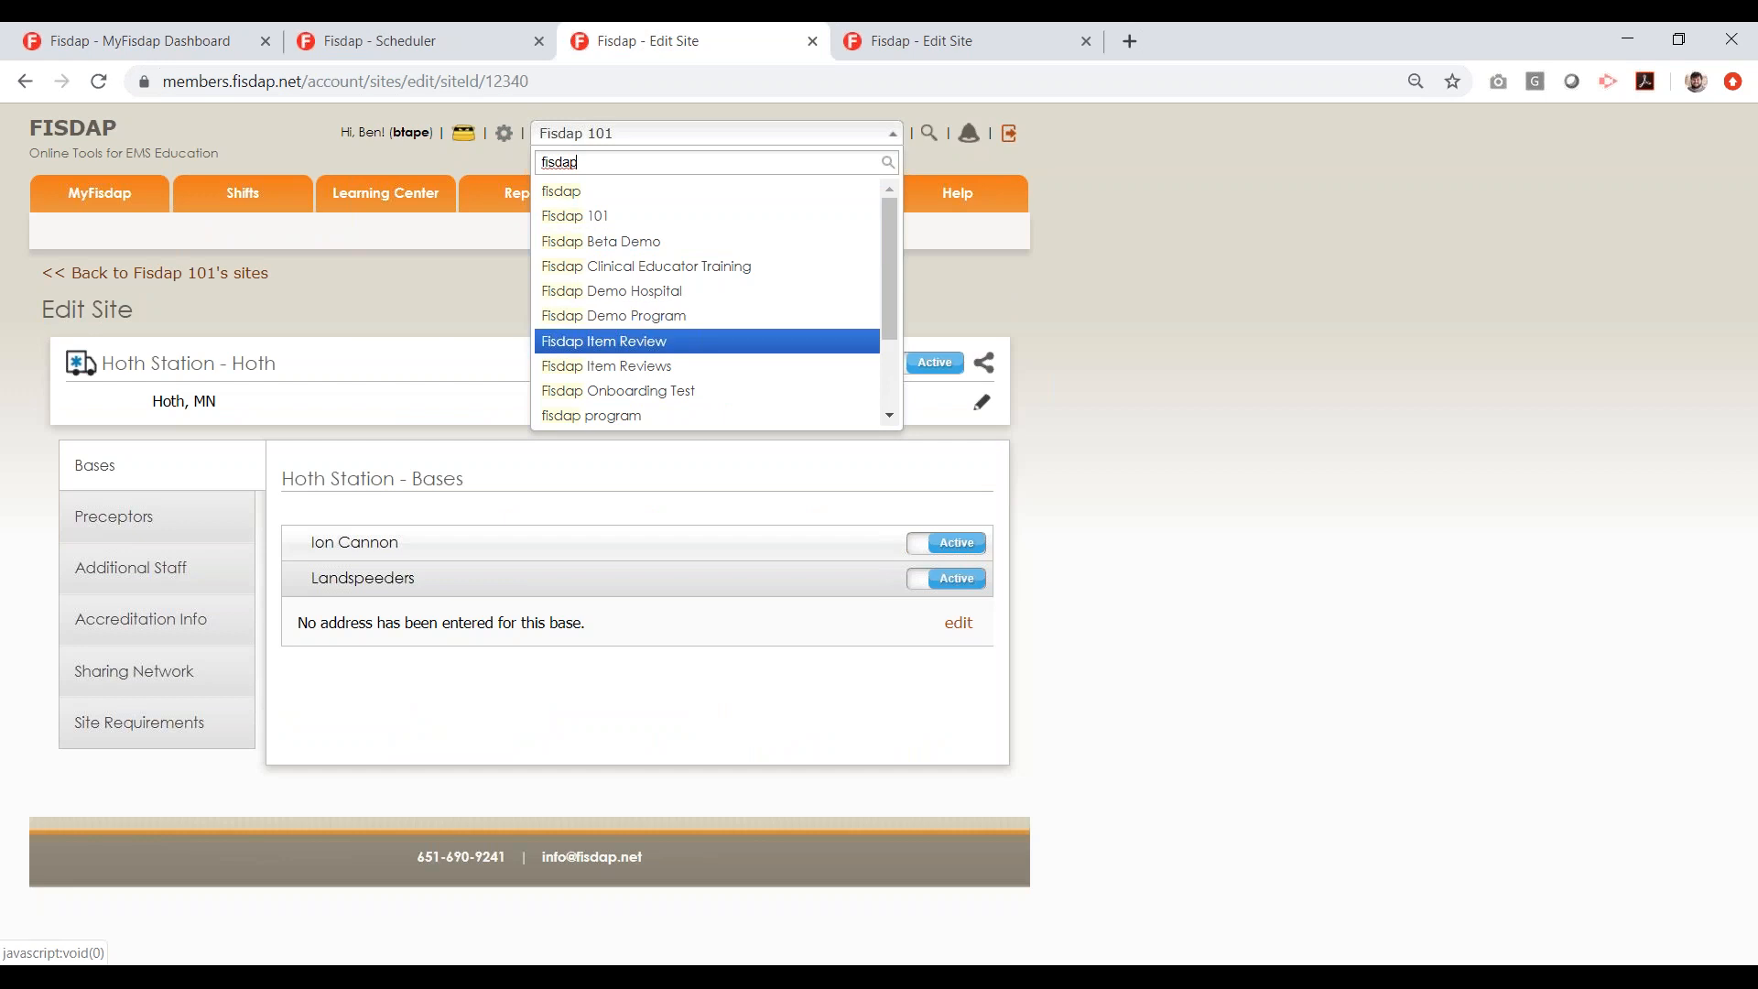
key(Down)
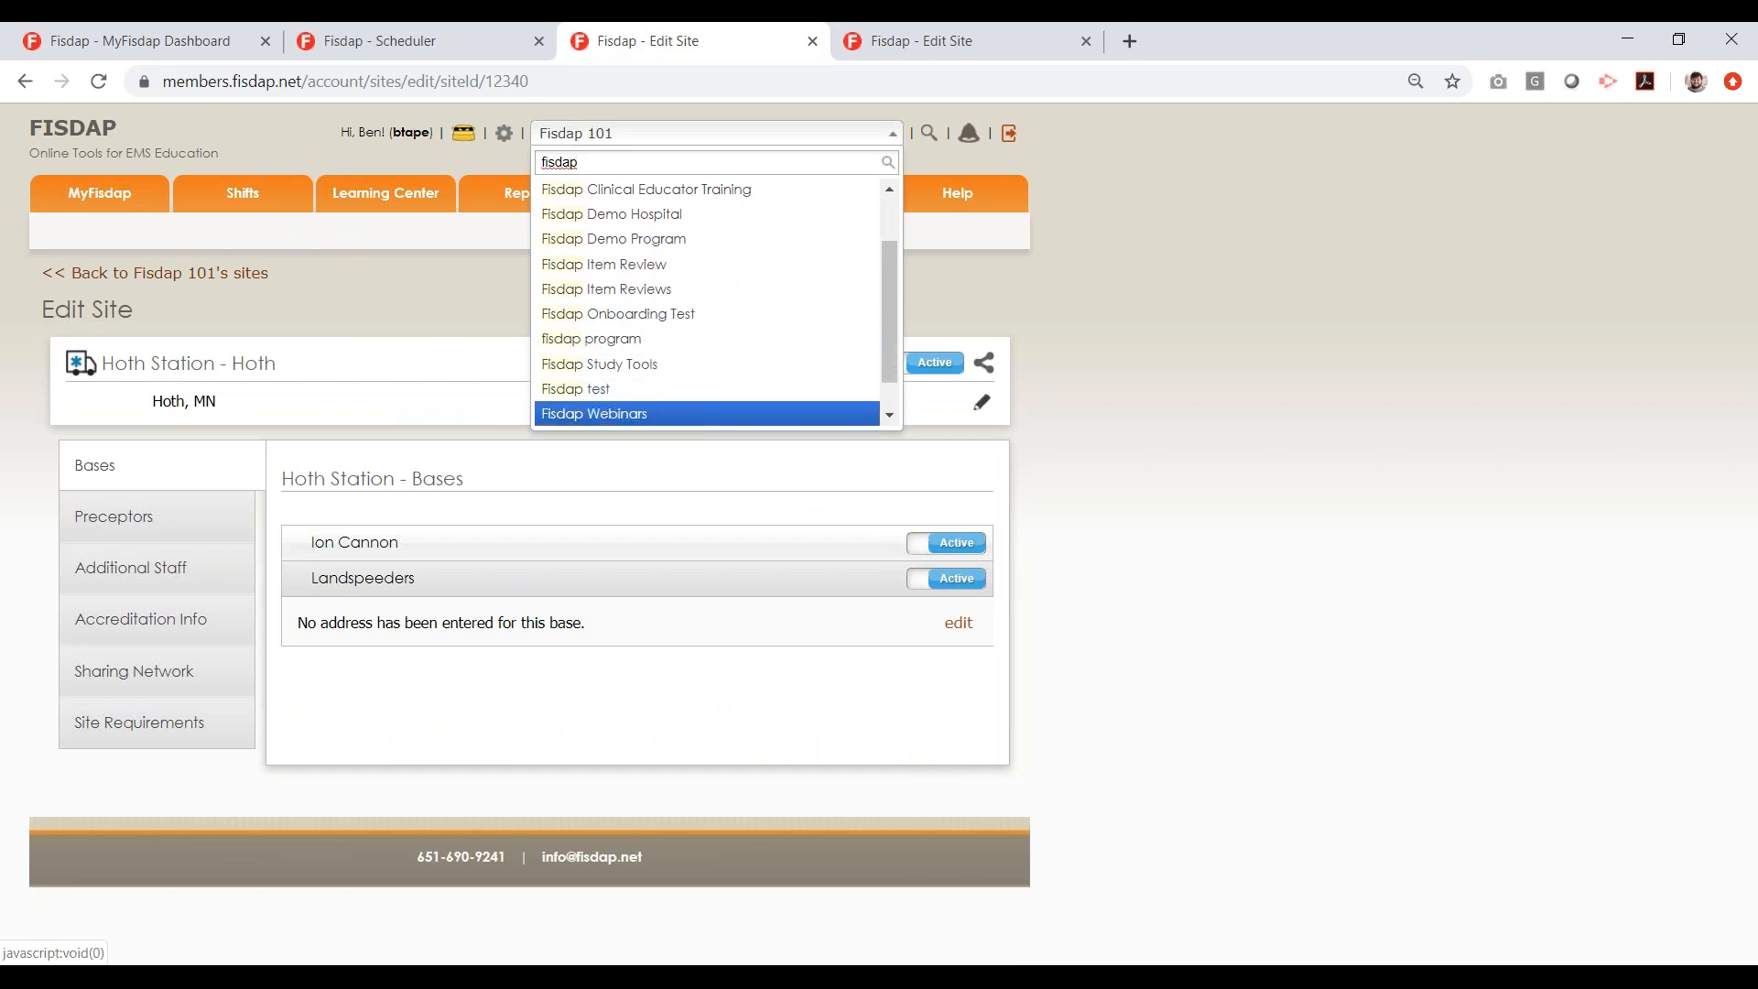
key(Return)
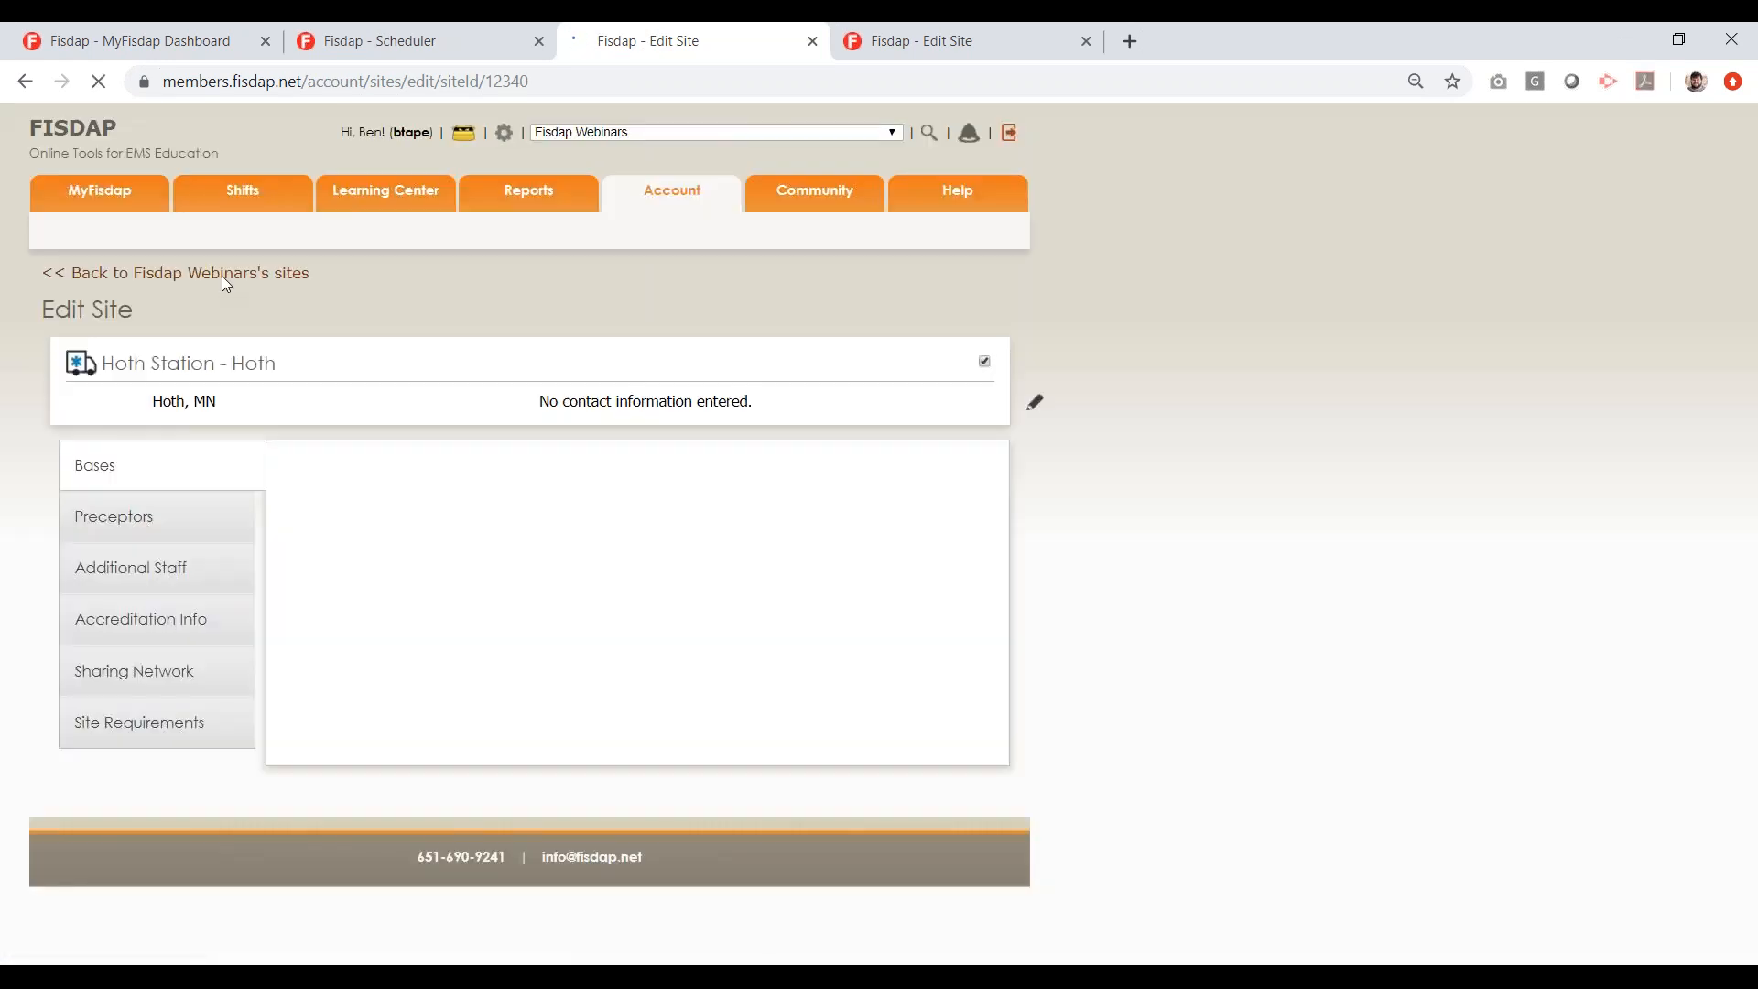
Open the Dagobah site from Fisdap Webinars's sites and request a sharing network for it
click(225, 274)
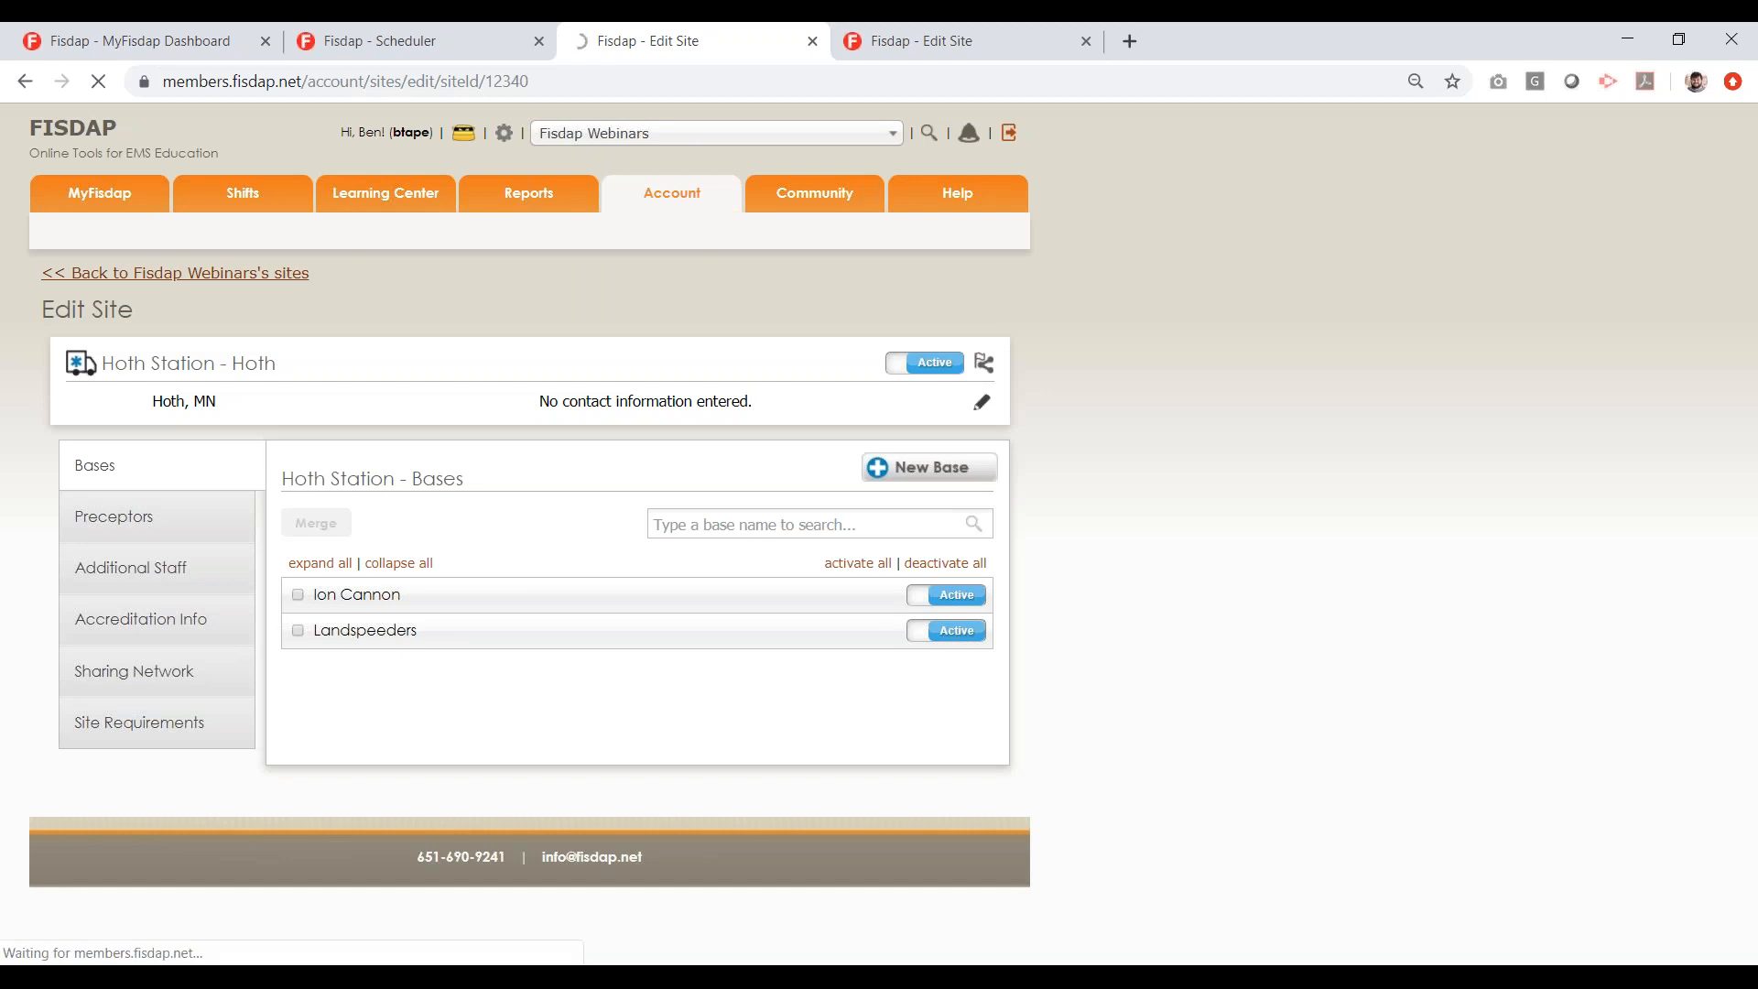
click(284, 501)
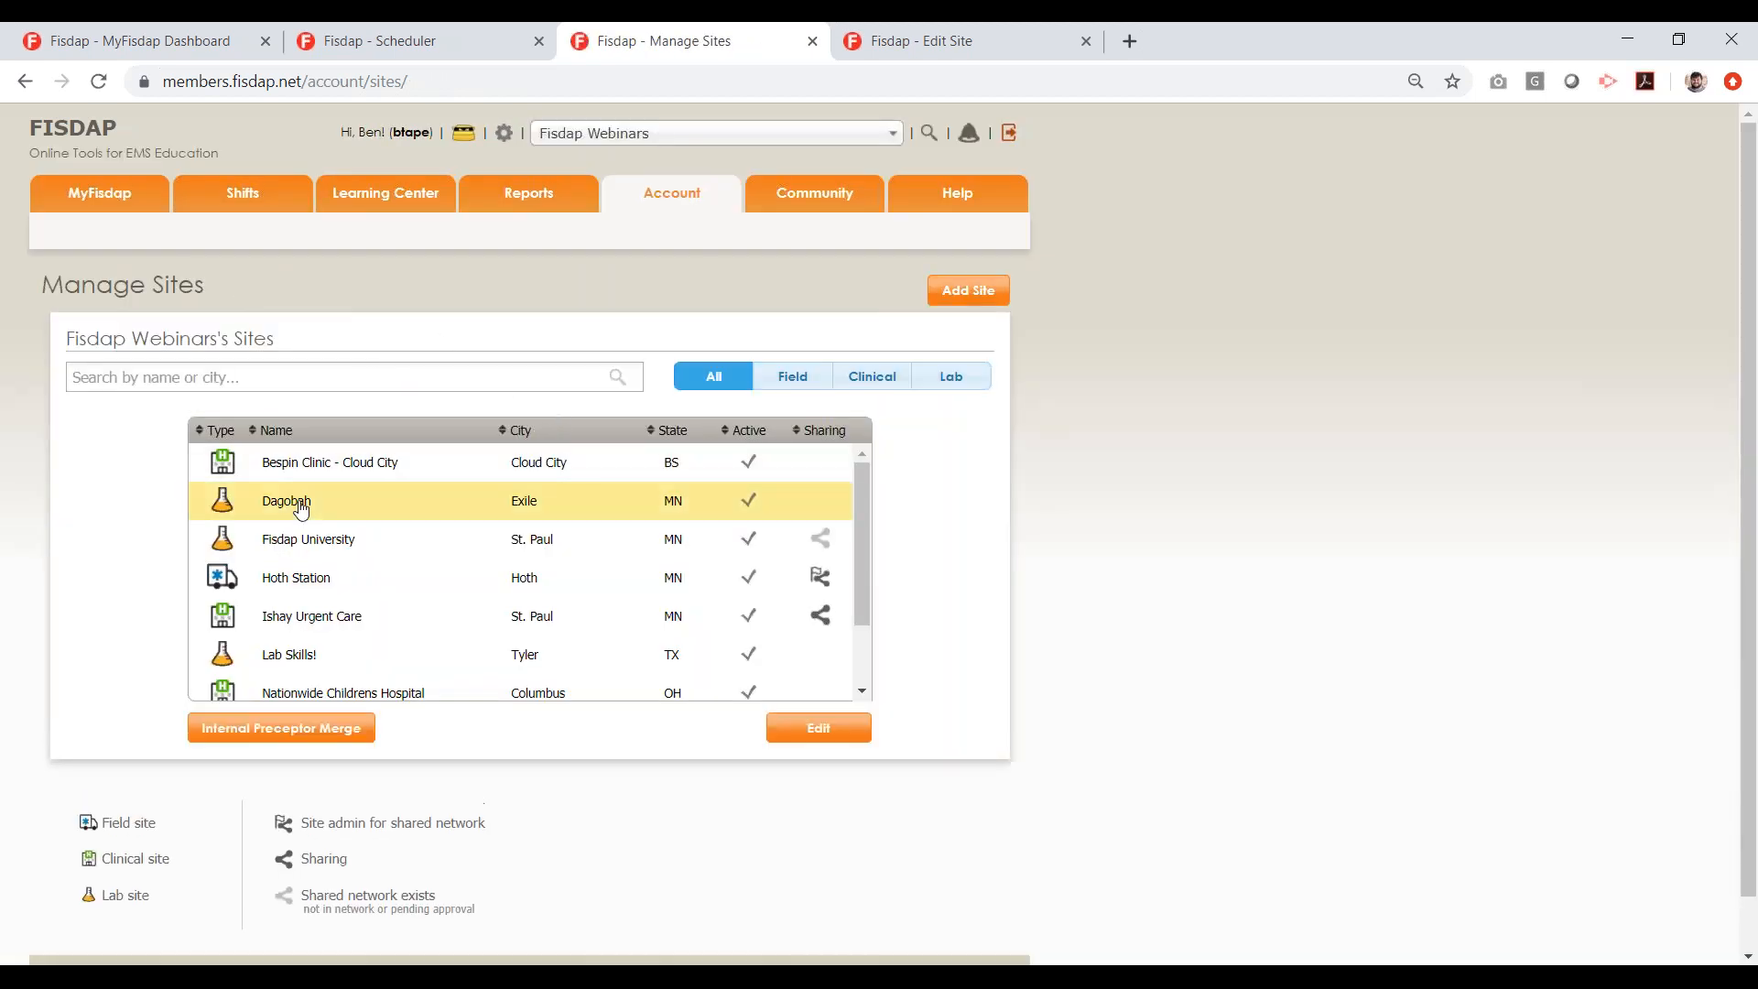
click(824, 736)
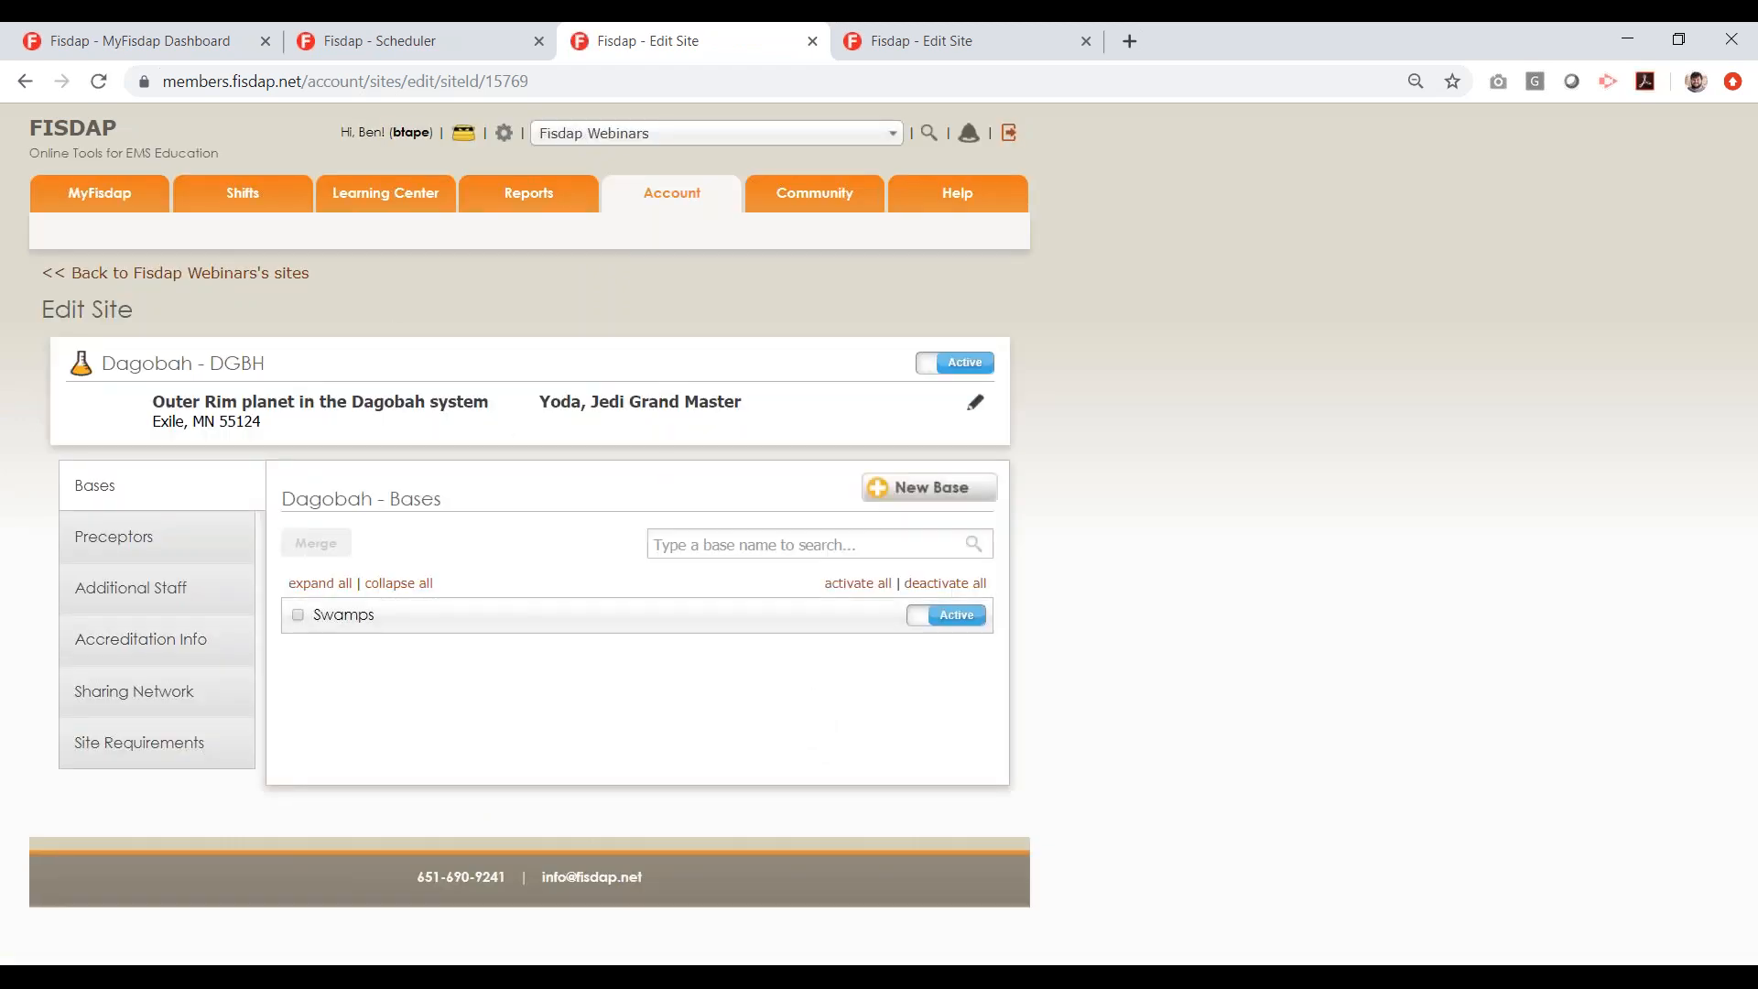
click(160, 708)
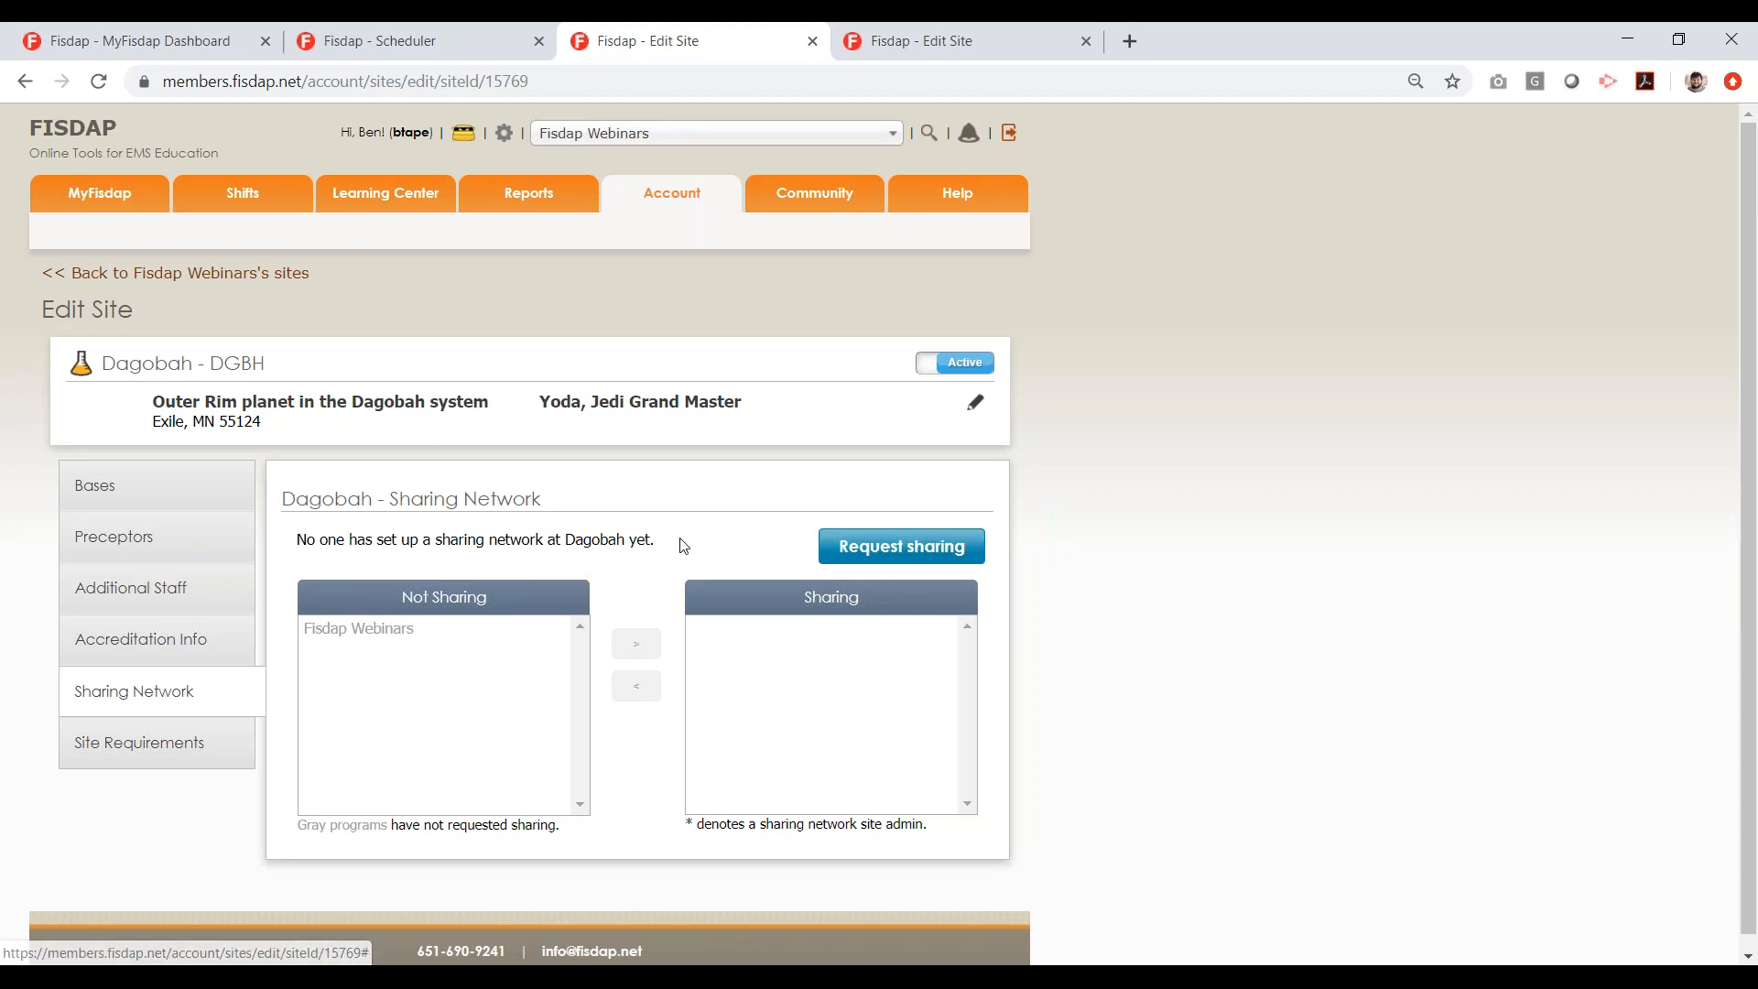
click(835, 550)
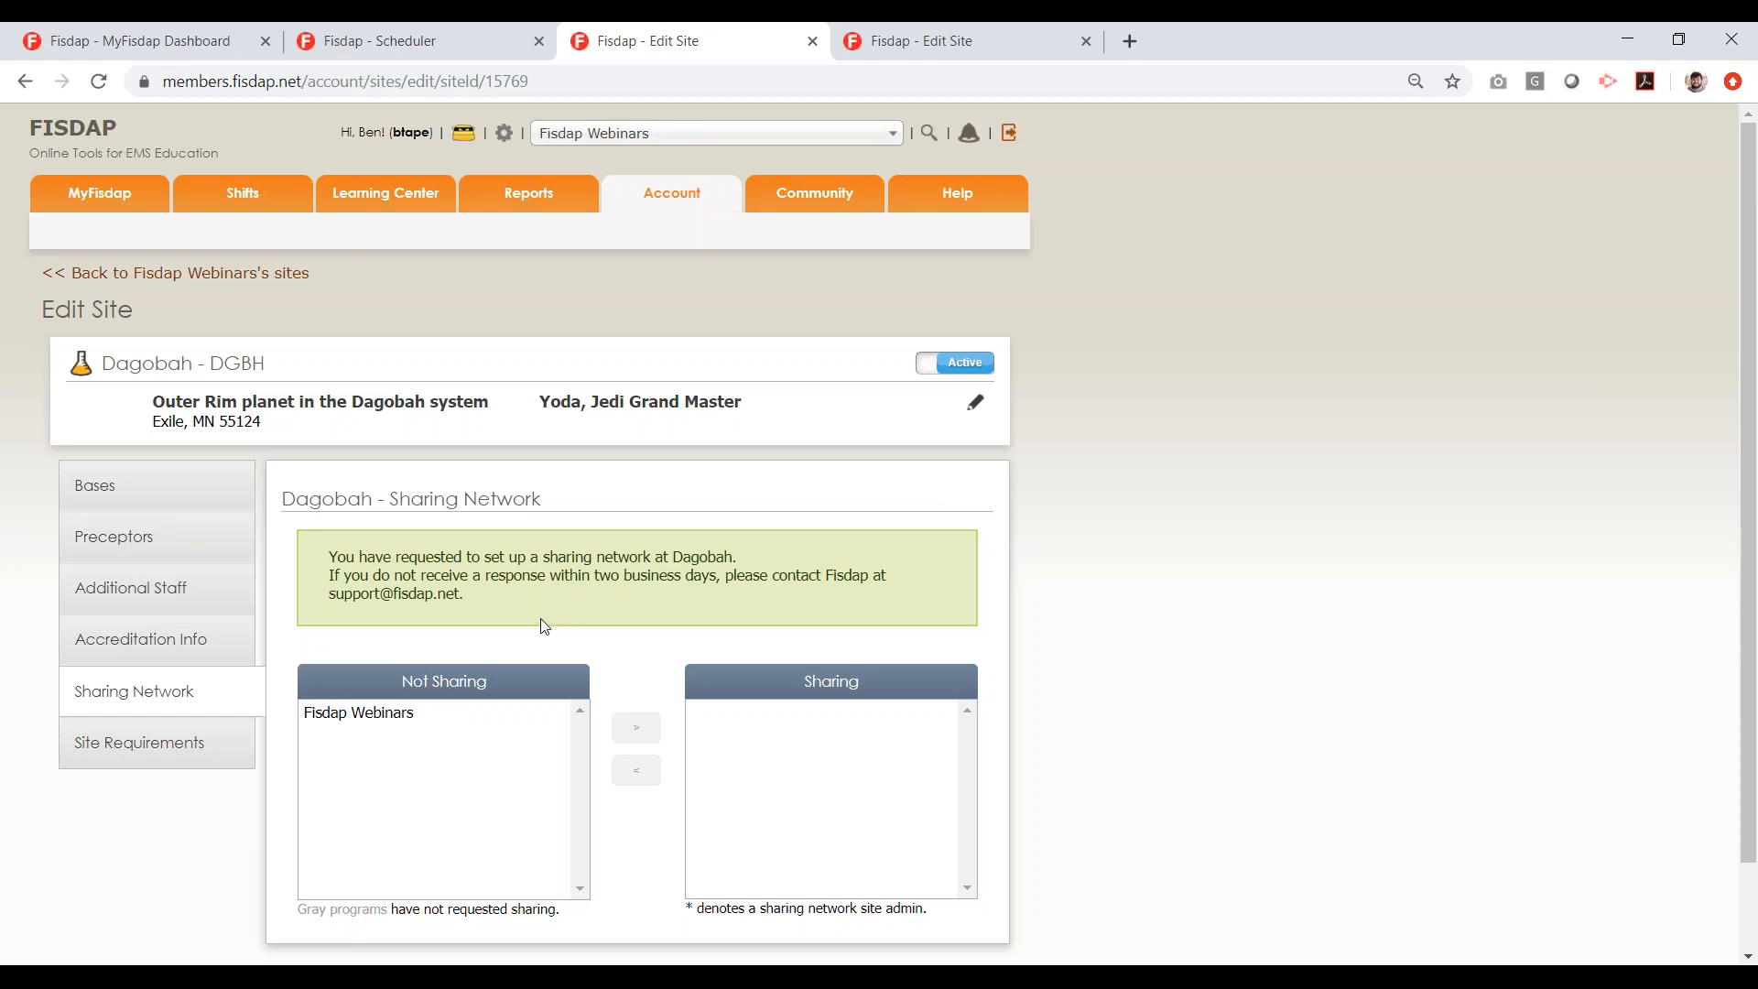
Add Fisdap Webinars to the Dagobah sharing network, include its existing shifts, and allow it to create shared shifts
click(430, 712)
click(636, 727)
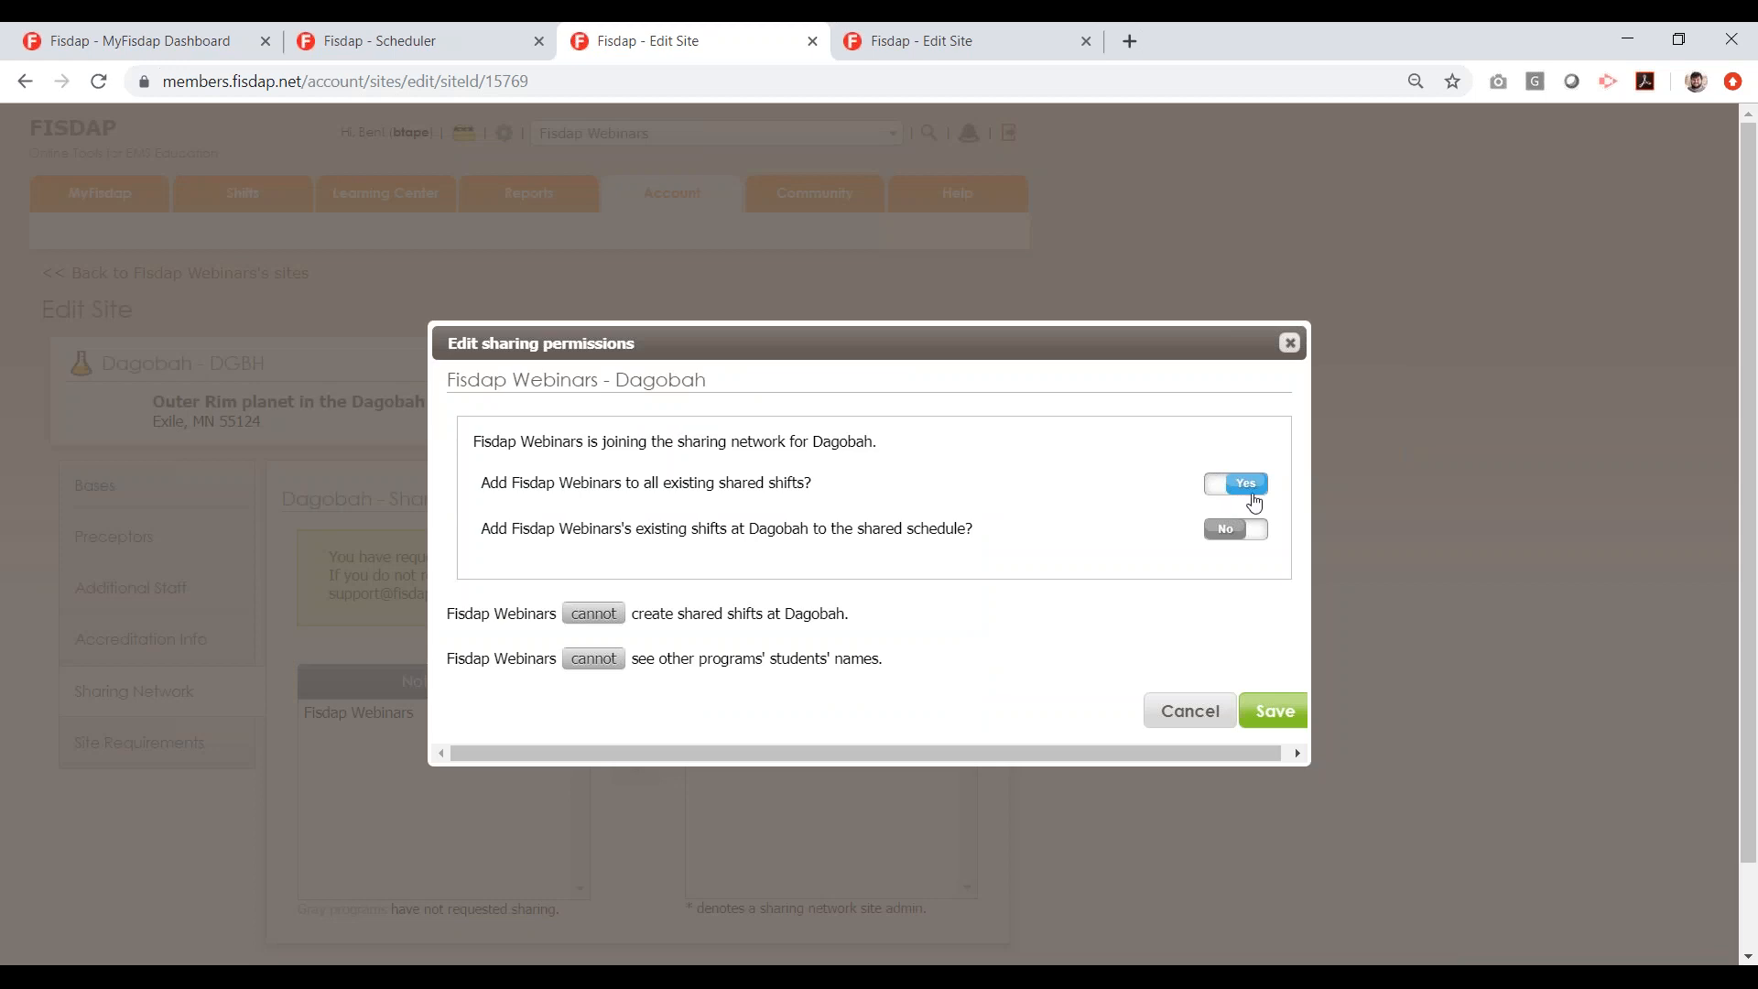
click(1230, 538)
click(601, 615)
click(1289, 710)
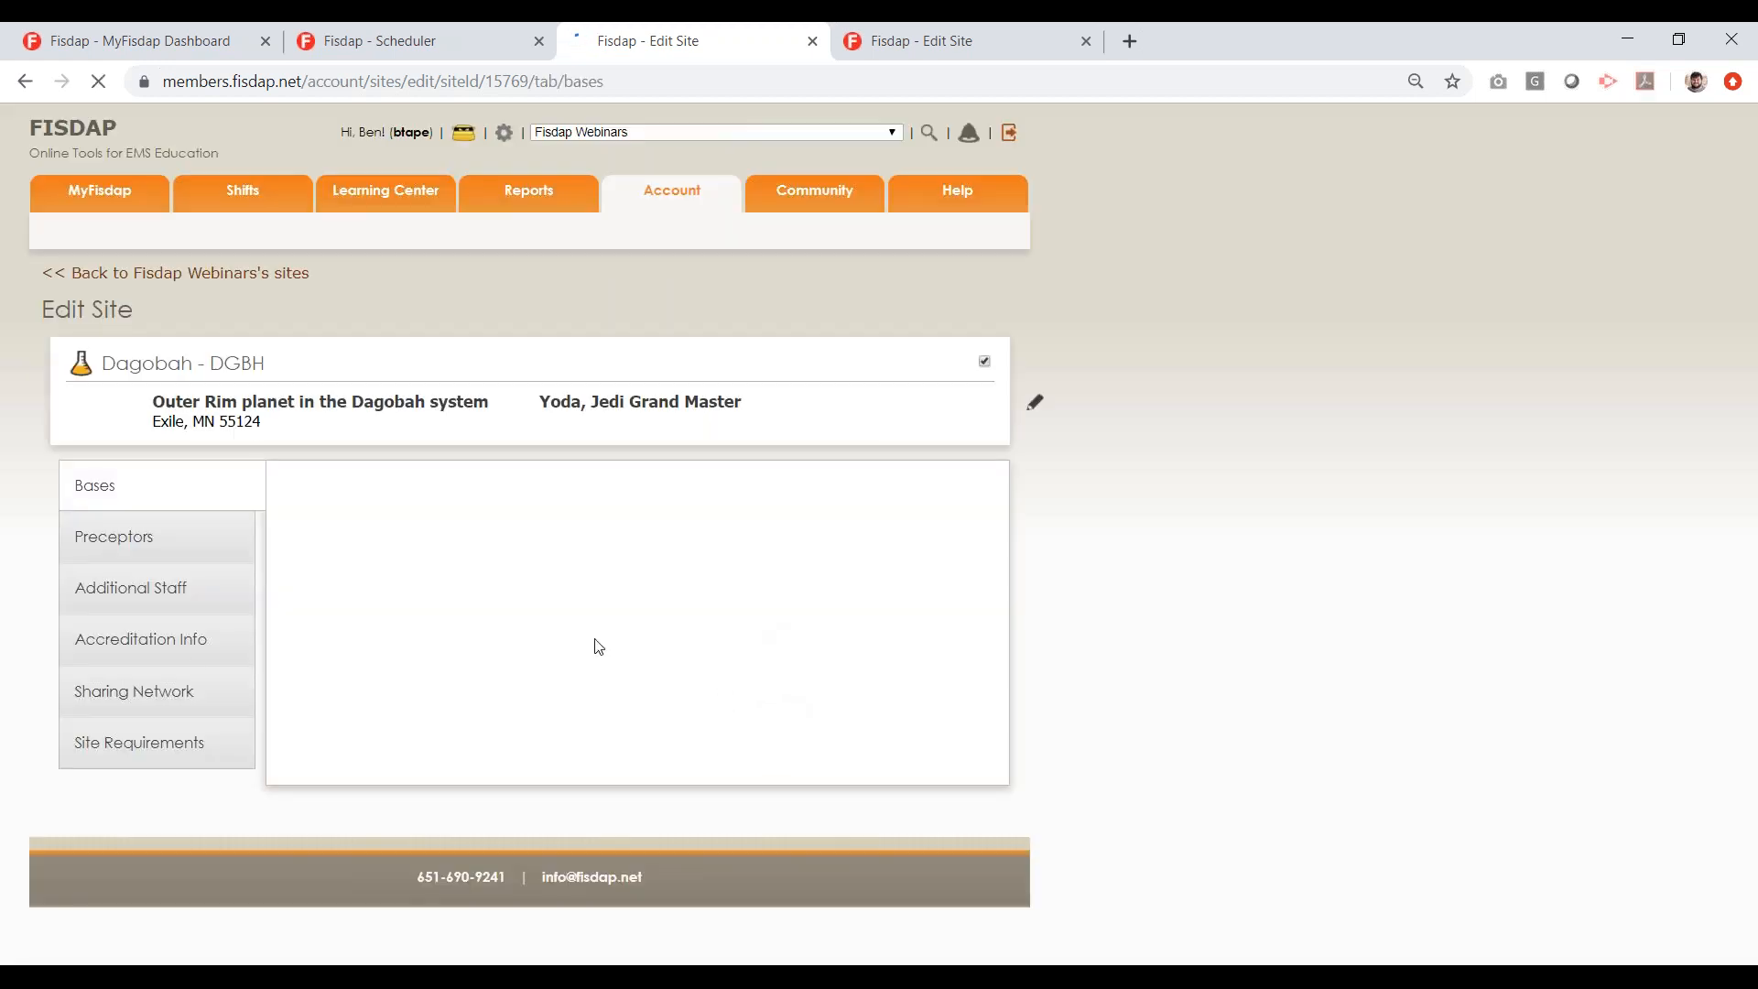
Review Fisdap Webinars's sharing permissions at Dagobah and close them without saving
click(769, 677)
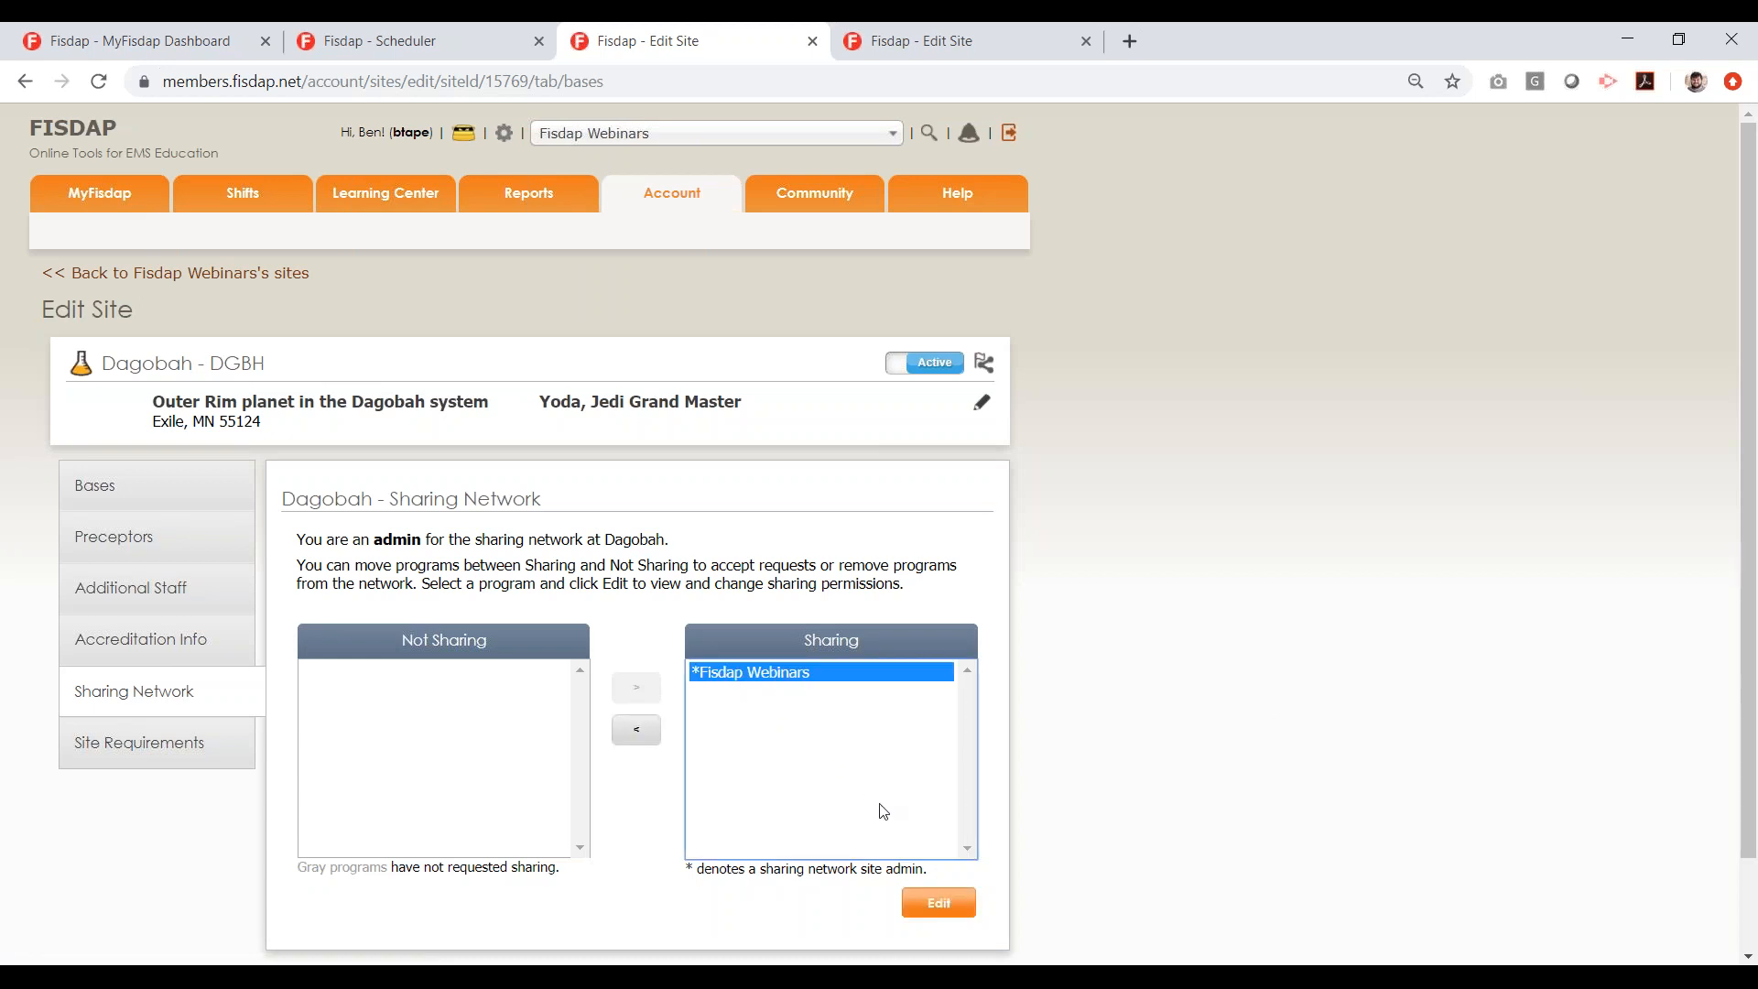
click(939, 902)
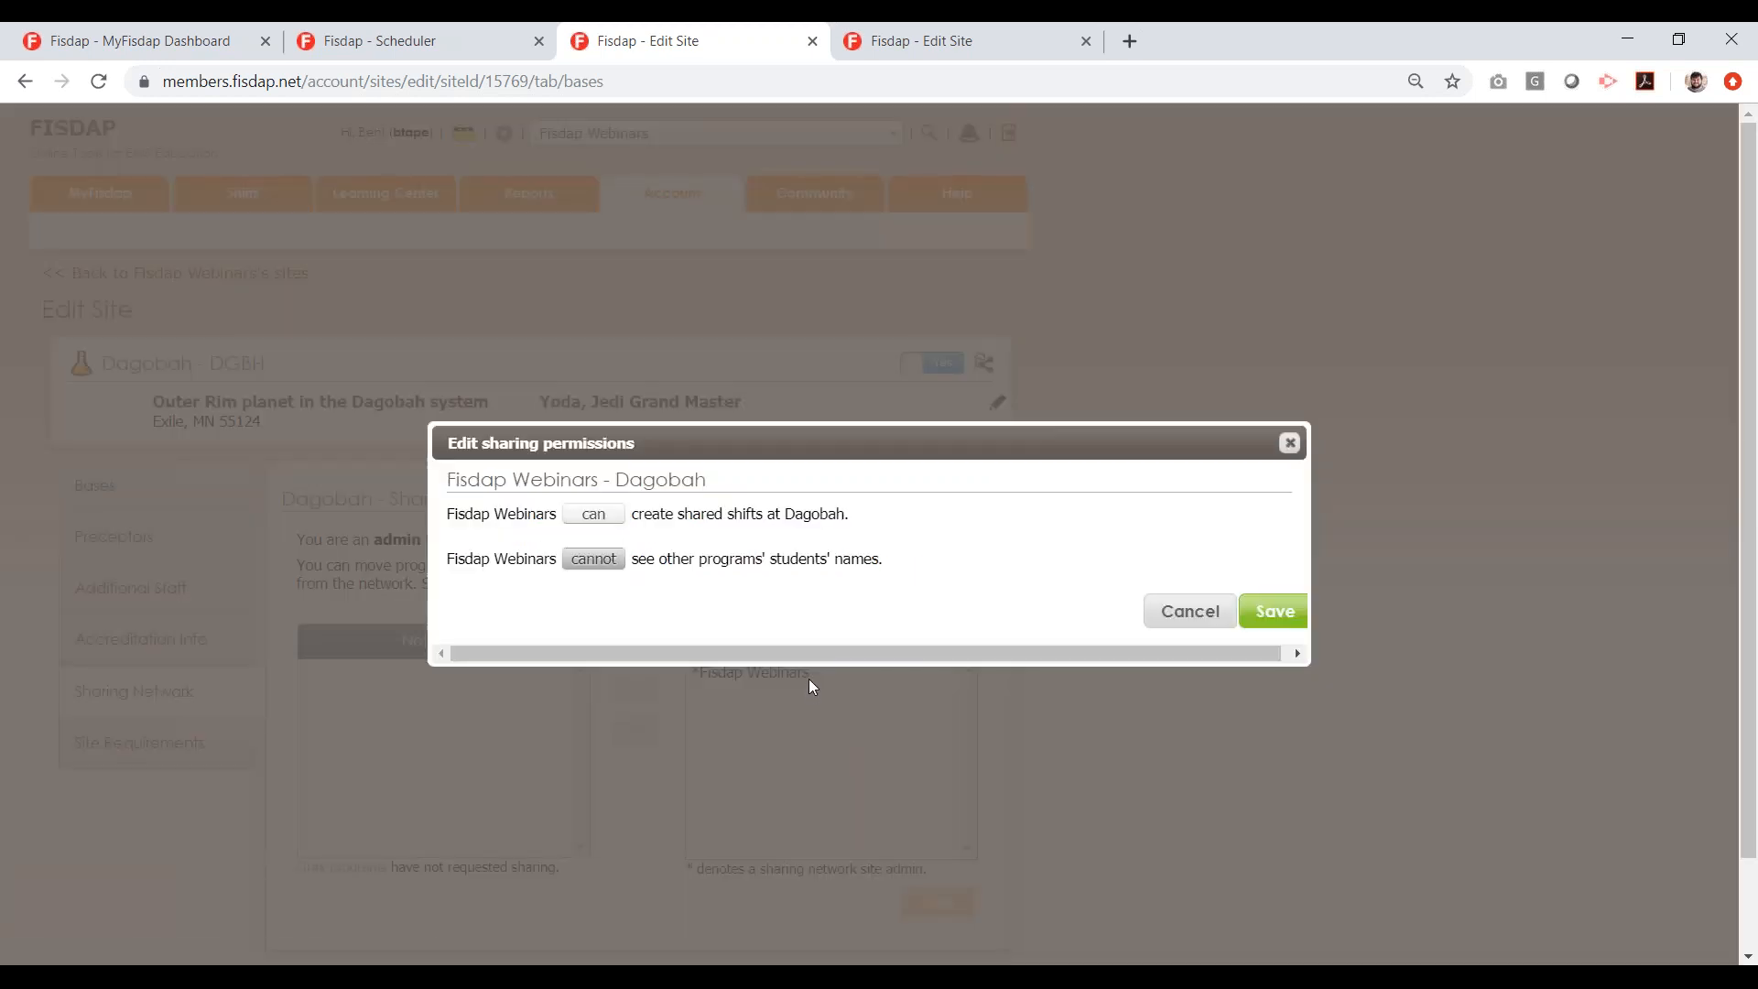
click(1190, 612)
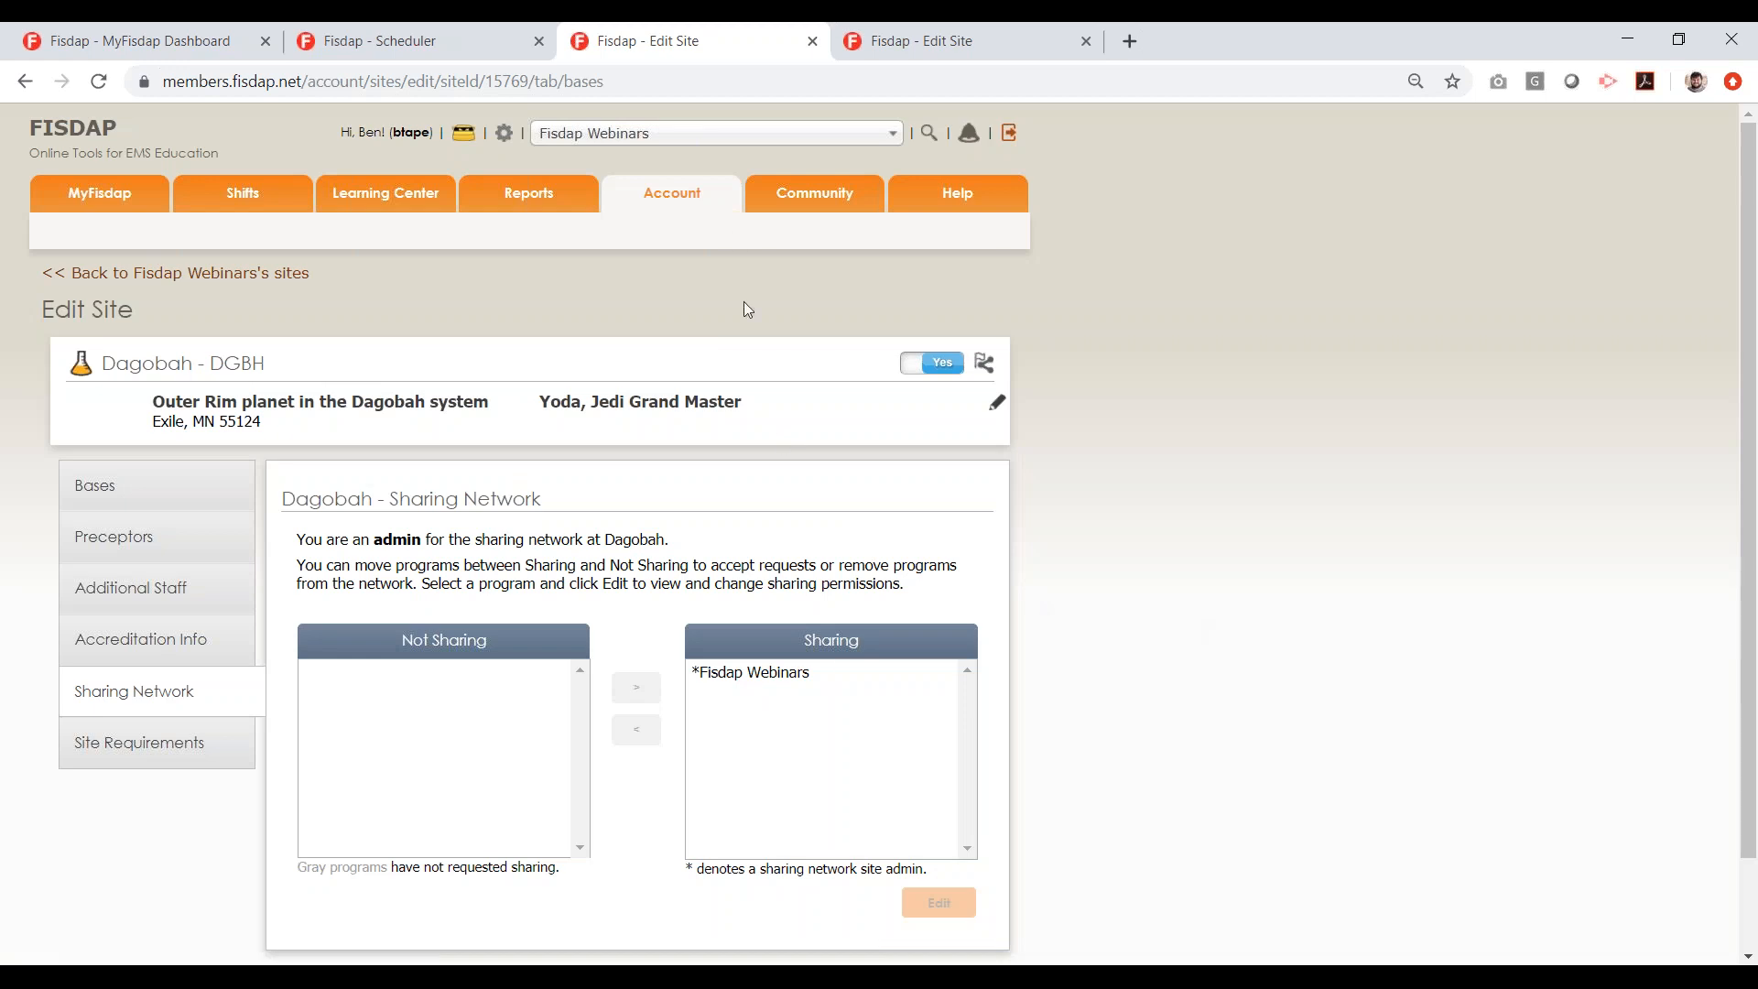
Try to switch the active program to Fisdap 101
click(716, 135)
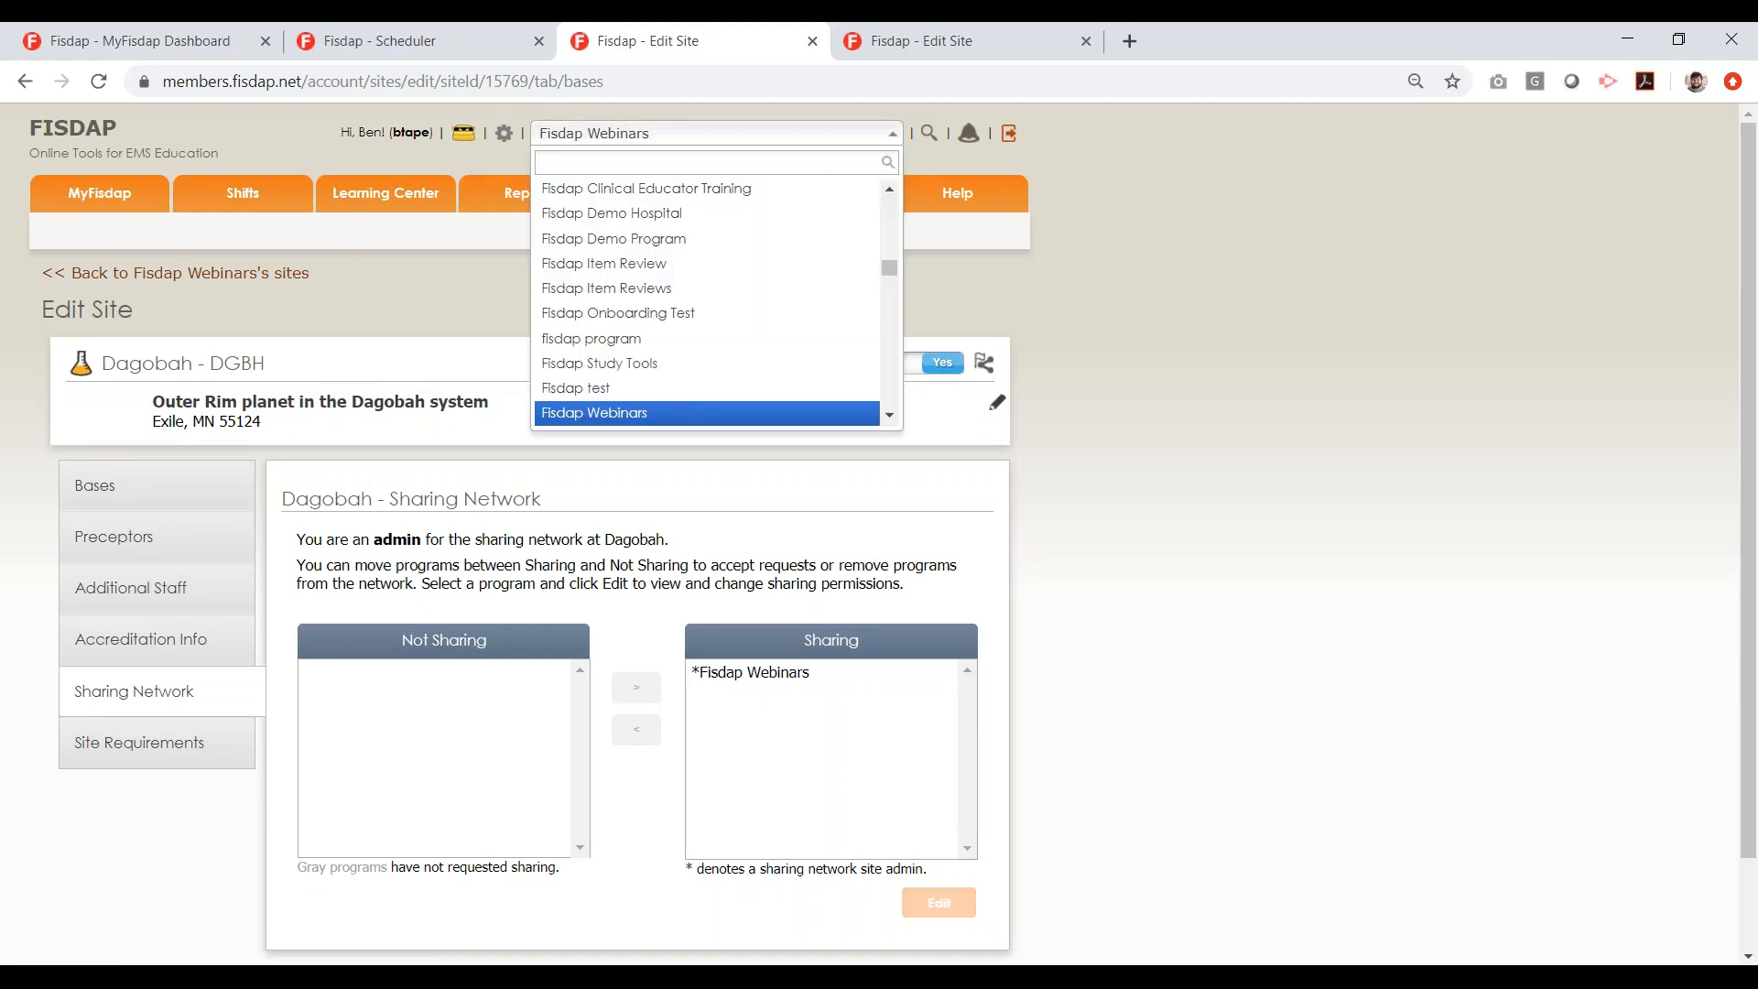
key(Up)
key(Up)
key(Up)
key(Up)
key(Up)
key(Up)
key(Up)
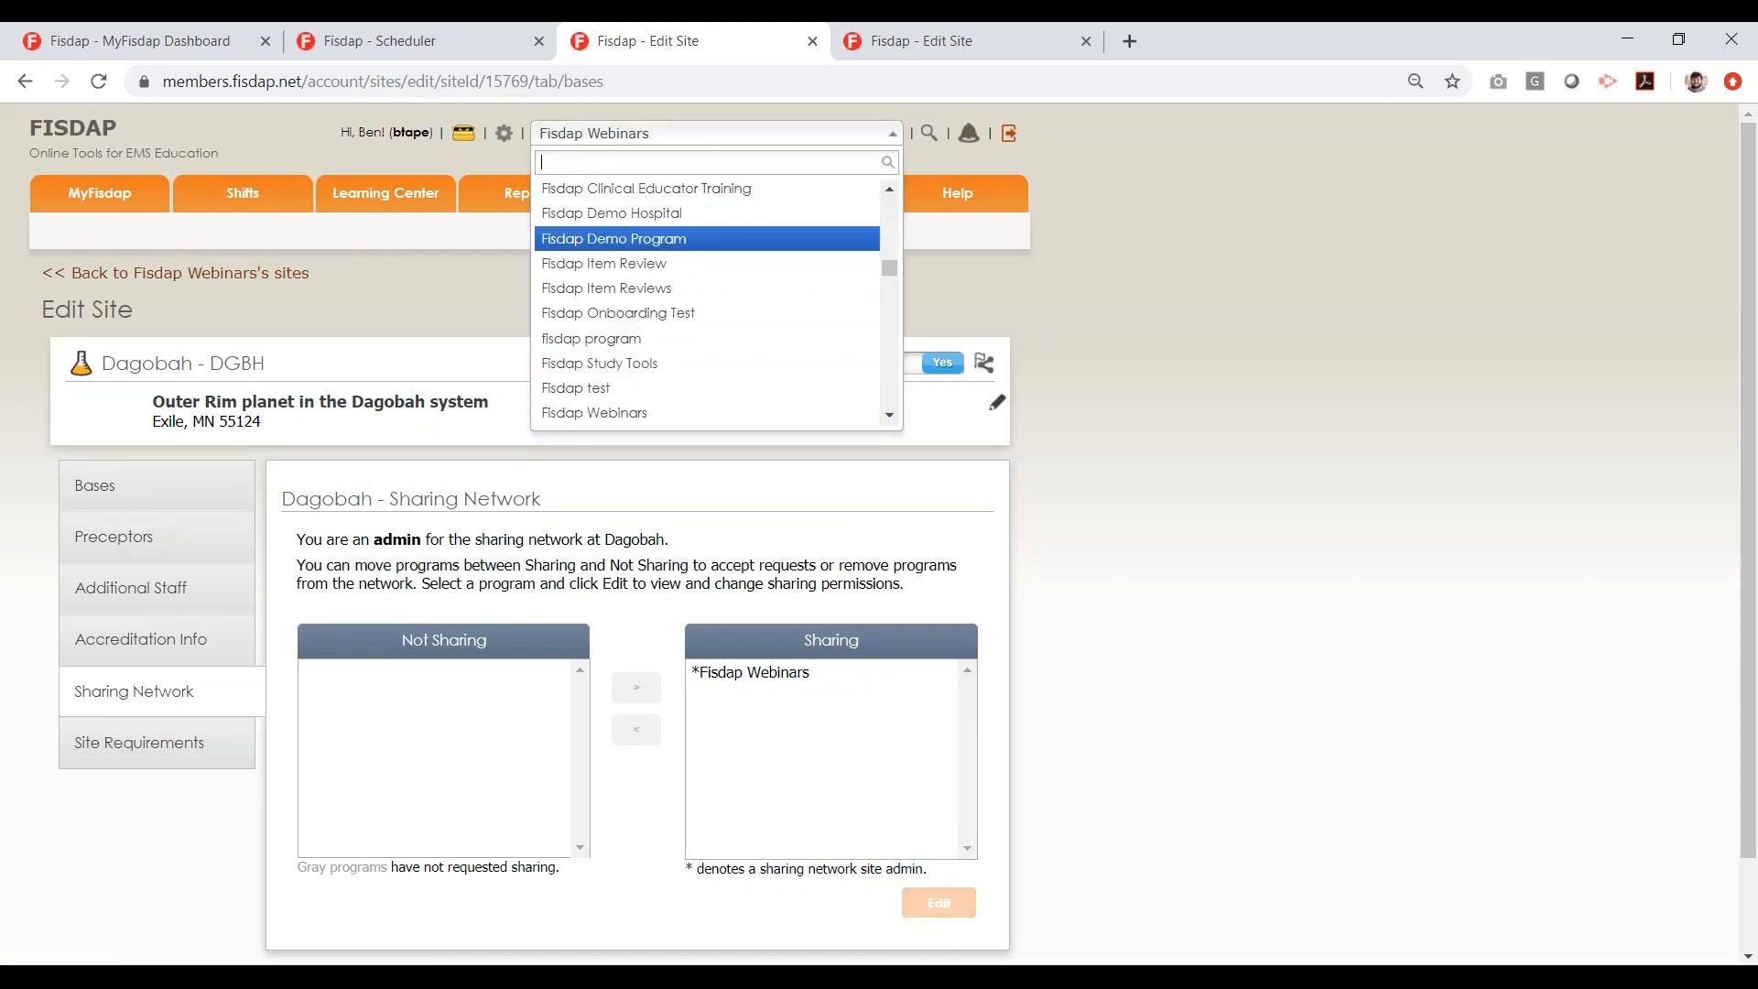
key(Up)
key(Up)
key(Up)
key(Up)
key(Up)
key(Down)
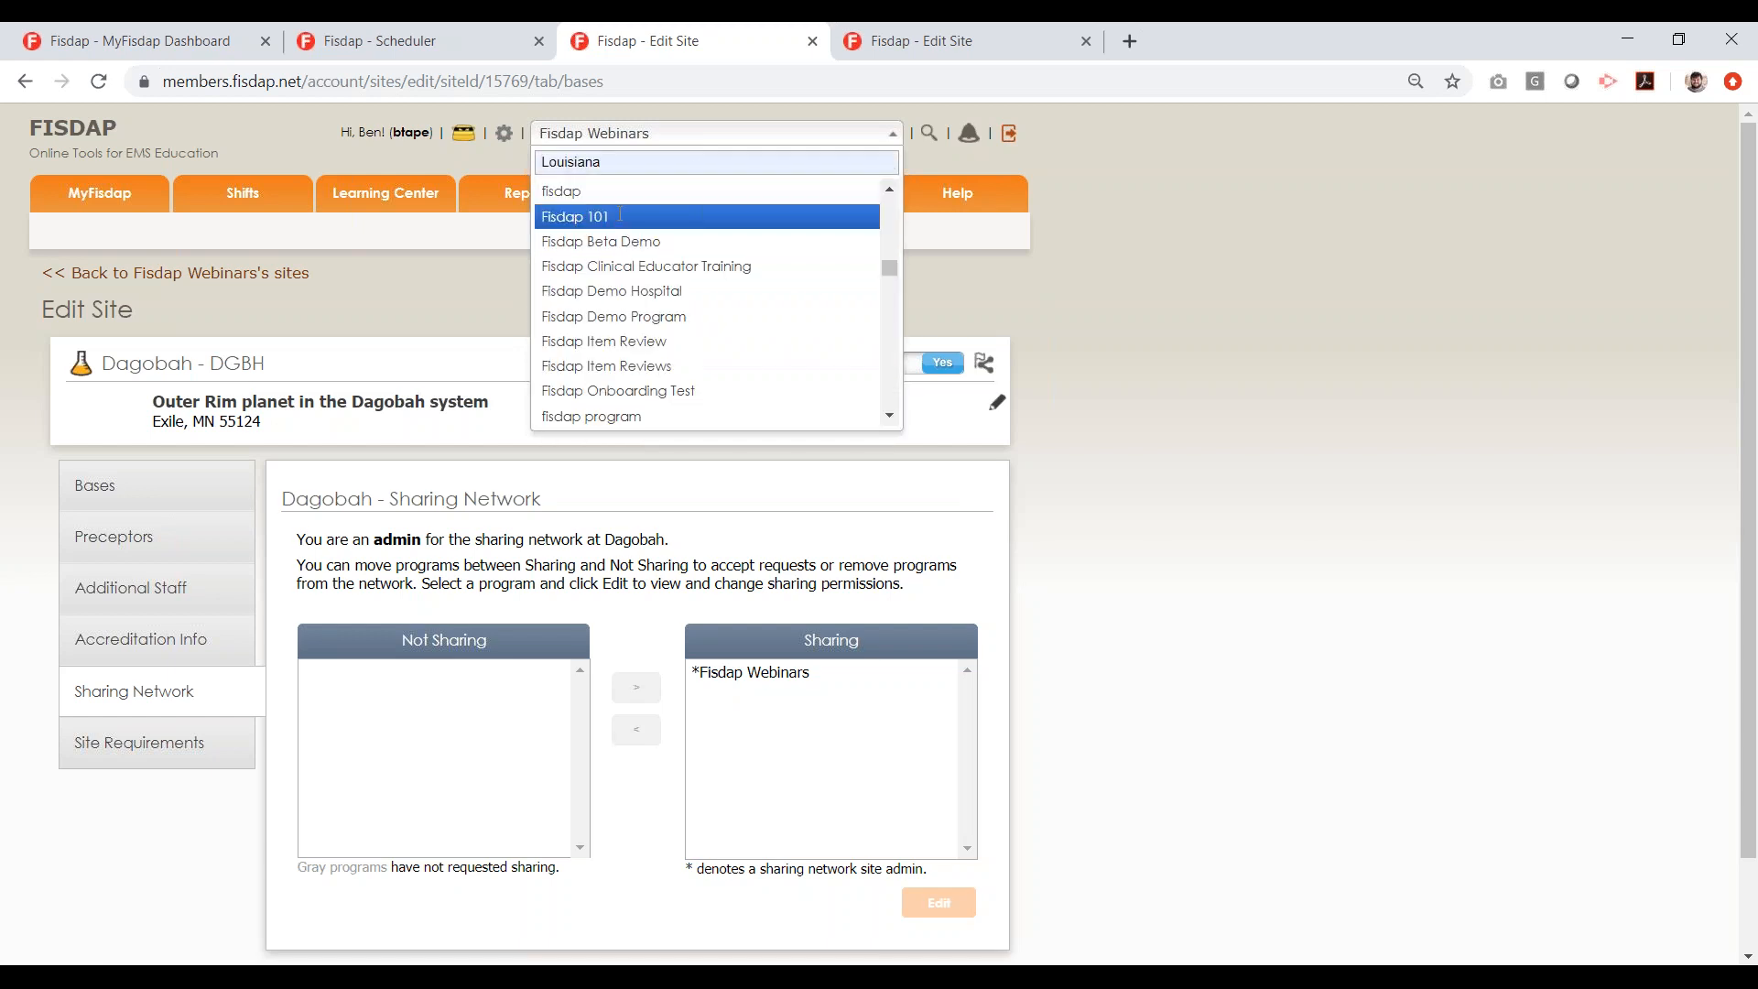
click(620, 213)
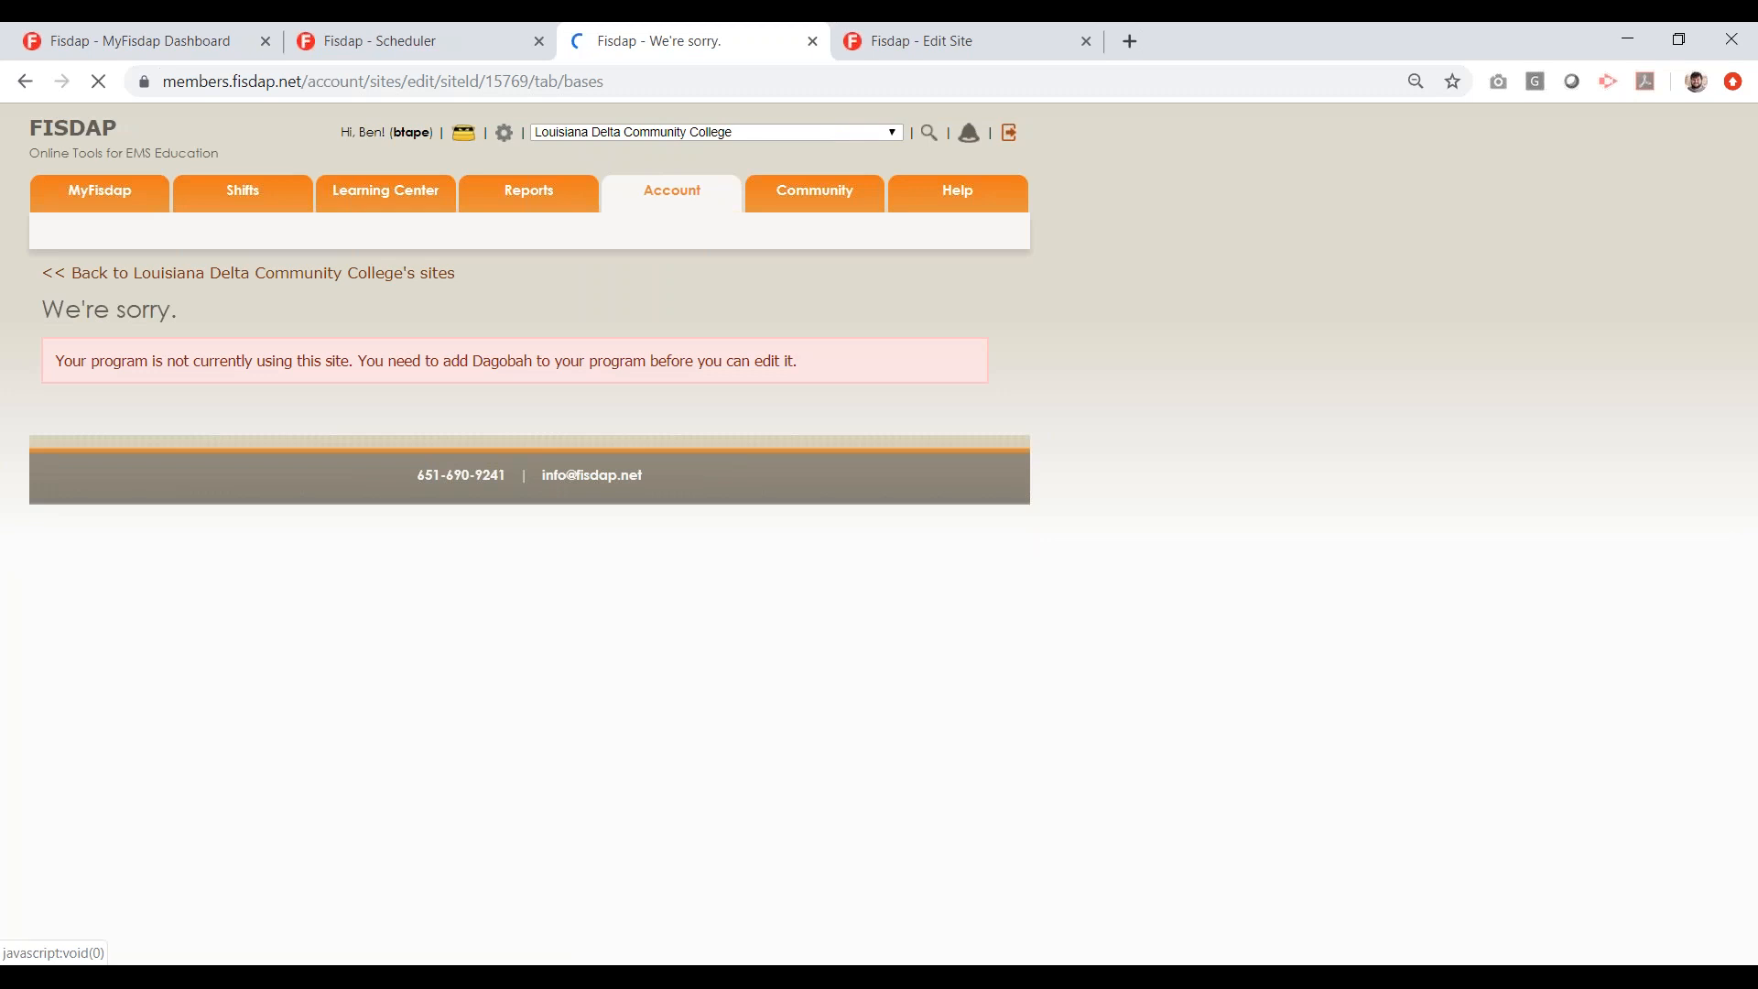
Find Fisdap 101 among the programs and make it the active program
click(820, 145)
text(fif)
key(BackSpace)
text(sda)
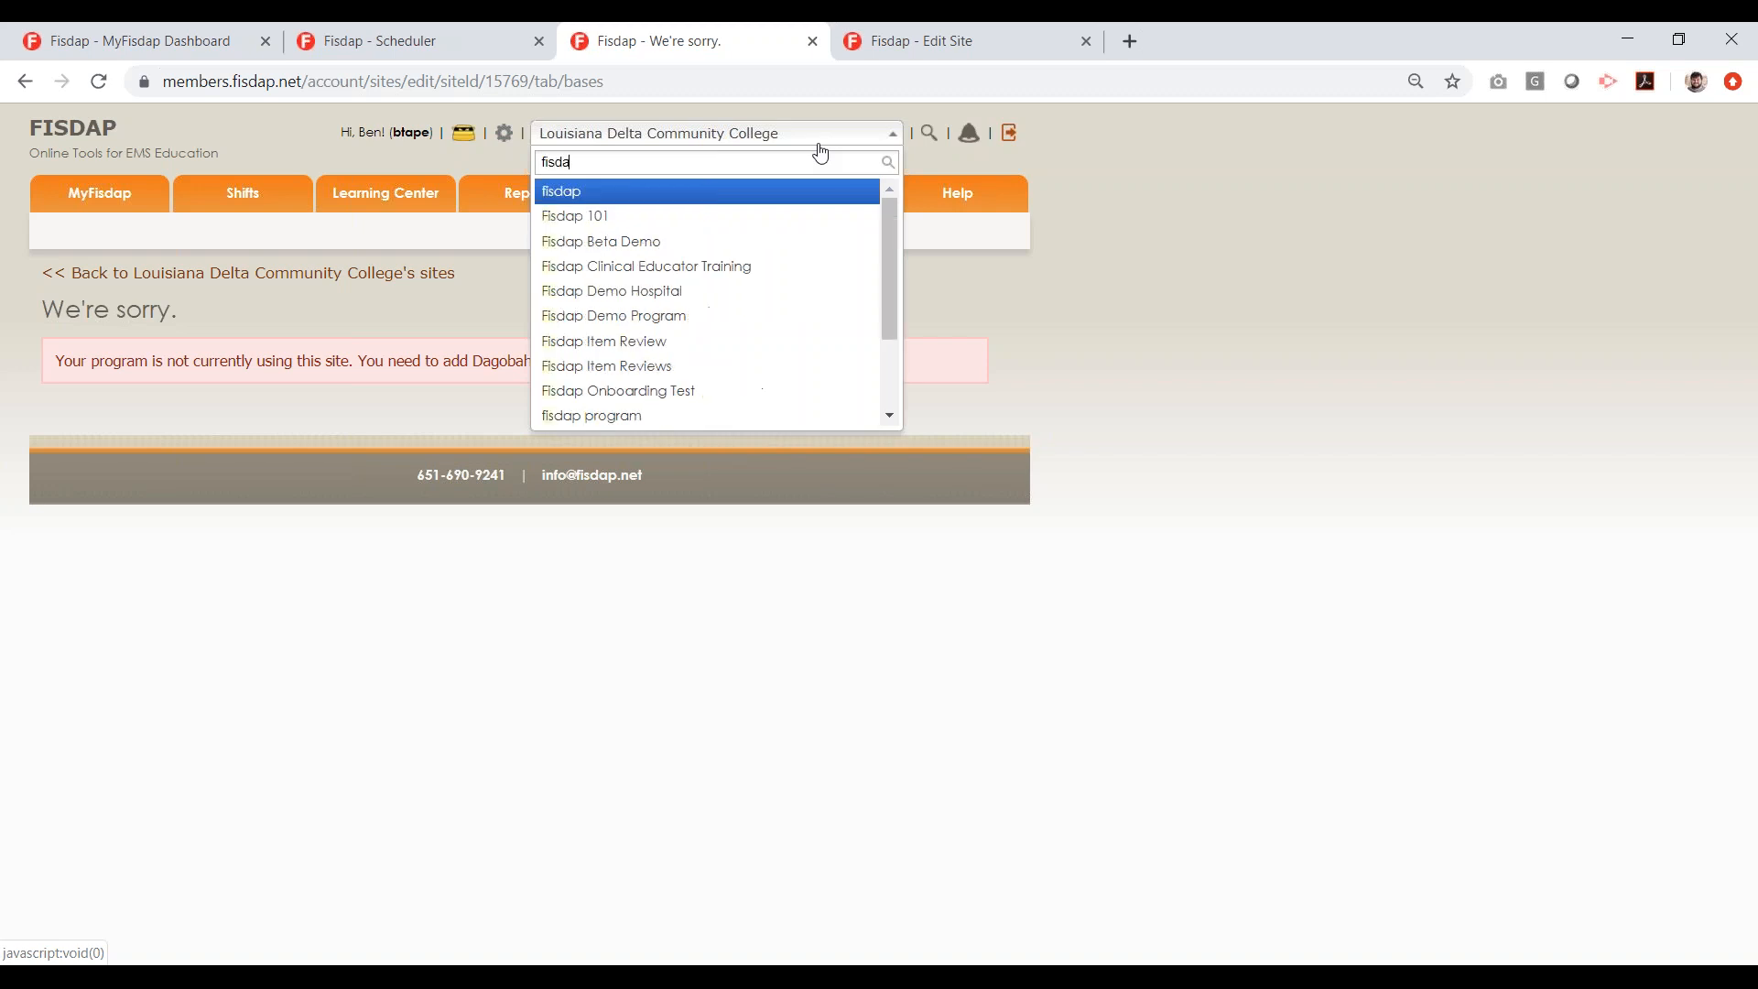
text(p)
key(Down)
key(Return)
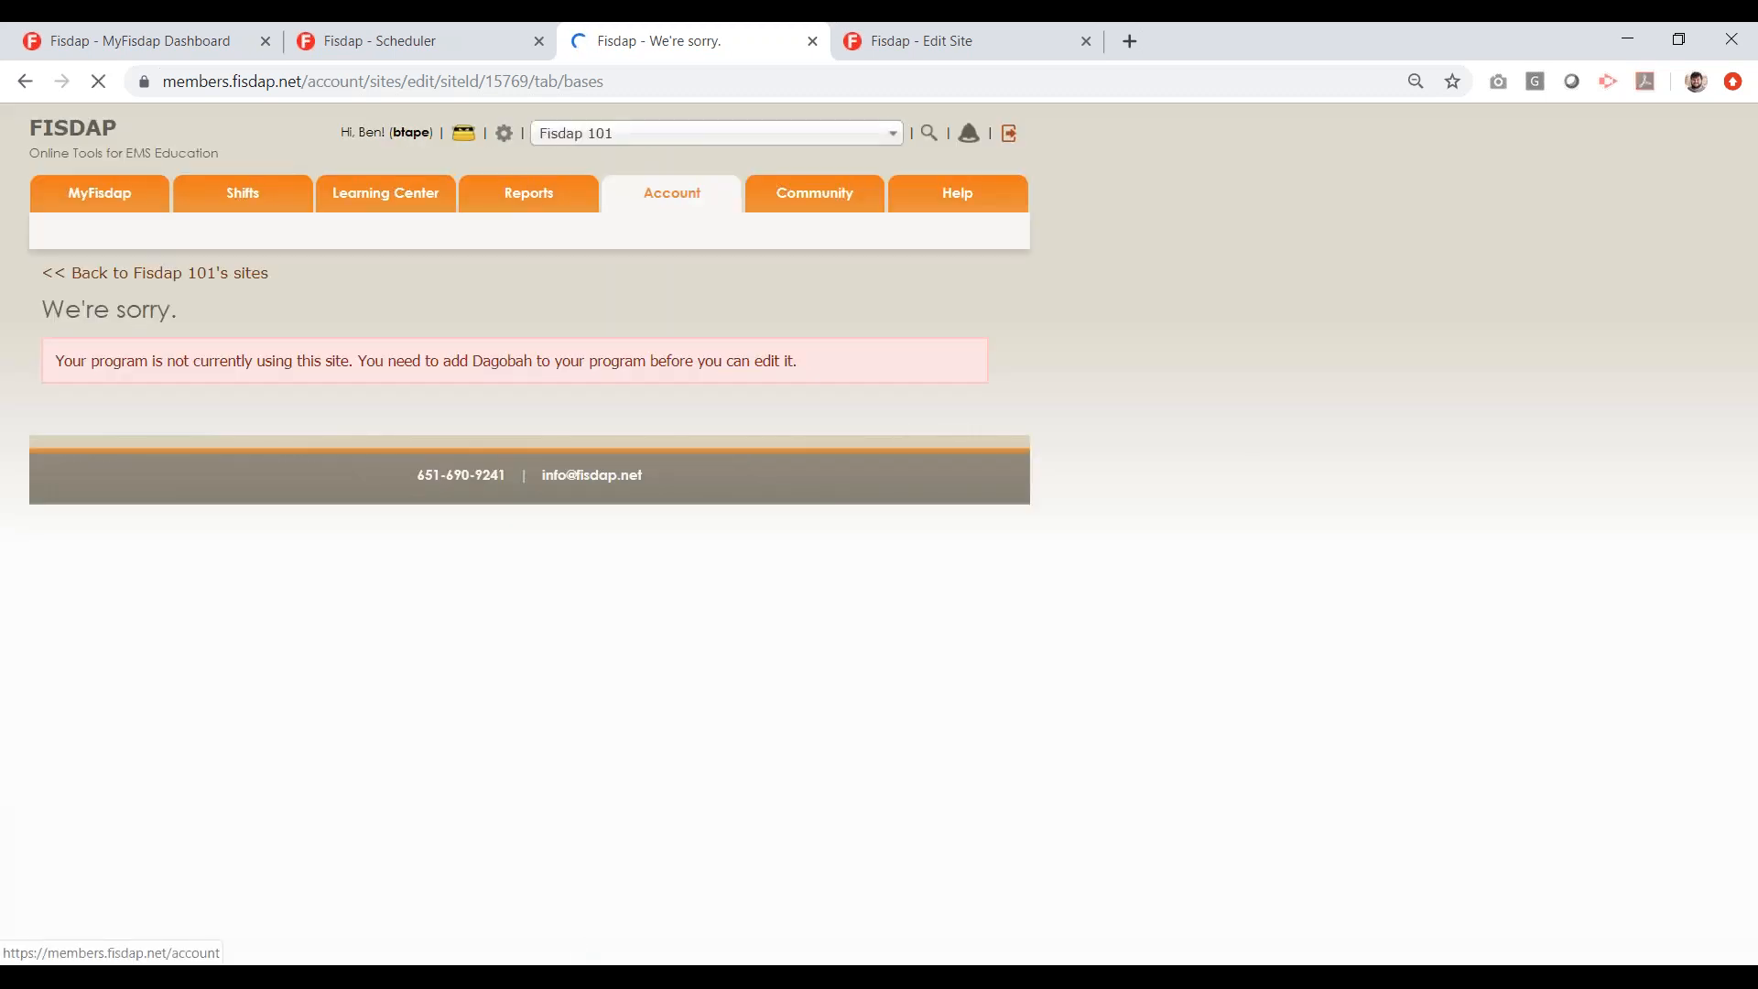
Open Fisdap 101's site management, search the available Minnesota sites for "dag", and add Dagobah to the program
scroll(634, 612, down, 1)
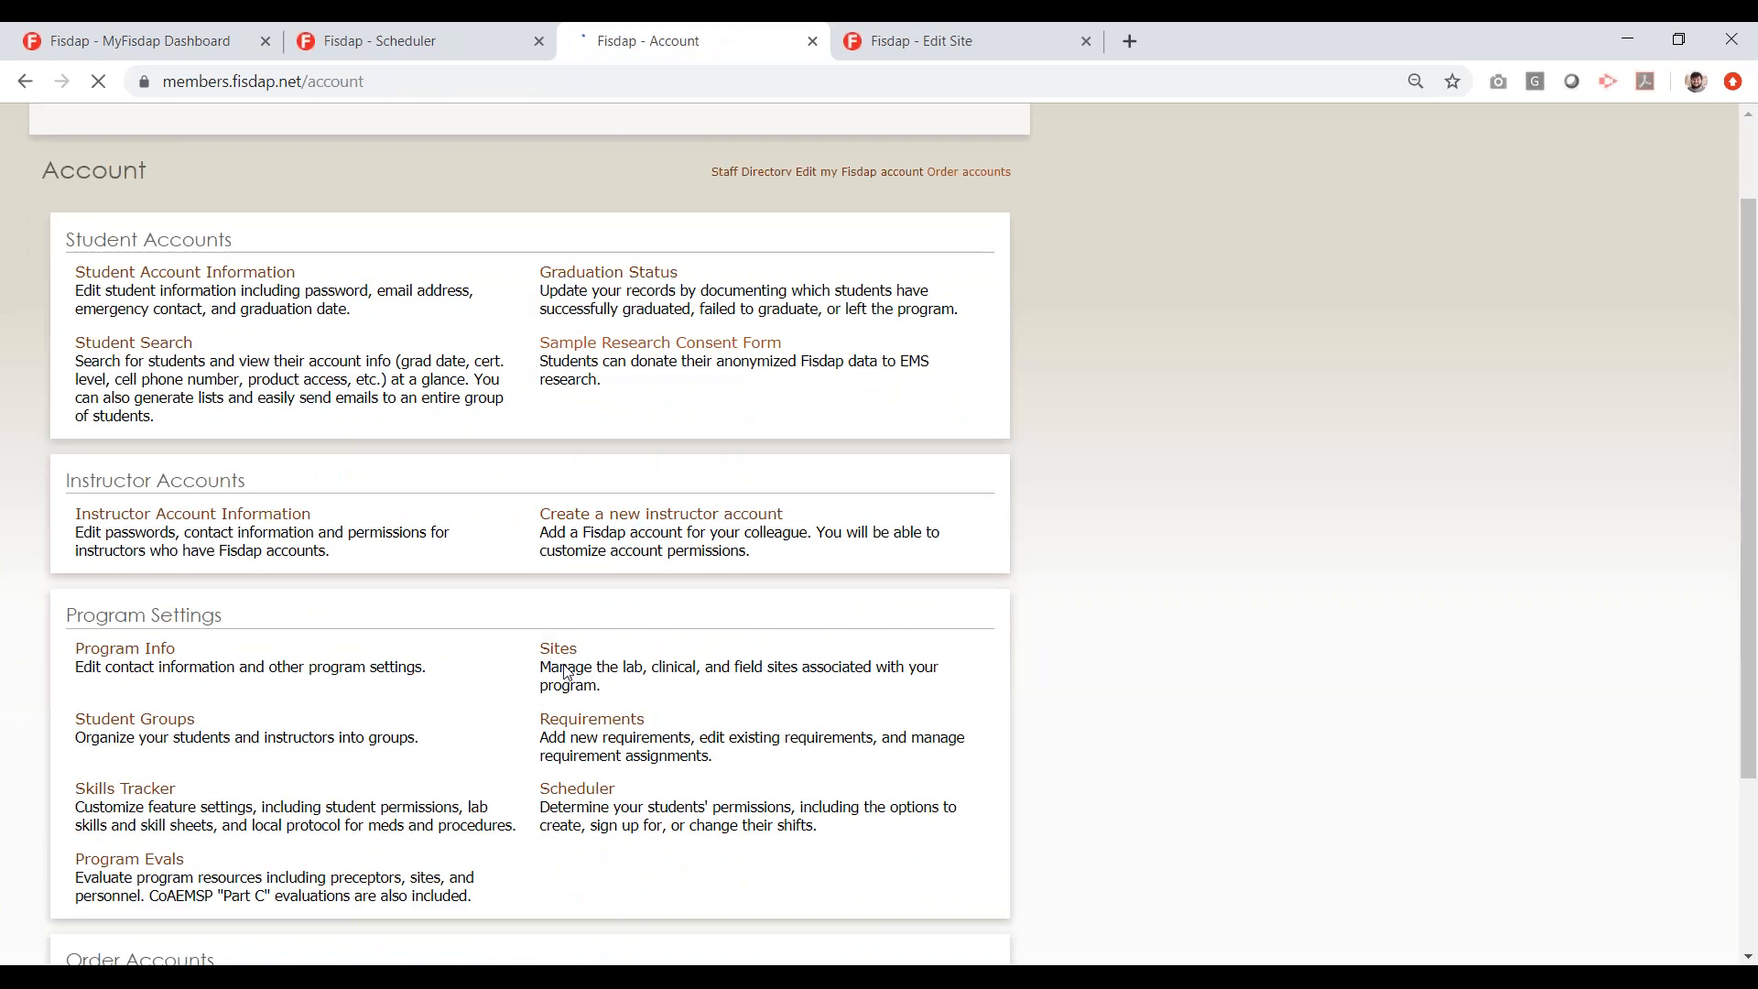
click(561, 650)
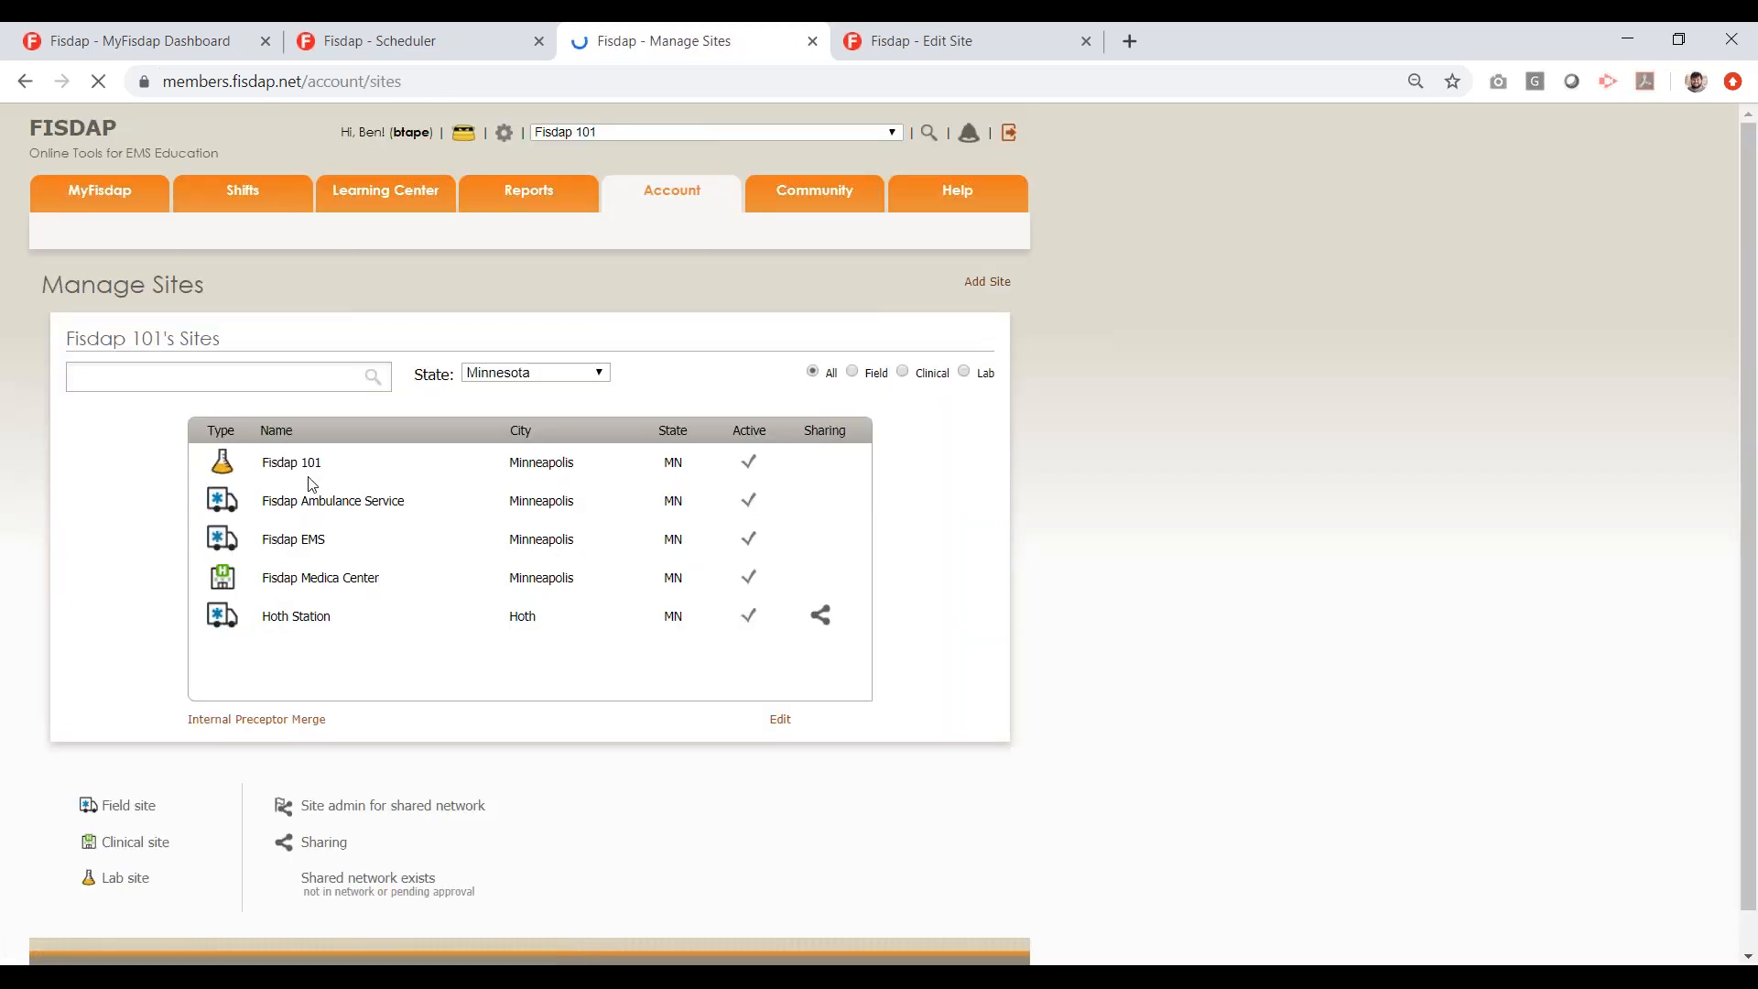
click(953, 294)
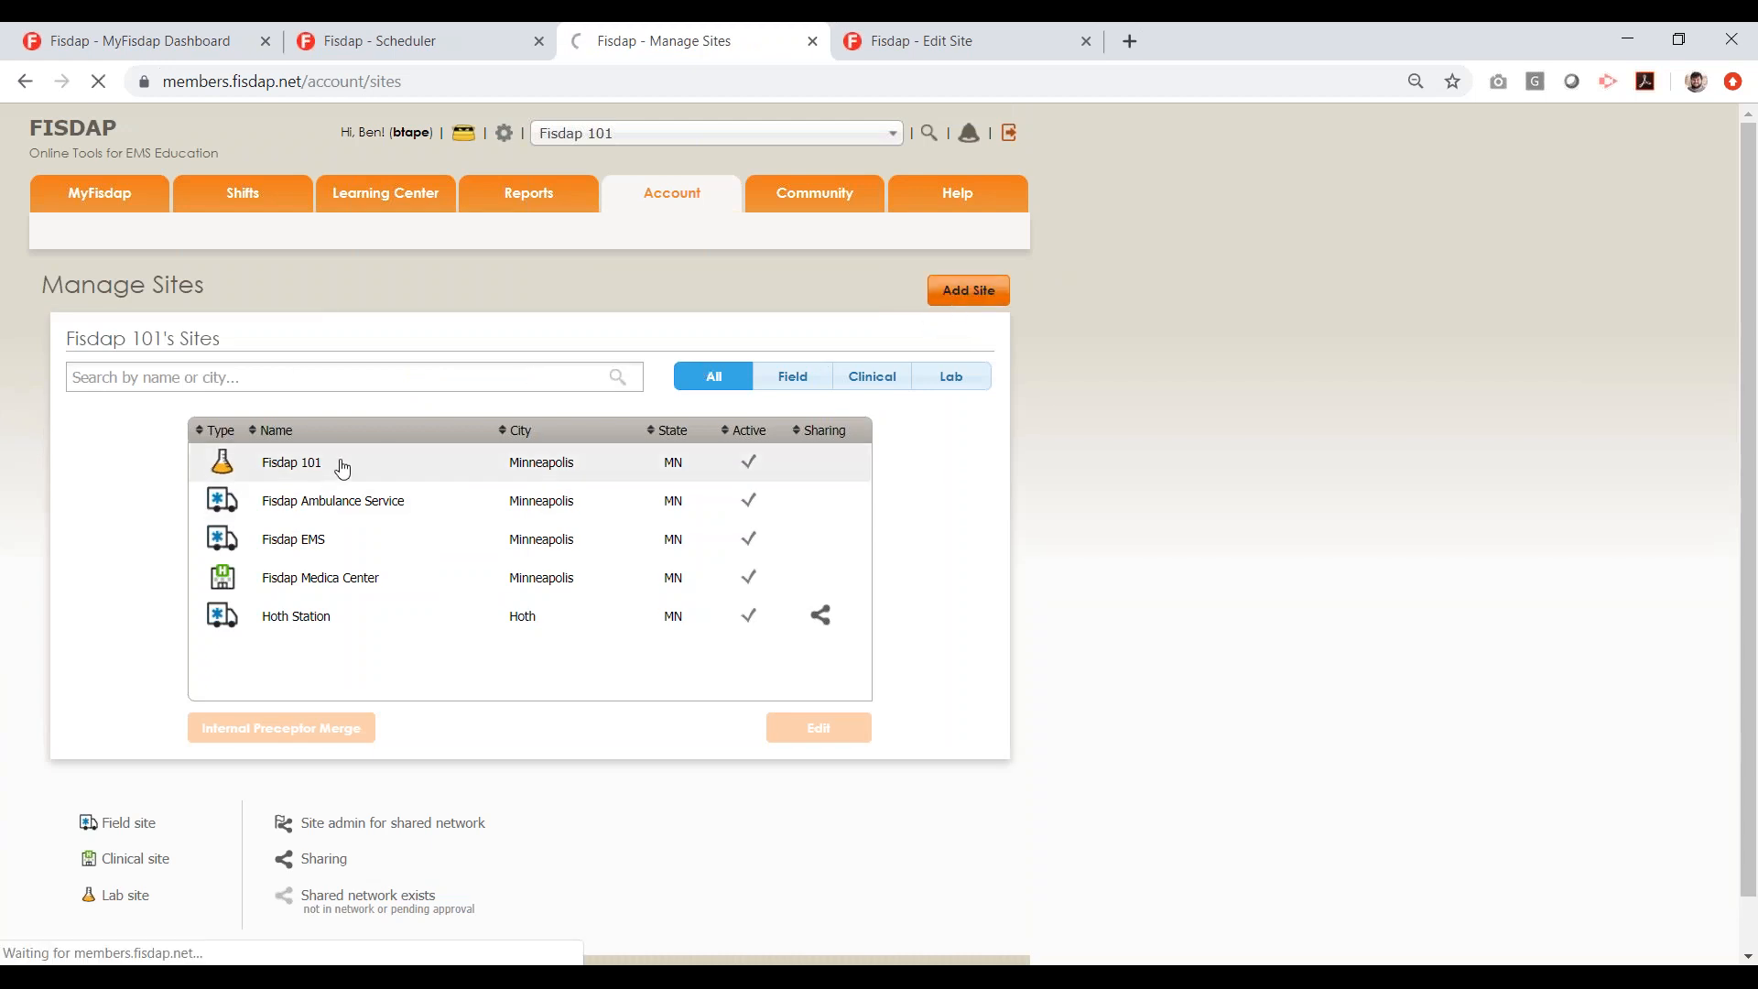
click(321, 397)
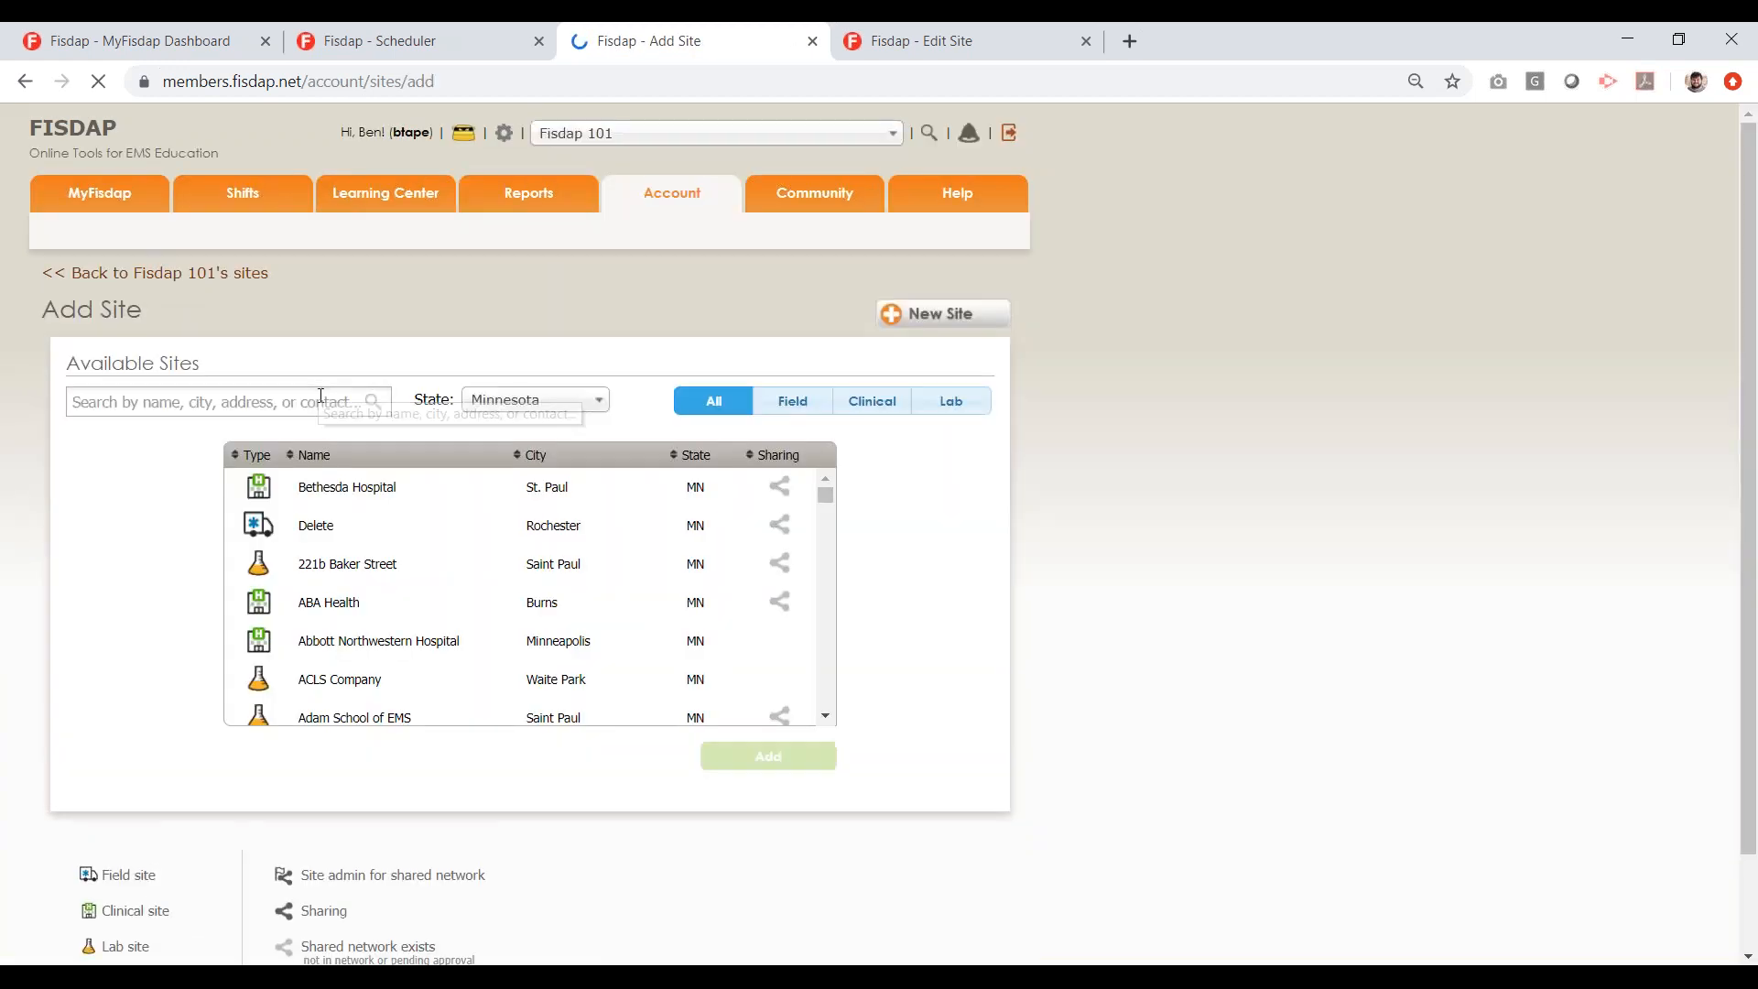
text(dag)
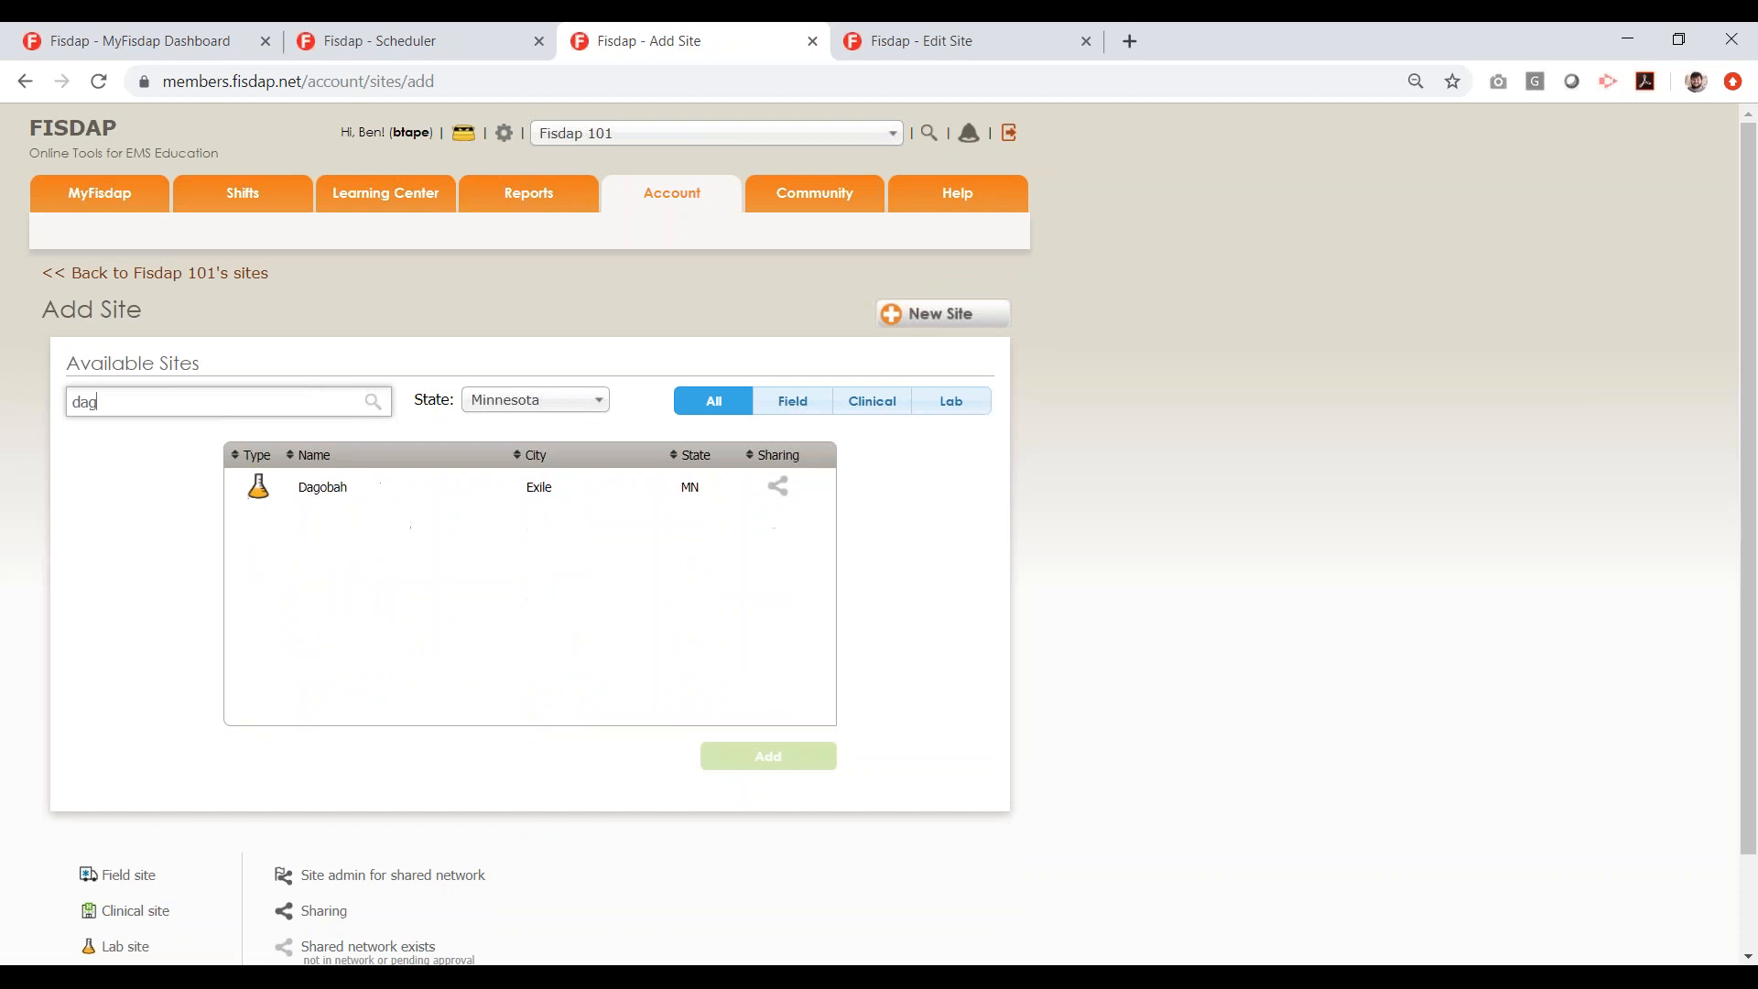
click(403, 486)
click(768, 756)
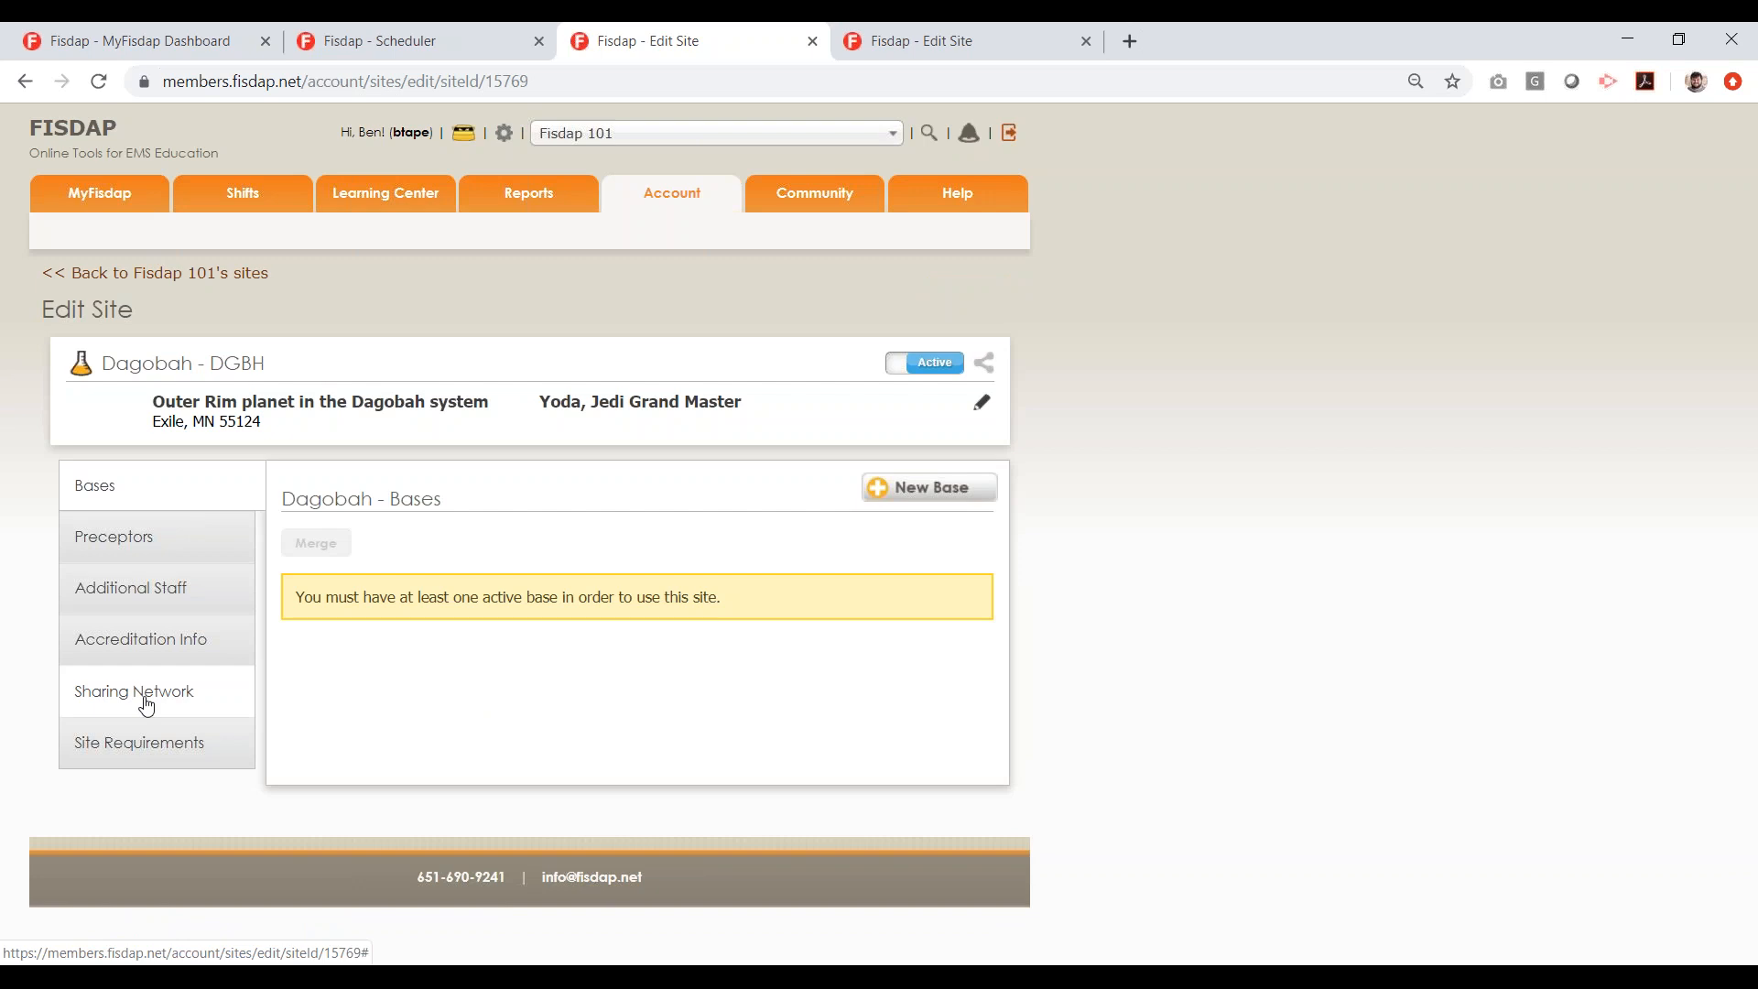
Request that Fisdap 101 join the sharing network at Dagobah
click(146, 703)
click(445, 630)
click(821, 547)
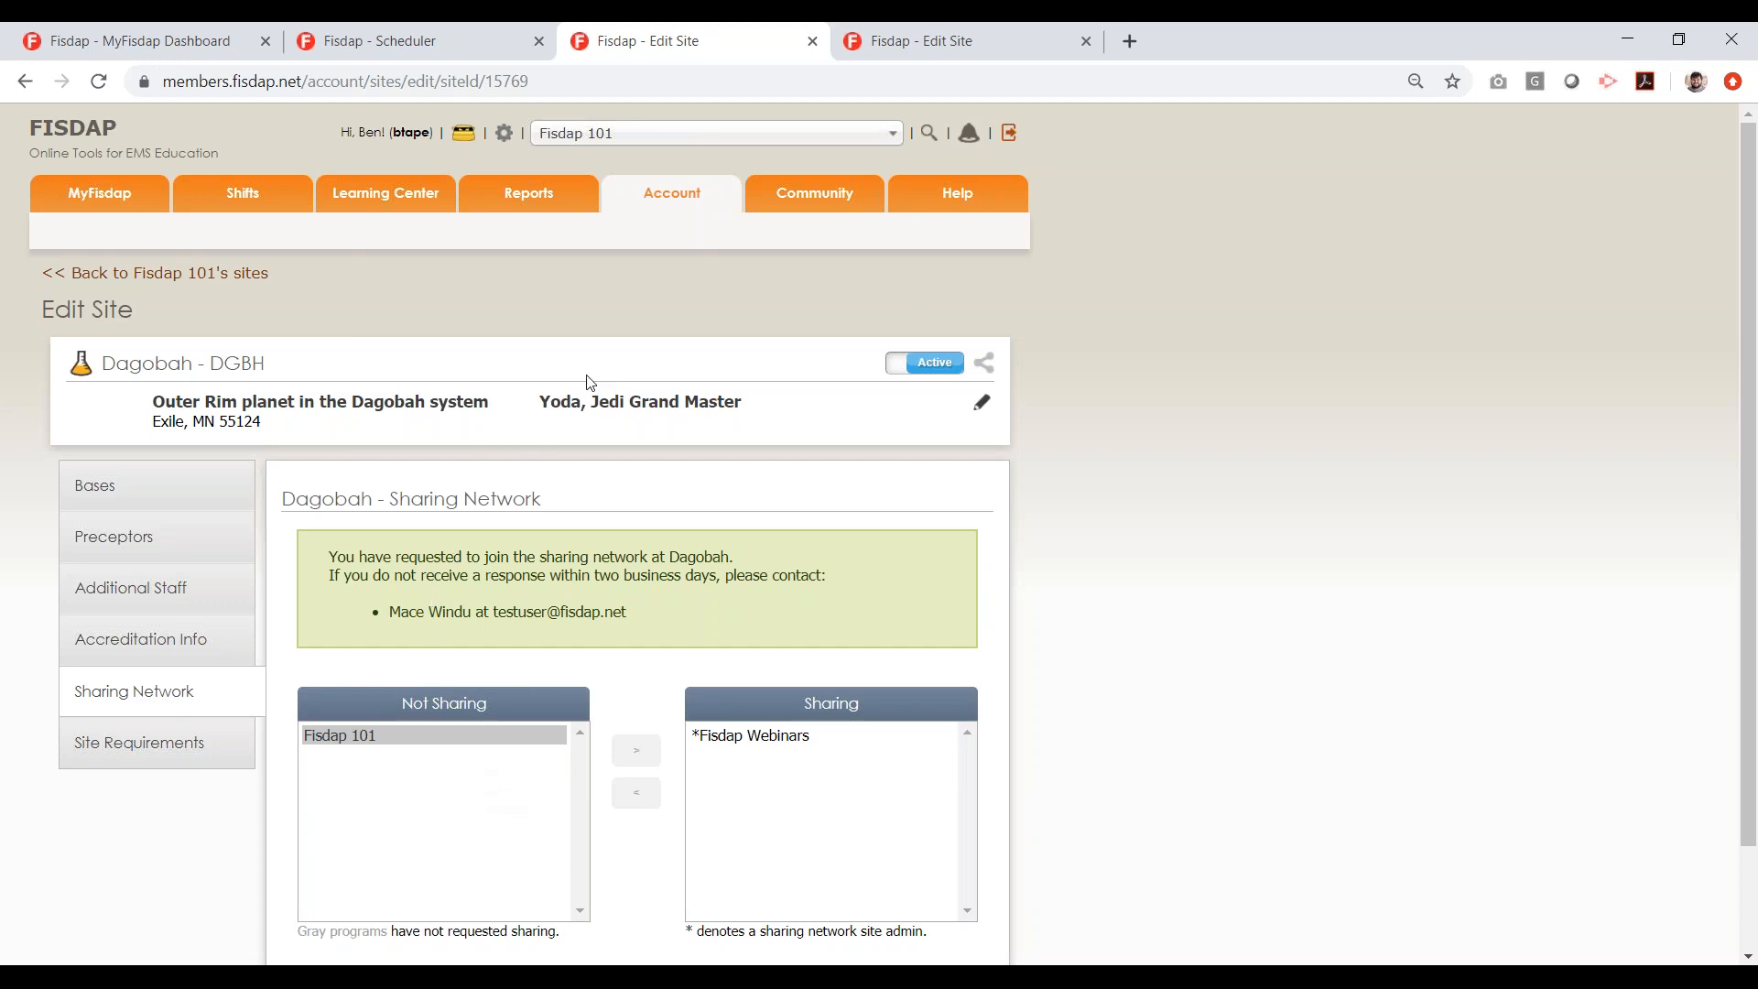
Return to the scheduler, switch the active program to Fisdap Webinars, and start a new field shift
click(432, 38)
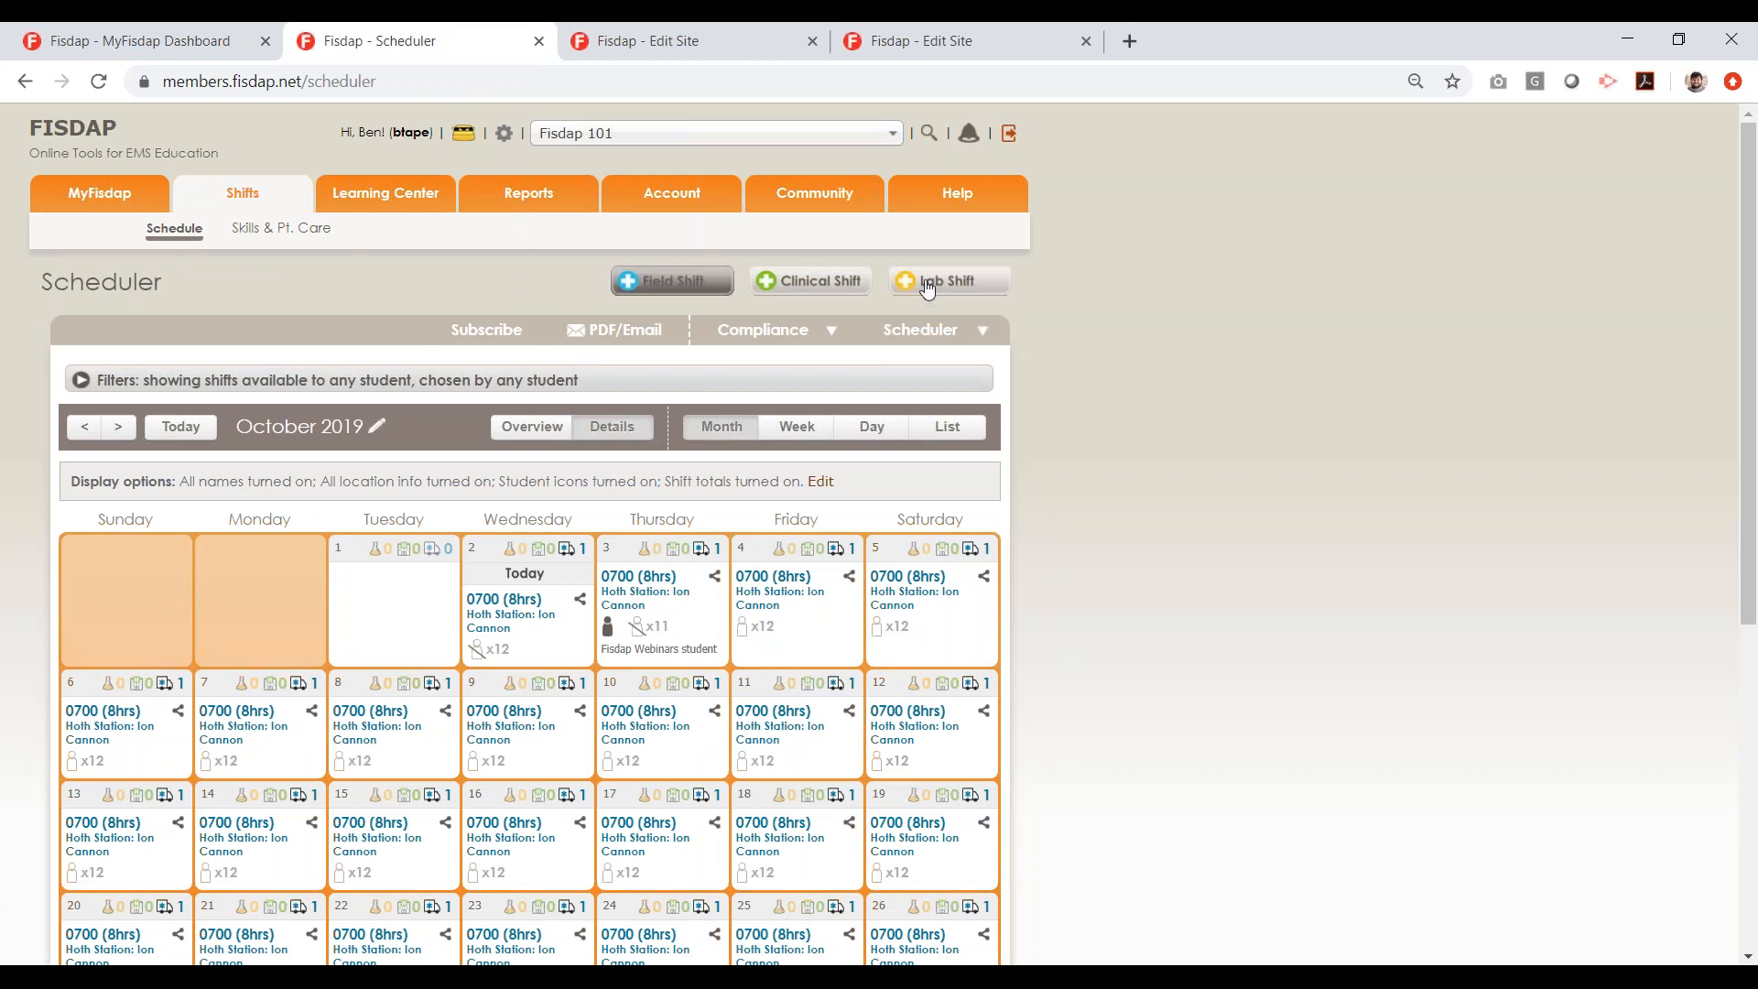
click(711, 280)
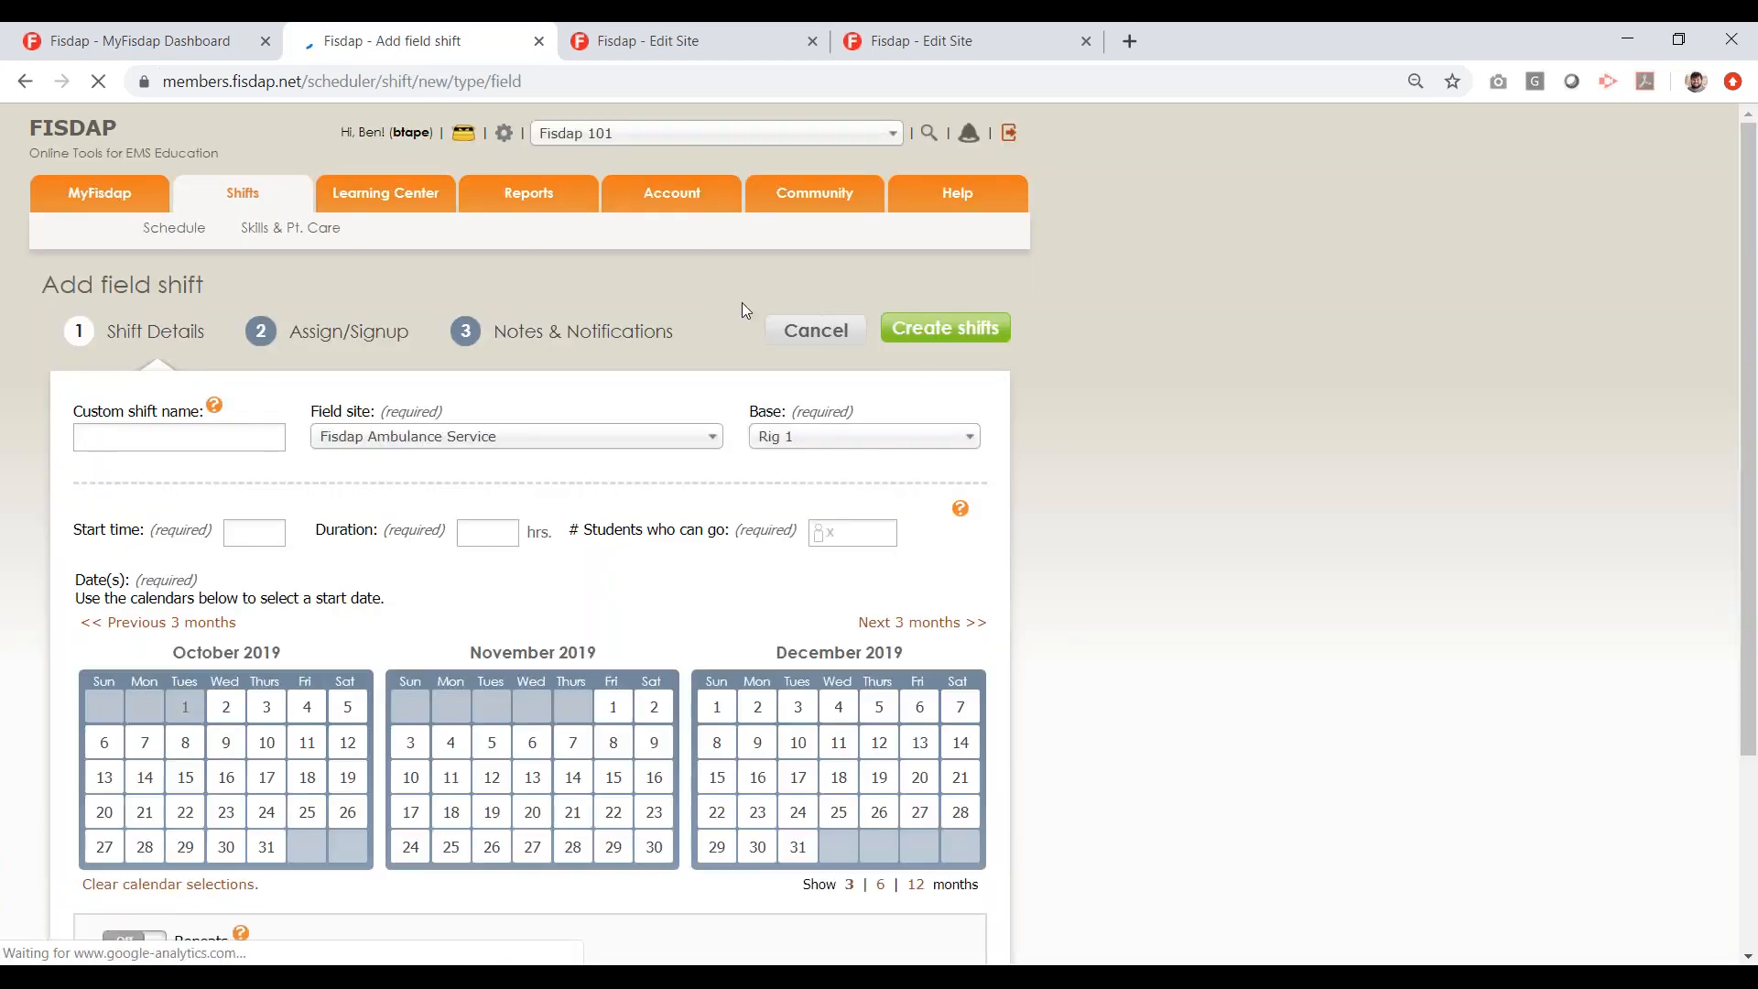
click(834, 346)
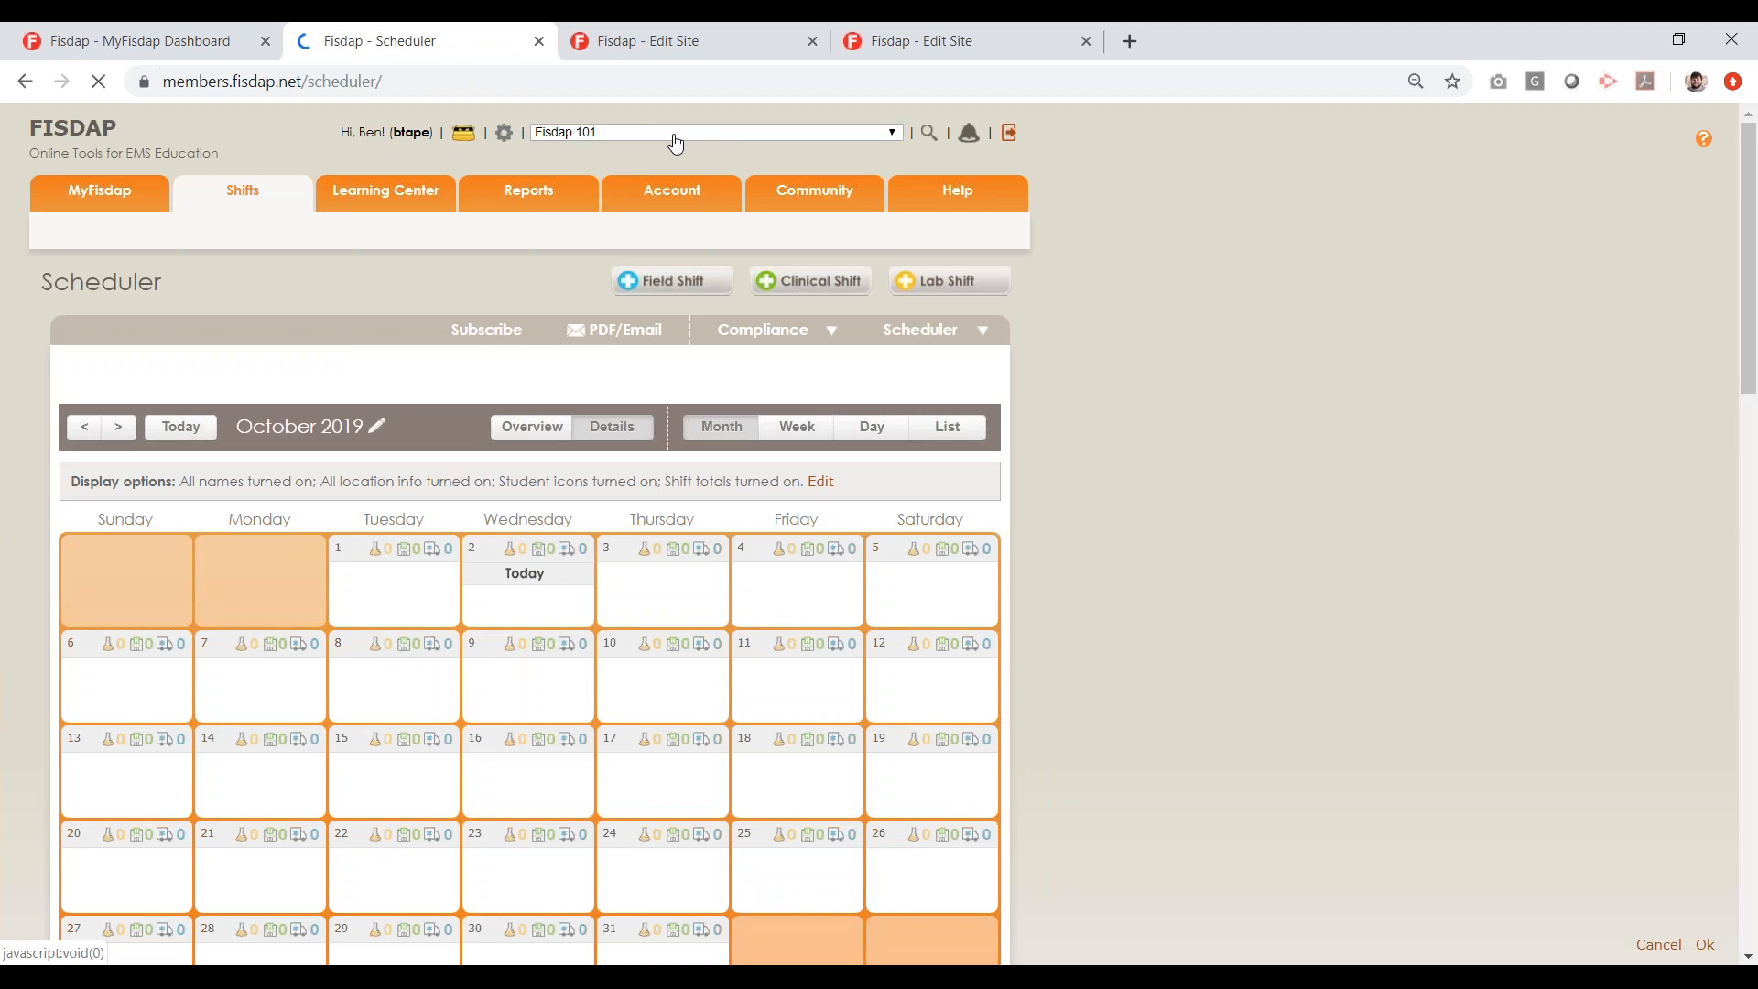
click(675, 142)
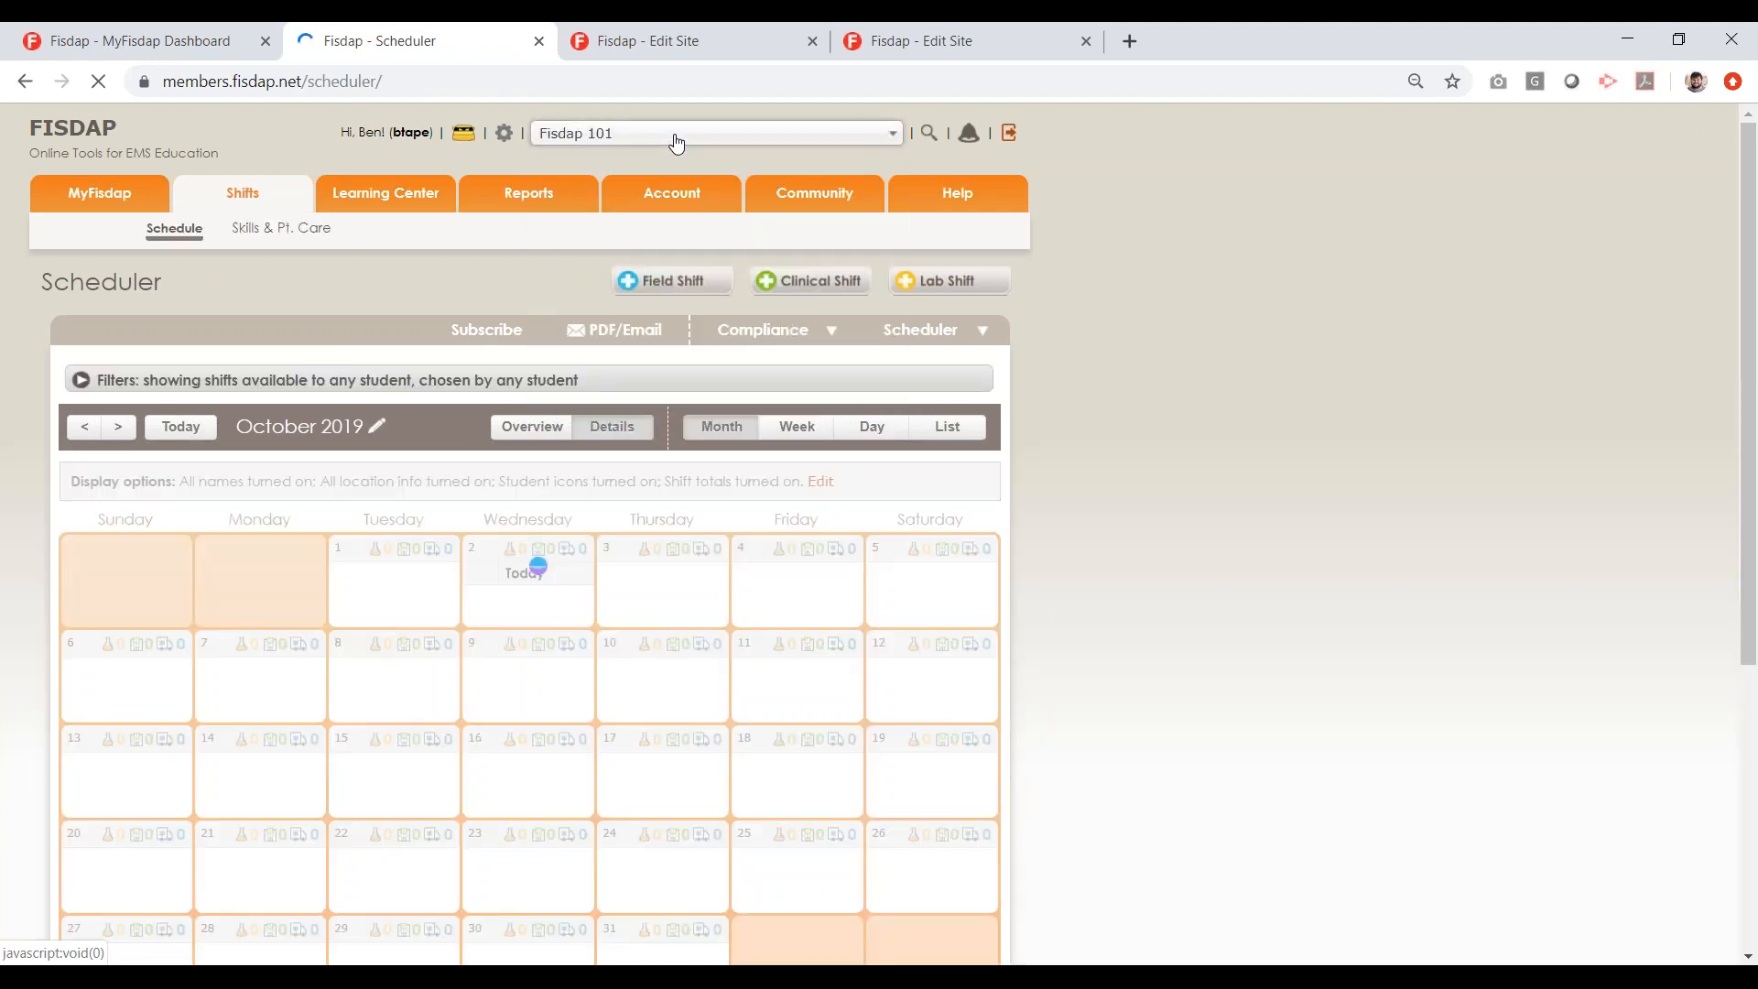
click(675, 139)
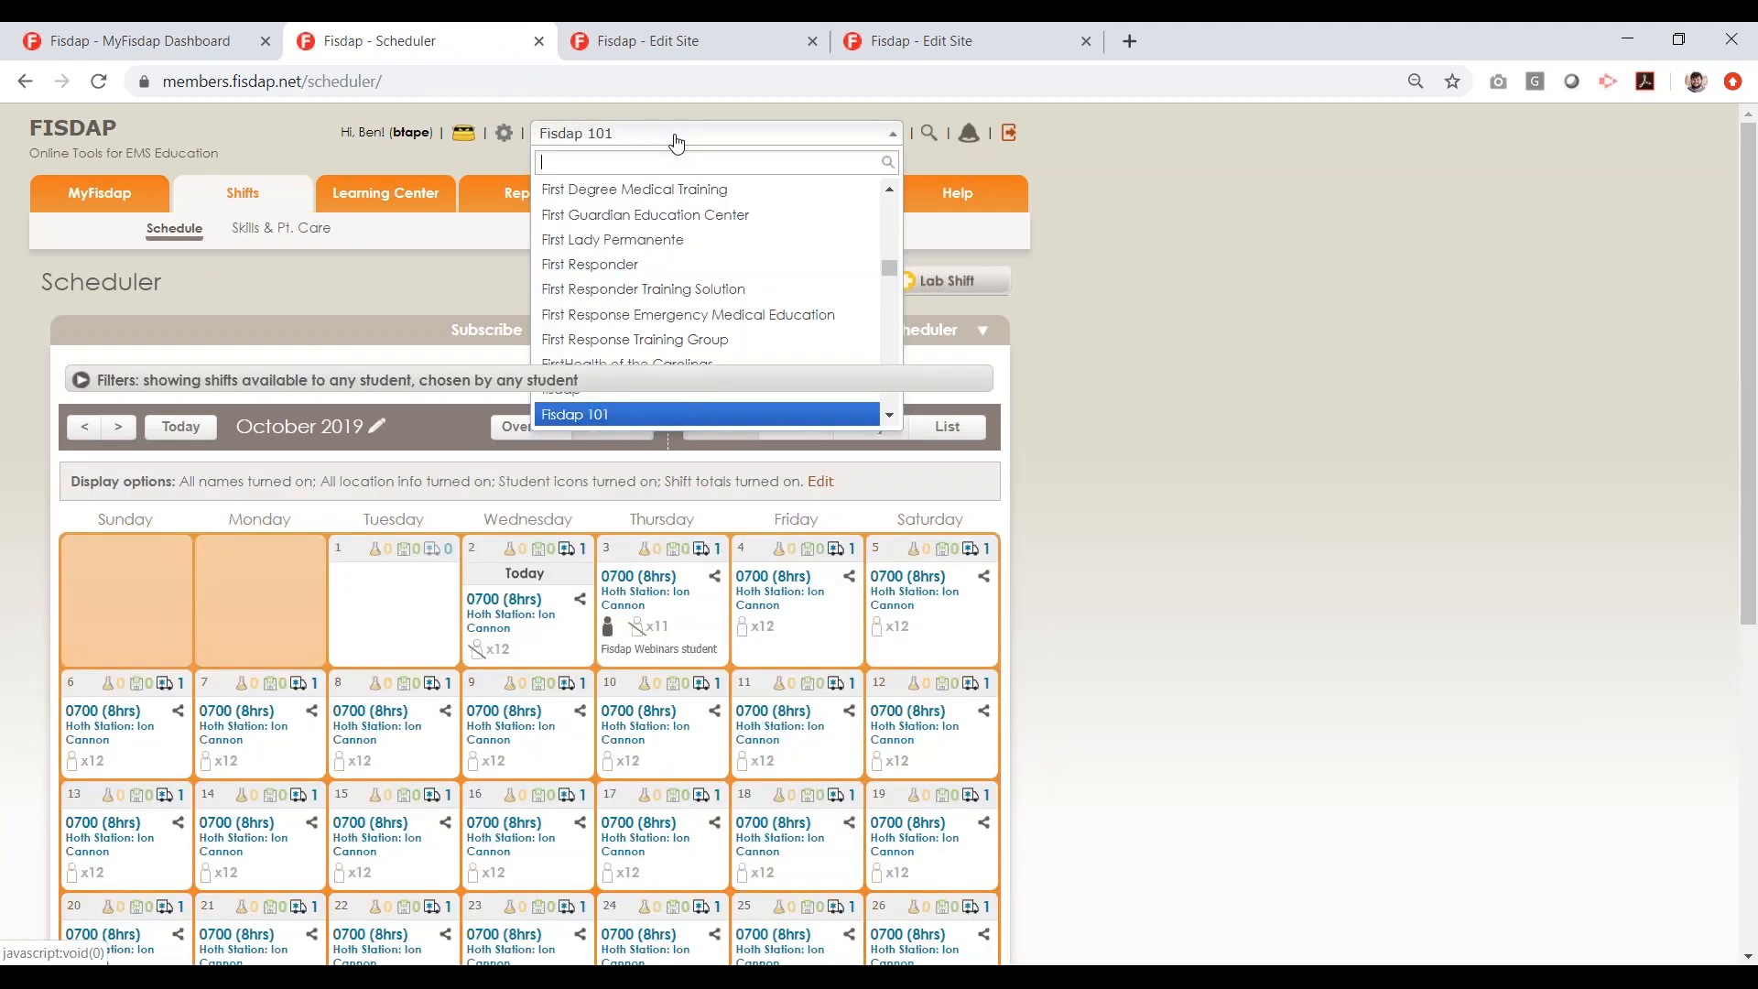
key(Down)
key(Down)
key(Down)
key(Down)
key(Down)
key(Down)
key(Down)
key(Down)
key(Down)
key(Down)
key(Down)
key(Return)
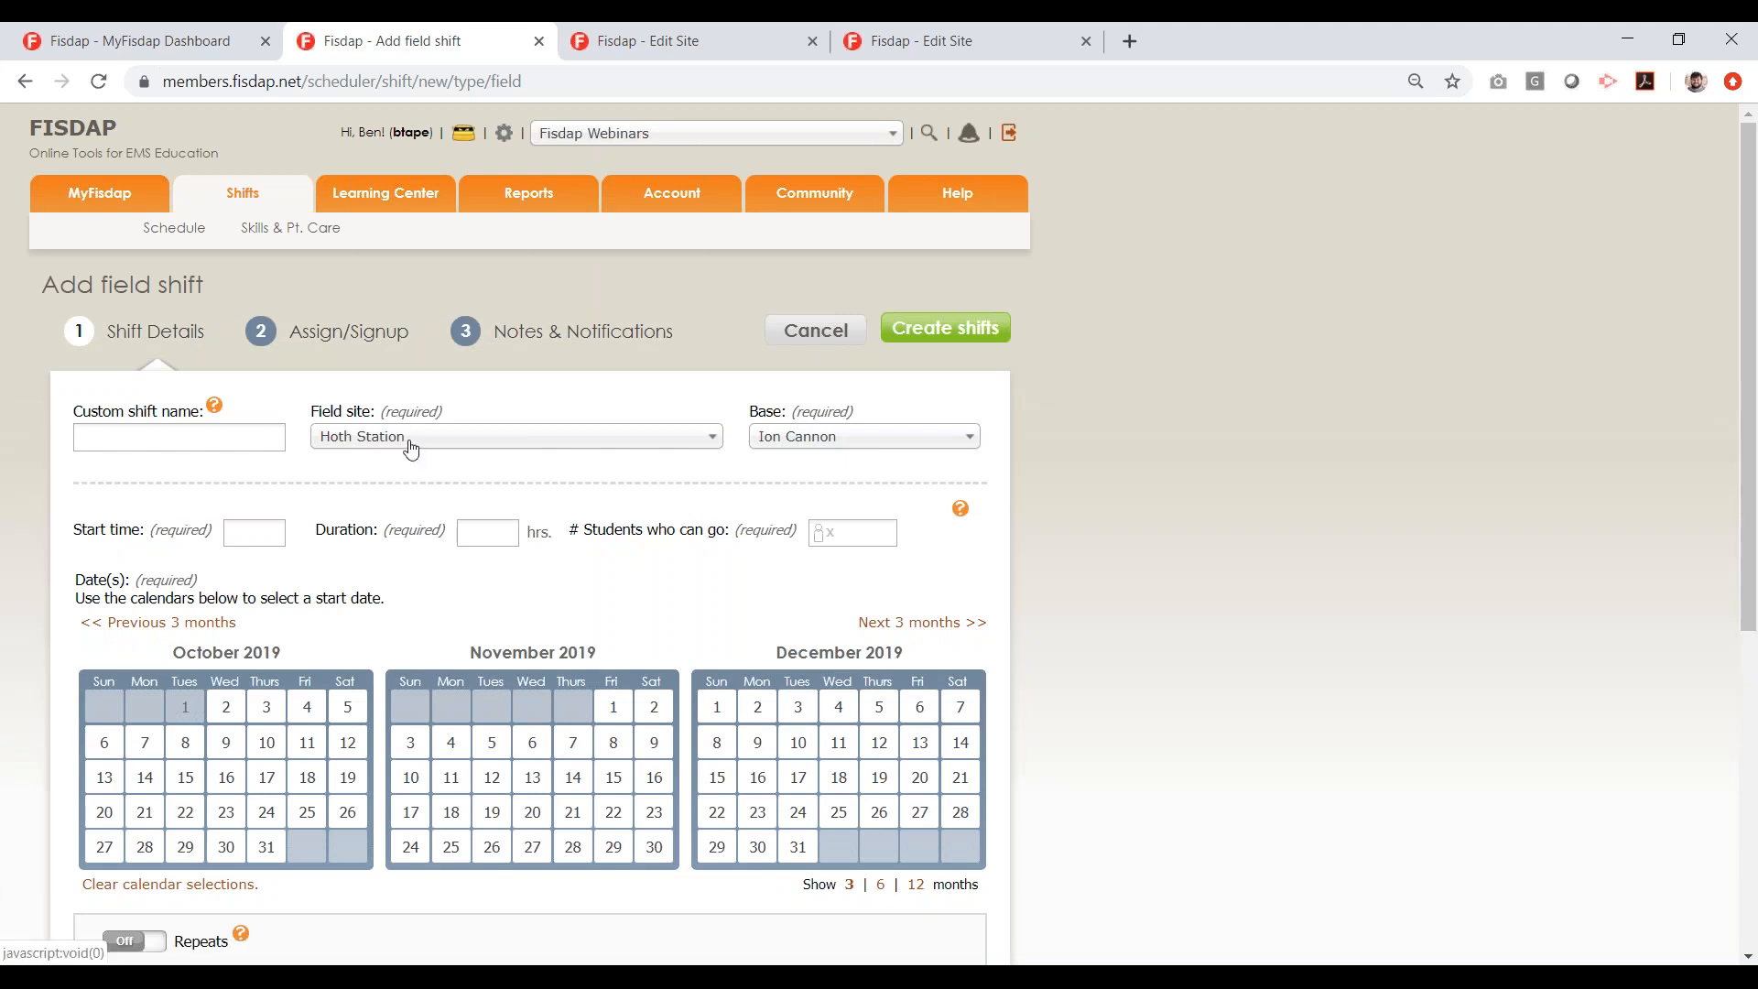
Set the Hoth Station field shift to the Landspeeders base, start time 0700, duration 12 hours, and one student
click(800, 439)
click(799, 519)
scroll(616, 472, down, 3)
click(249, 304)
click(261, 345)
click(502, 309)
key(Down)
key(Tab)
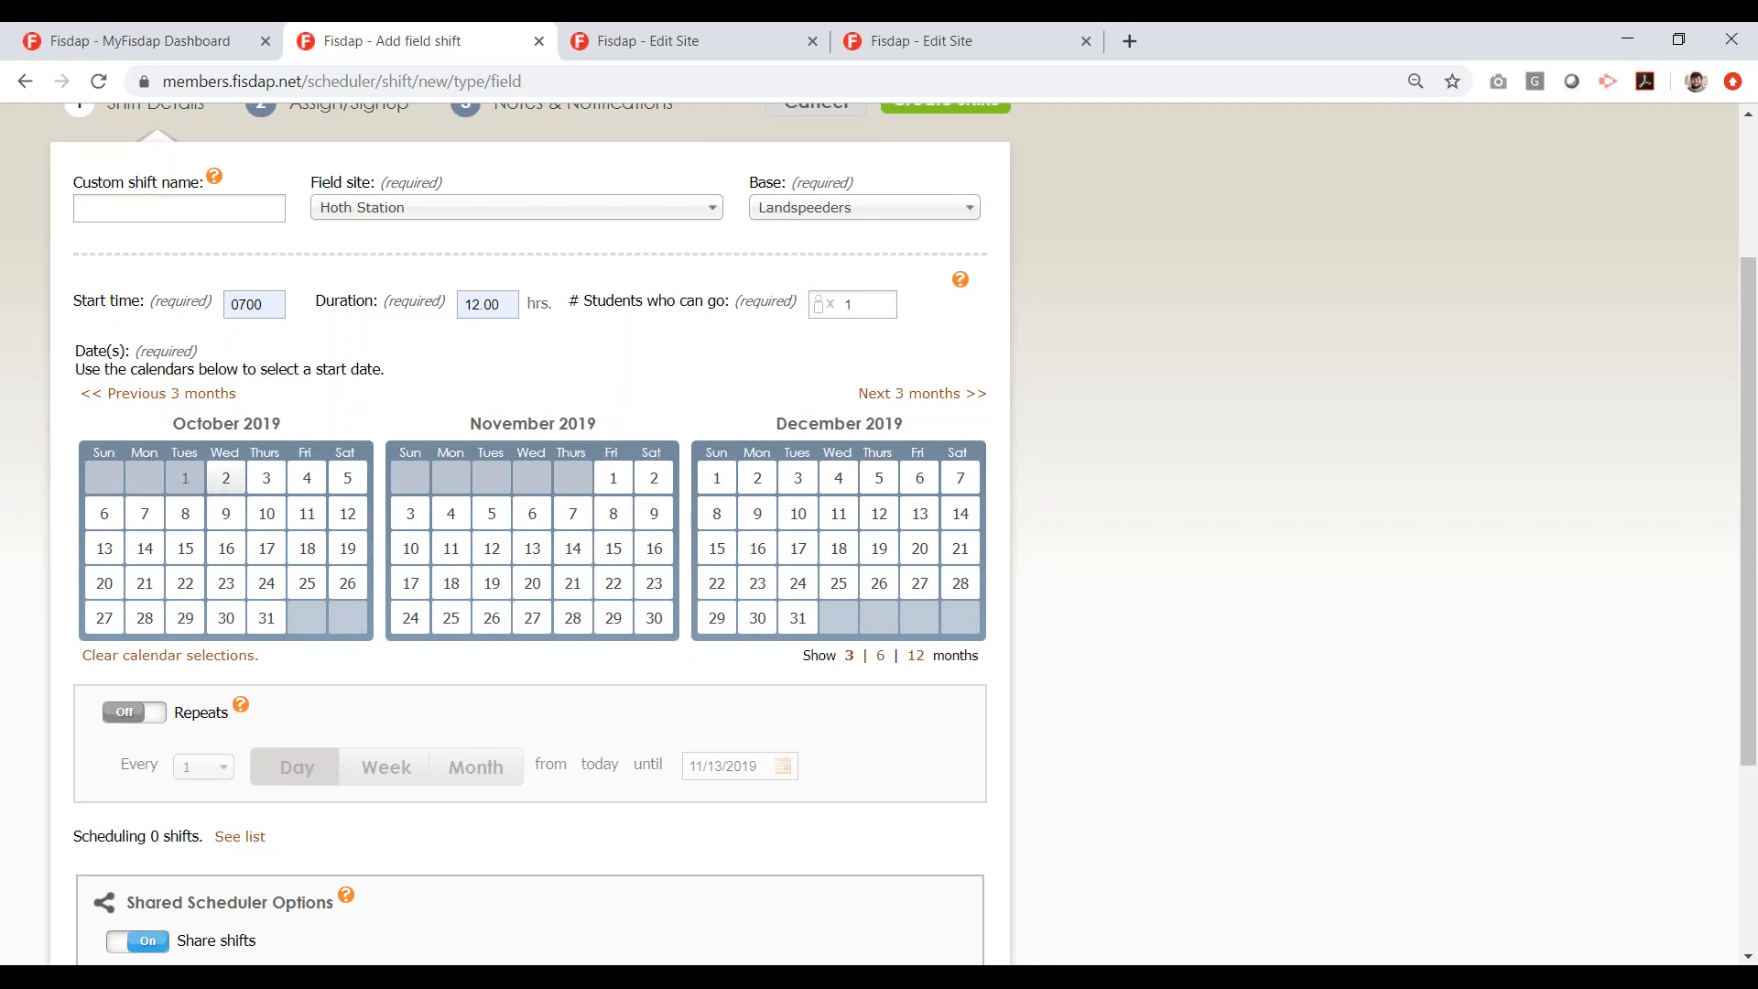
Start the shift on October 2, 2019 and repeat it every day until 11/13/2019
click(226, 478)
click(127, 716)
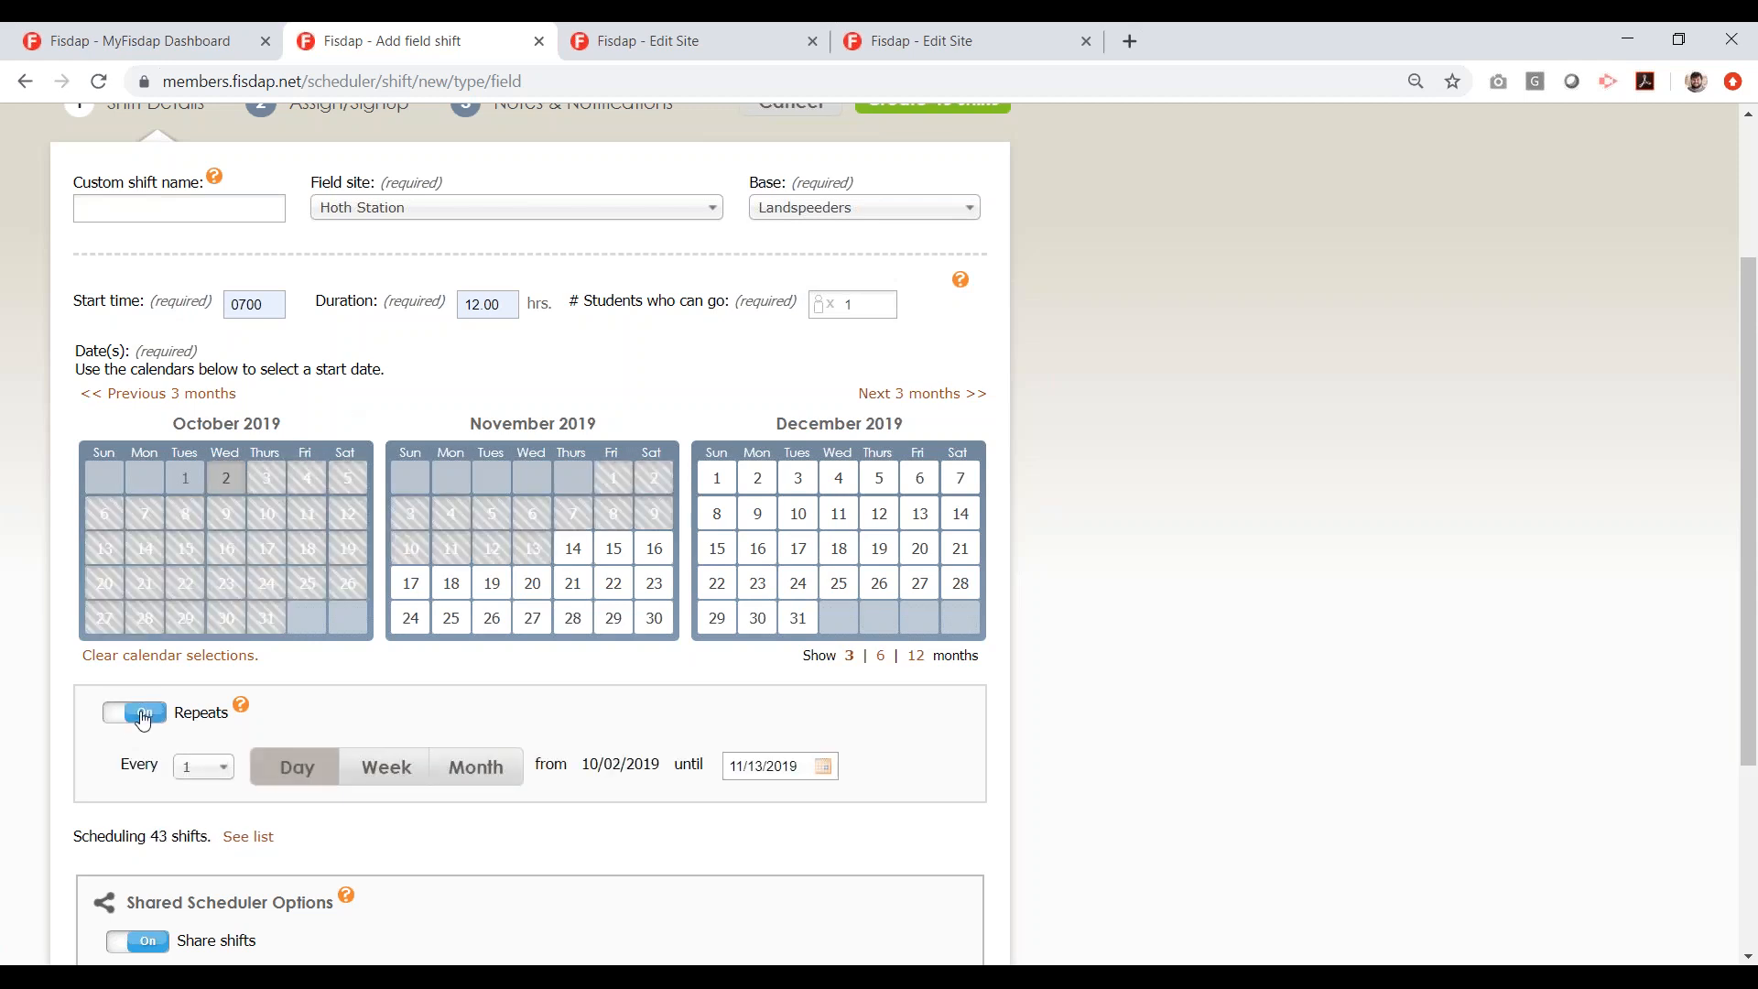
scroll(615, 754, down, 4)
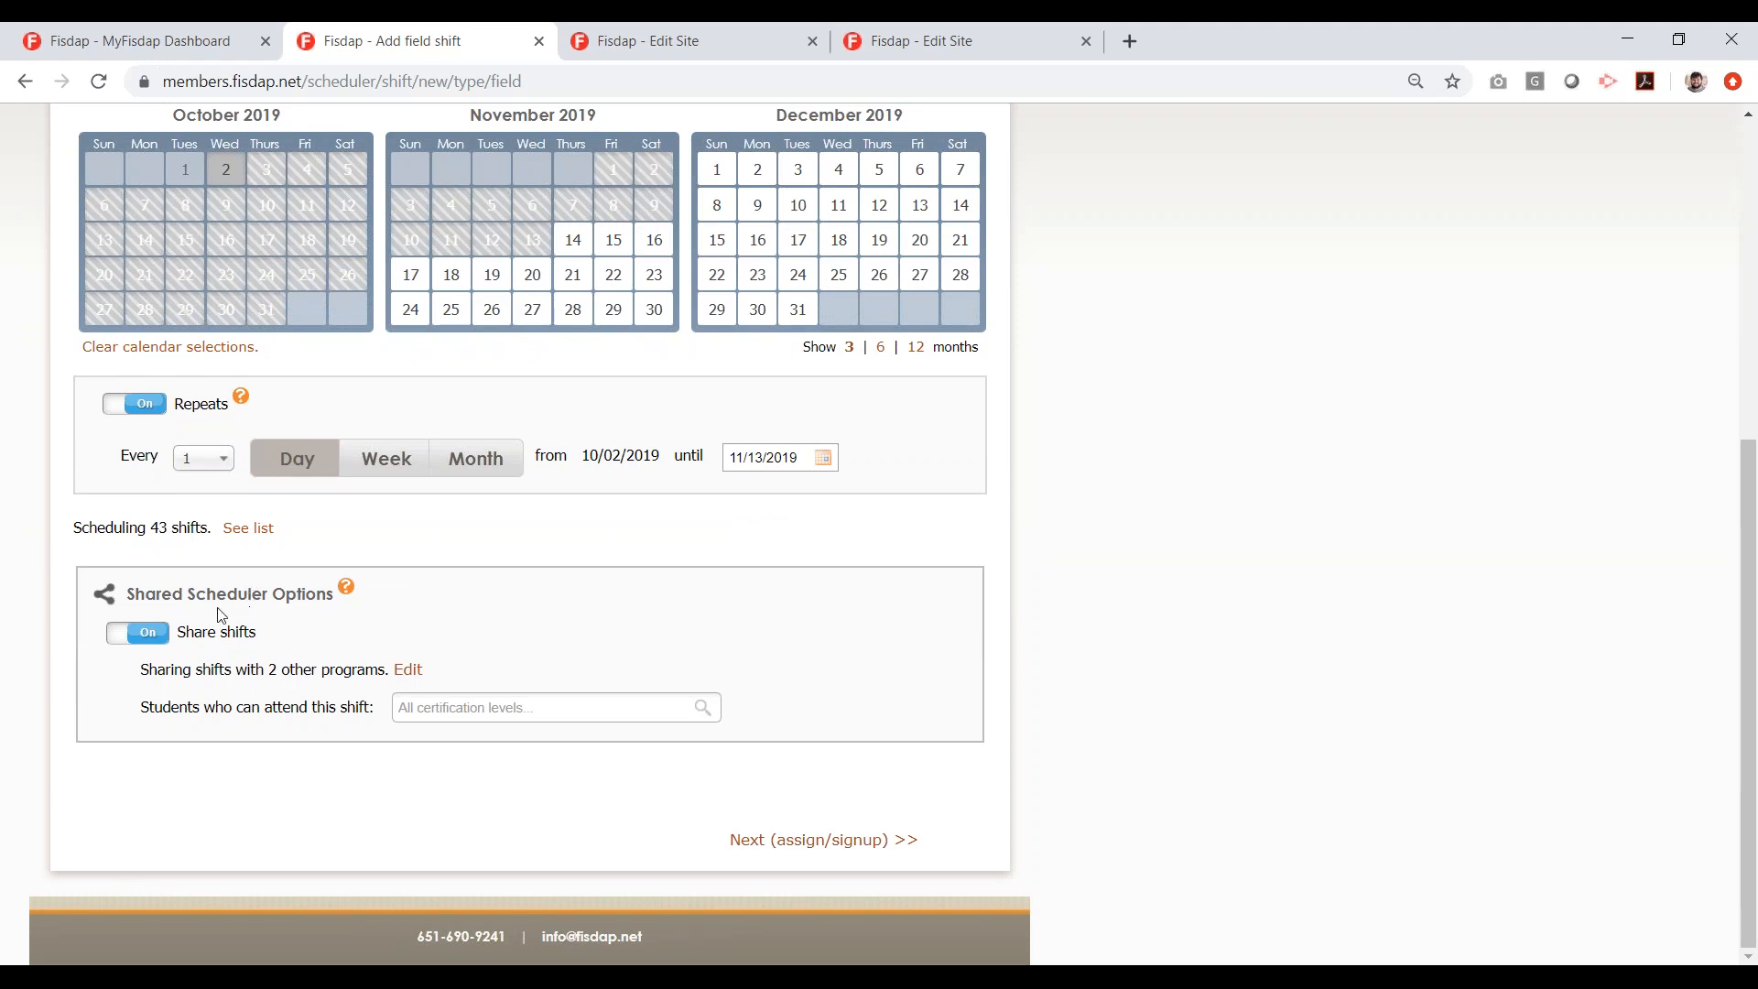
Turn shift sharing off and on again, and exclude Fisdap Demo Program so the shifts are shared only with Fisdap 101
click(160, 644)
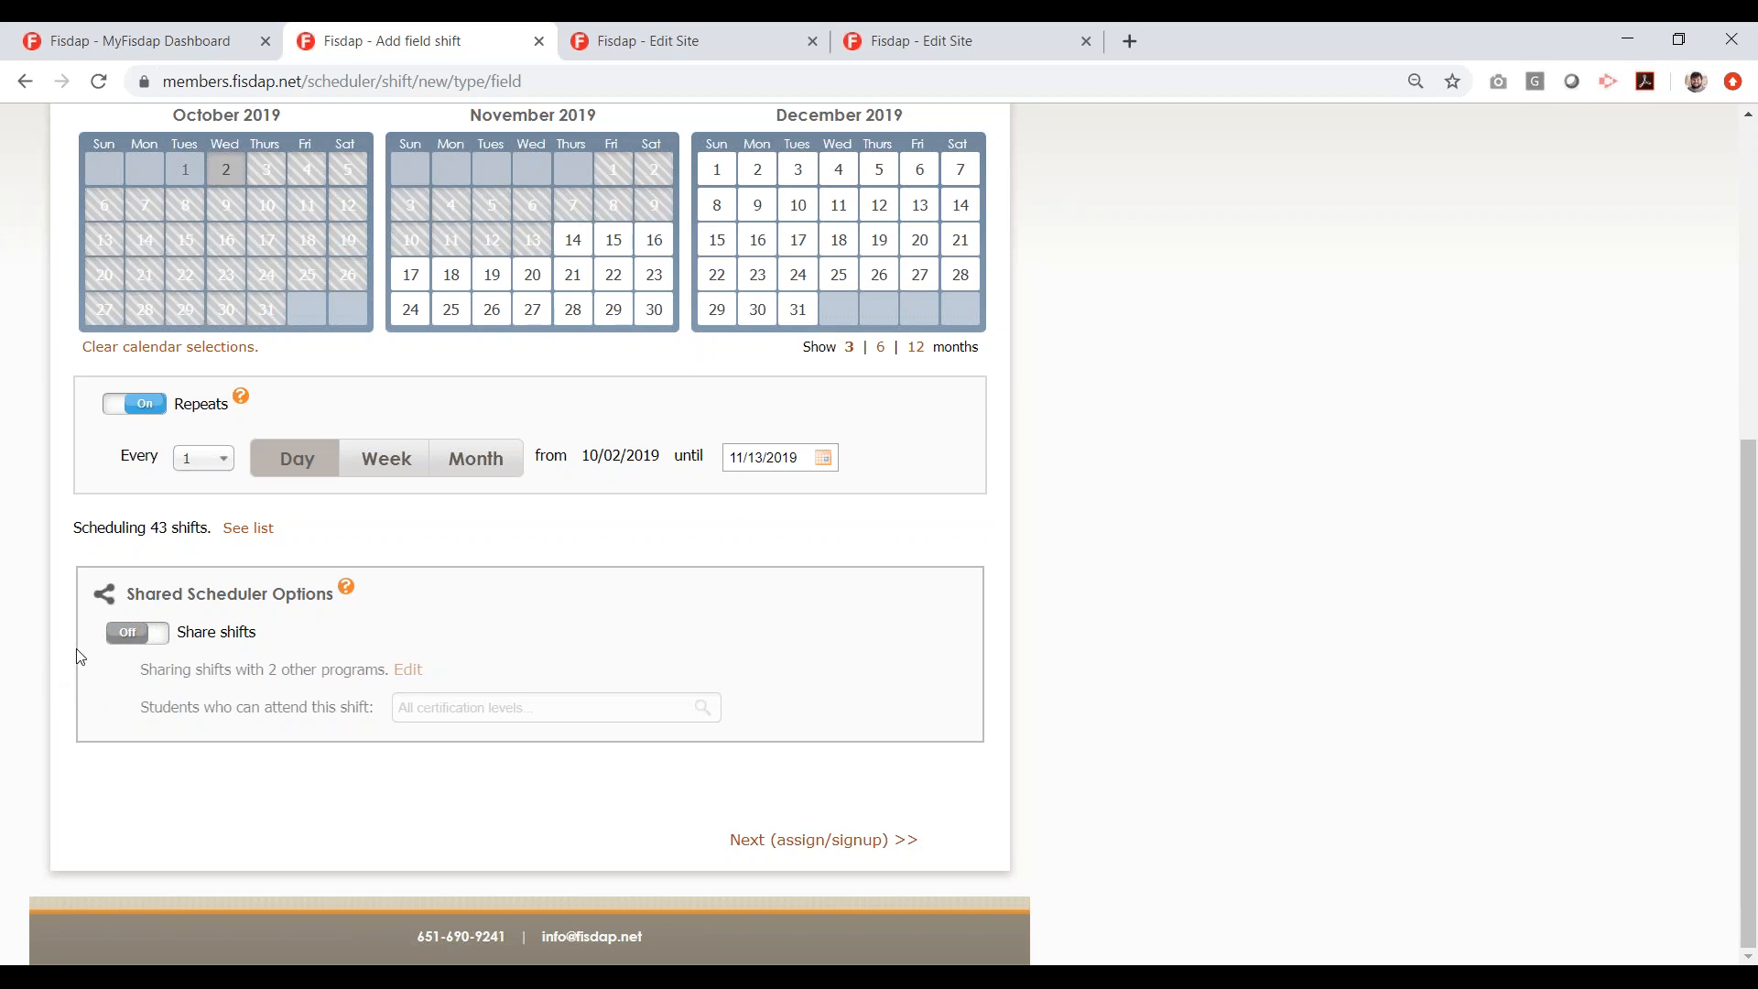
click(119, 643)
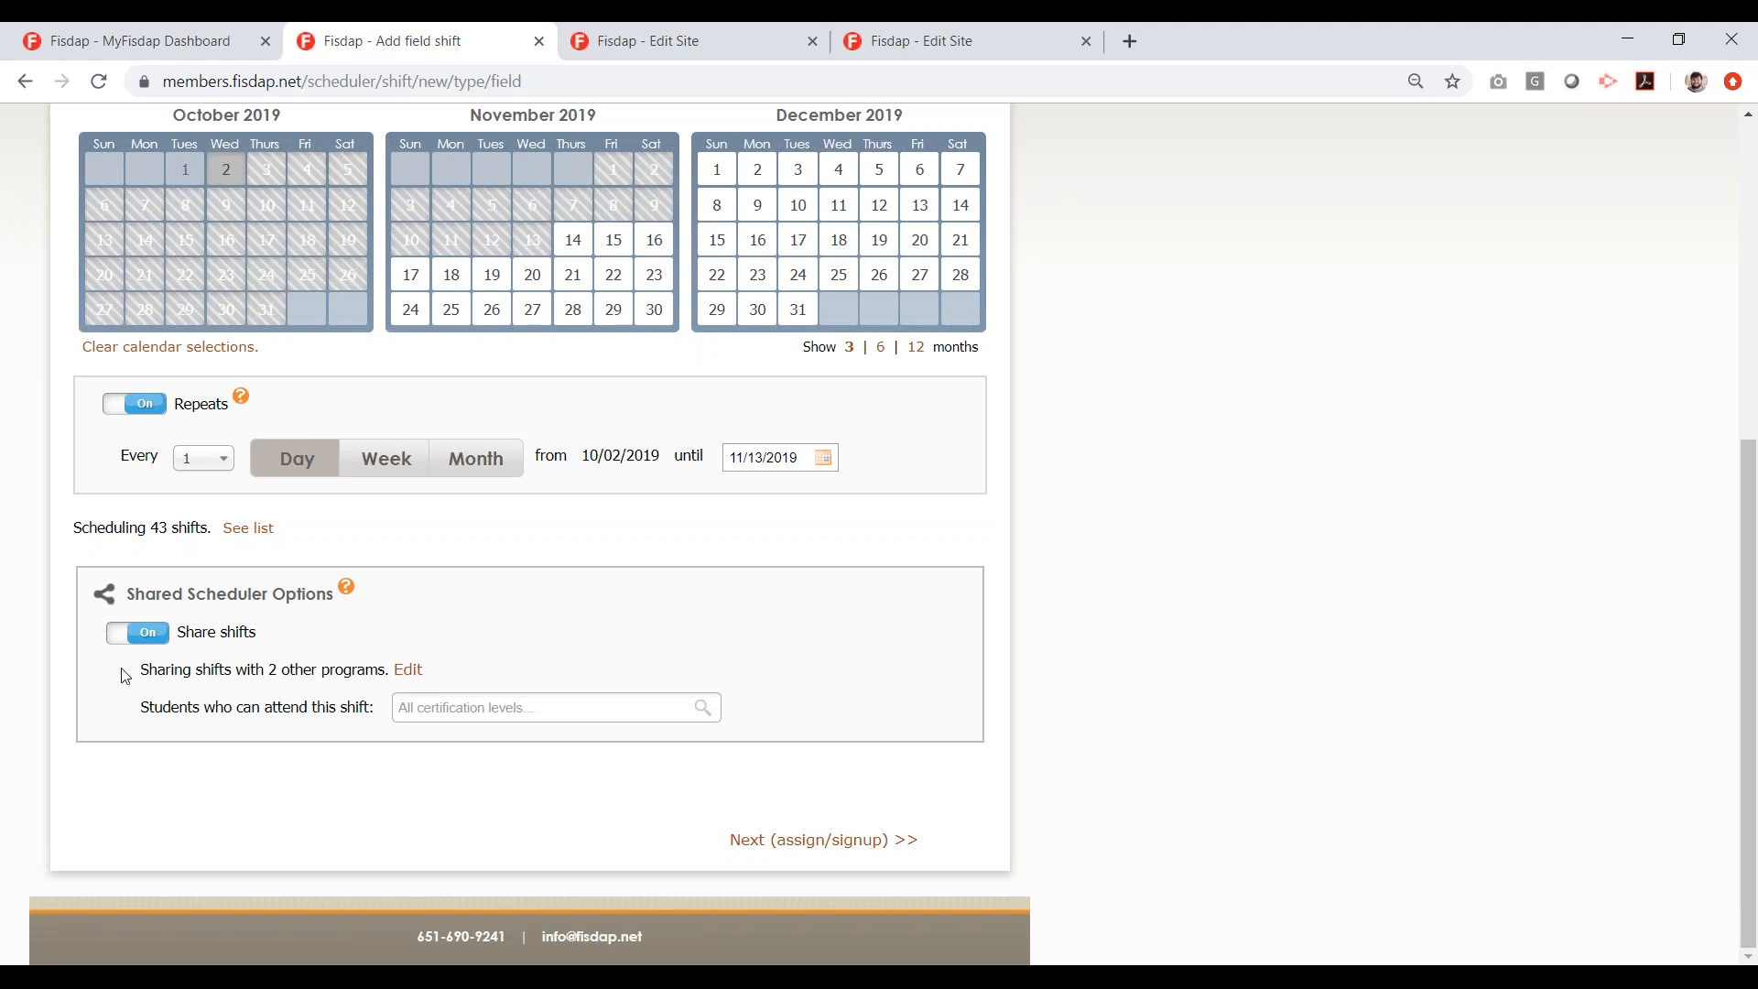
drag(154, 672, 313, 673)
click(378, 663)
click(414, 674)
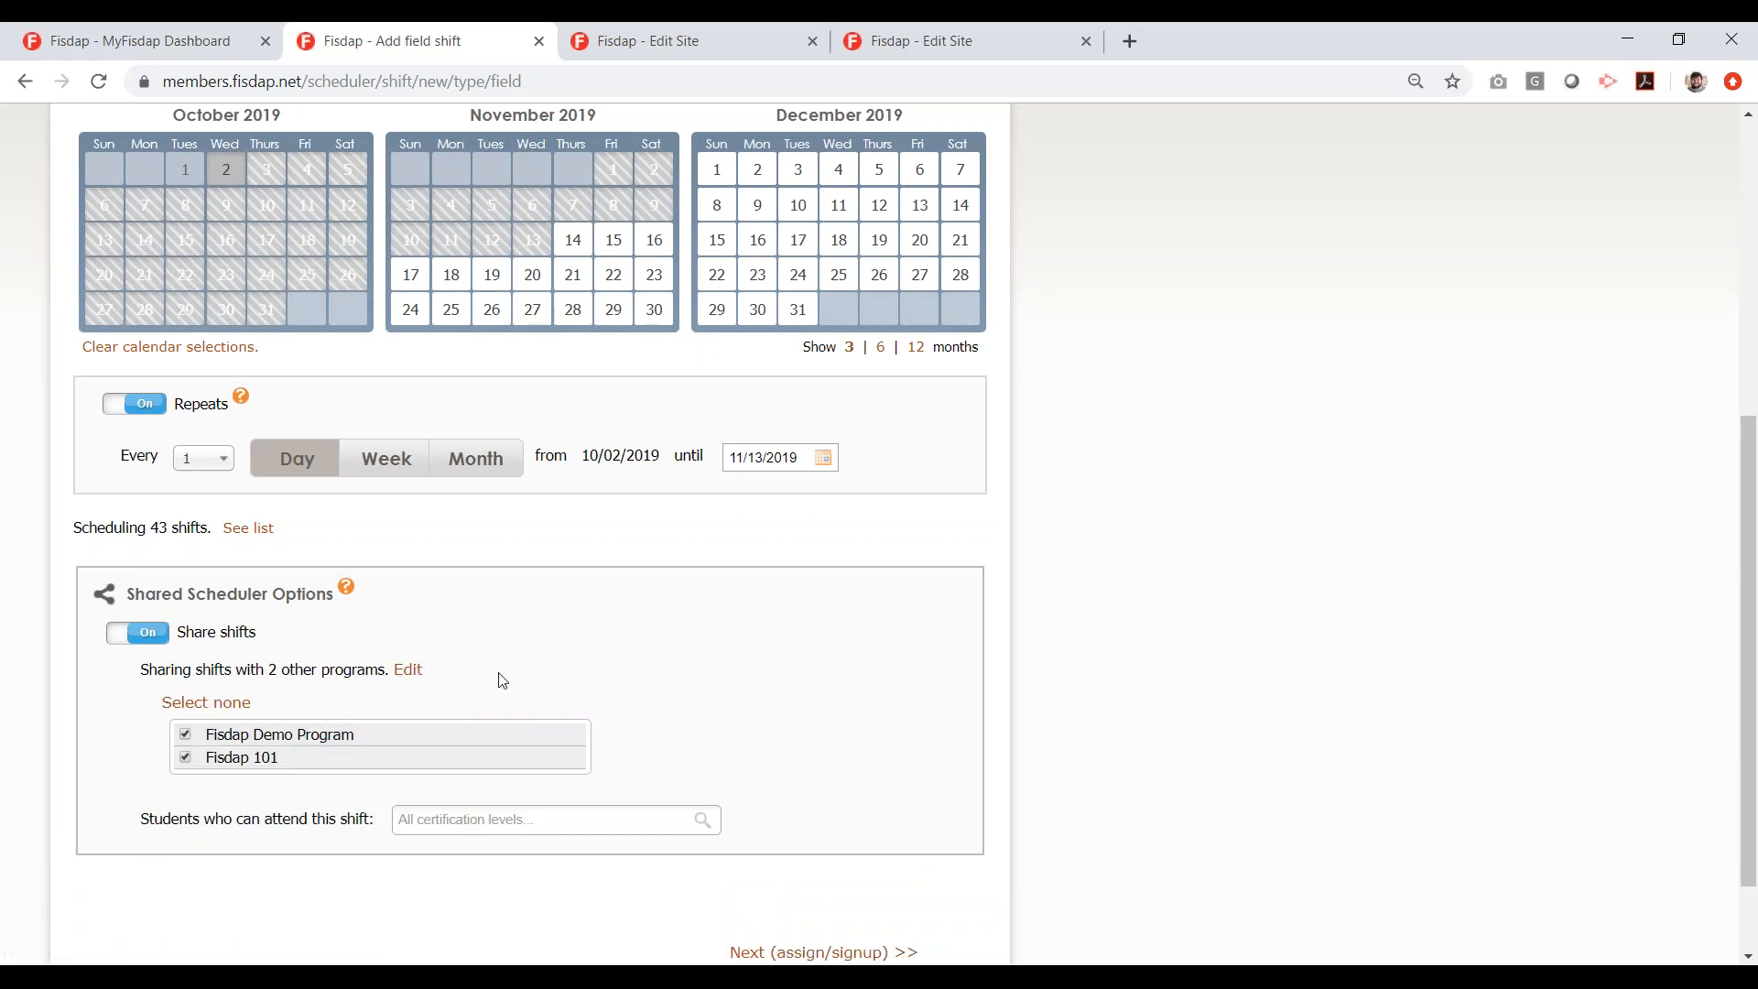
click(292, 735)
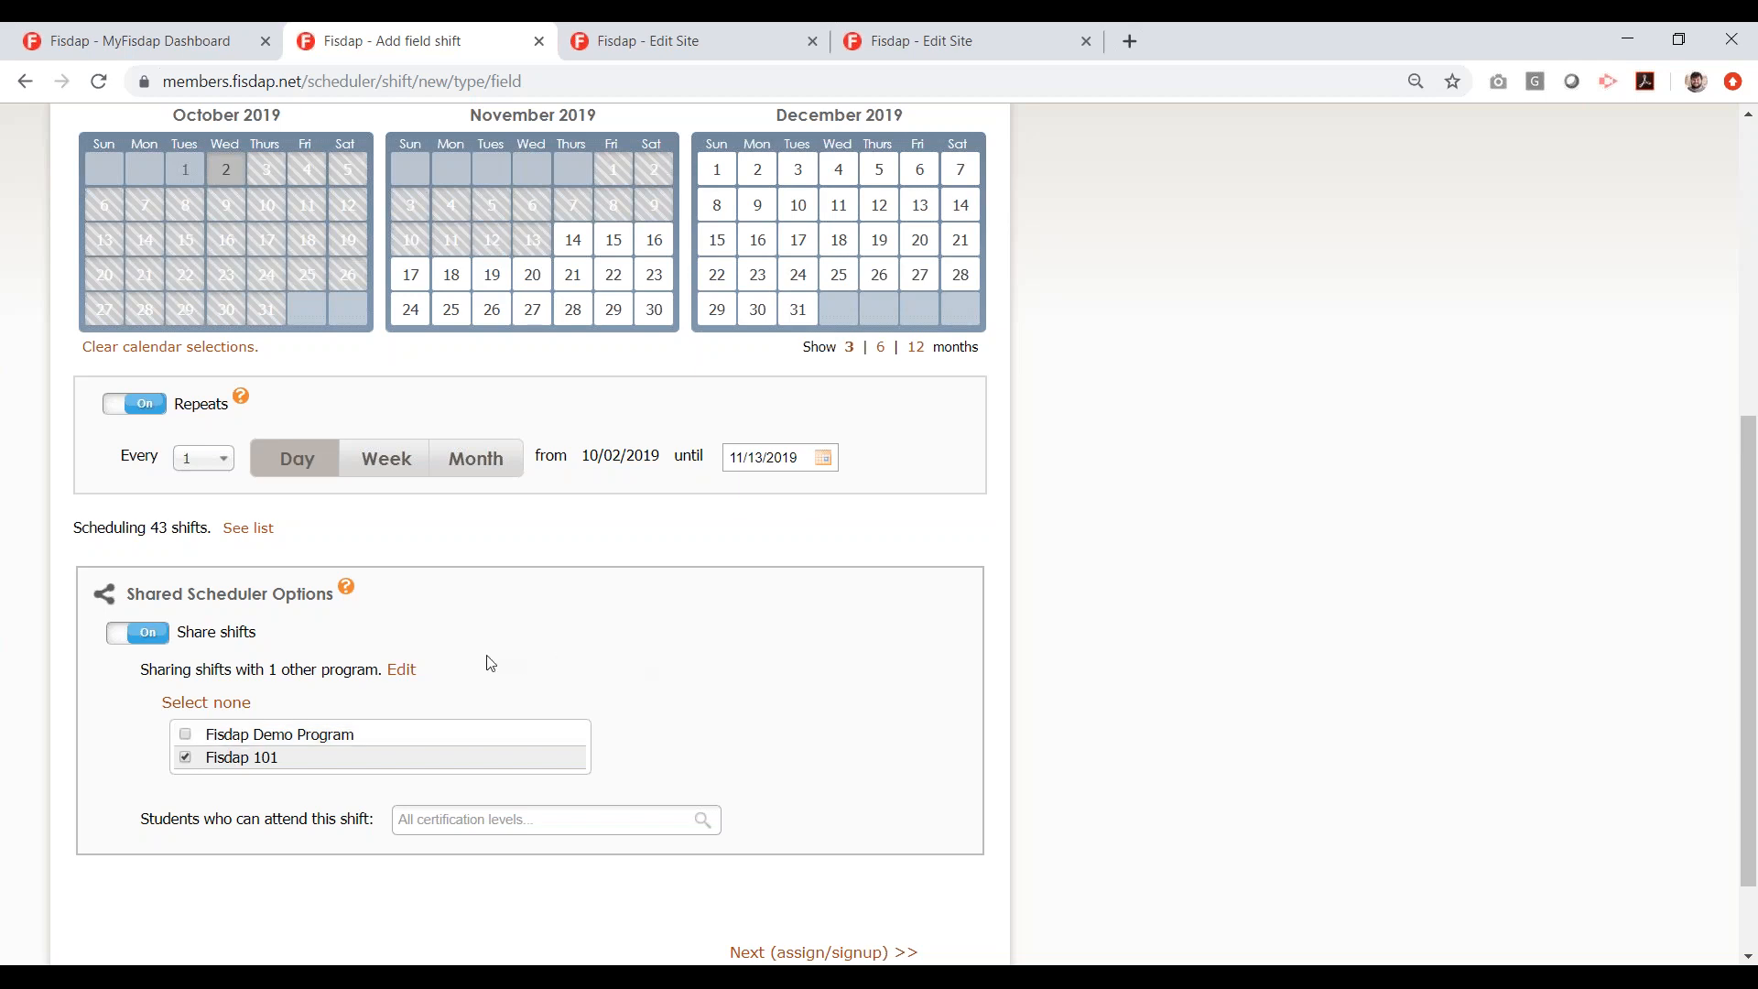
Limit the students who can attend the shared shift to the Paramedic certification level
scroll(486, 661, down, 2)
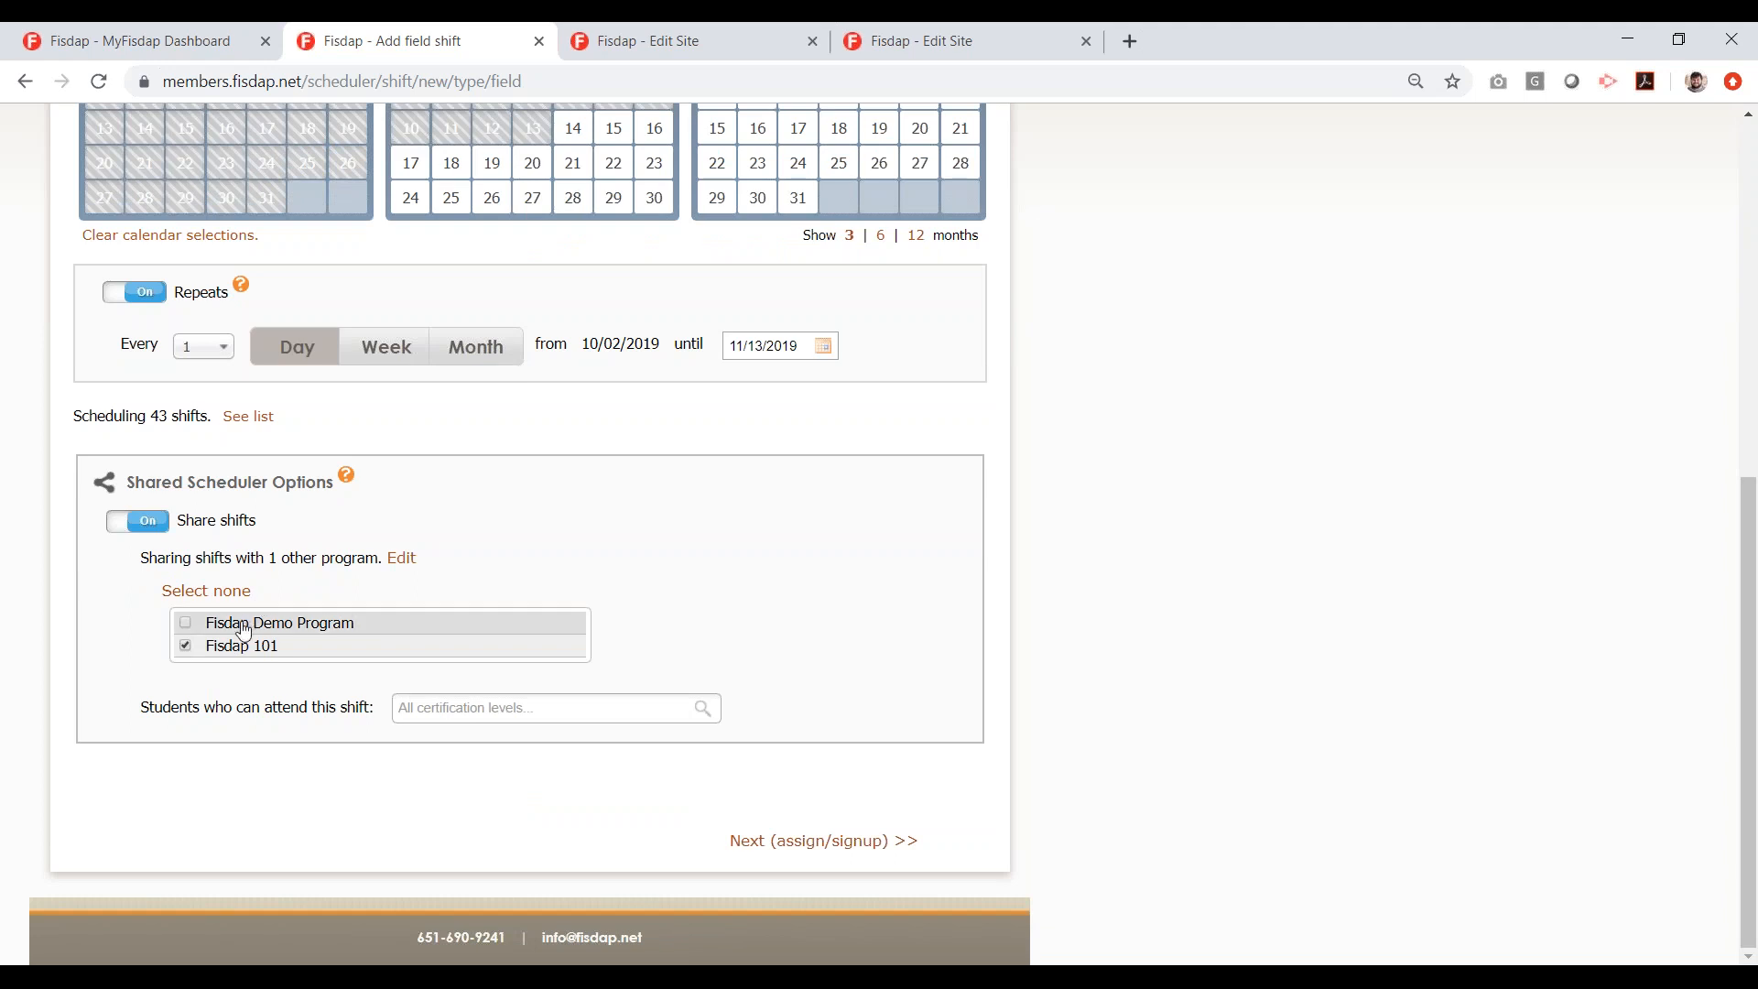
click(437, 711)
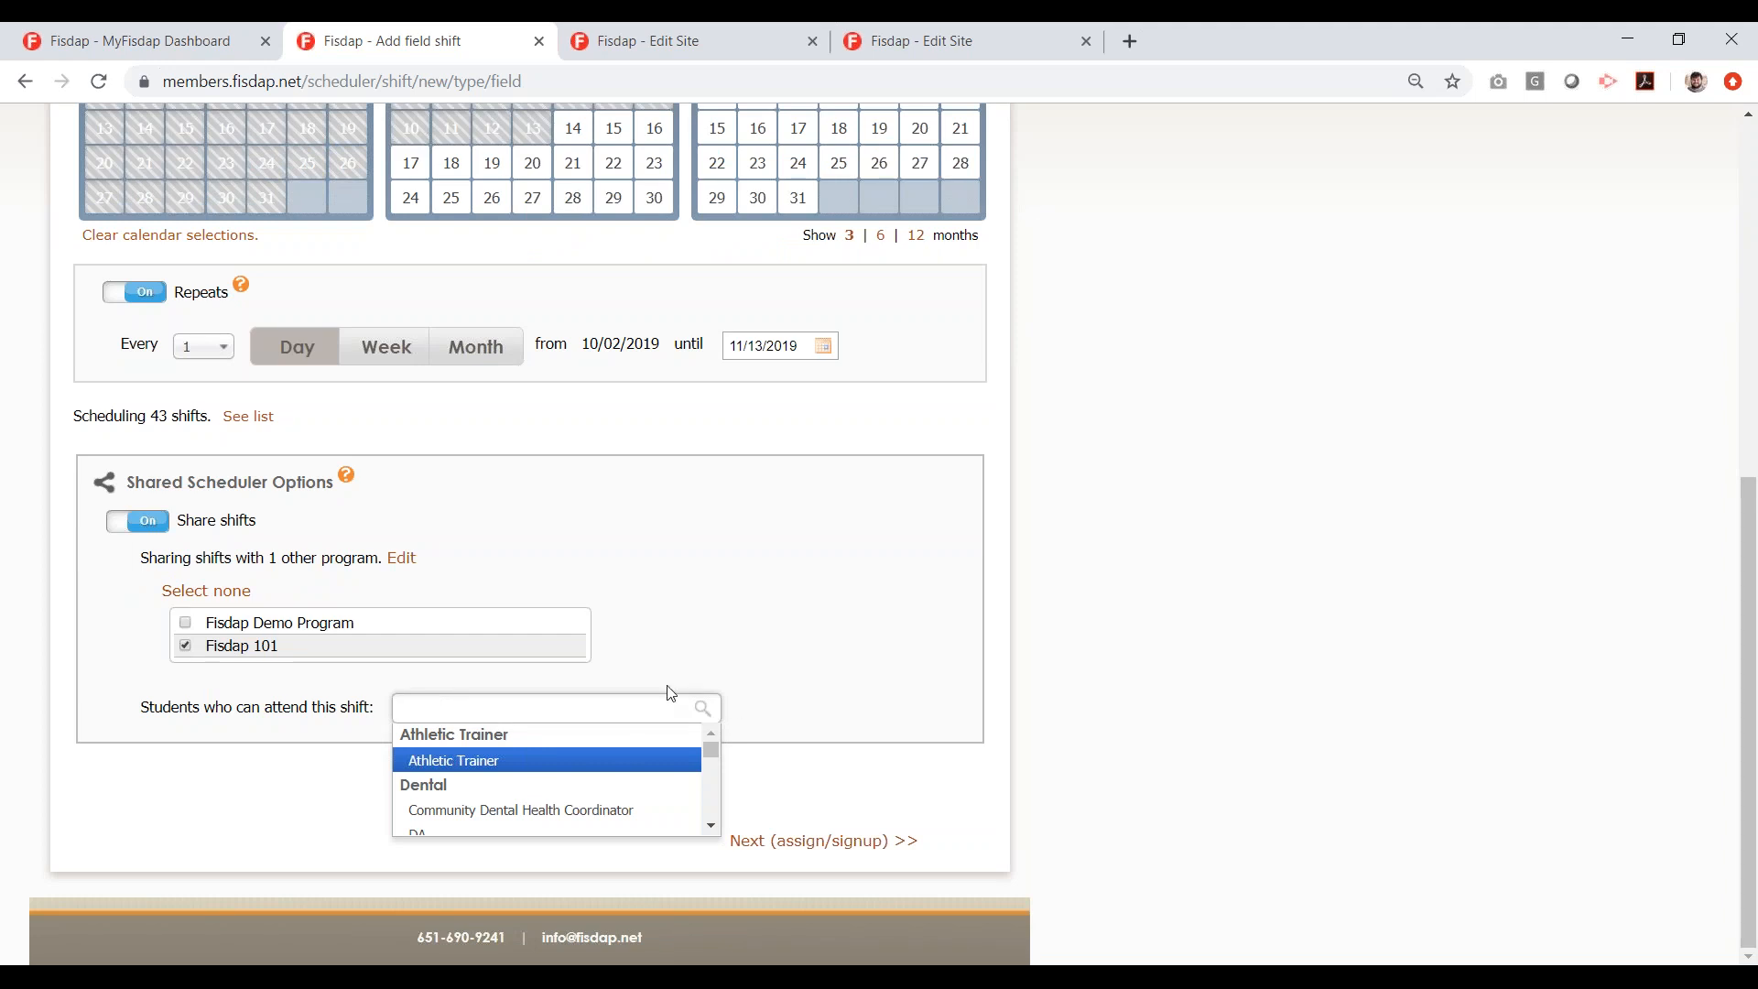
text(para)
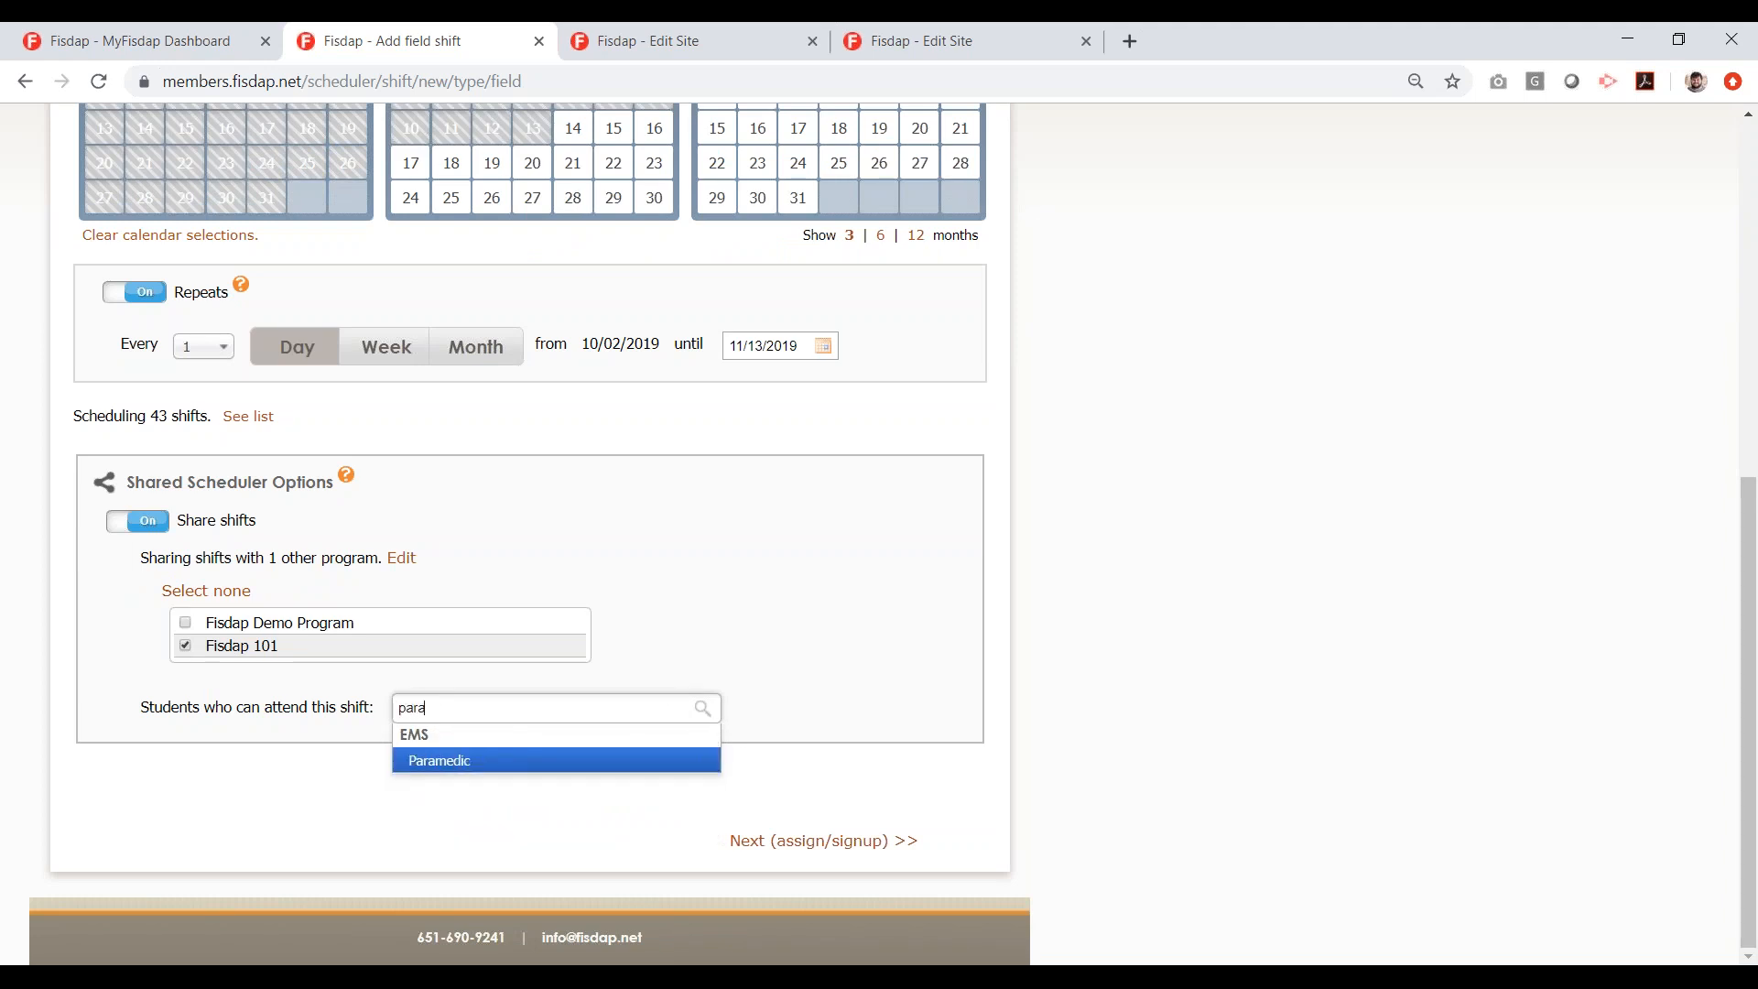
key(Return)
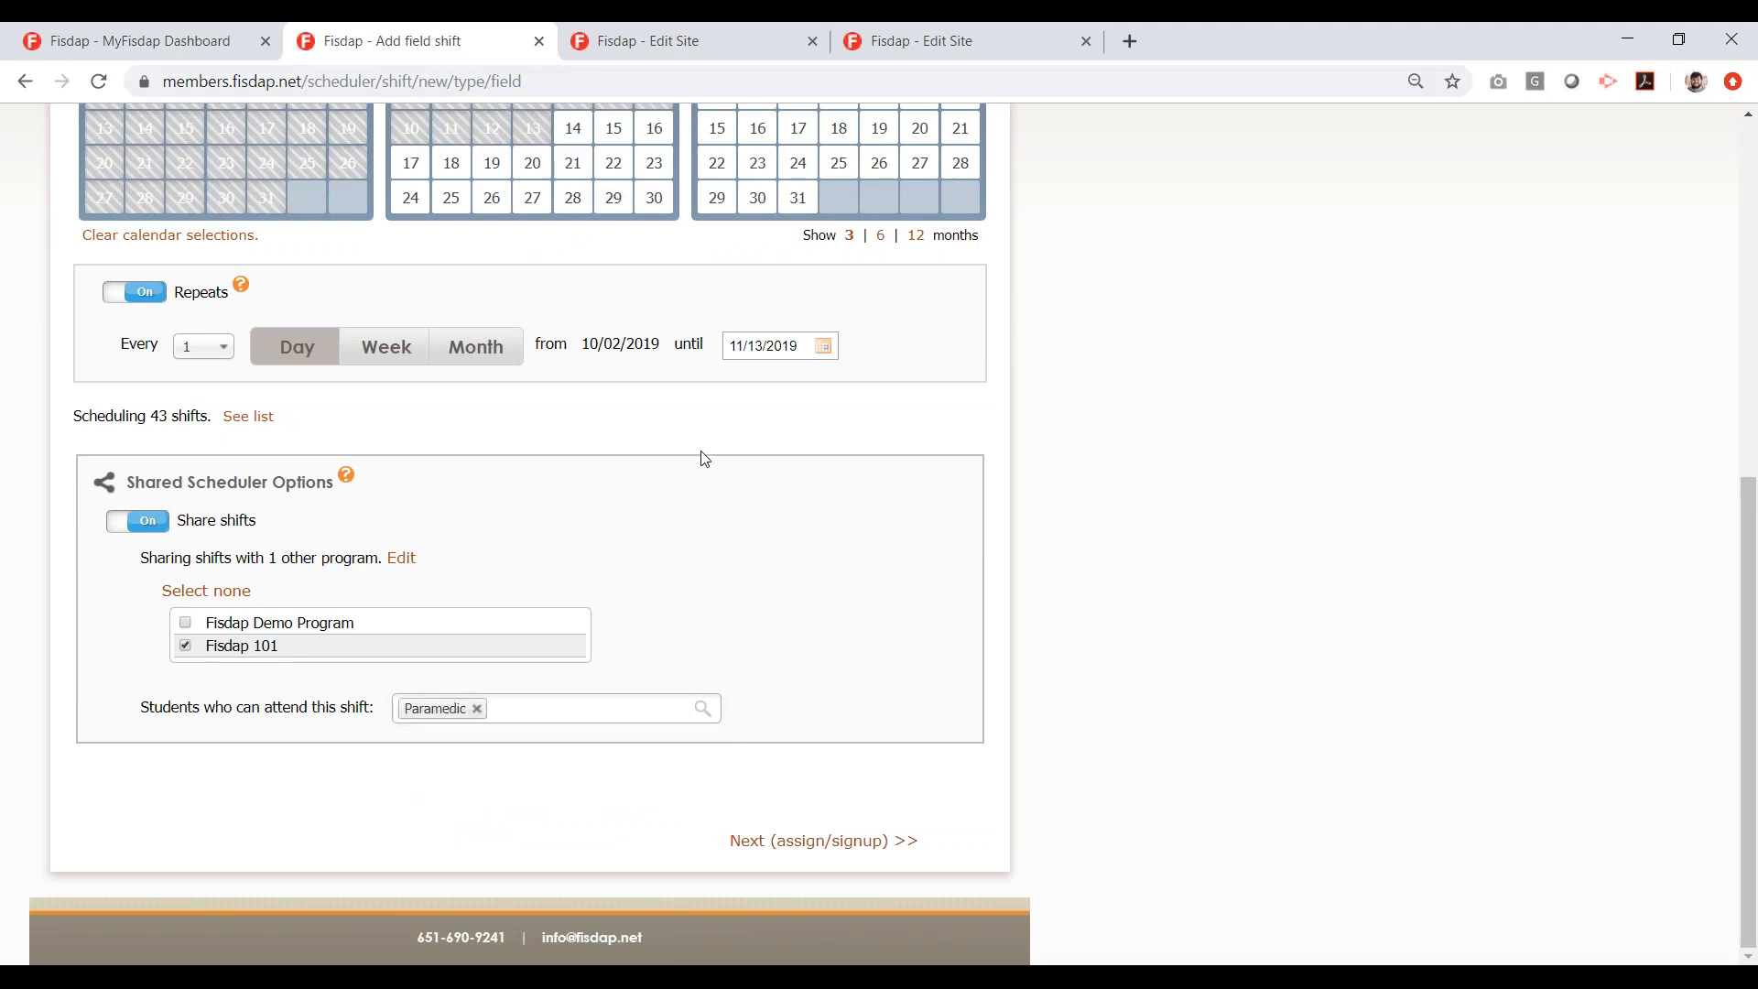
Allow students to sign up until 1 day before the shift starts, and create the series of Landspeeders field shifts
scroll(699, 462, up, 1)
scroll(699, 464, up, 2)
scroll(641, 462, down, 2)
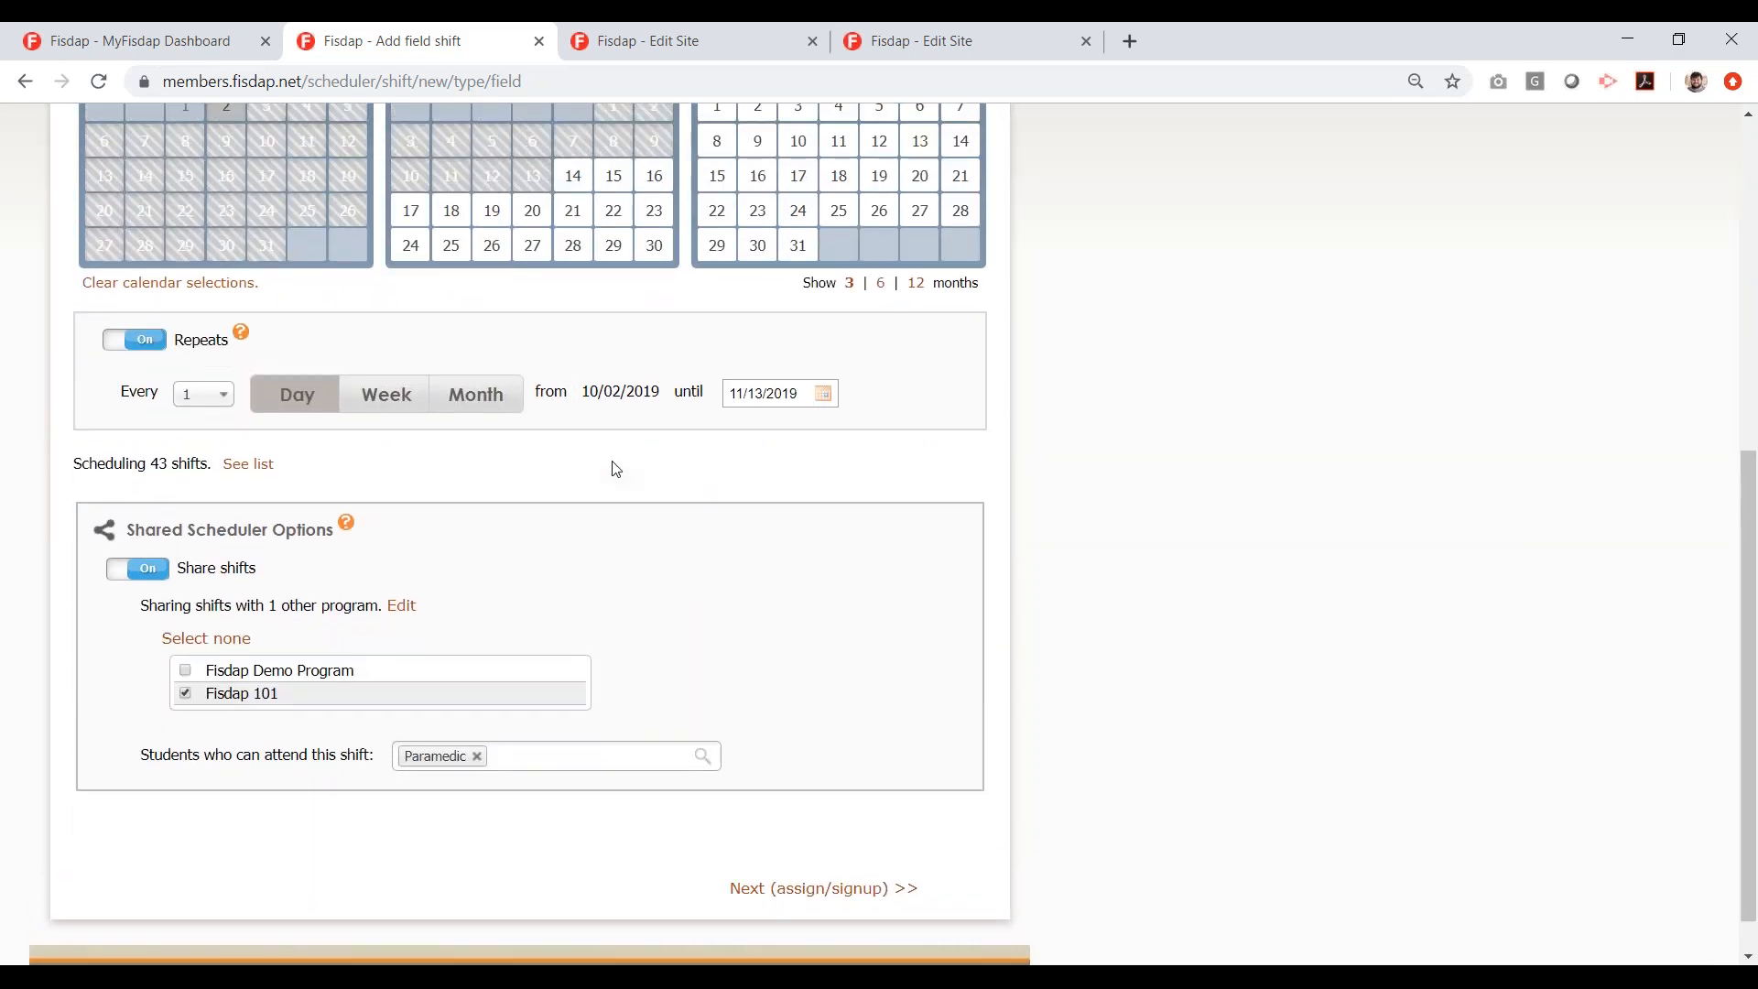
scroll(609, 467, up, 3)
scroll(350, 360, up, 4)
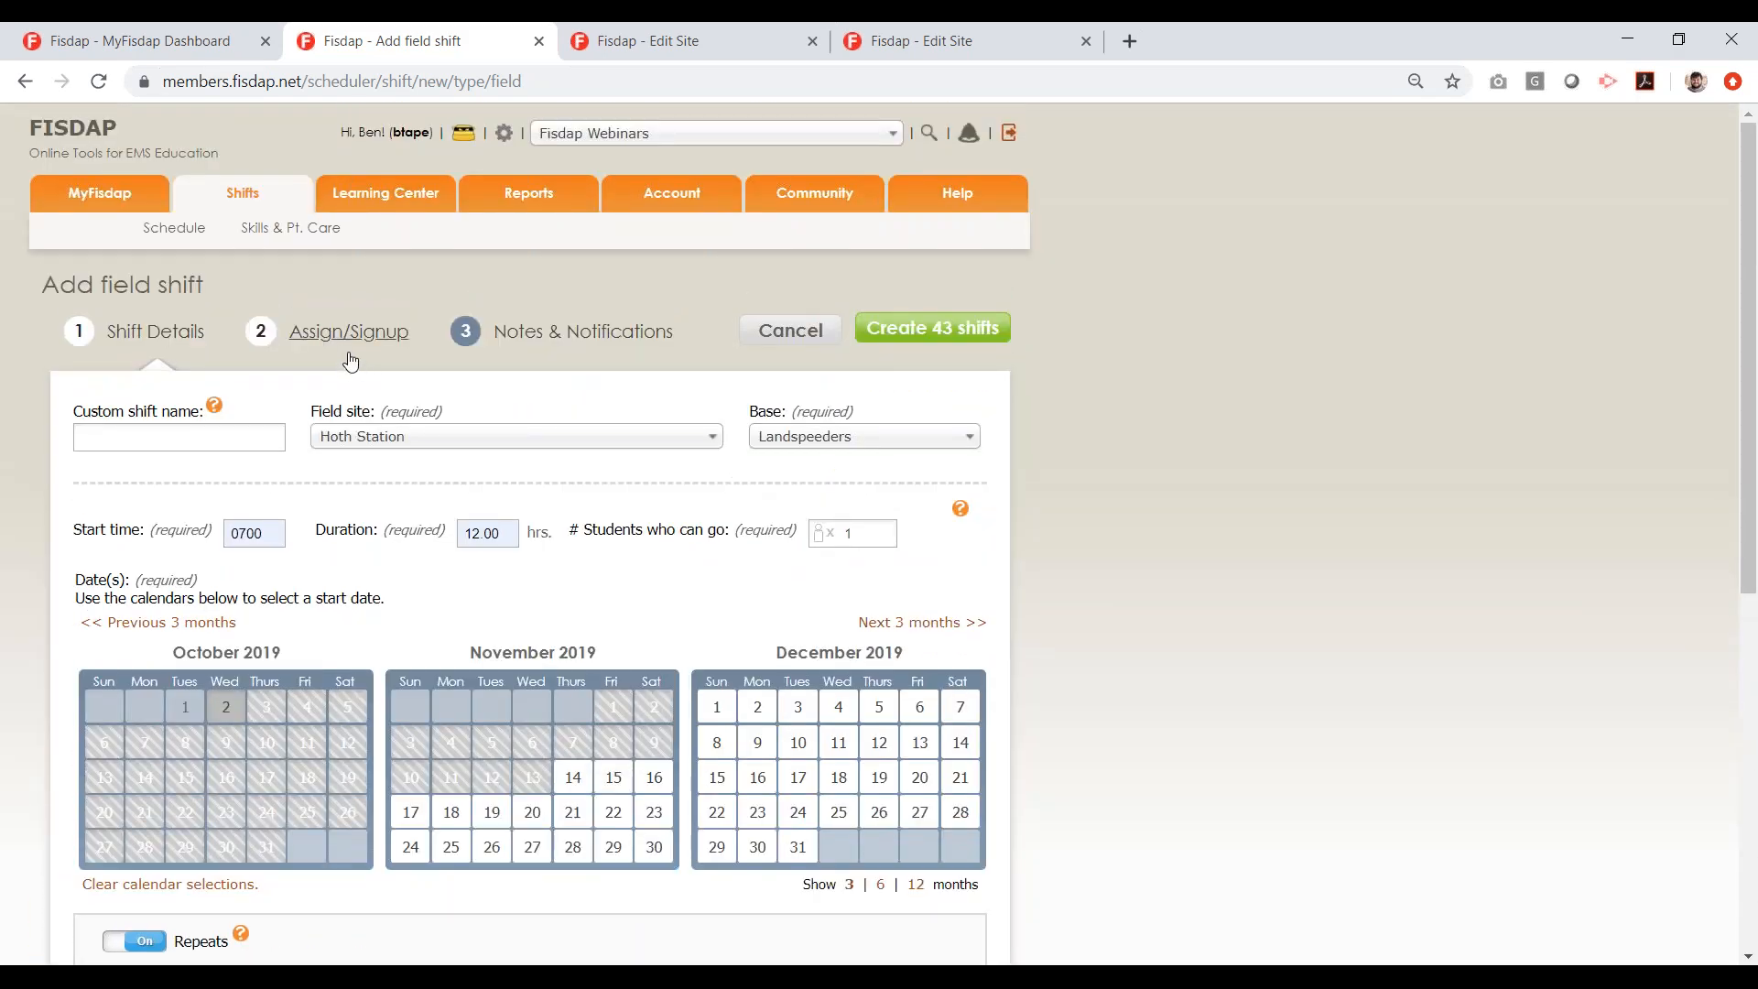
click(349, 353)
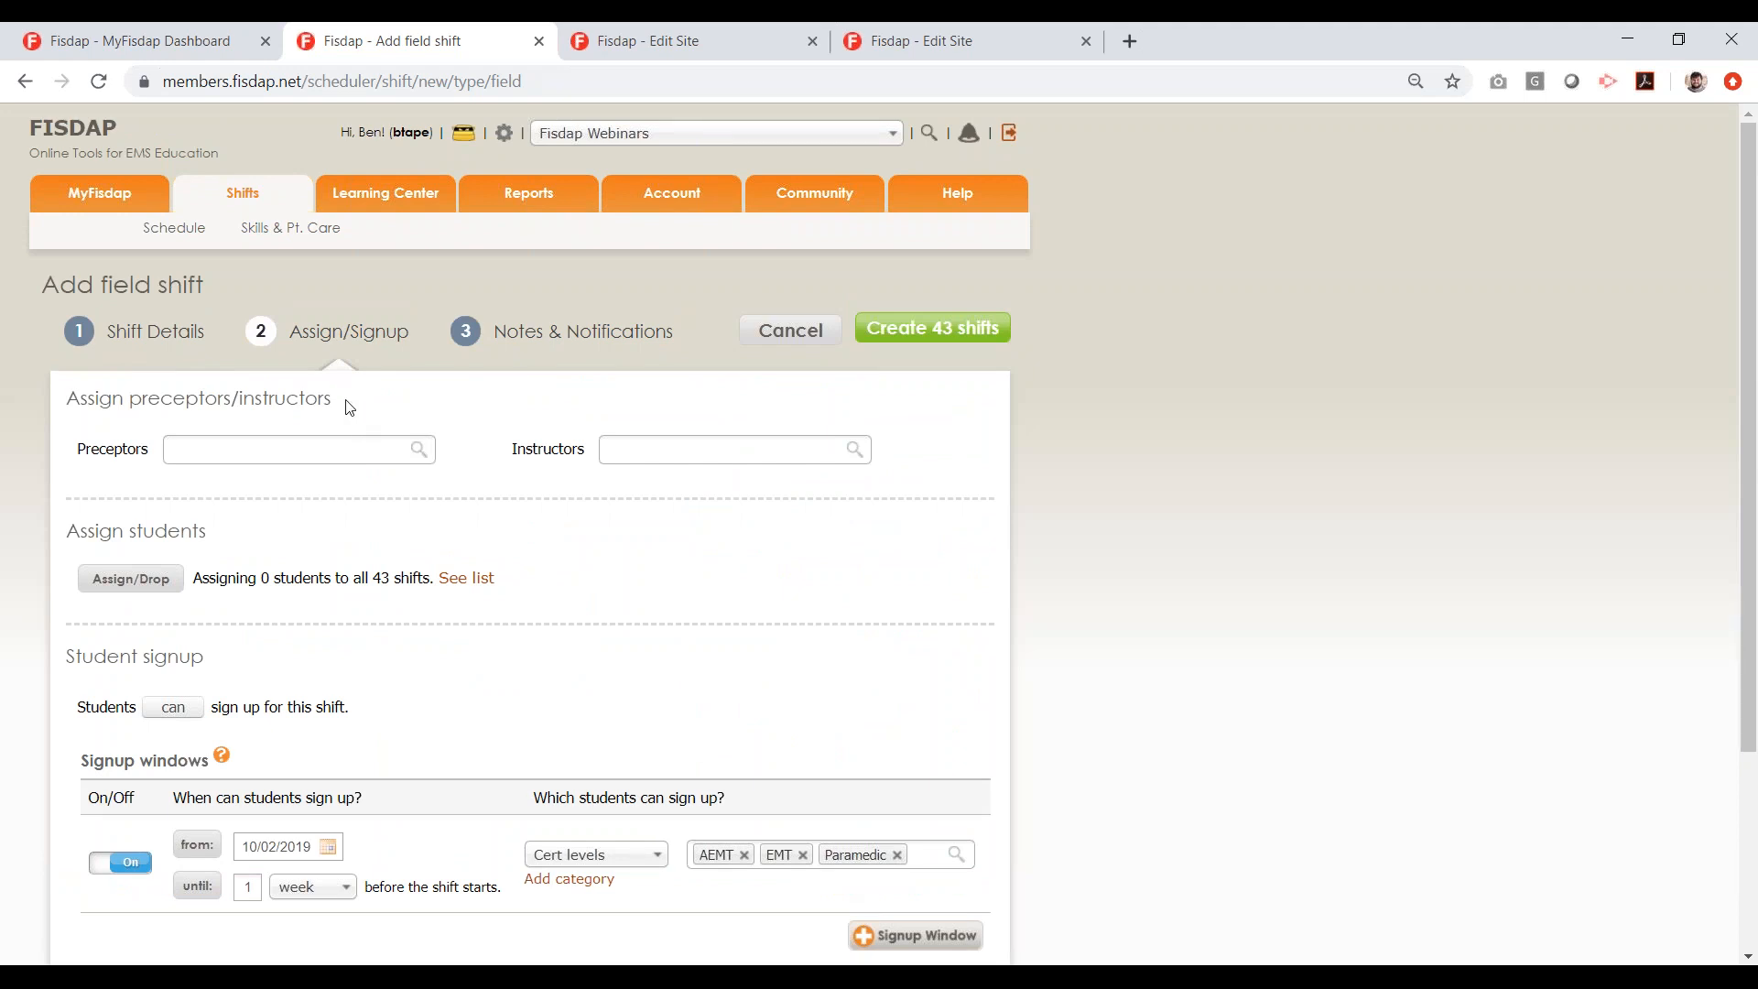
scroll(343, 406, down, 3)
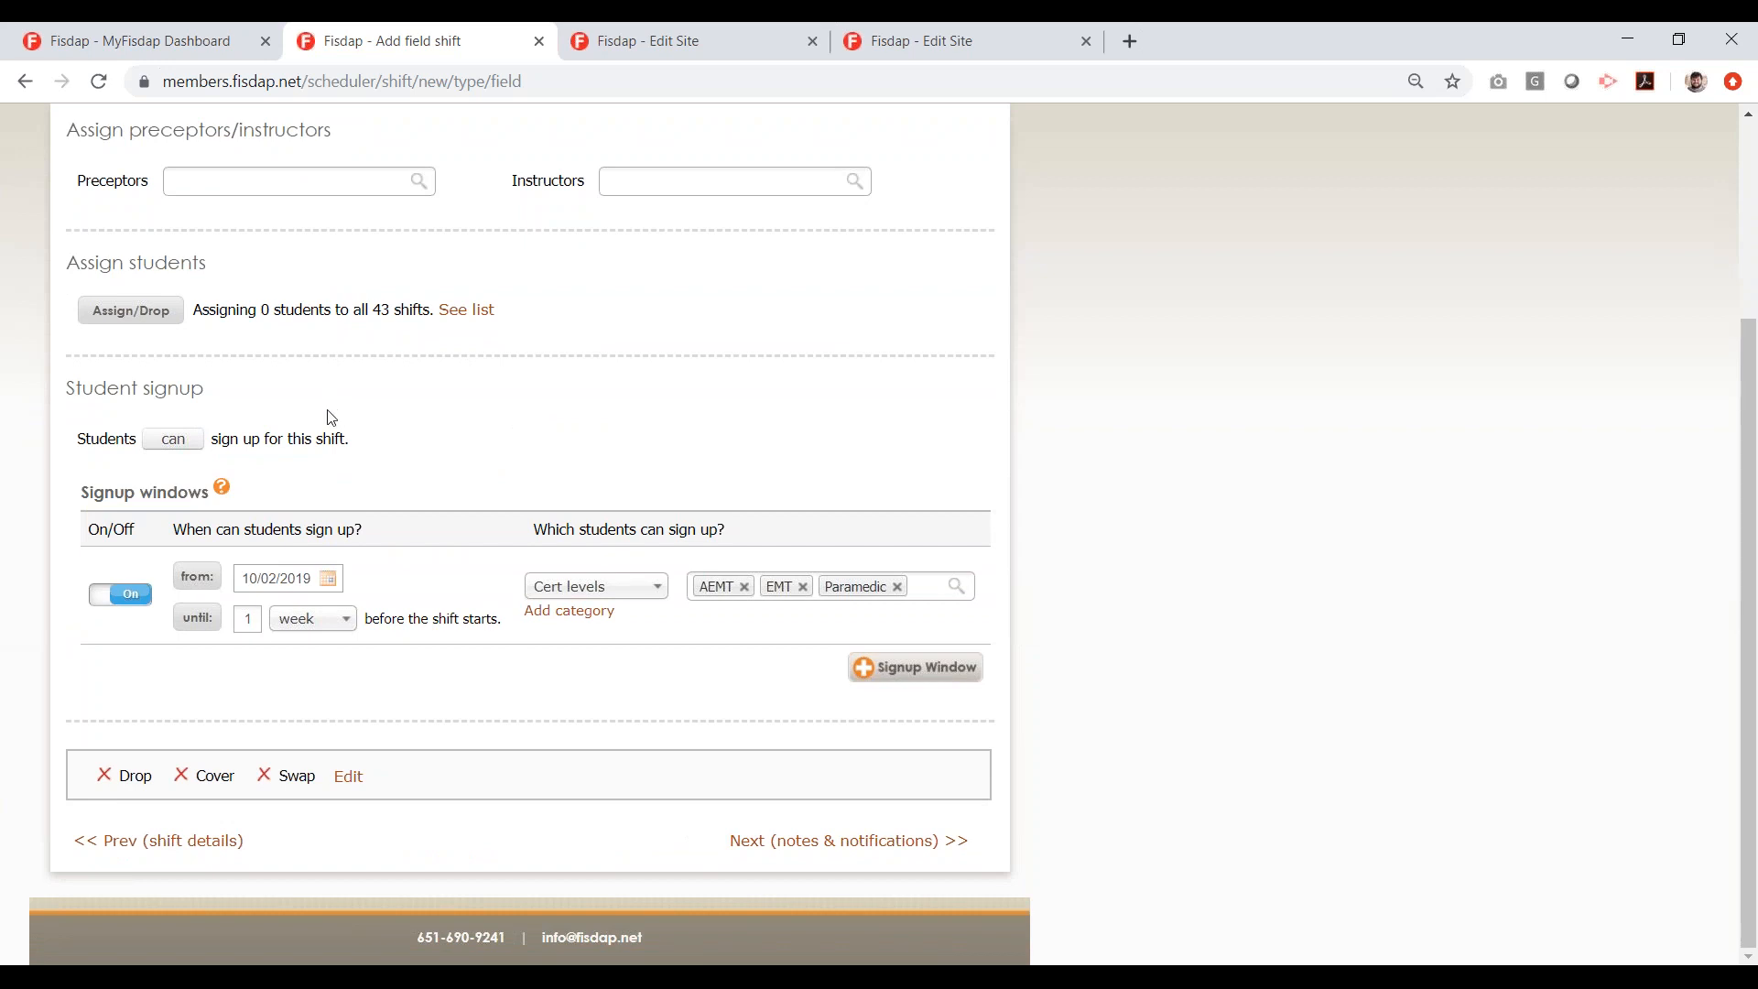
scroll(331, 417, up, 1)
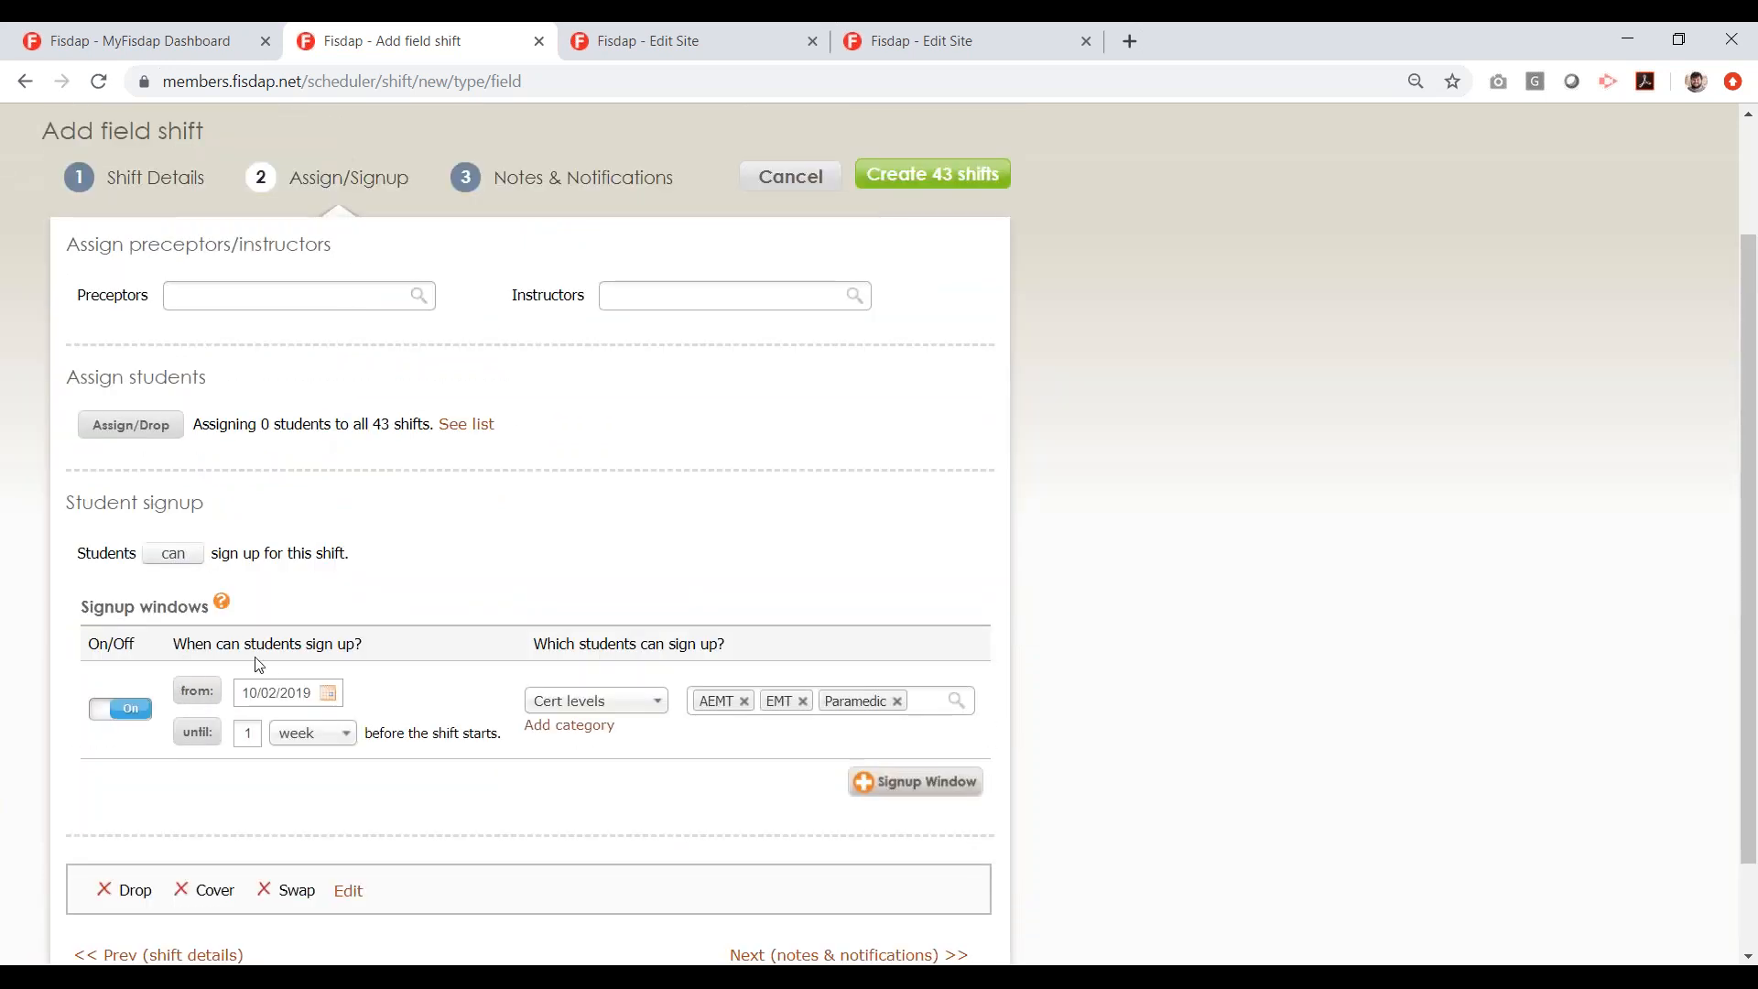
scroll(252, 682, down, 1)
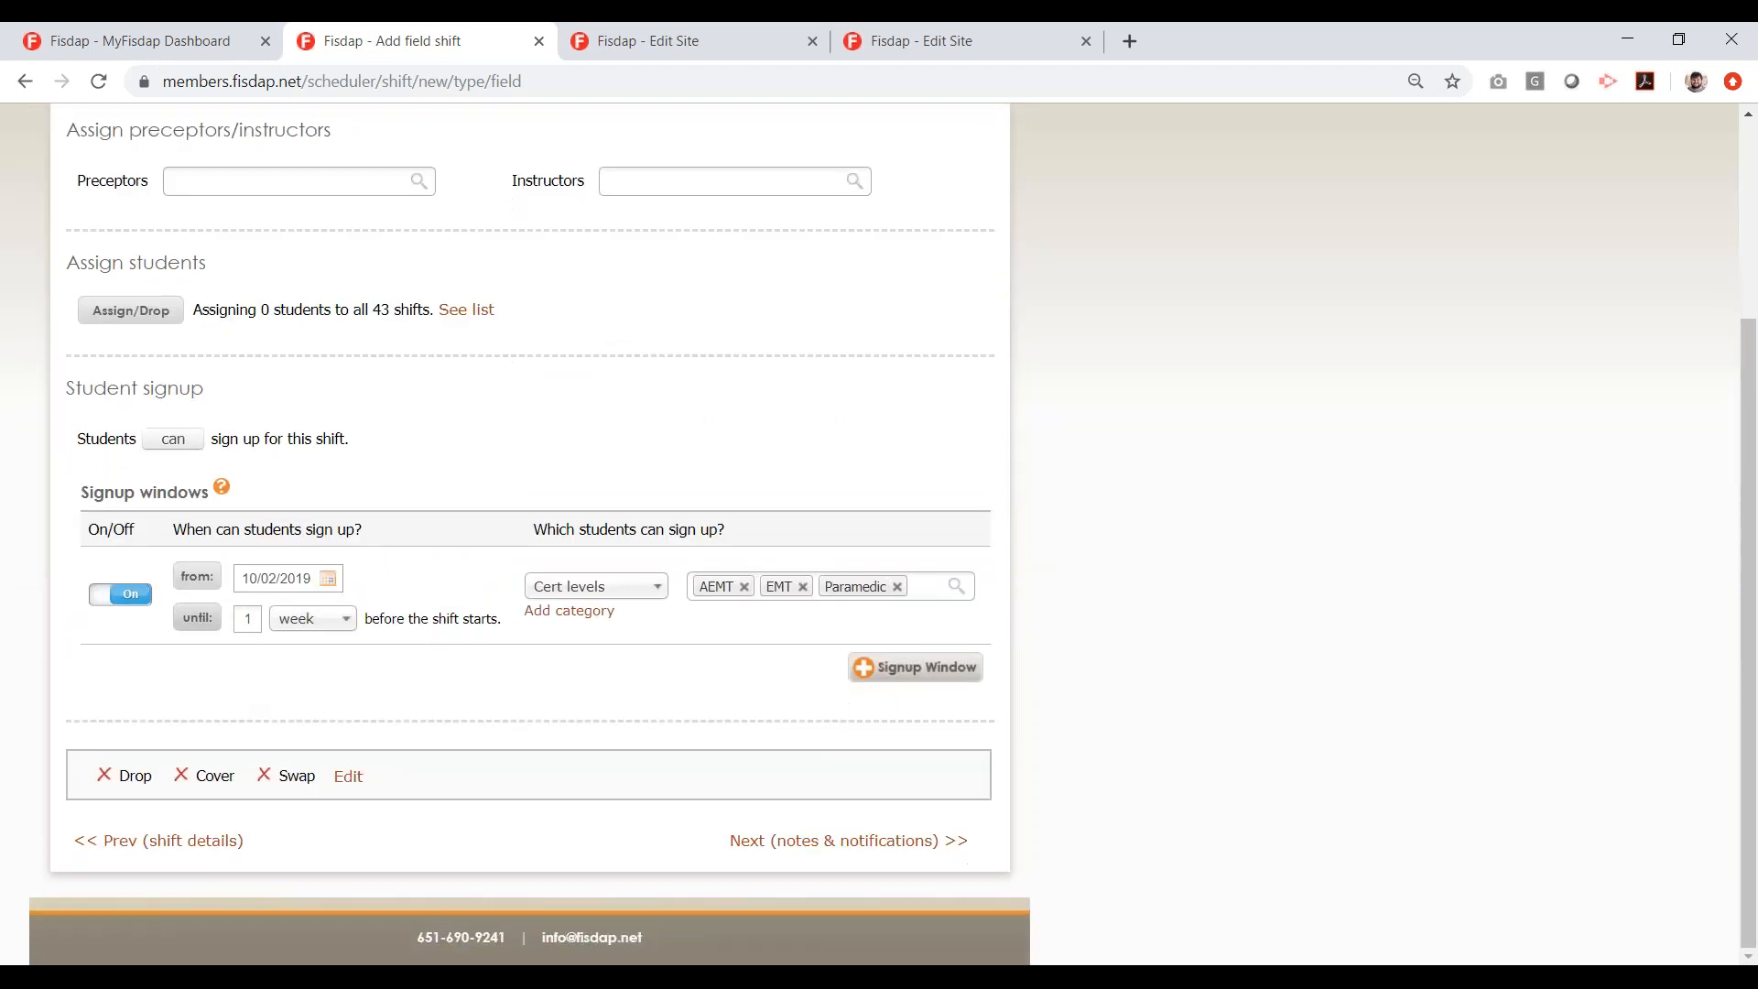
click(302, 620)
click(300, 656)
scroll(641, 550, up, 3)
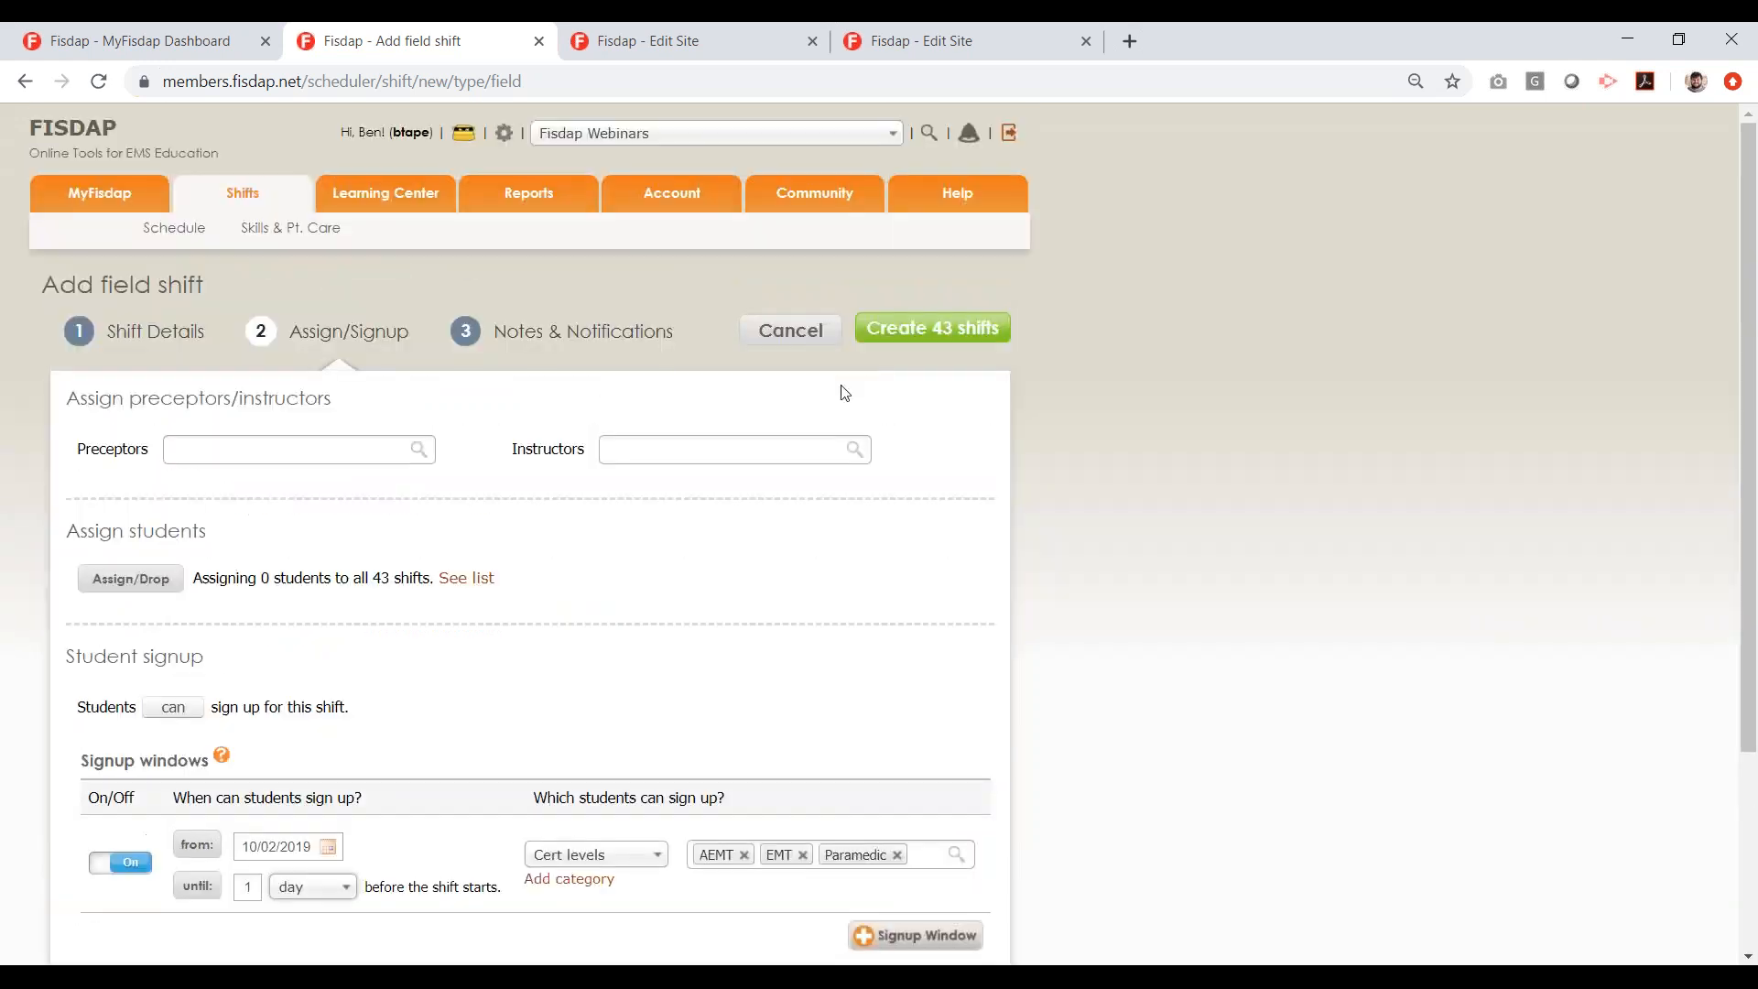
click(934, 327)
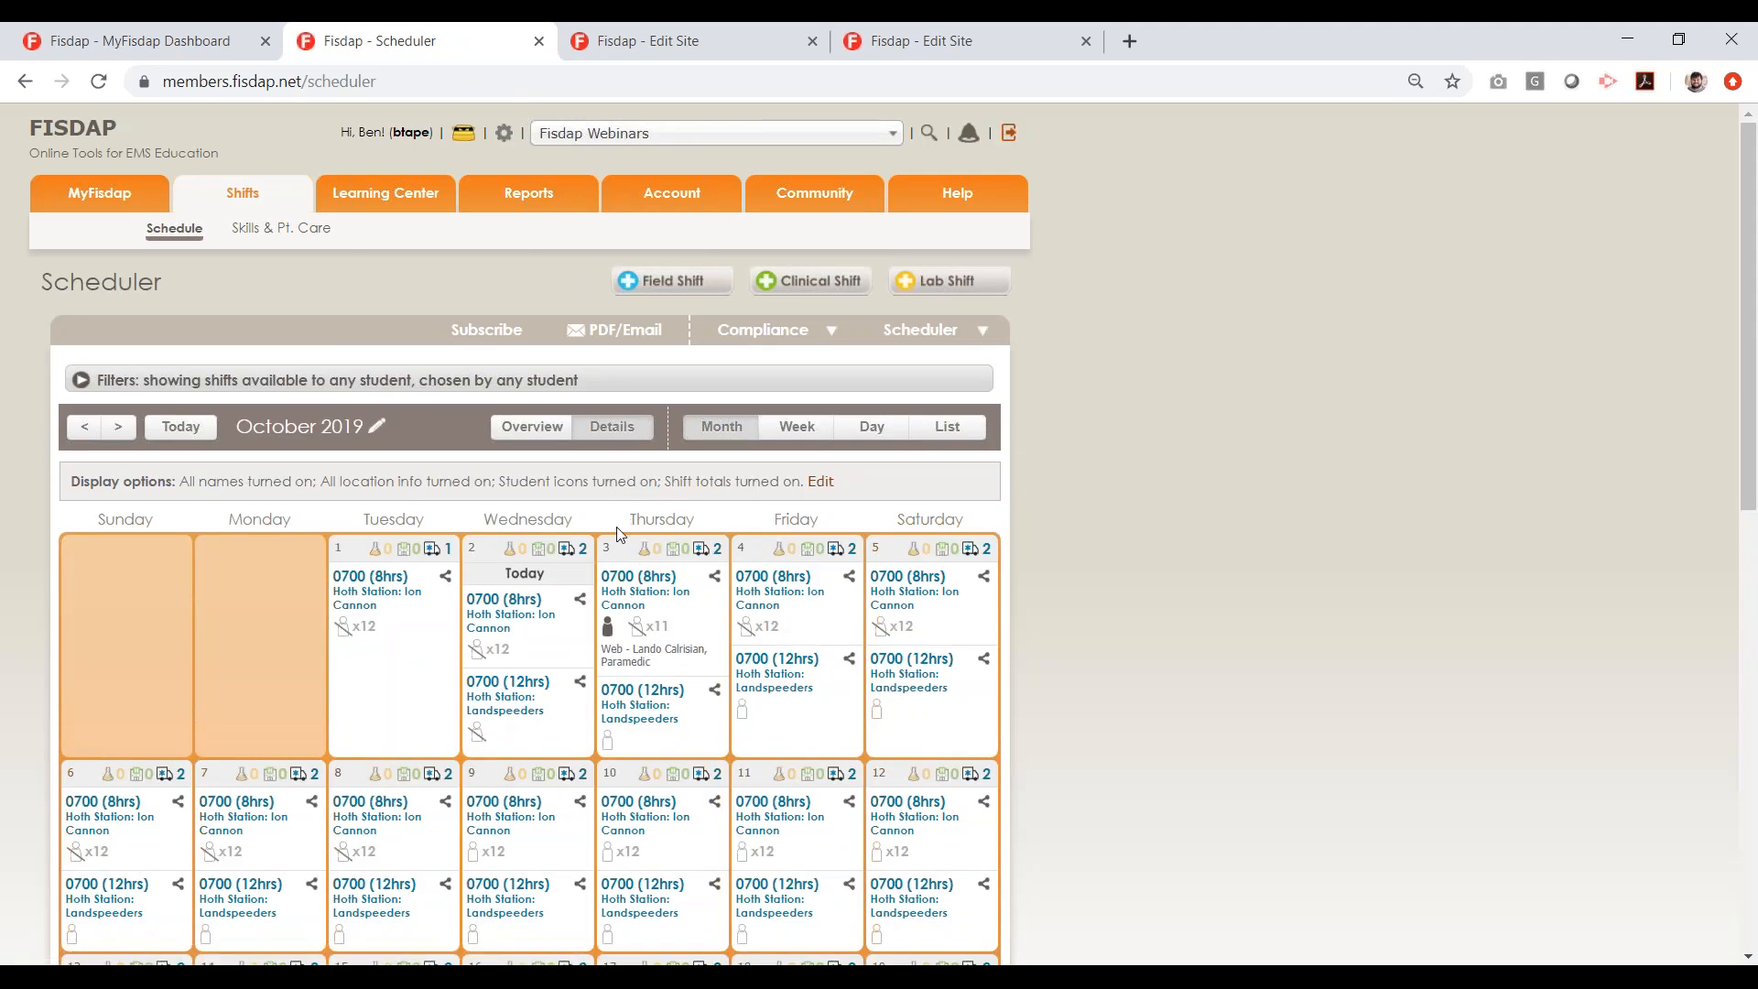
Check the sign-up details of the October 2 and October 3 12-hour Landspeeders shifts
scroll(617, 525, down, 1)
click(554, 608)
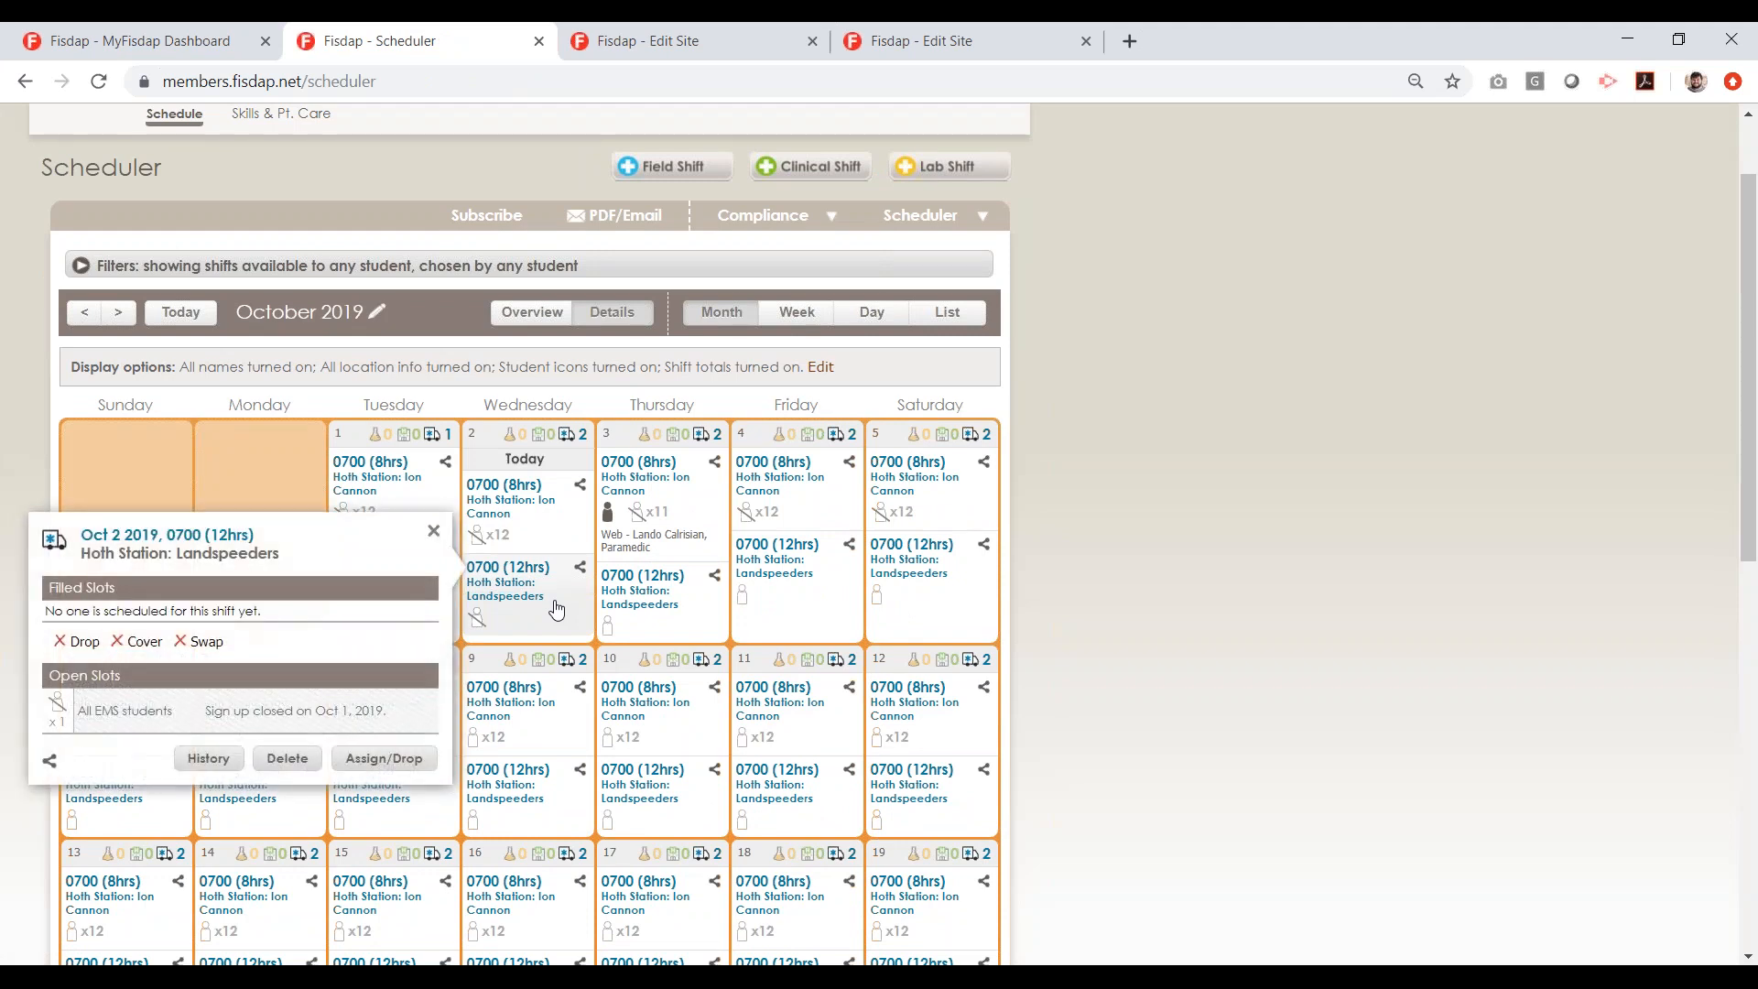
drag(203, 712, 416, 713)
click(671, 611)
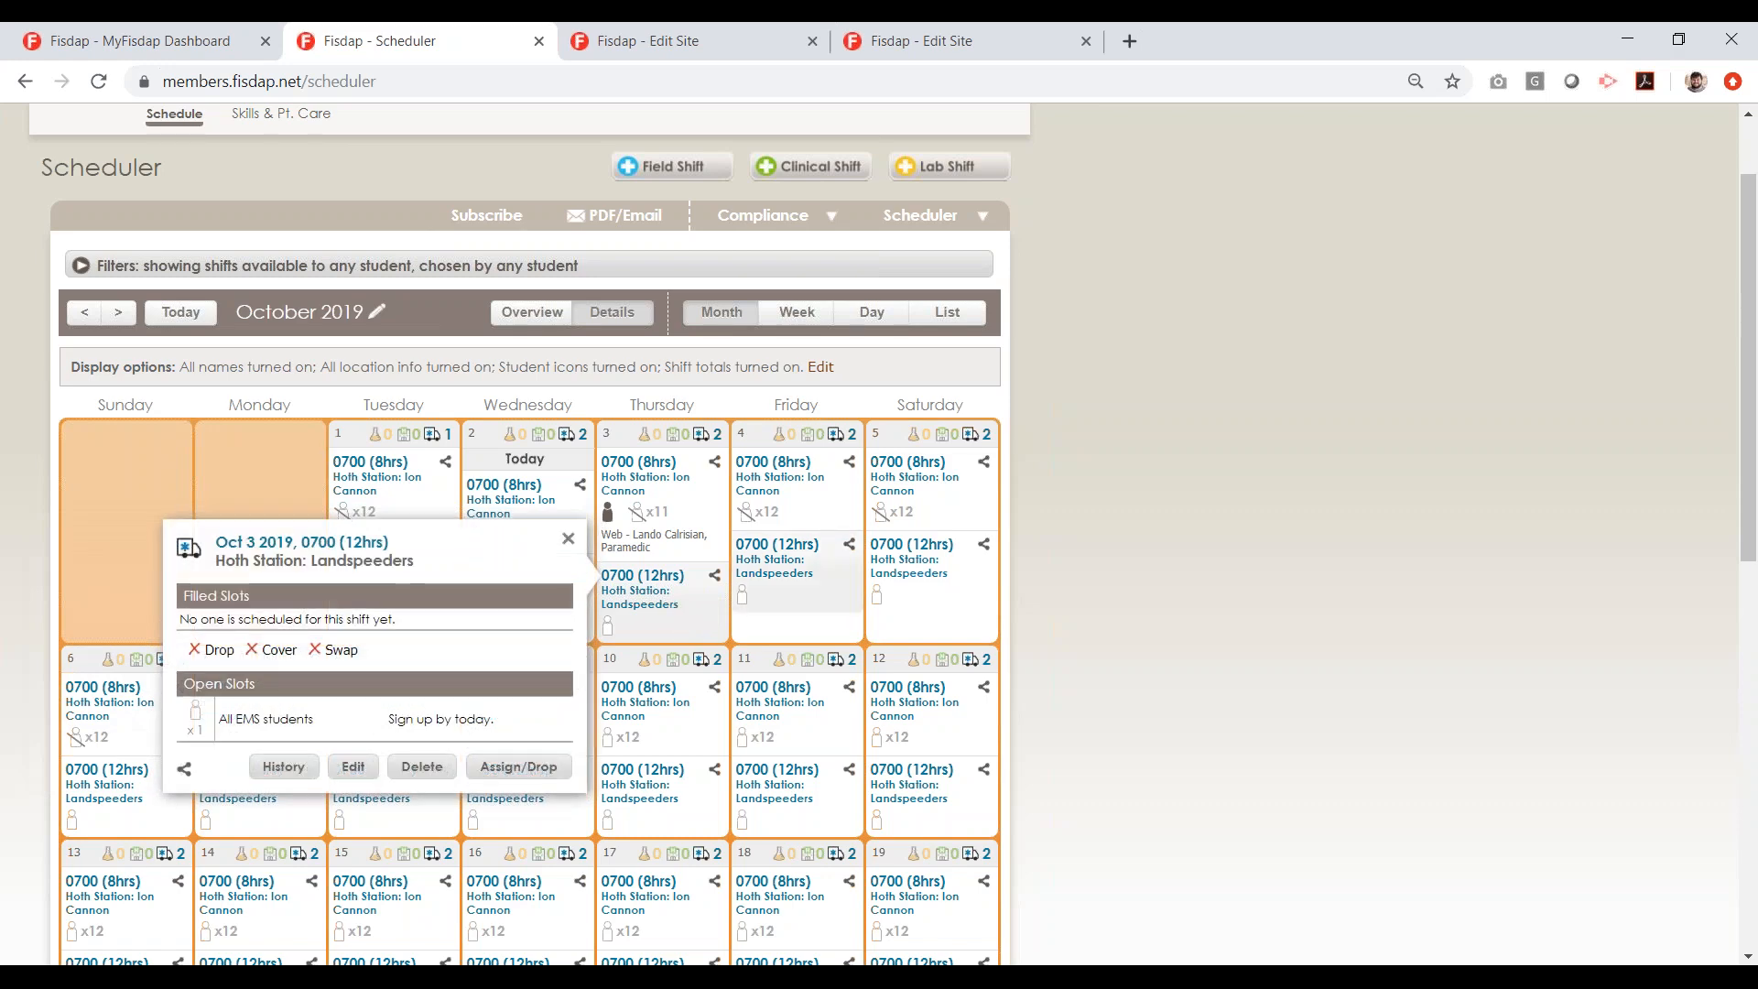
click(905, 600)
Switch the active program to Fisdap 101
scroll(724, 274, up, 2)
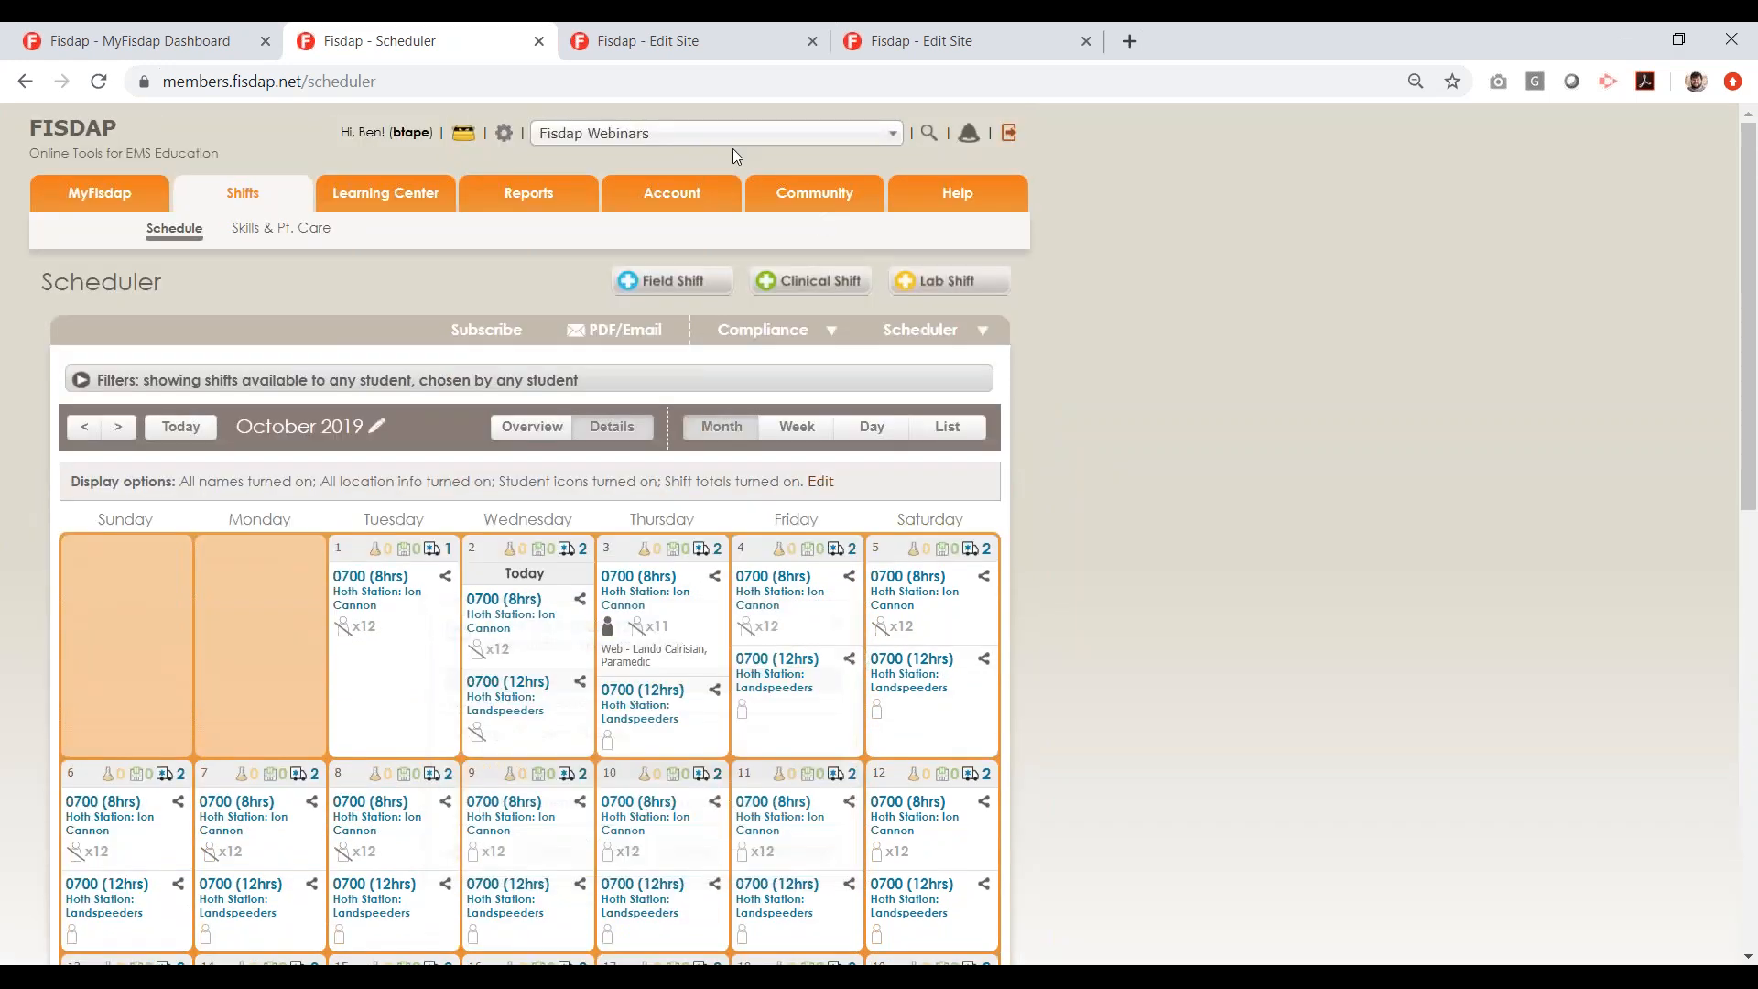
click(722, 132)
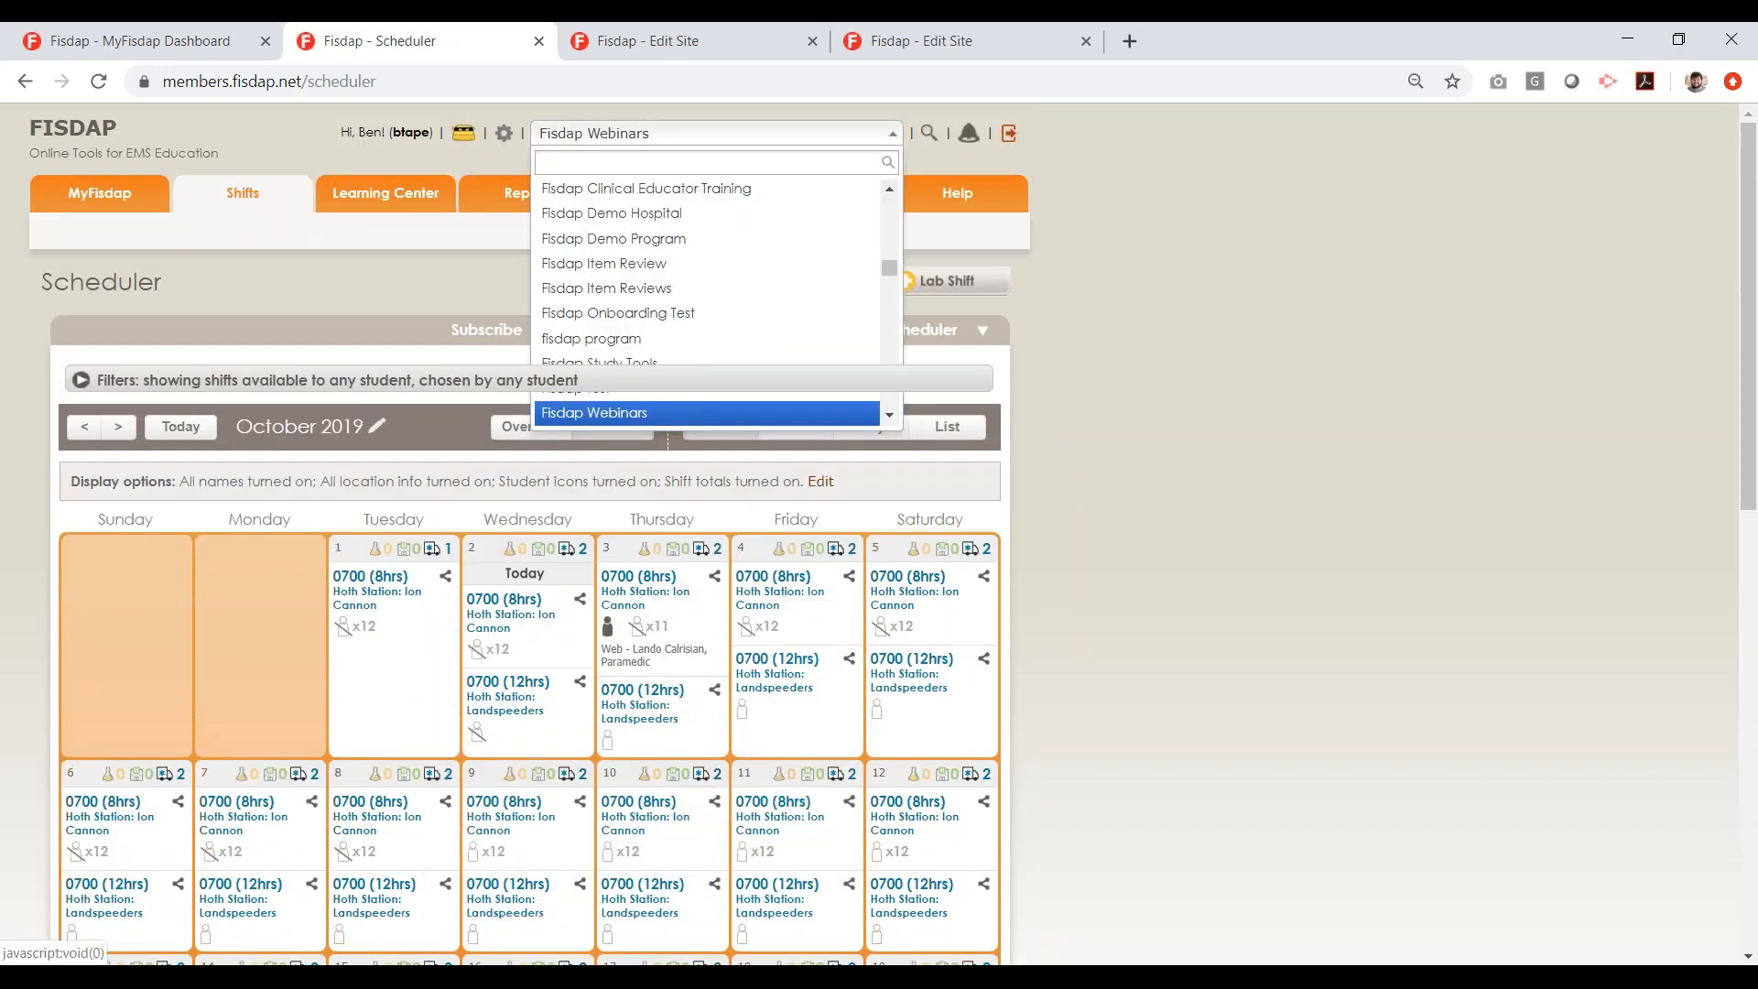
key(Up)
key(Up)
key(Up)
key(Up)
key(Up)
key(Up)
key(Up)
key(Up)
key(Up)
key(Up)
key(Up)
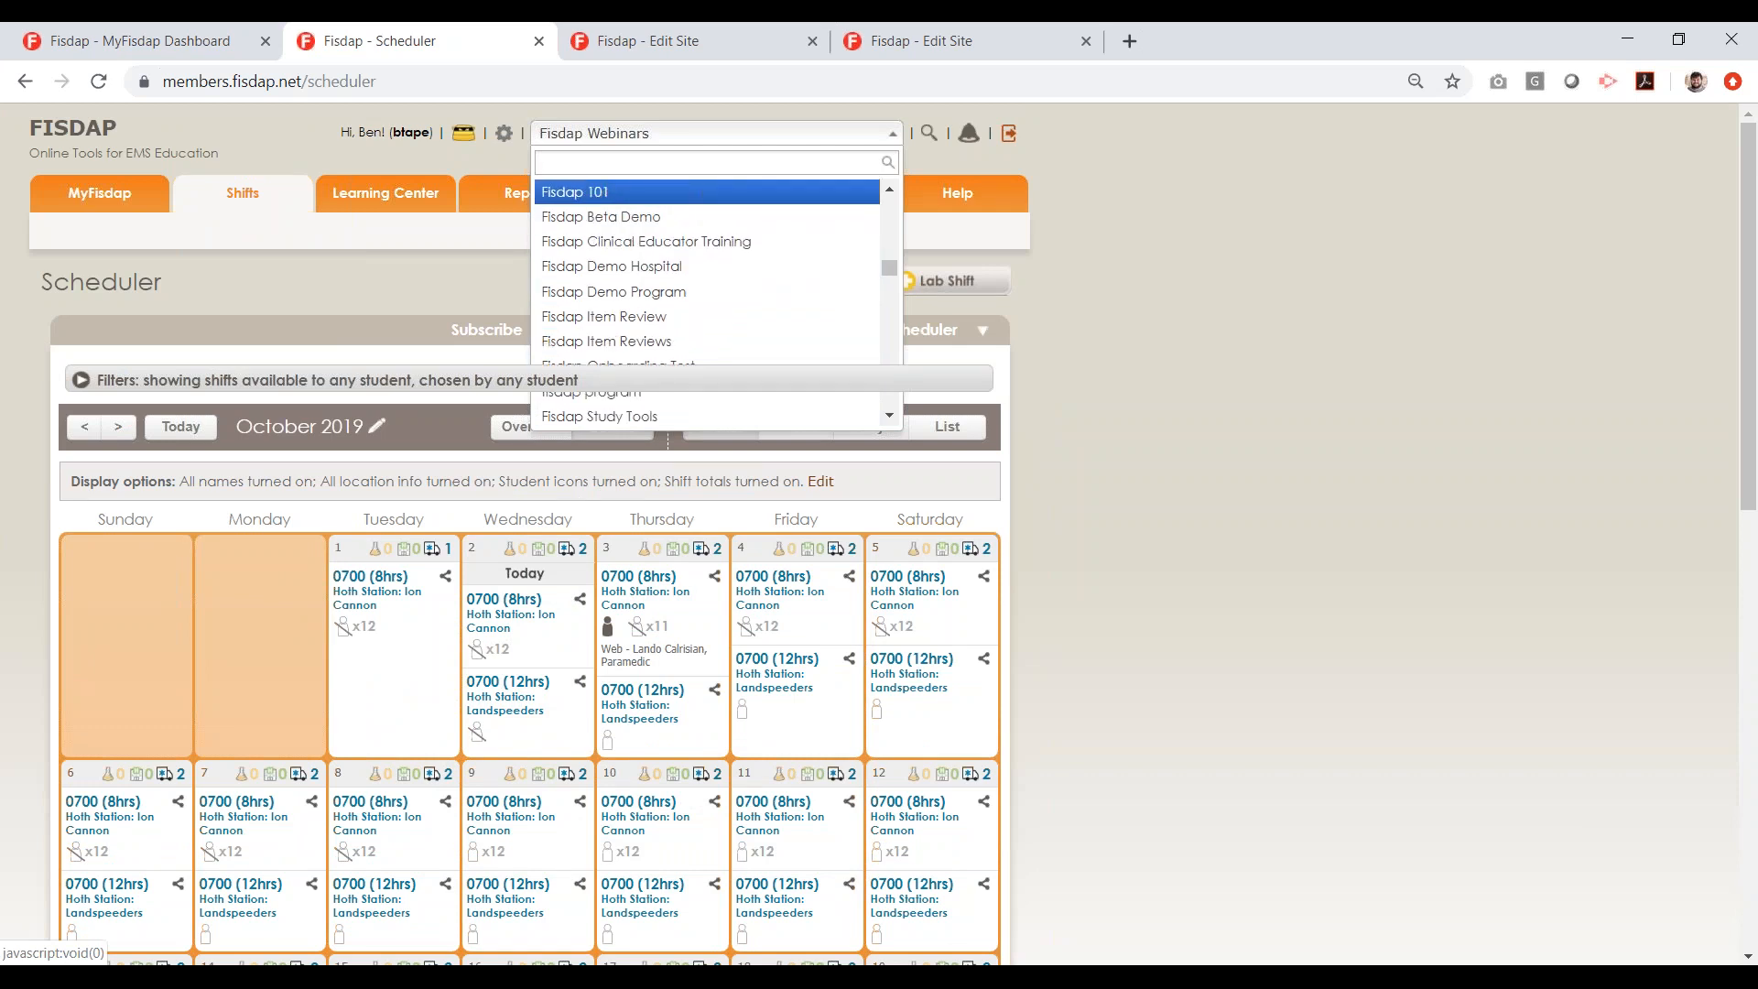
key(Return)
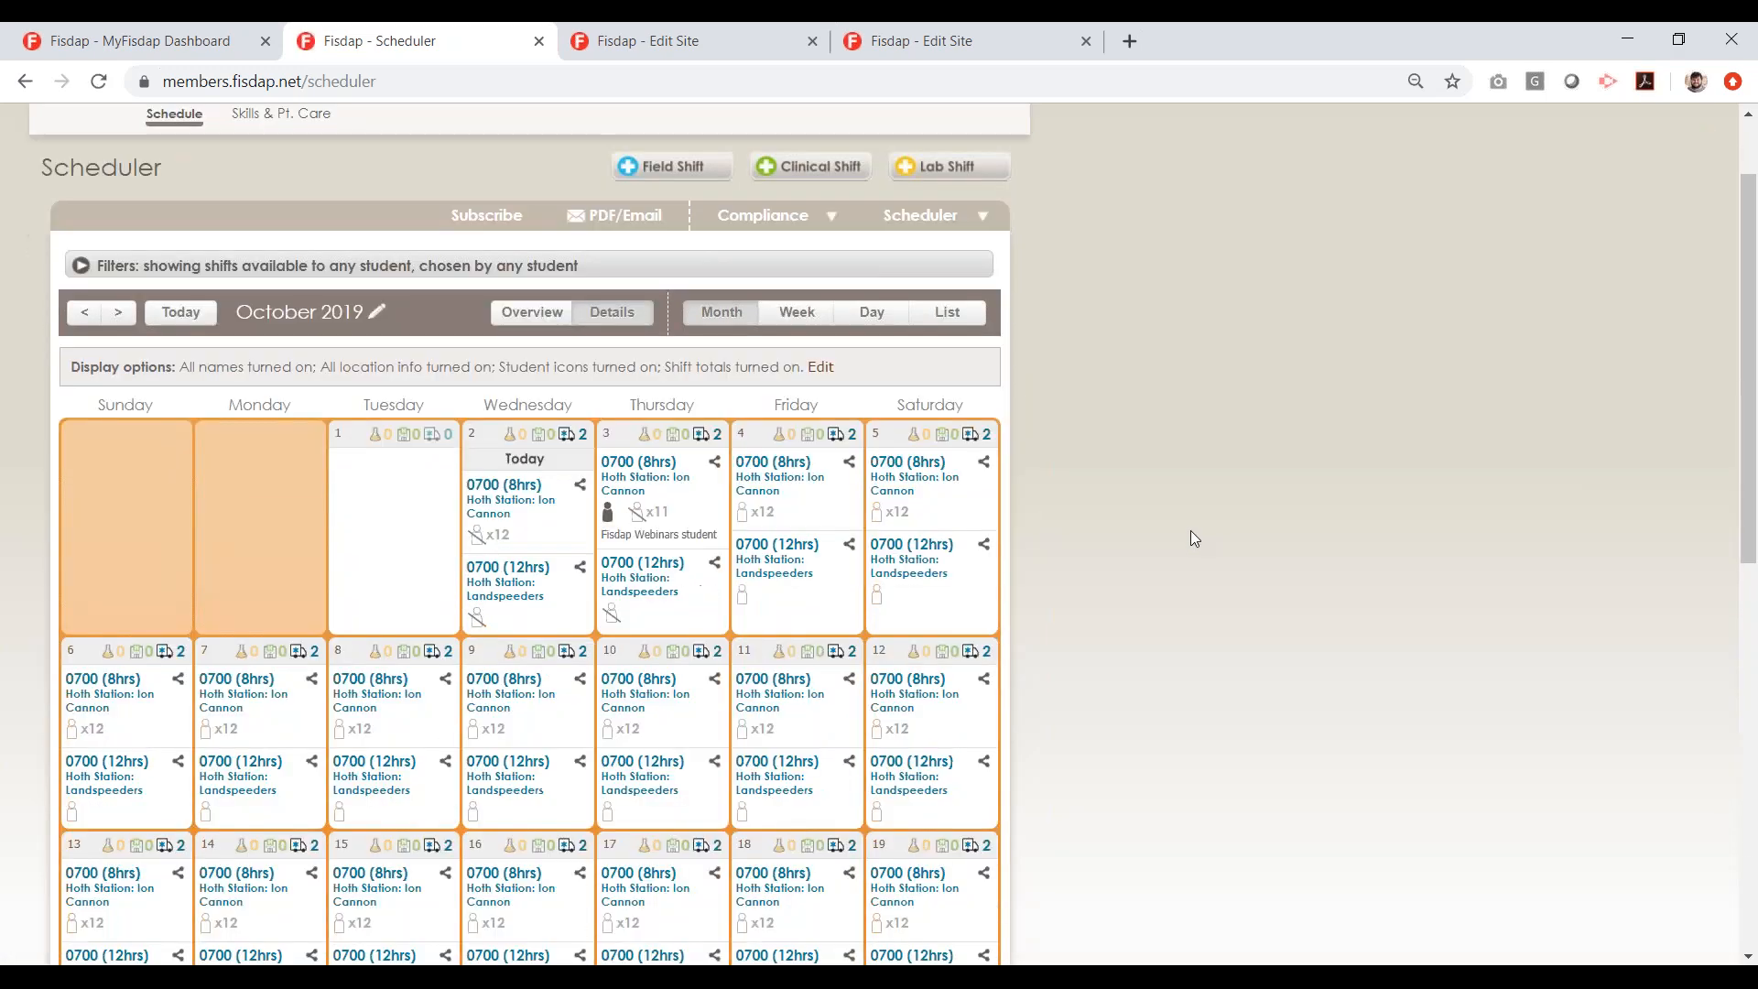
Check who can sign up for the October 4 and 5 Landspeeders shifts and the October 12 Ion Cannon shift
scroll(797, 641, down, 1)
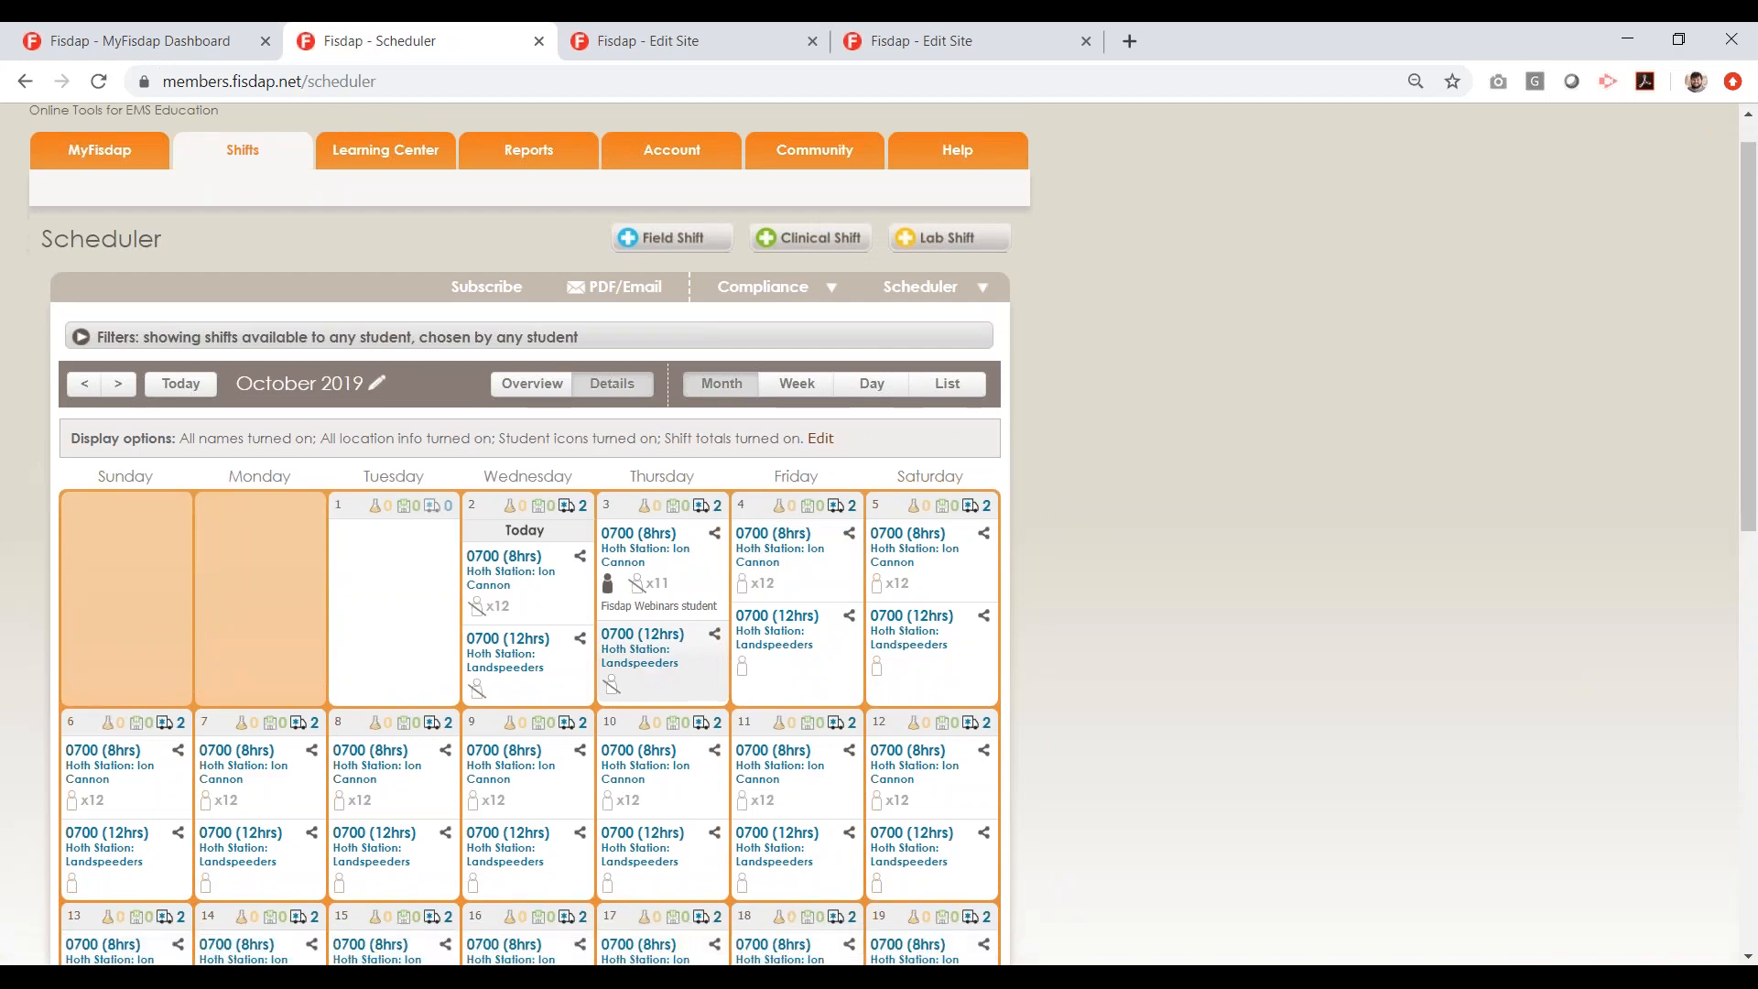
click(760, 595)
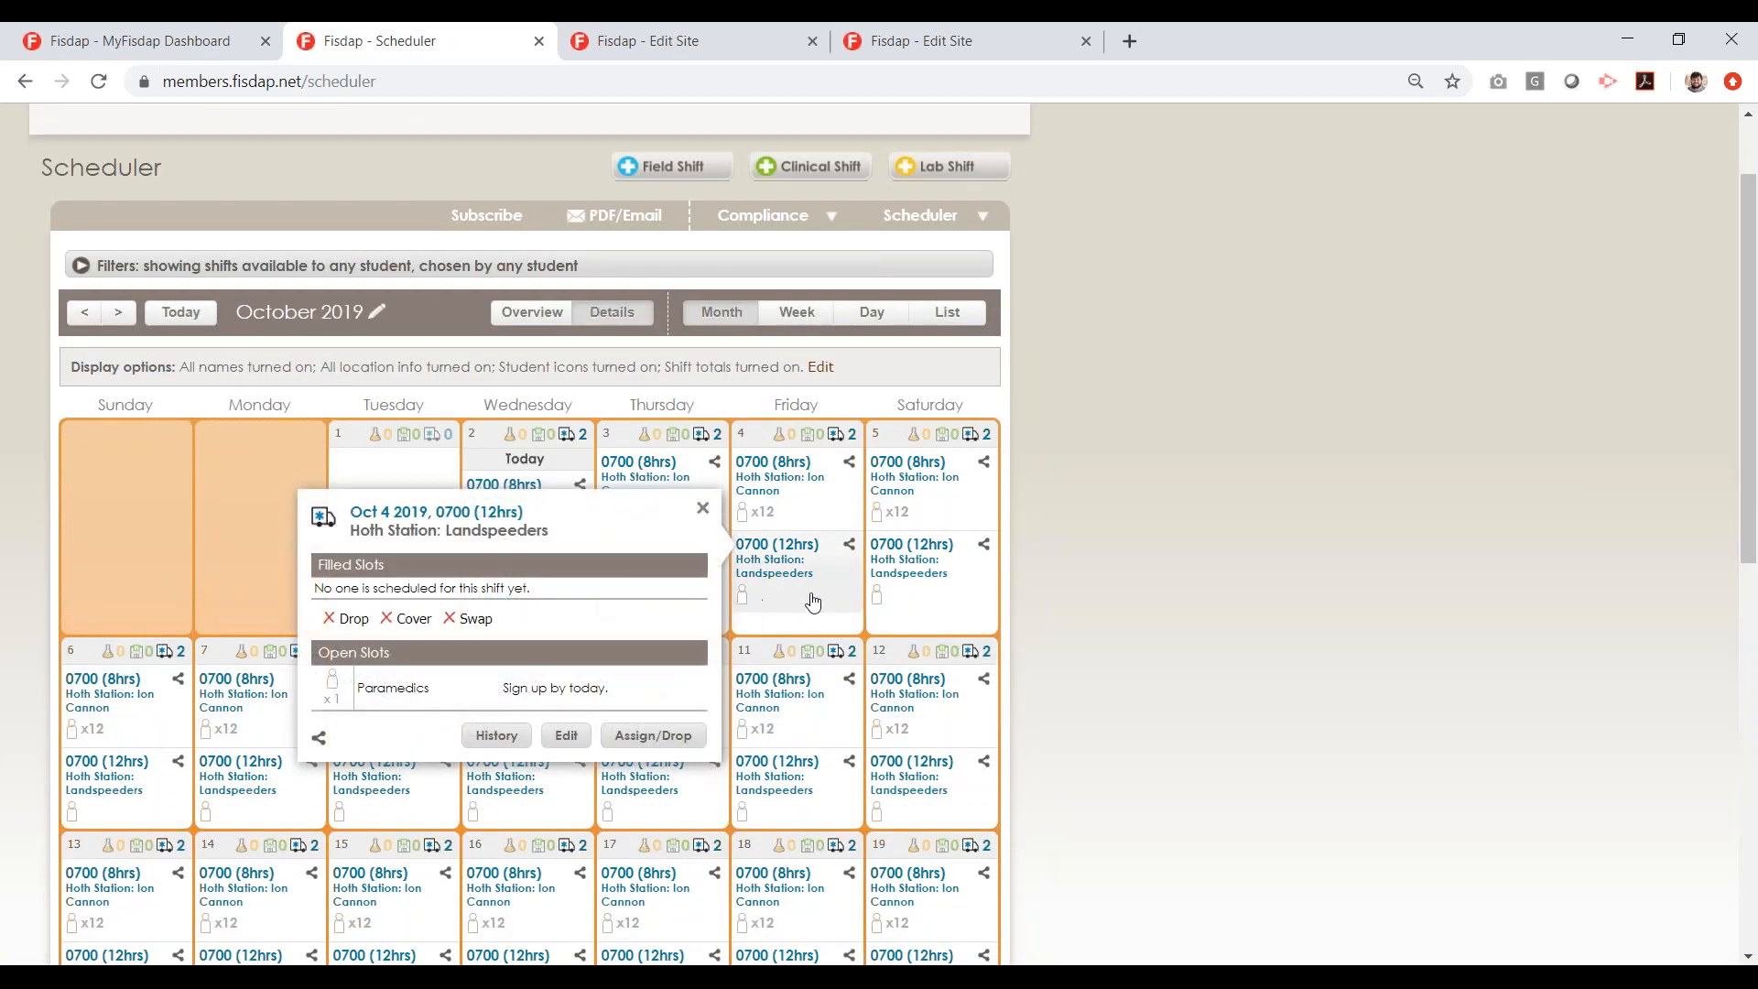
click(911, 604)
click(928, 730)
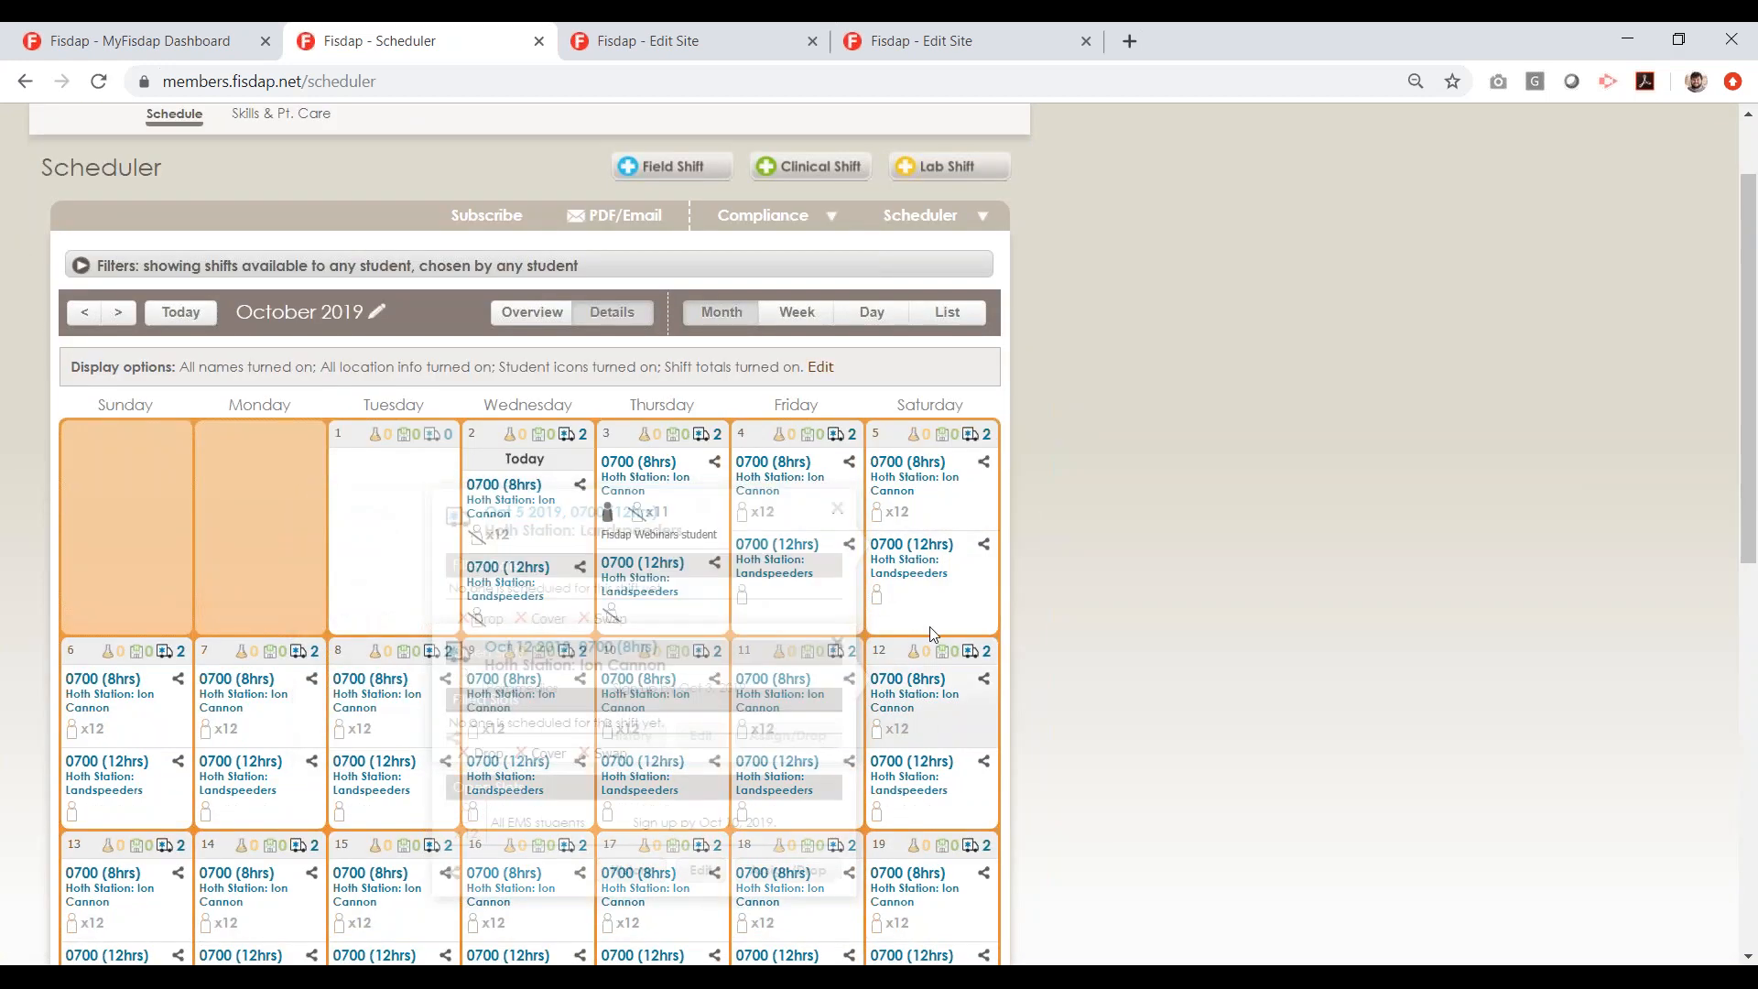
scroll(916, 609, down, 1)
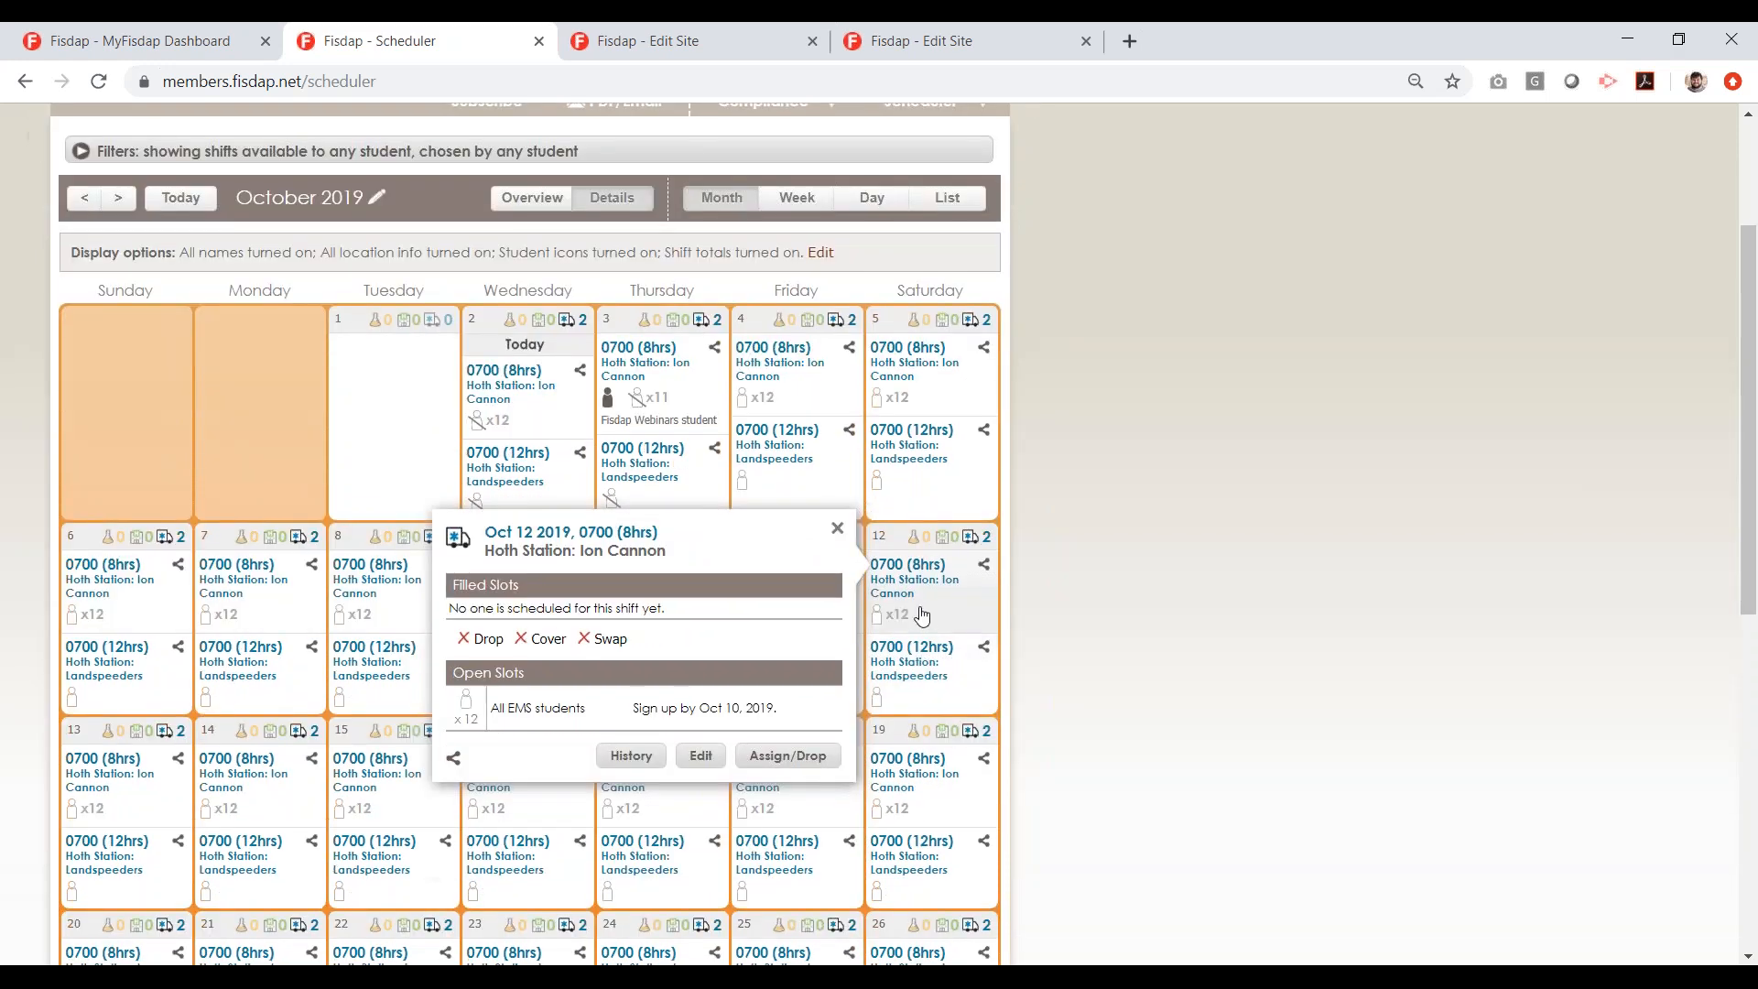
Review Fisdap 101's scheduler settings in a separate browser tab, including the field shift sign-up defaults, and return to the schedule
scroll(952, 613, up, 2)
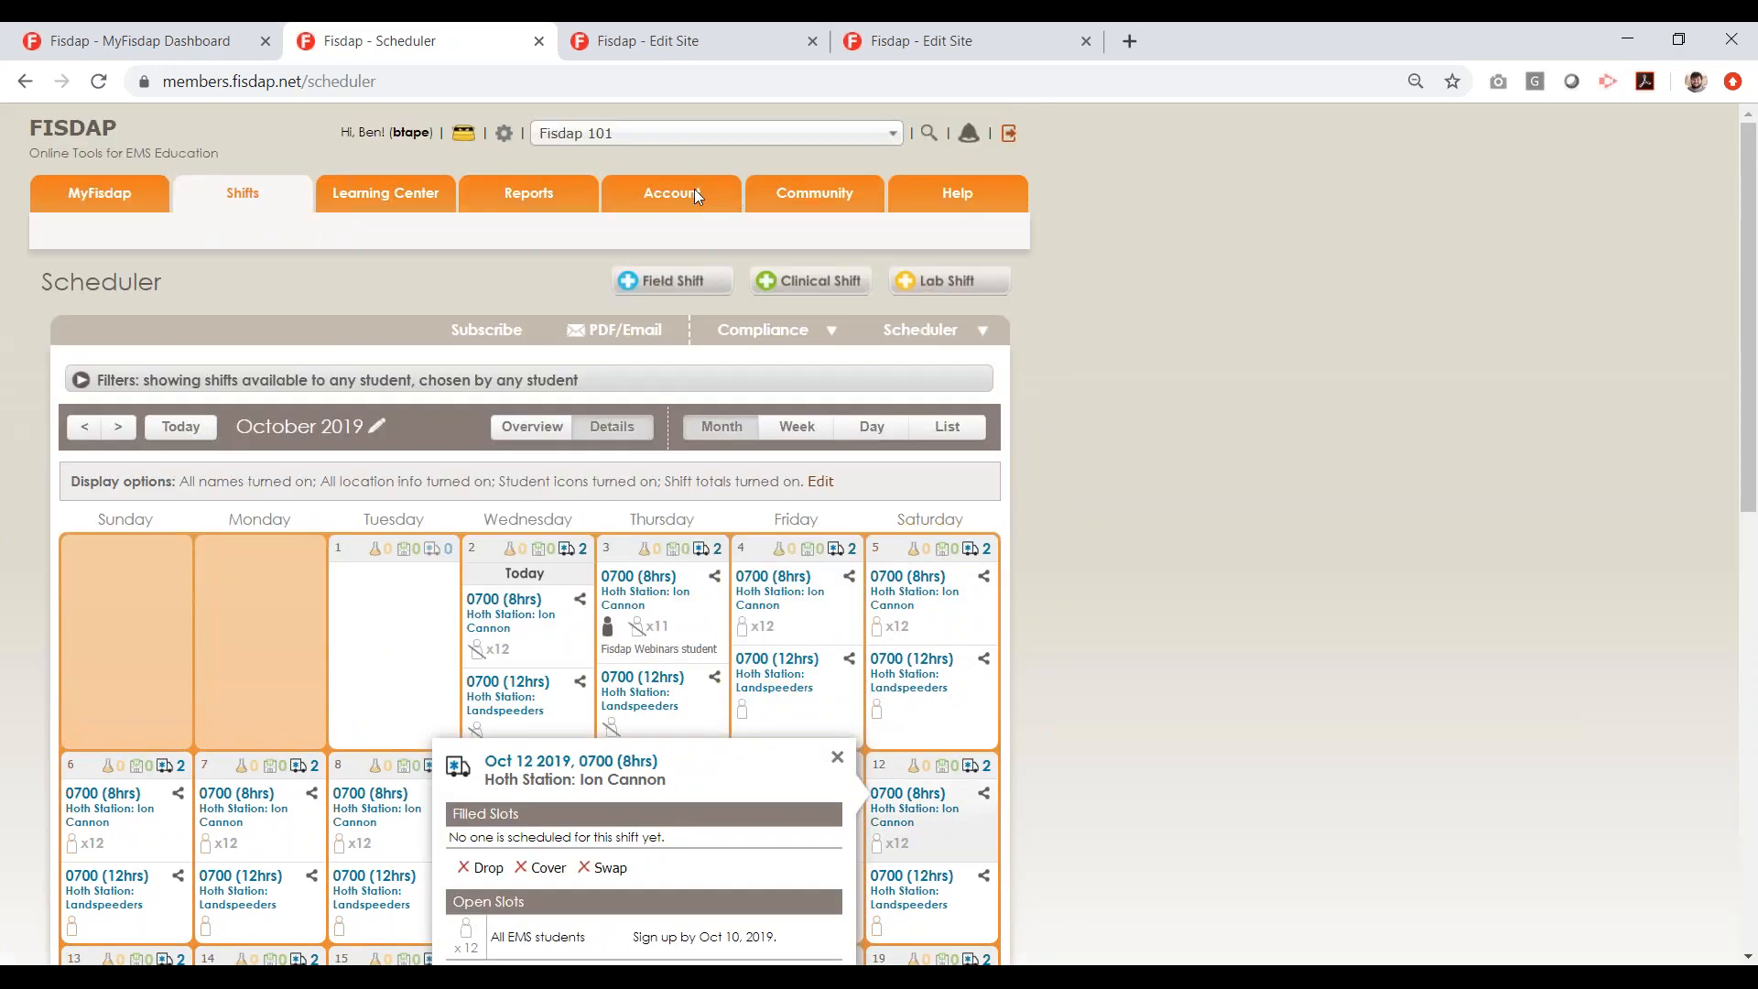
click(909, 339)
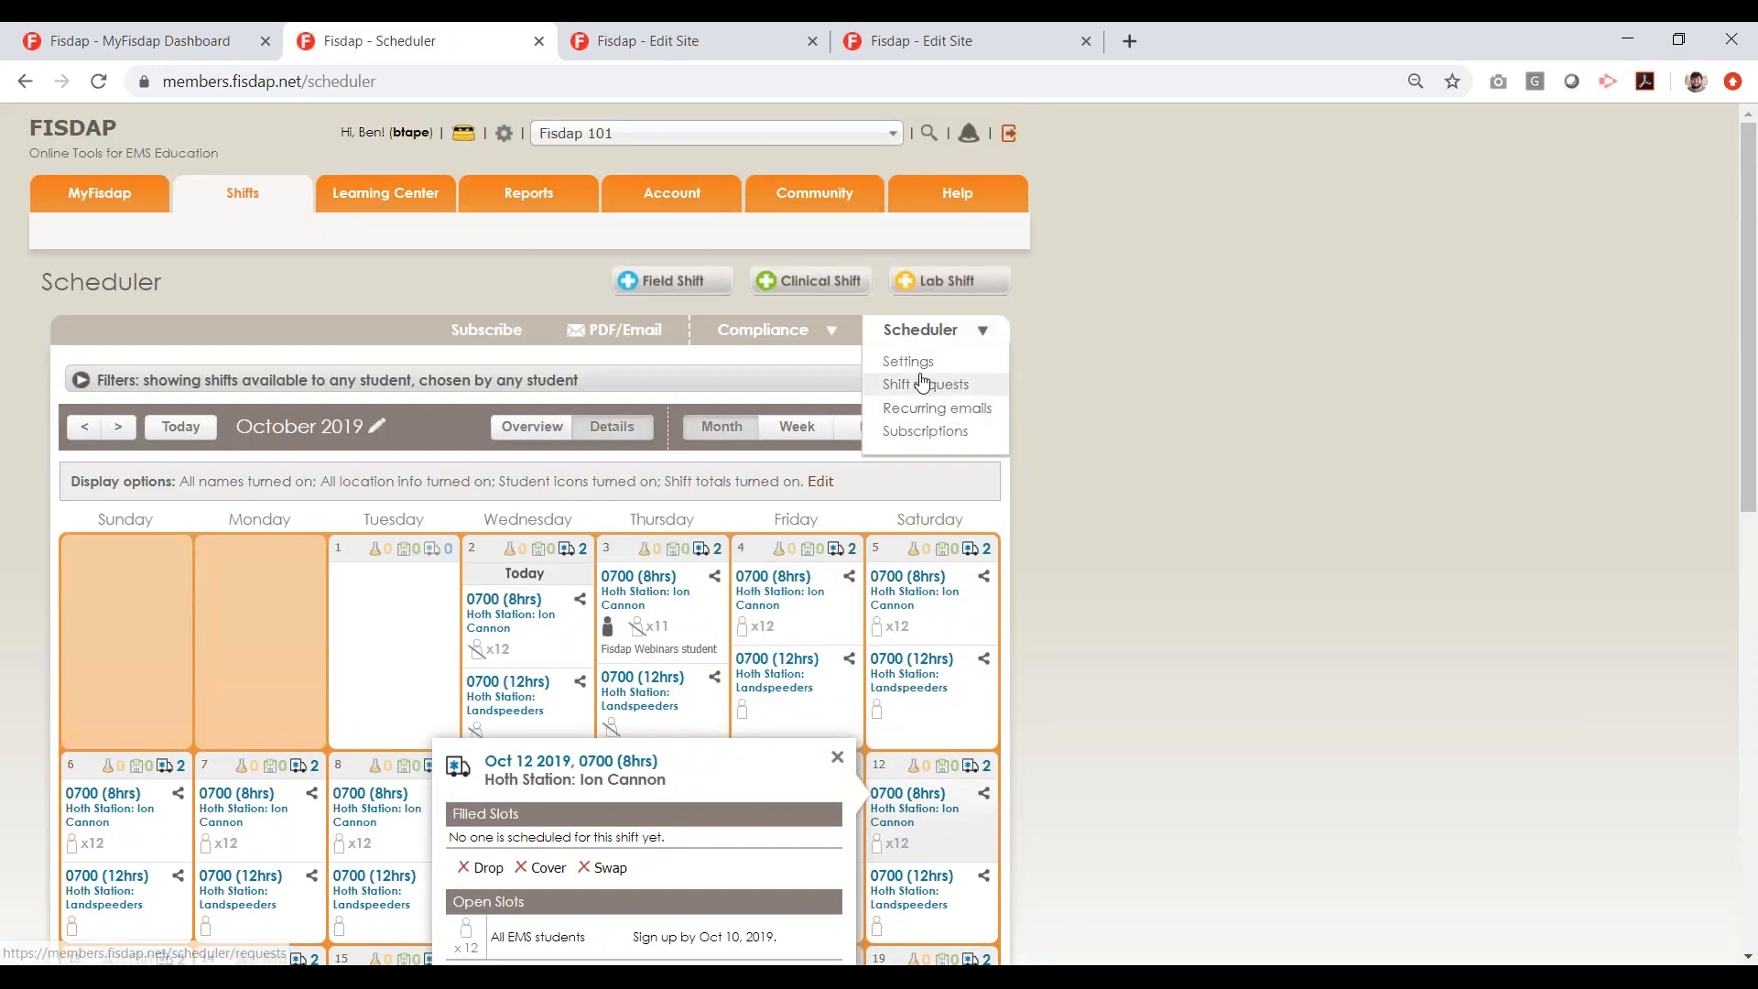
click(915, 363)
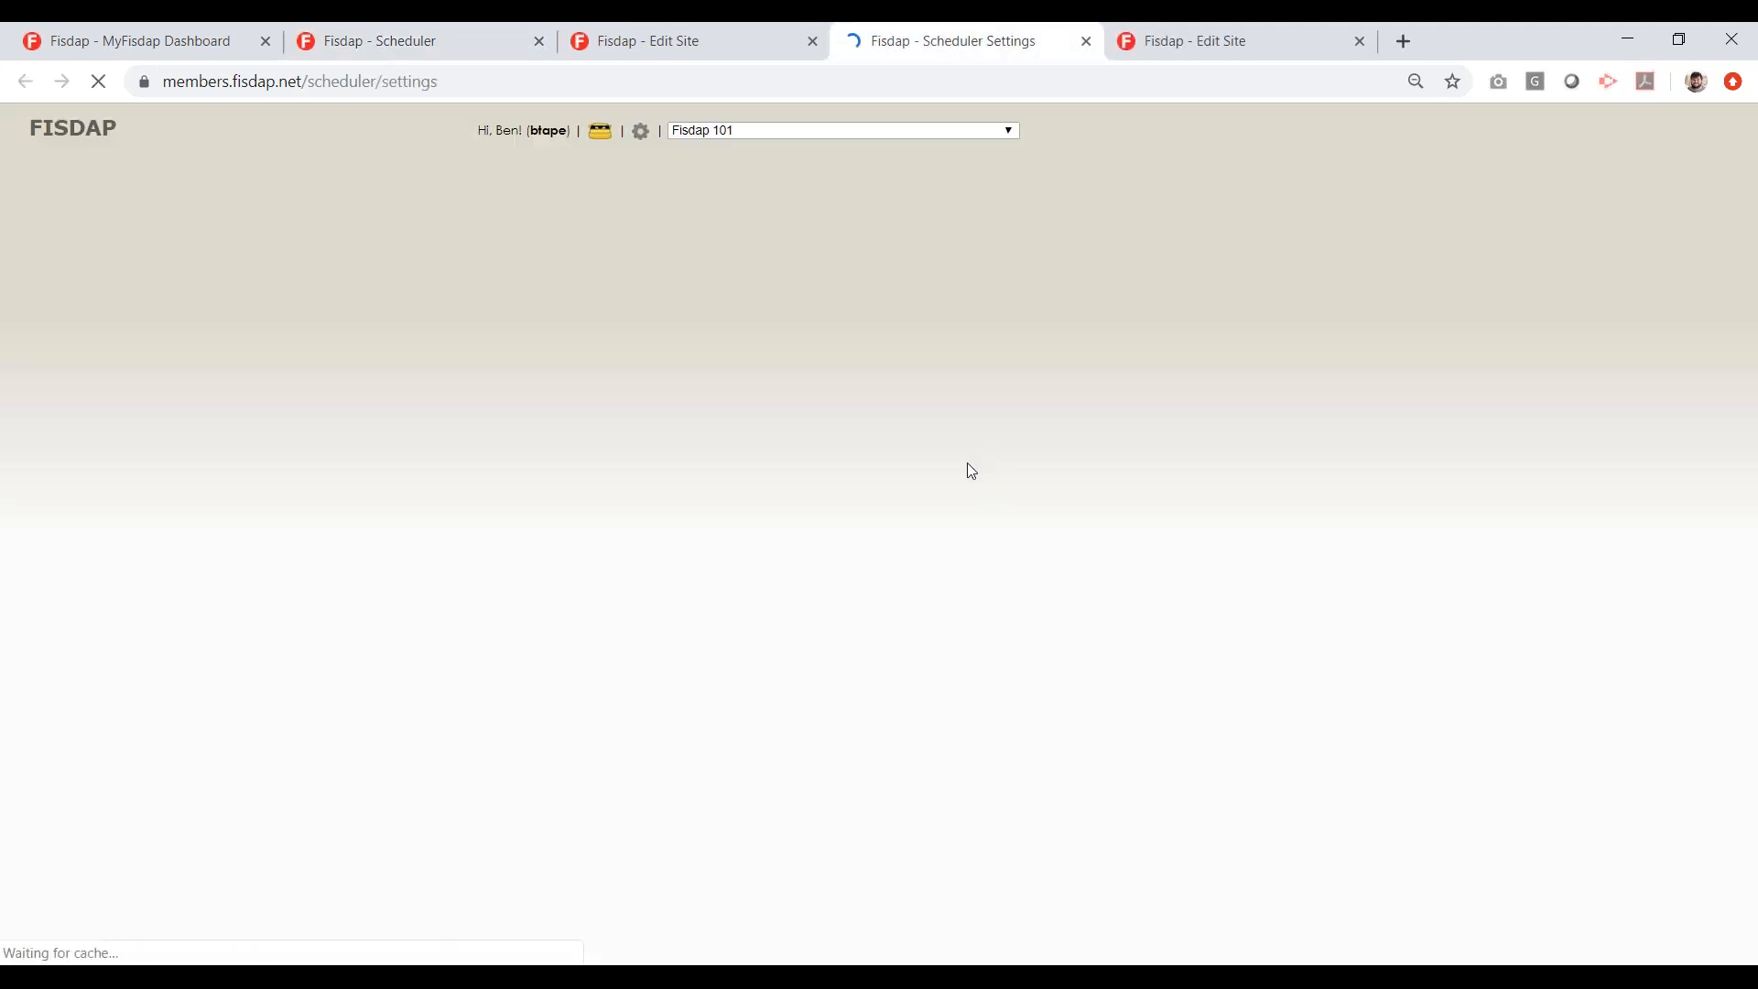
scroll(863, 503, down, 2)
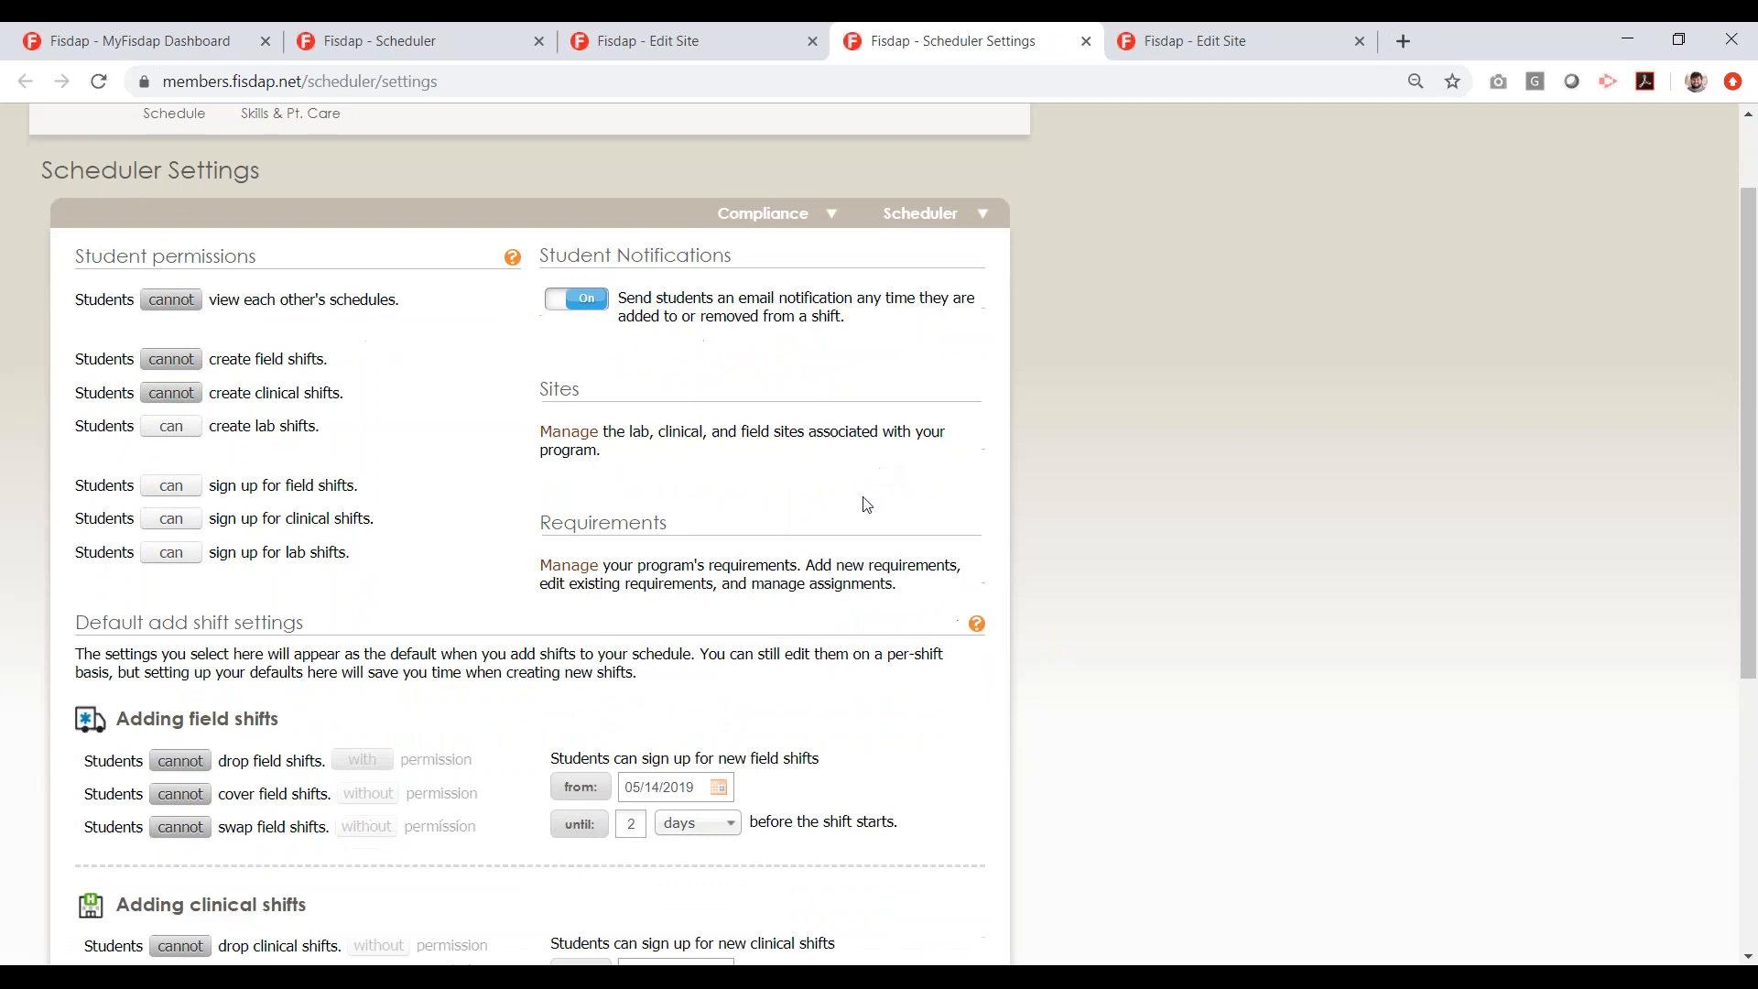
click(486, 33)
scroll(1322, 683, down, 2)
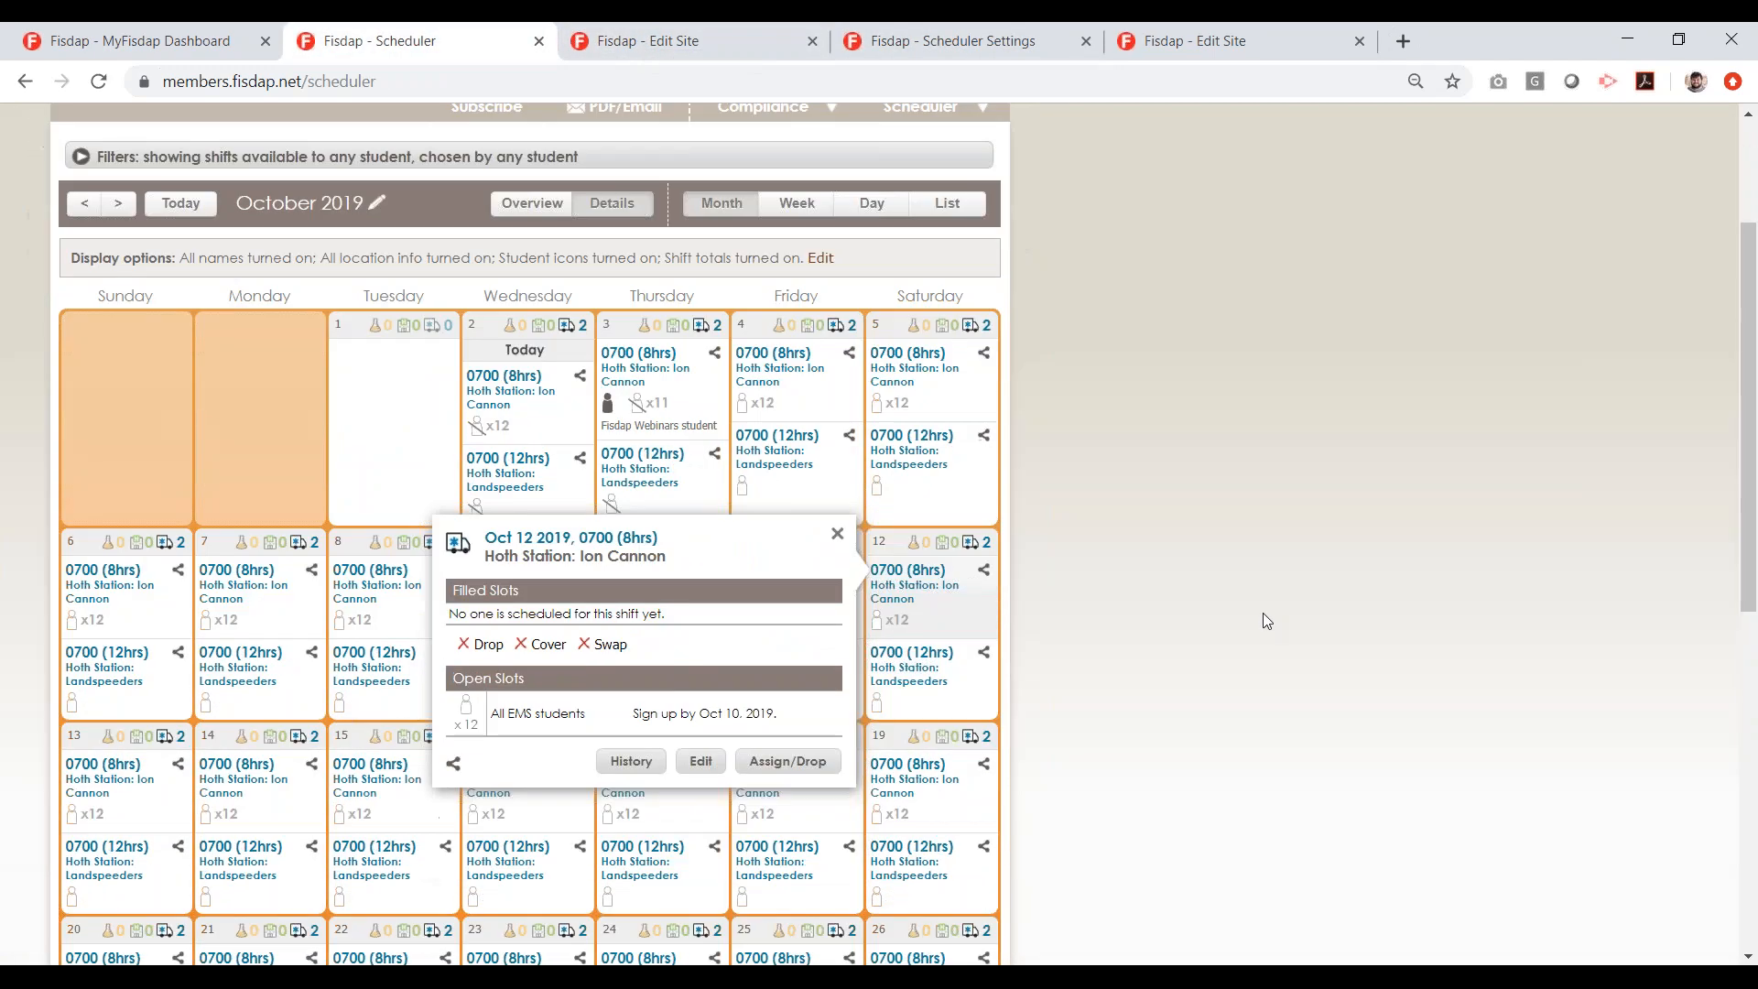
click(696, 494)
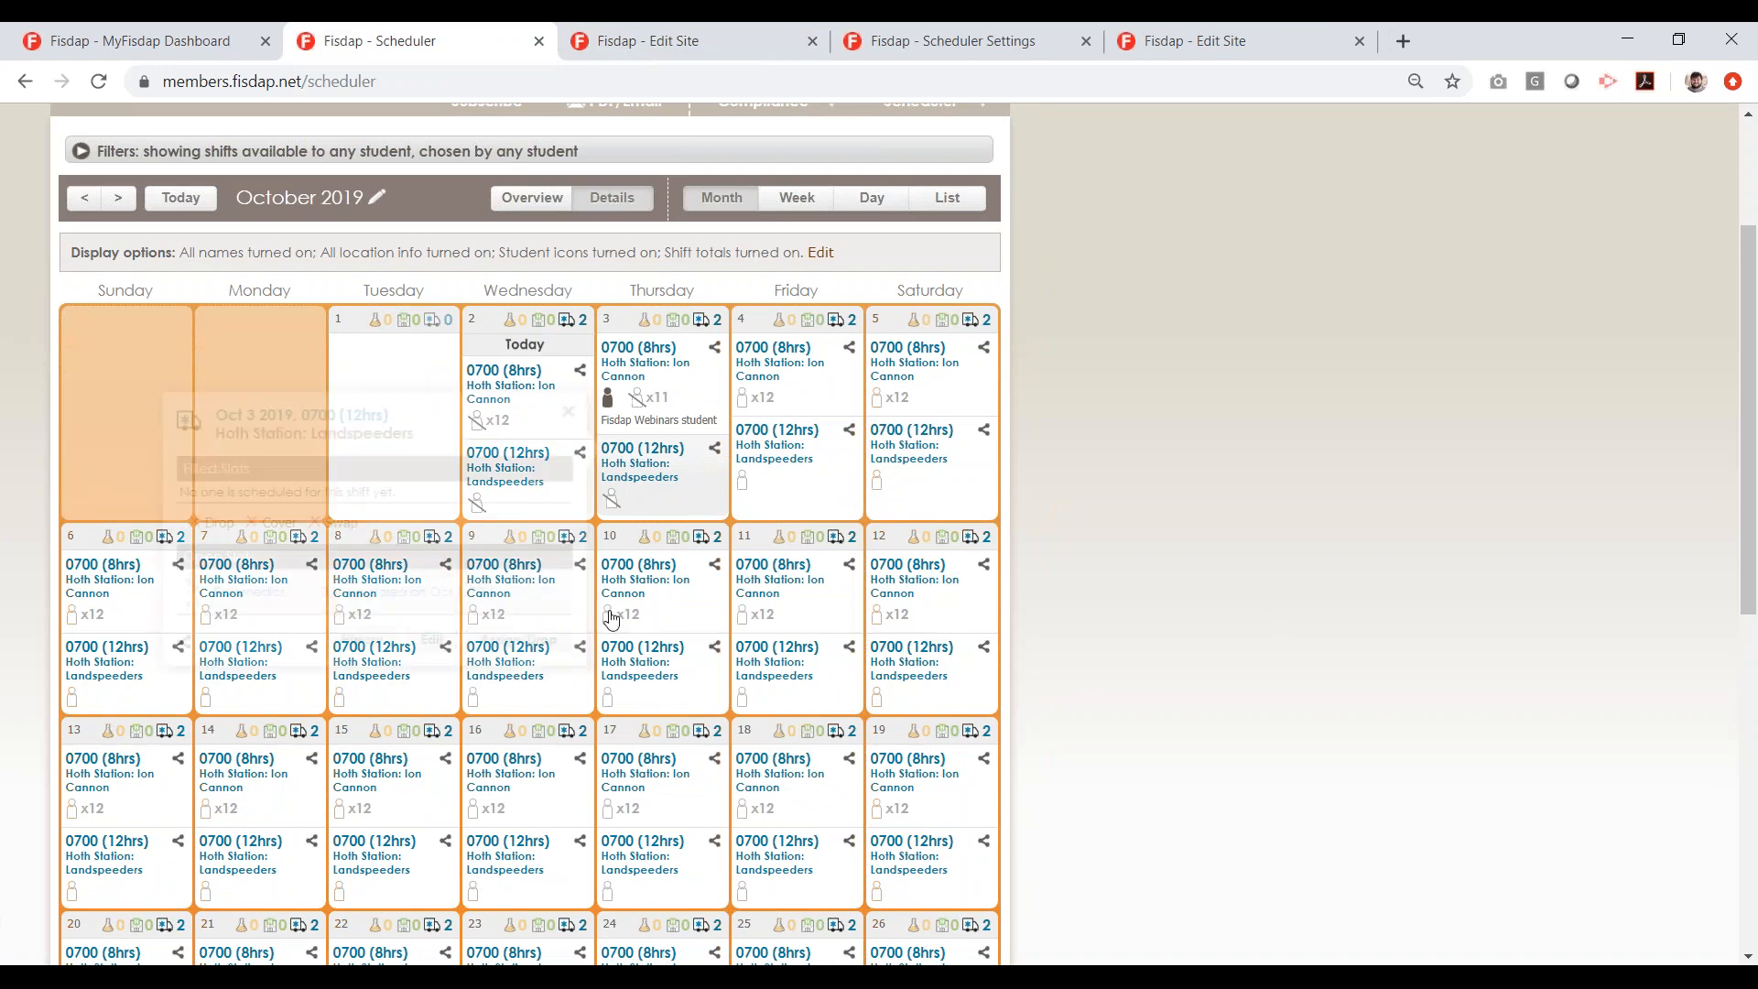
click(433, 639)
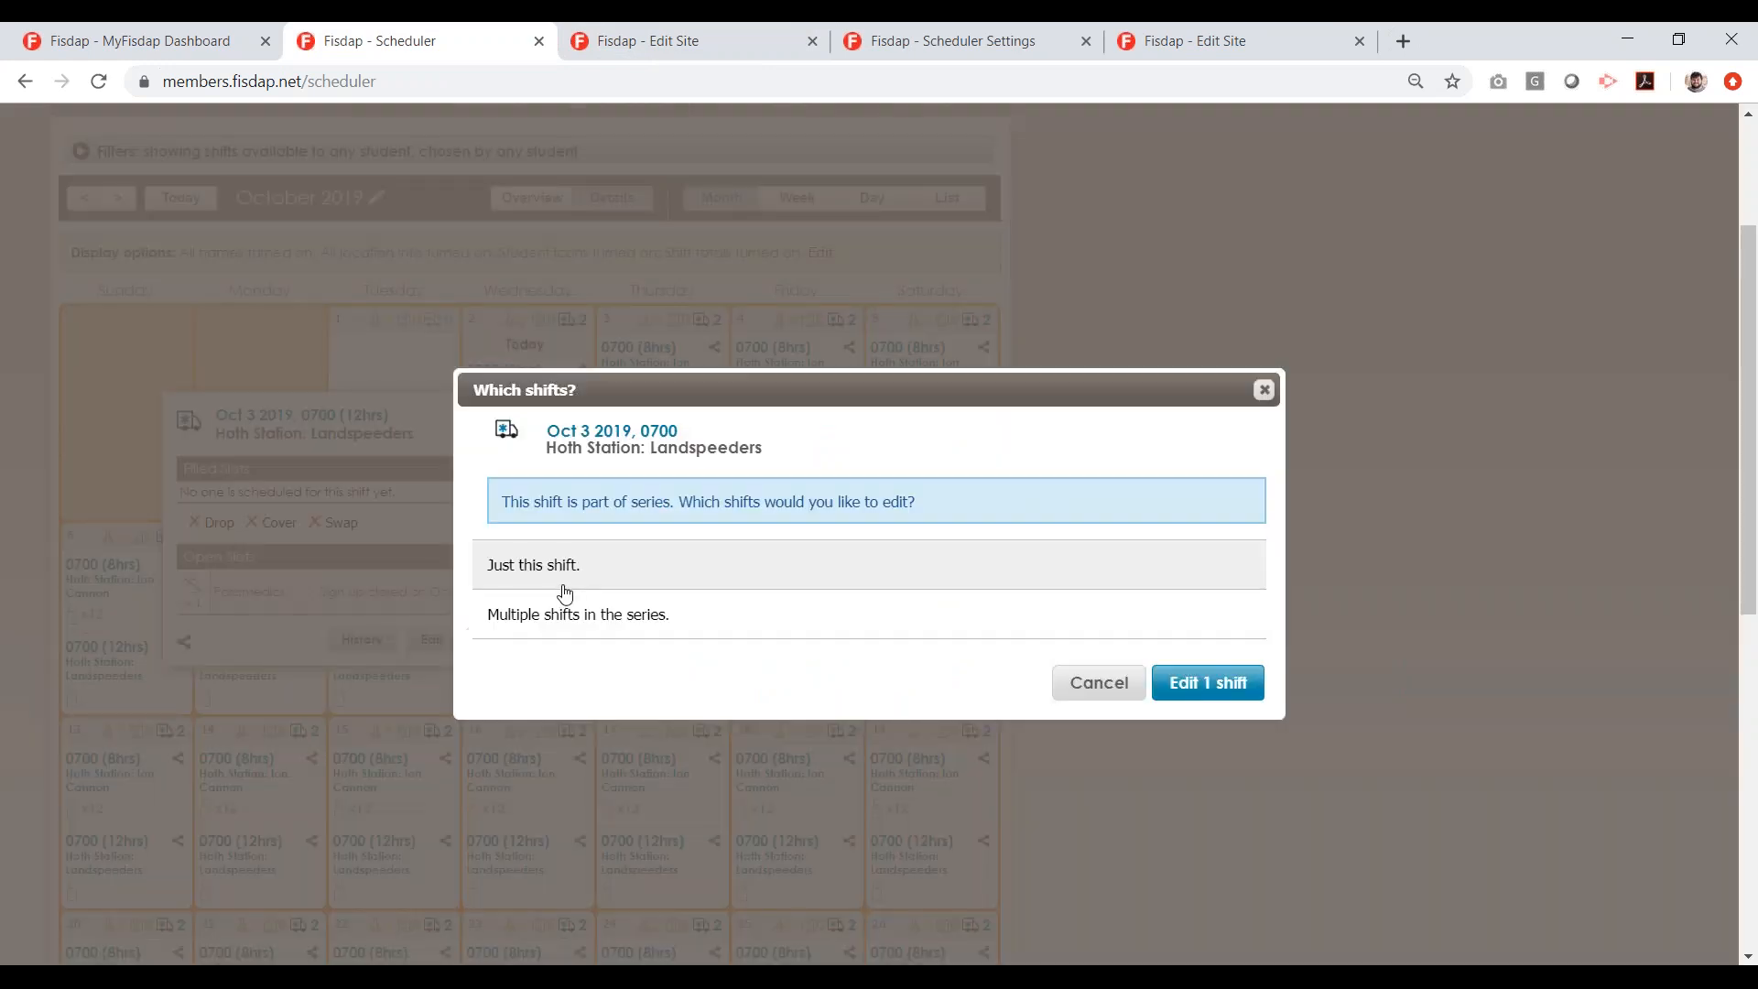
click(557, 613)
scroll(768, 654, down, 3)
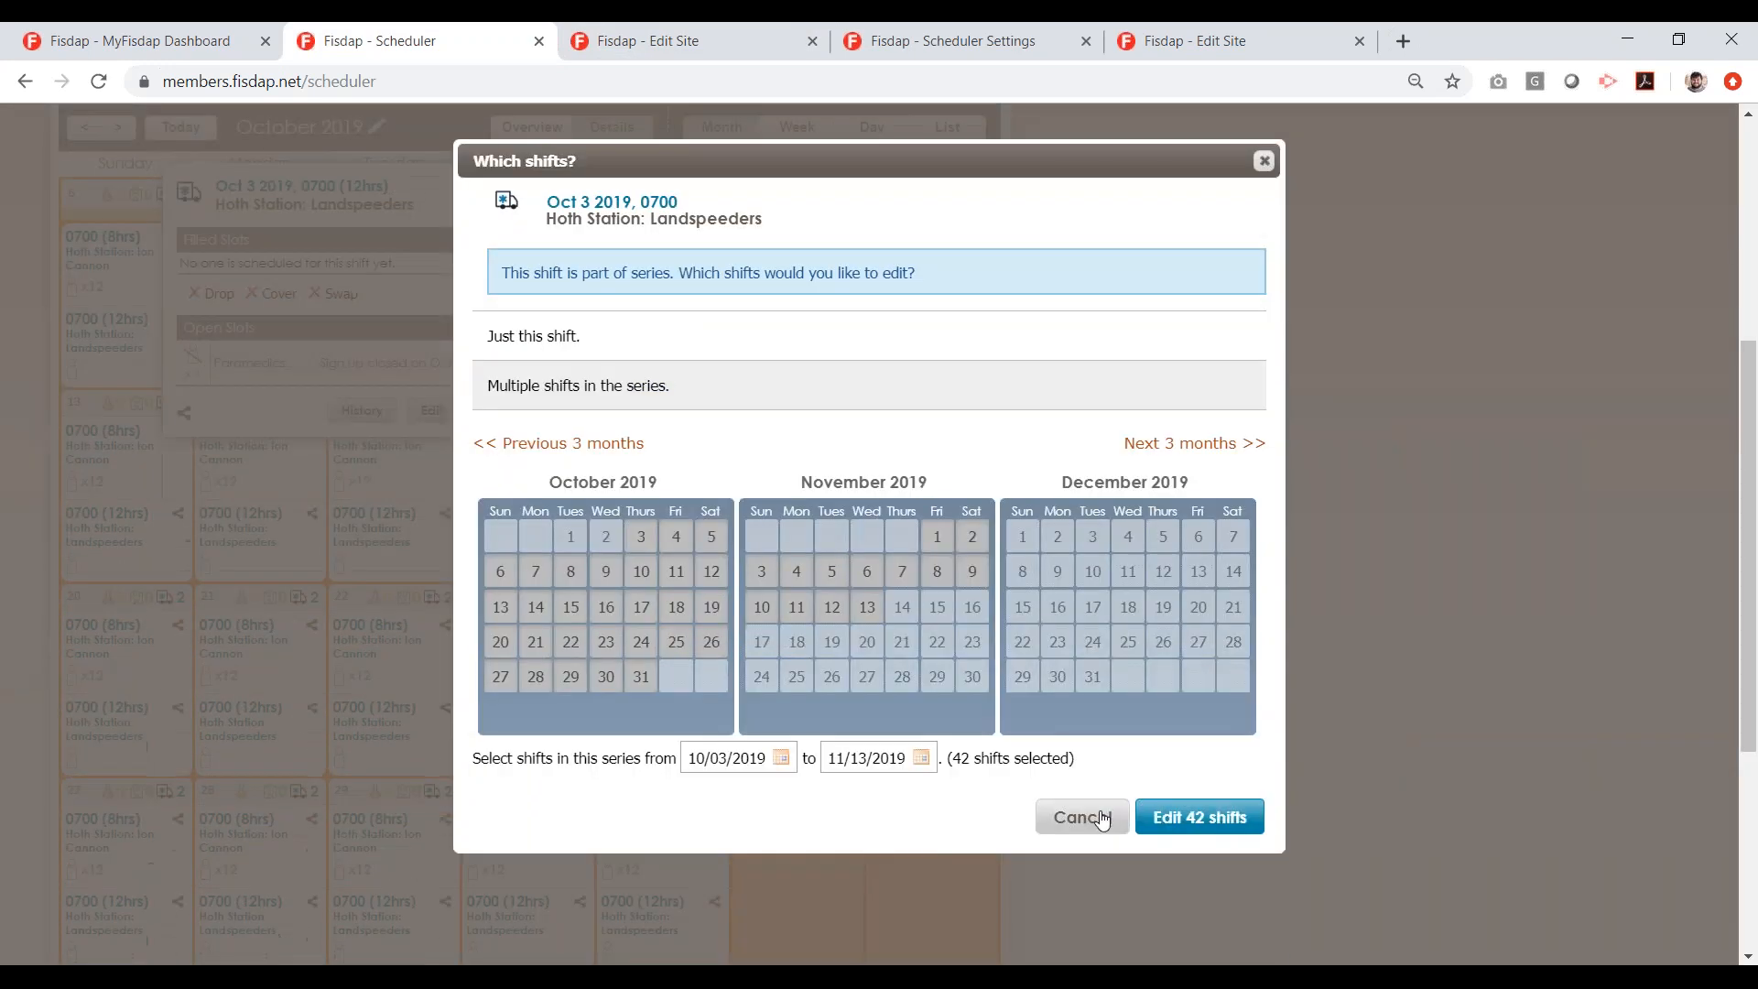
click(1082, 817)
click(776, 330)
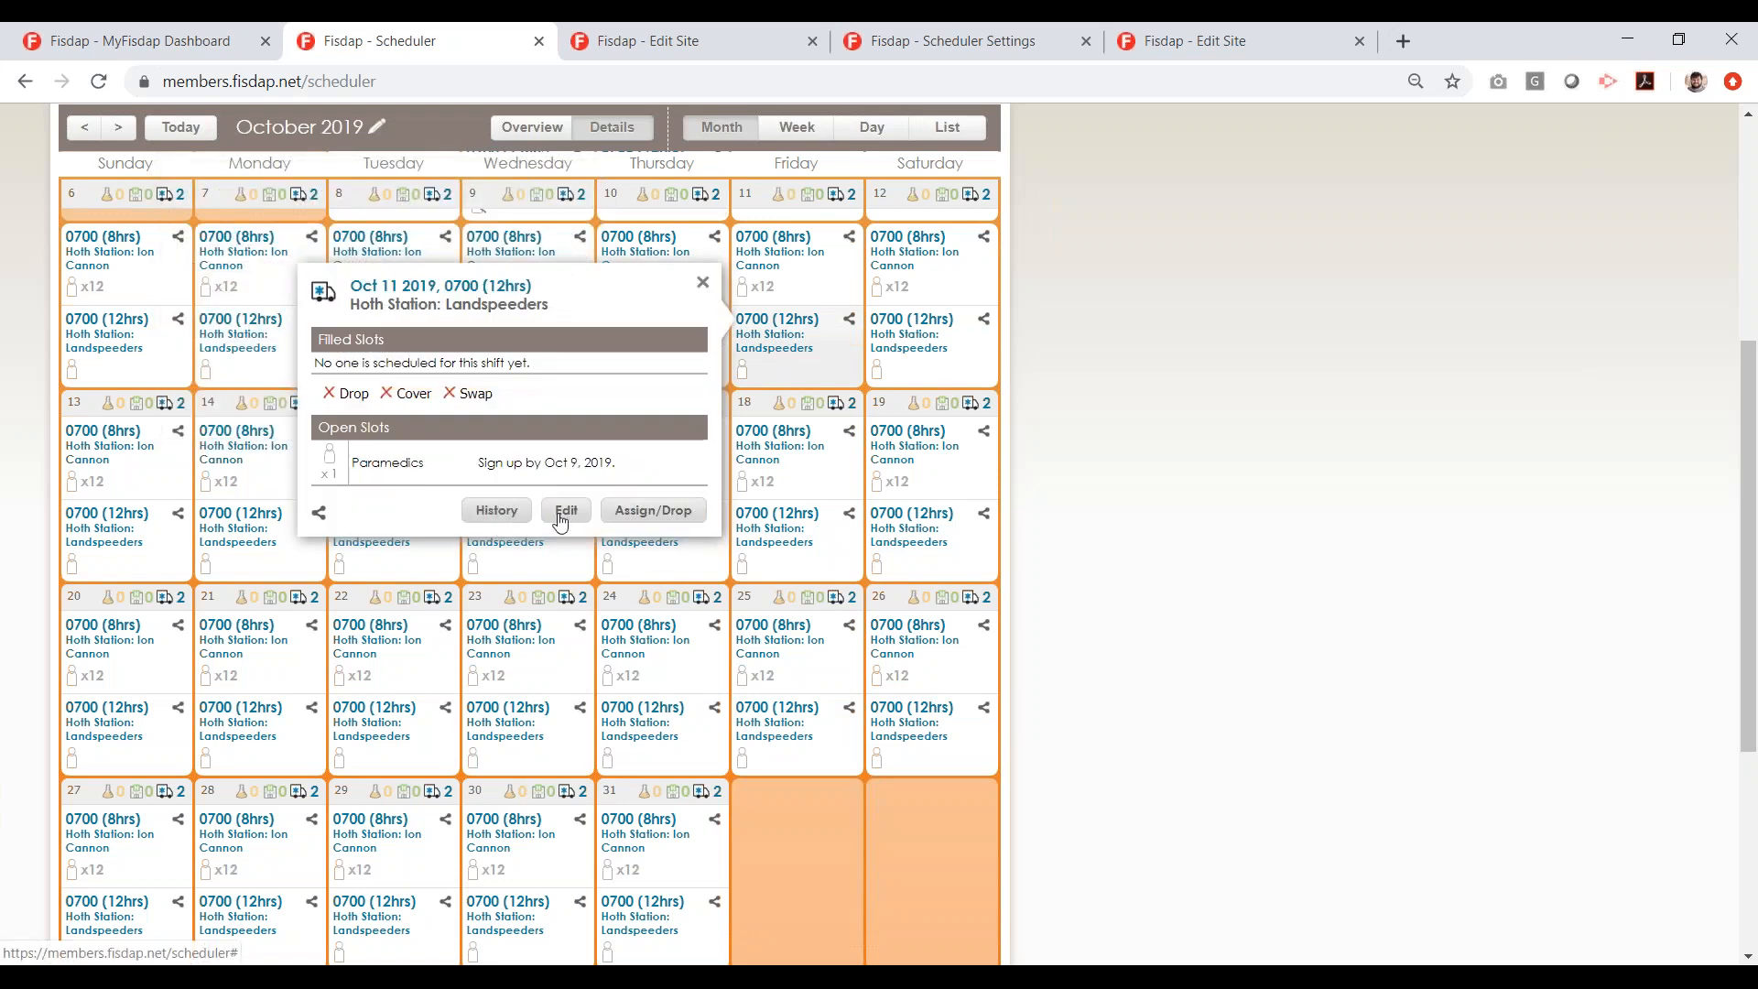
click(565, 513)
click(687, 615)
scroll(726, 695, down, 1)
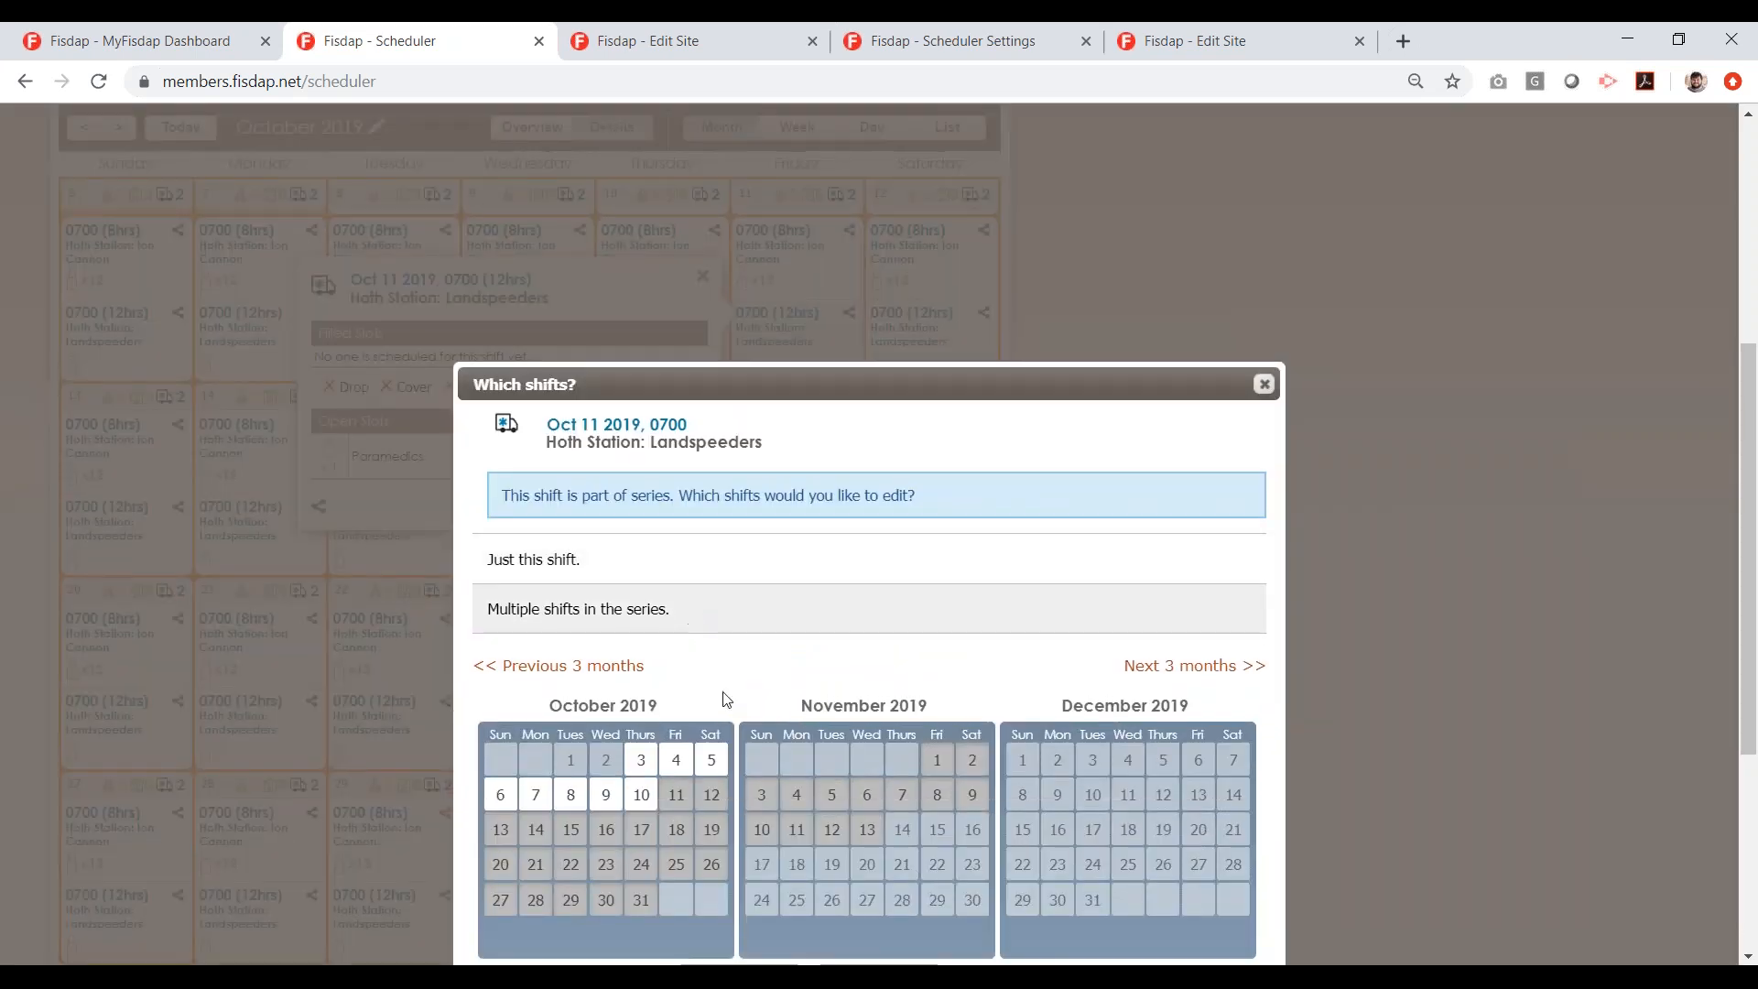
click(1109, 940)
scroll(824, 367, up, 1)
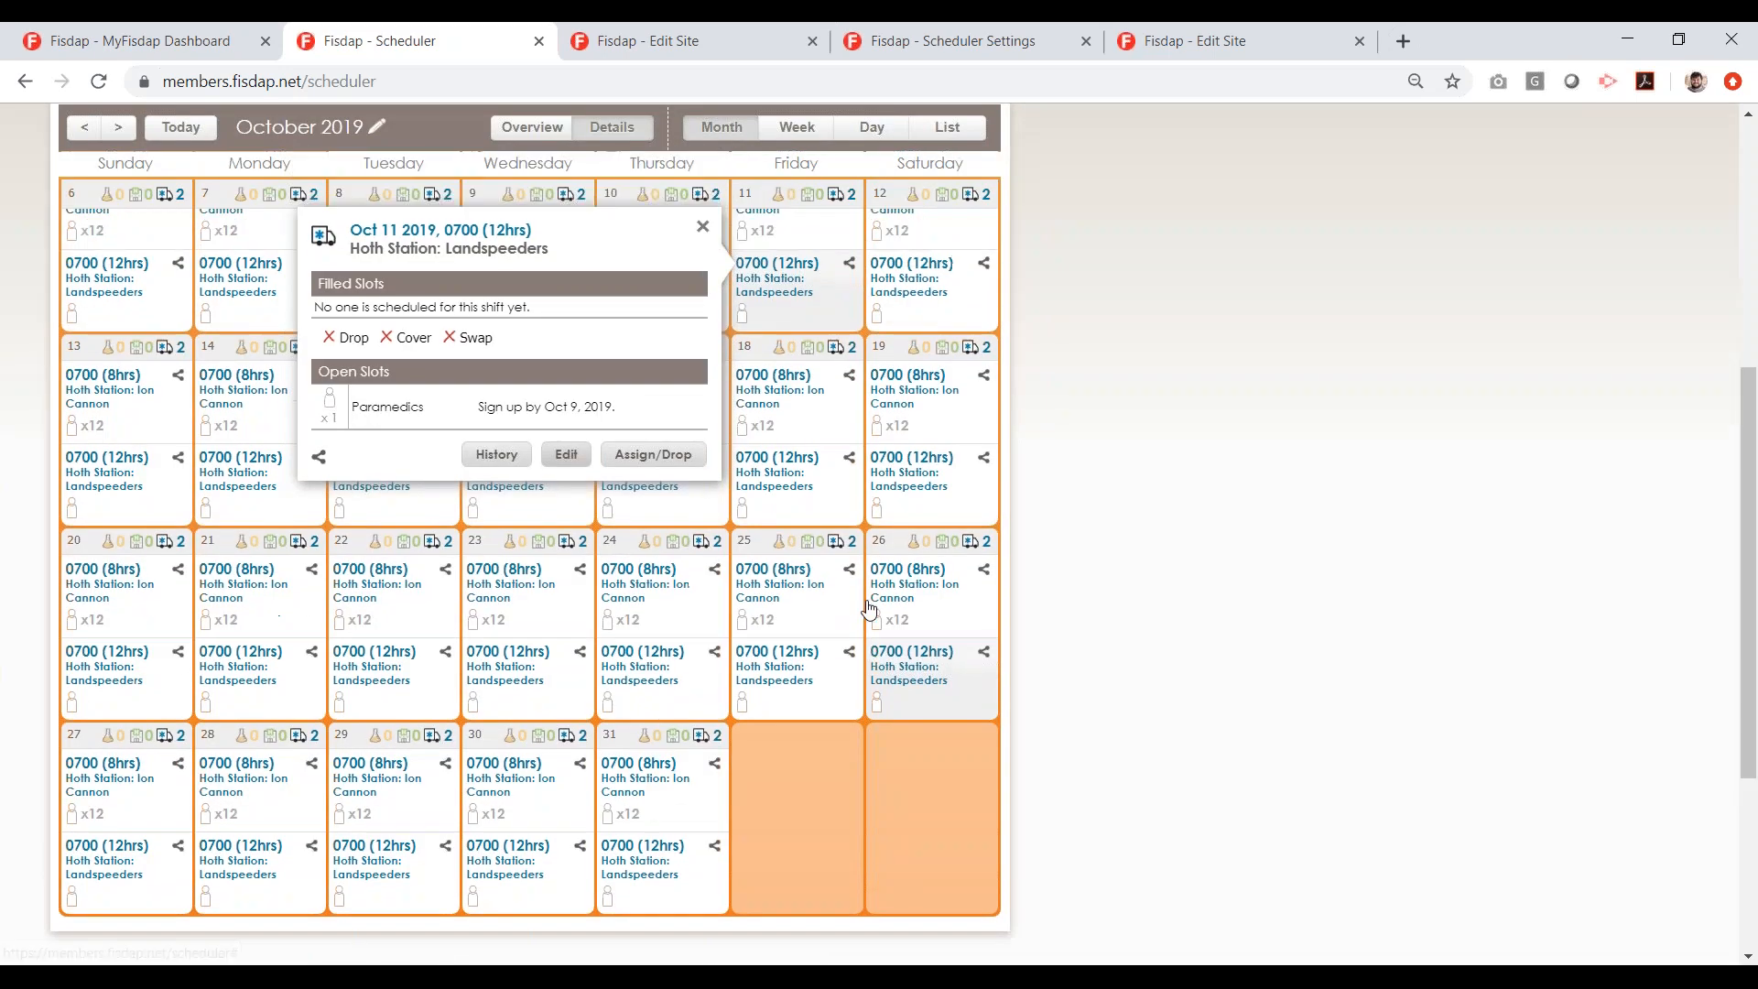
click(746, 496)
Open the October 11 12-hour Landspeeders shift for editing together with the shifts in its series through 11/13/2019
click(777, 319)
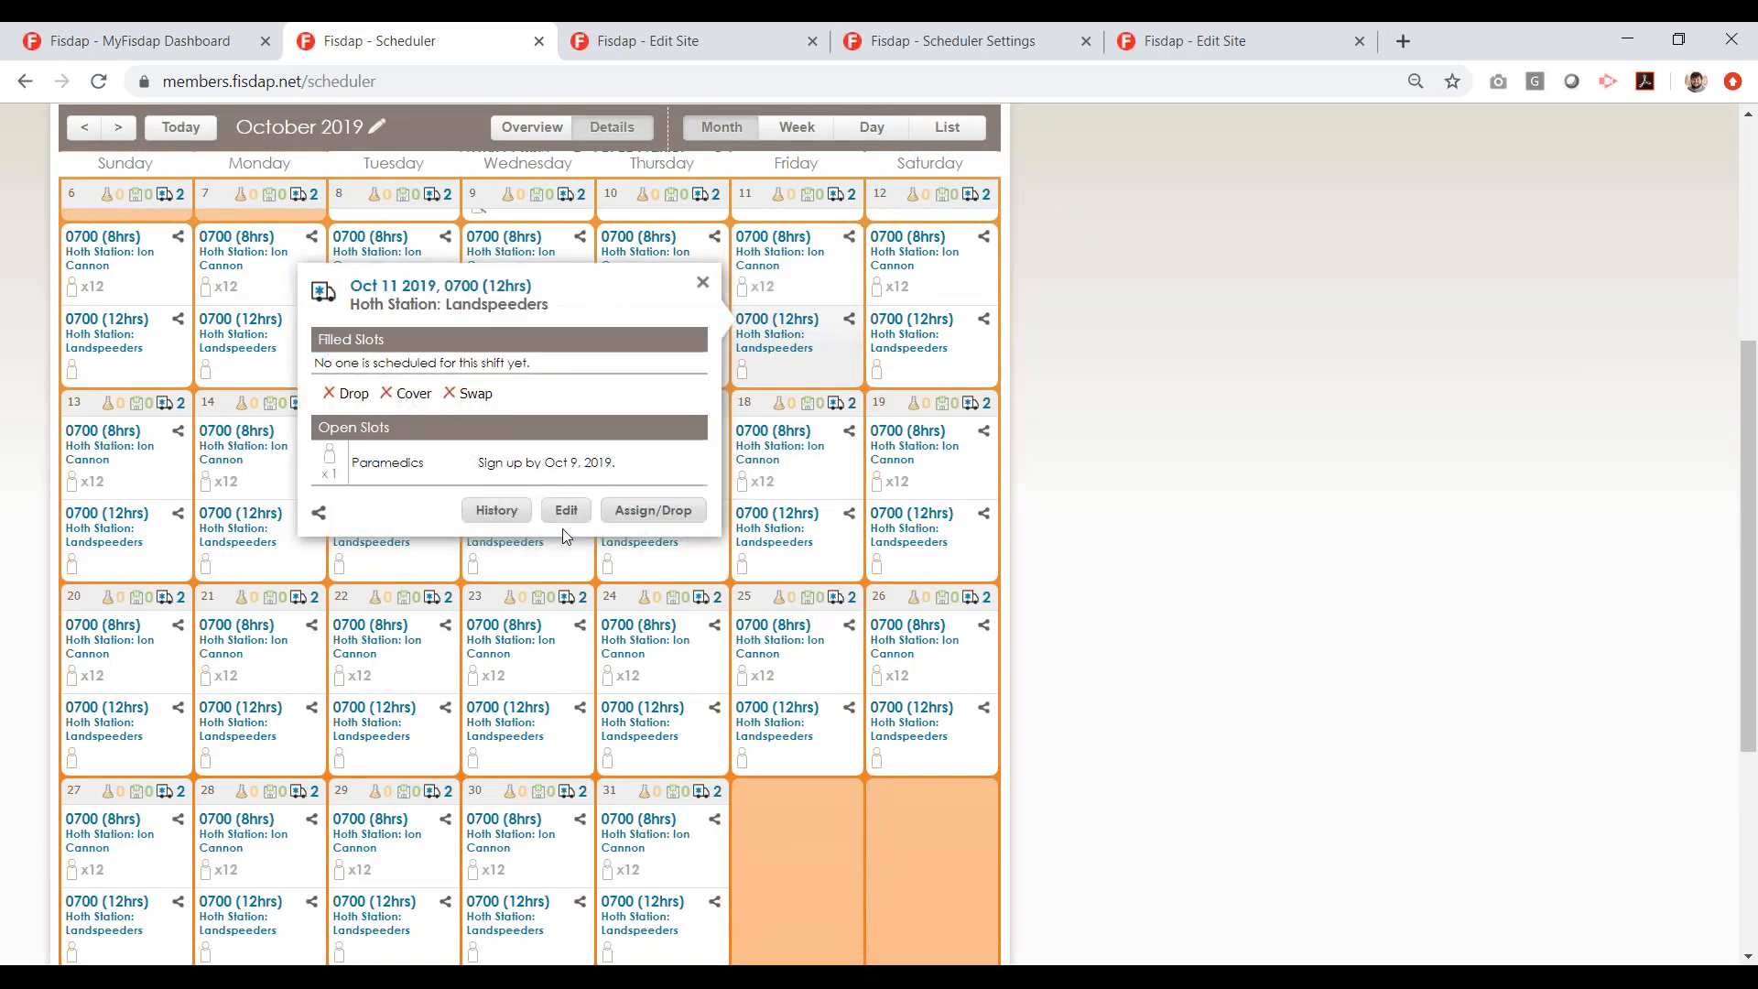
click(565, 511)
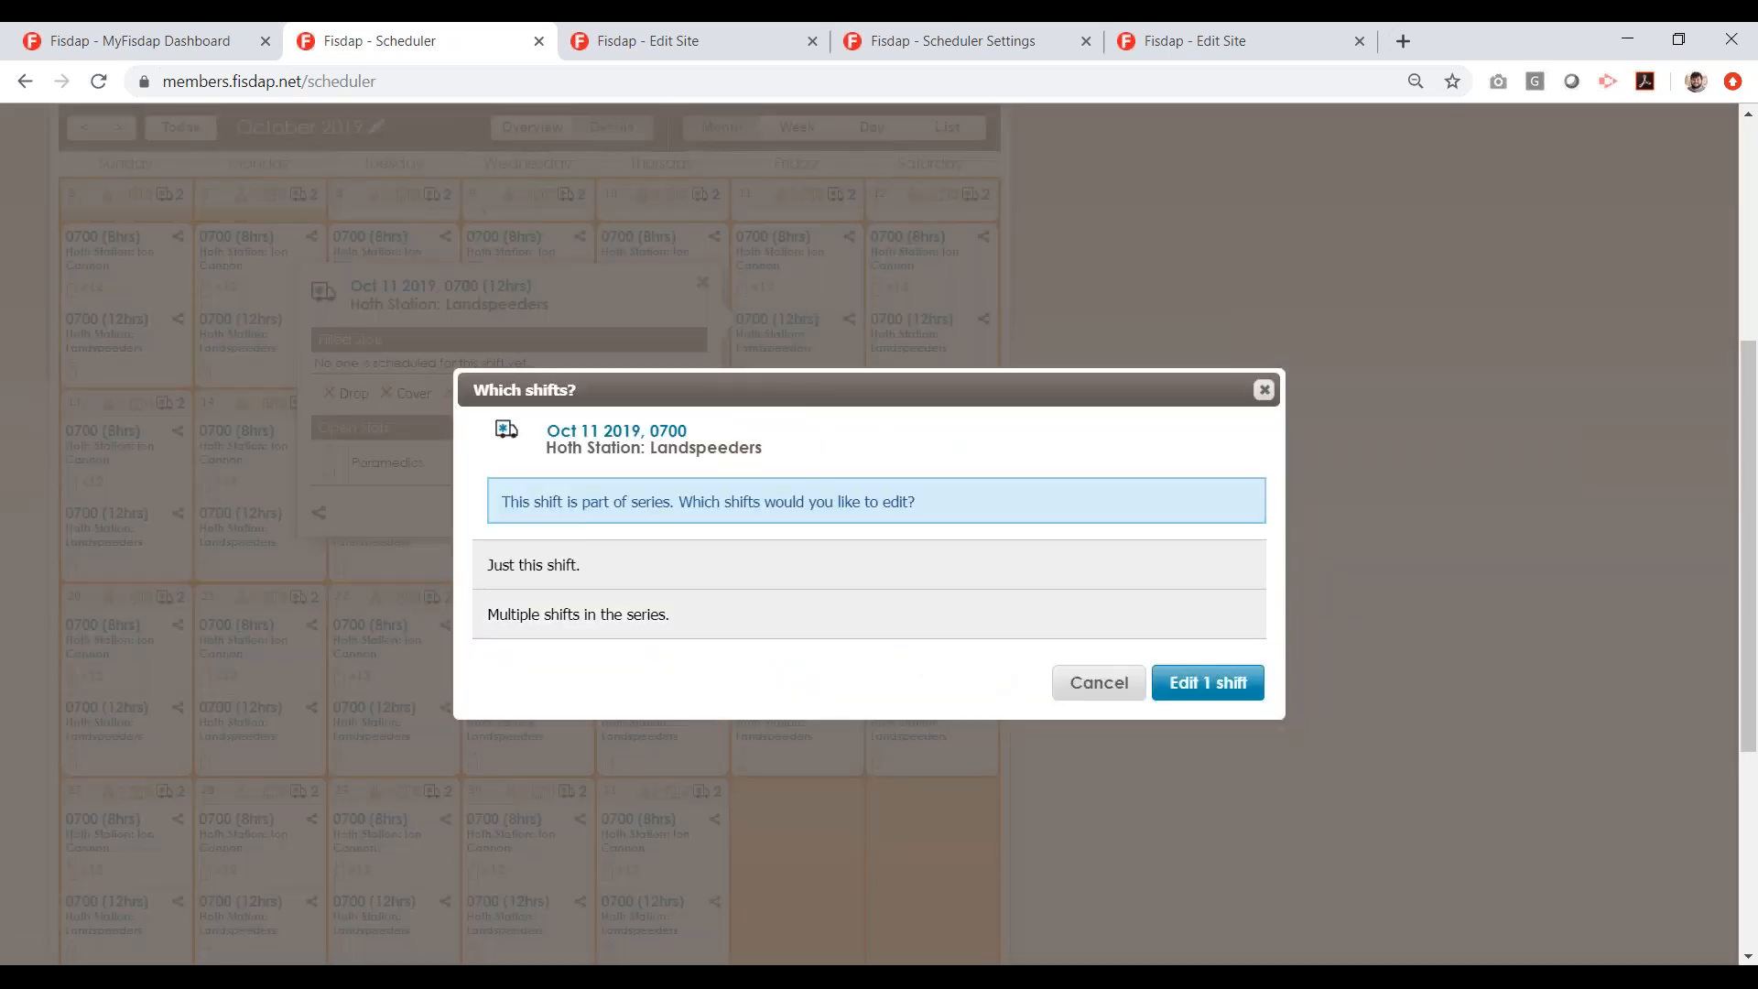
click(949, 620)
scroll(1001, 690, down, 1)
scroll(800, 688, down, 2)
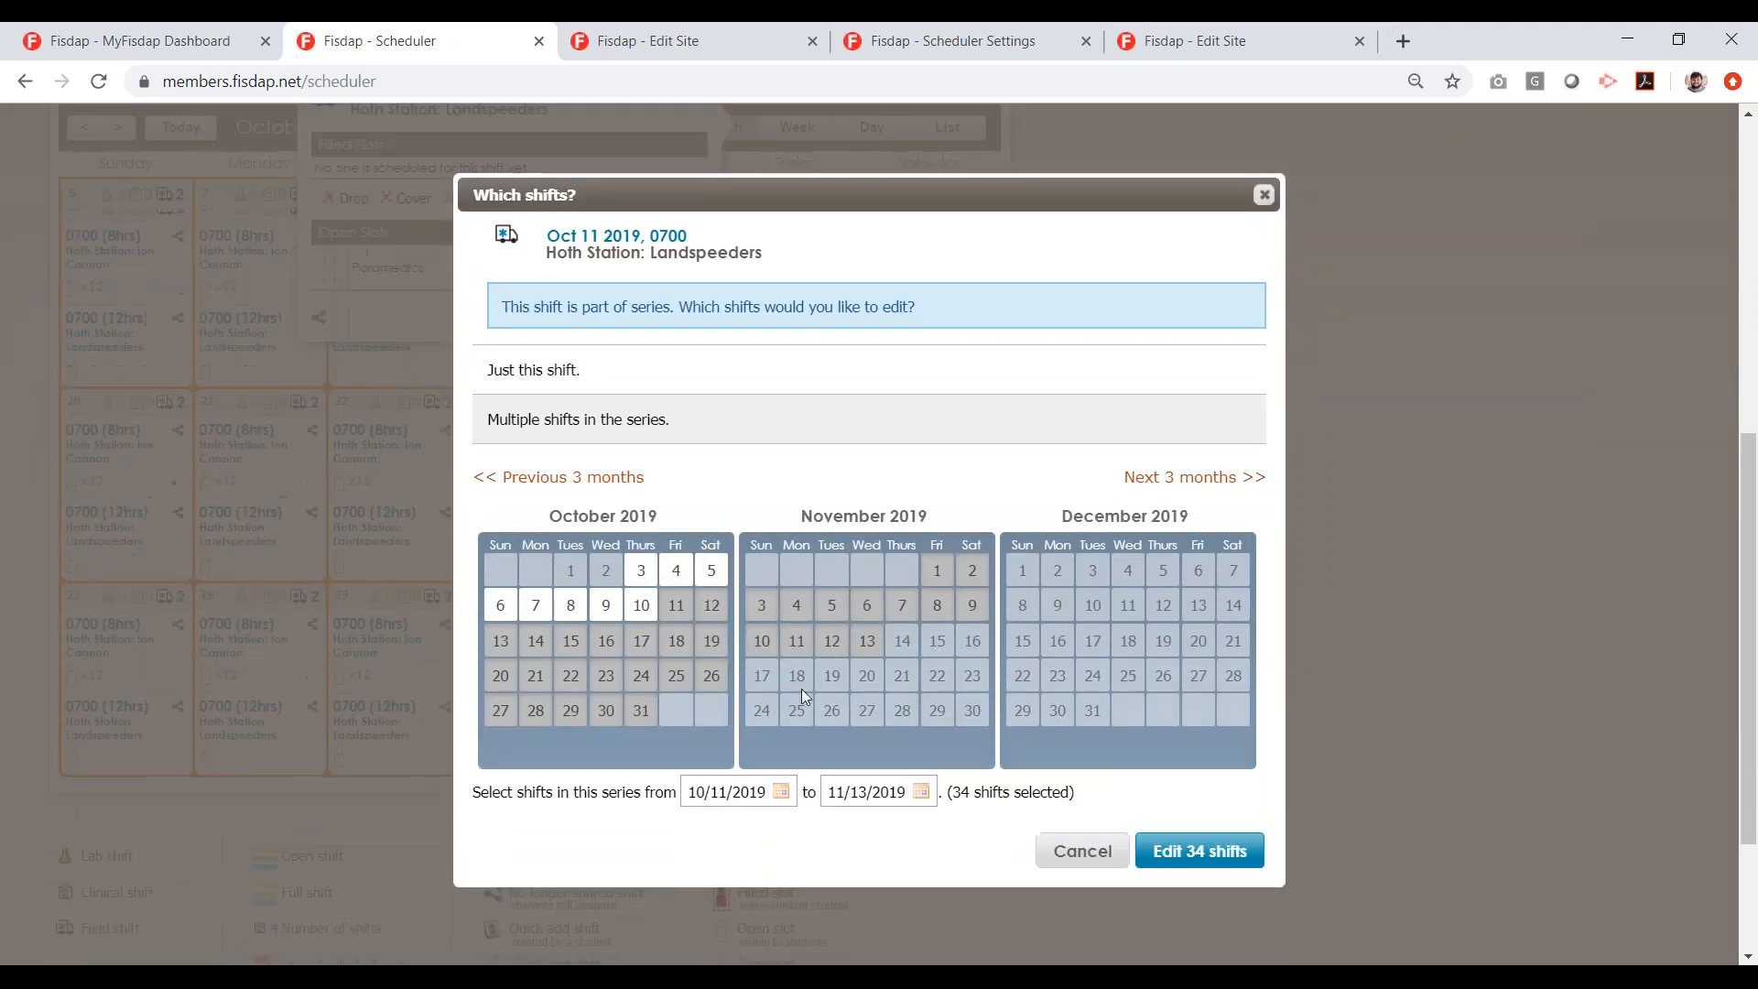
click(1189, 702)
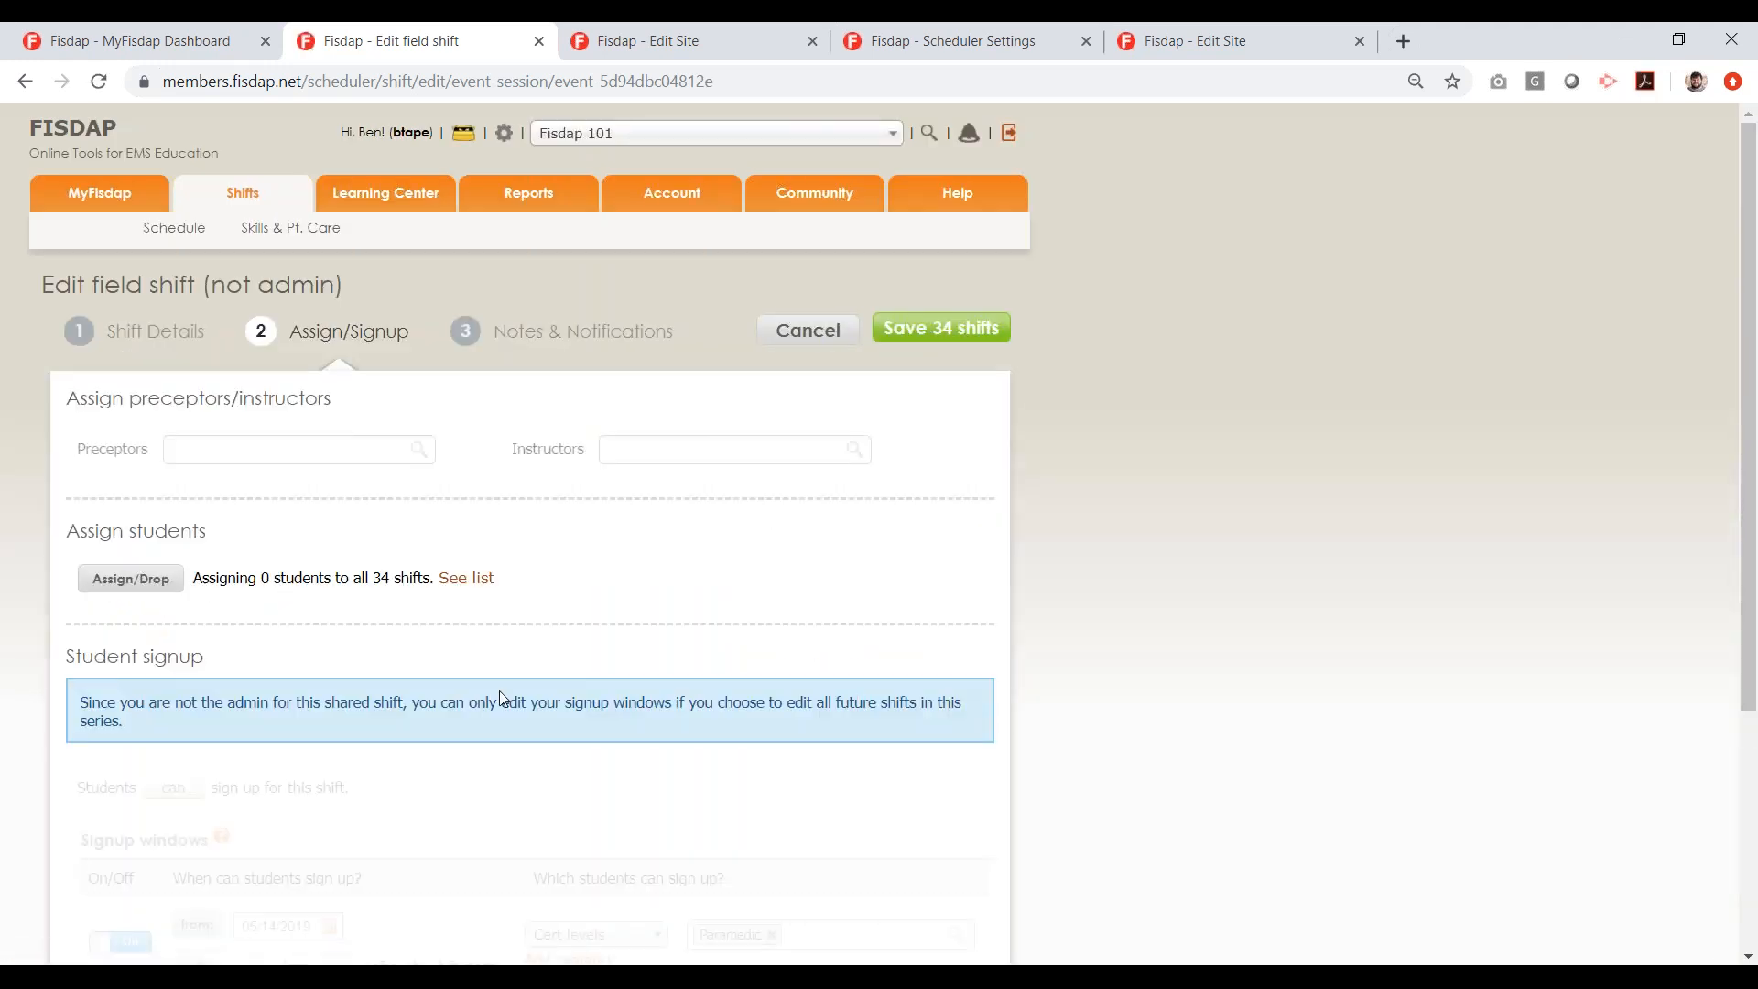
Read the student signup notice about non-admin editing of the shared shift series, and leave the editor without saving
scroll(494, 699, down, 1)
drag(84, 588, 835, 619)
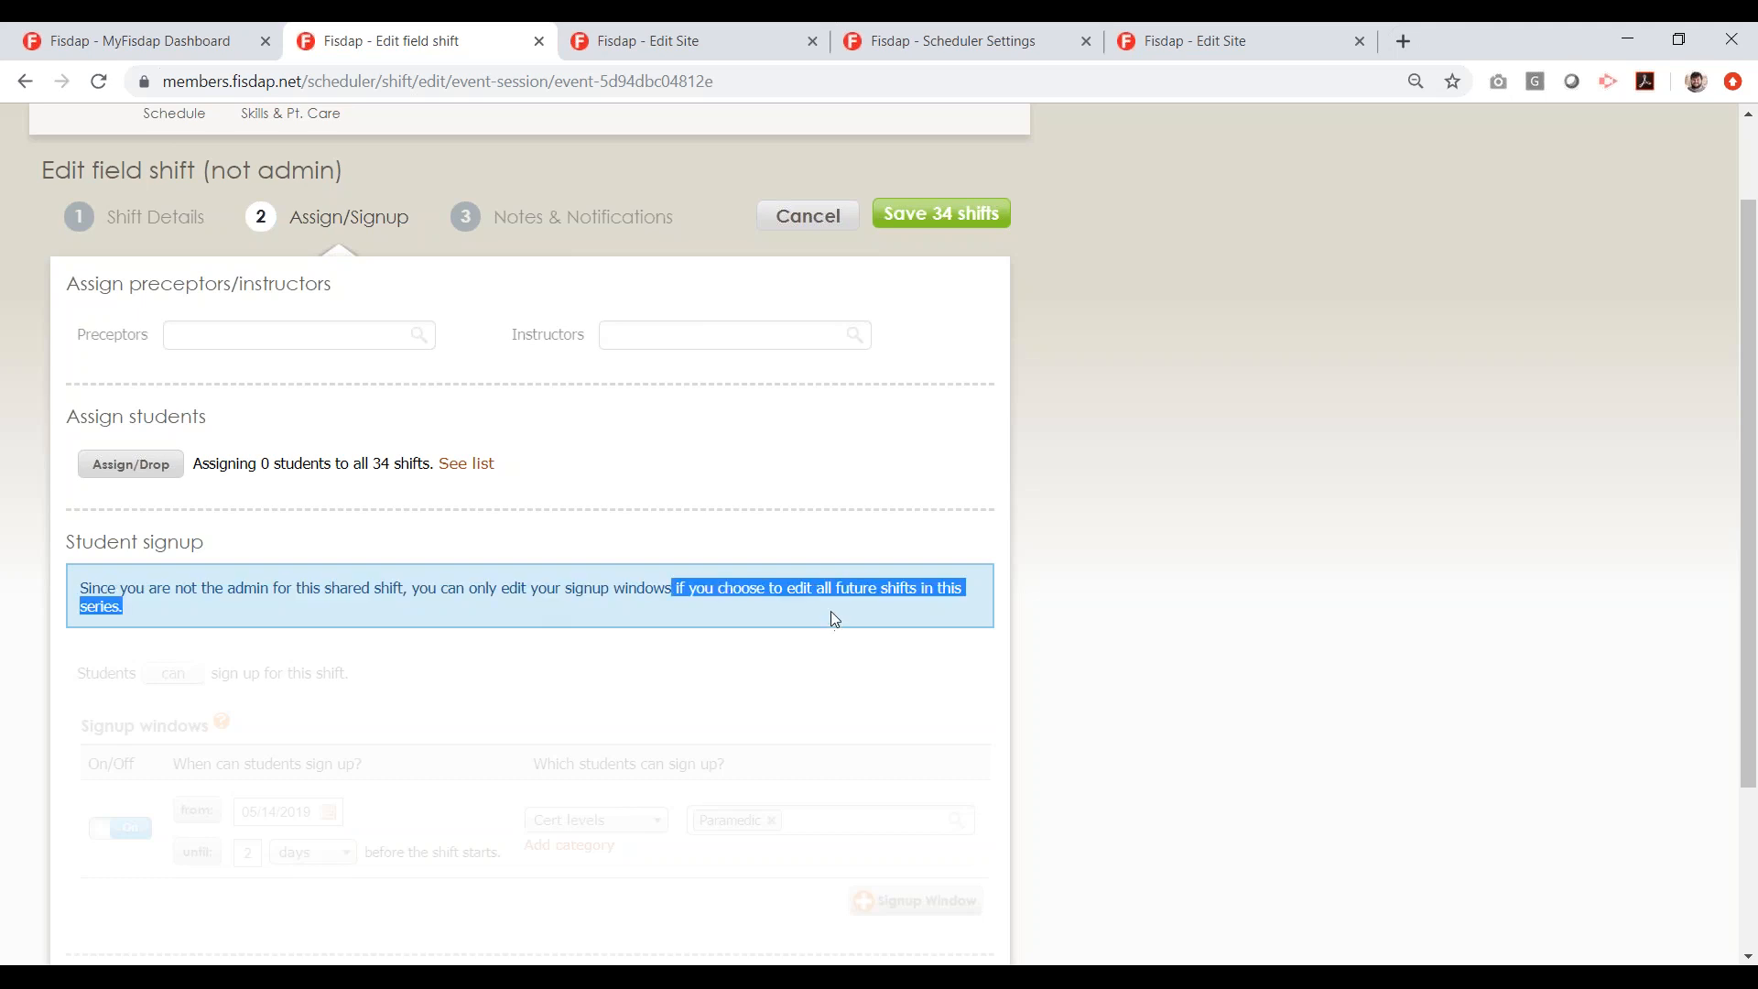
click(812, 224)
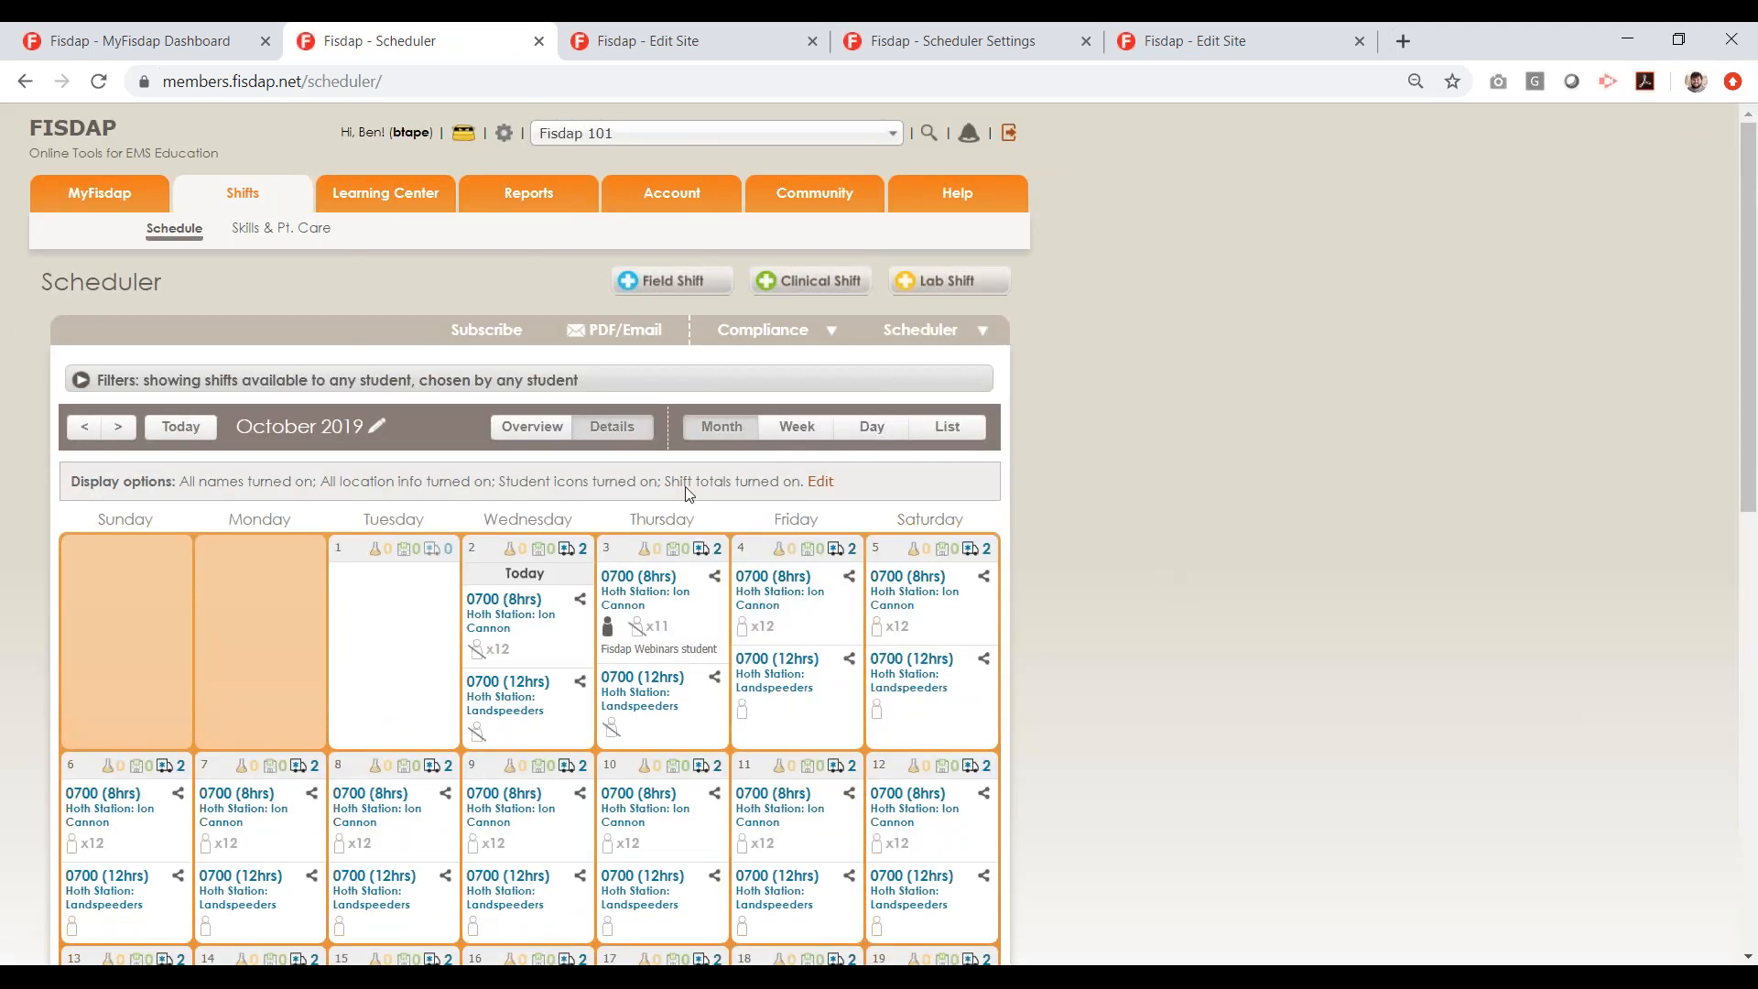
Open the October 3 12-hour Landspeeders shift for editing together with all shifts in its series from 10/03/2019 to 11/13/2019
click(685, 717)
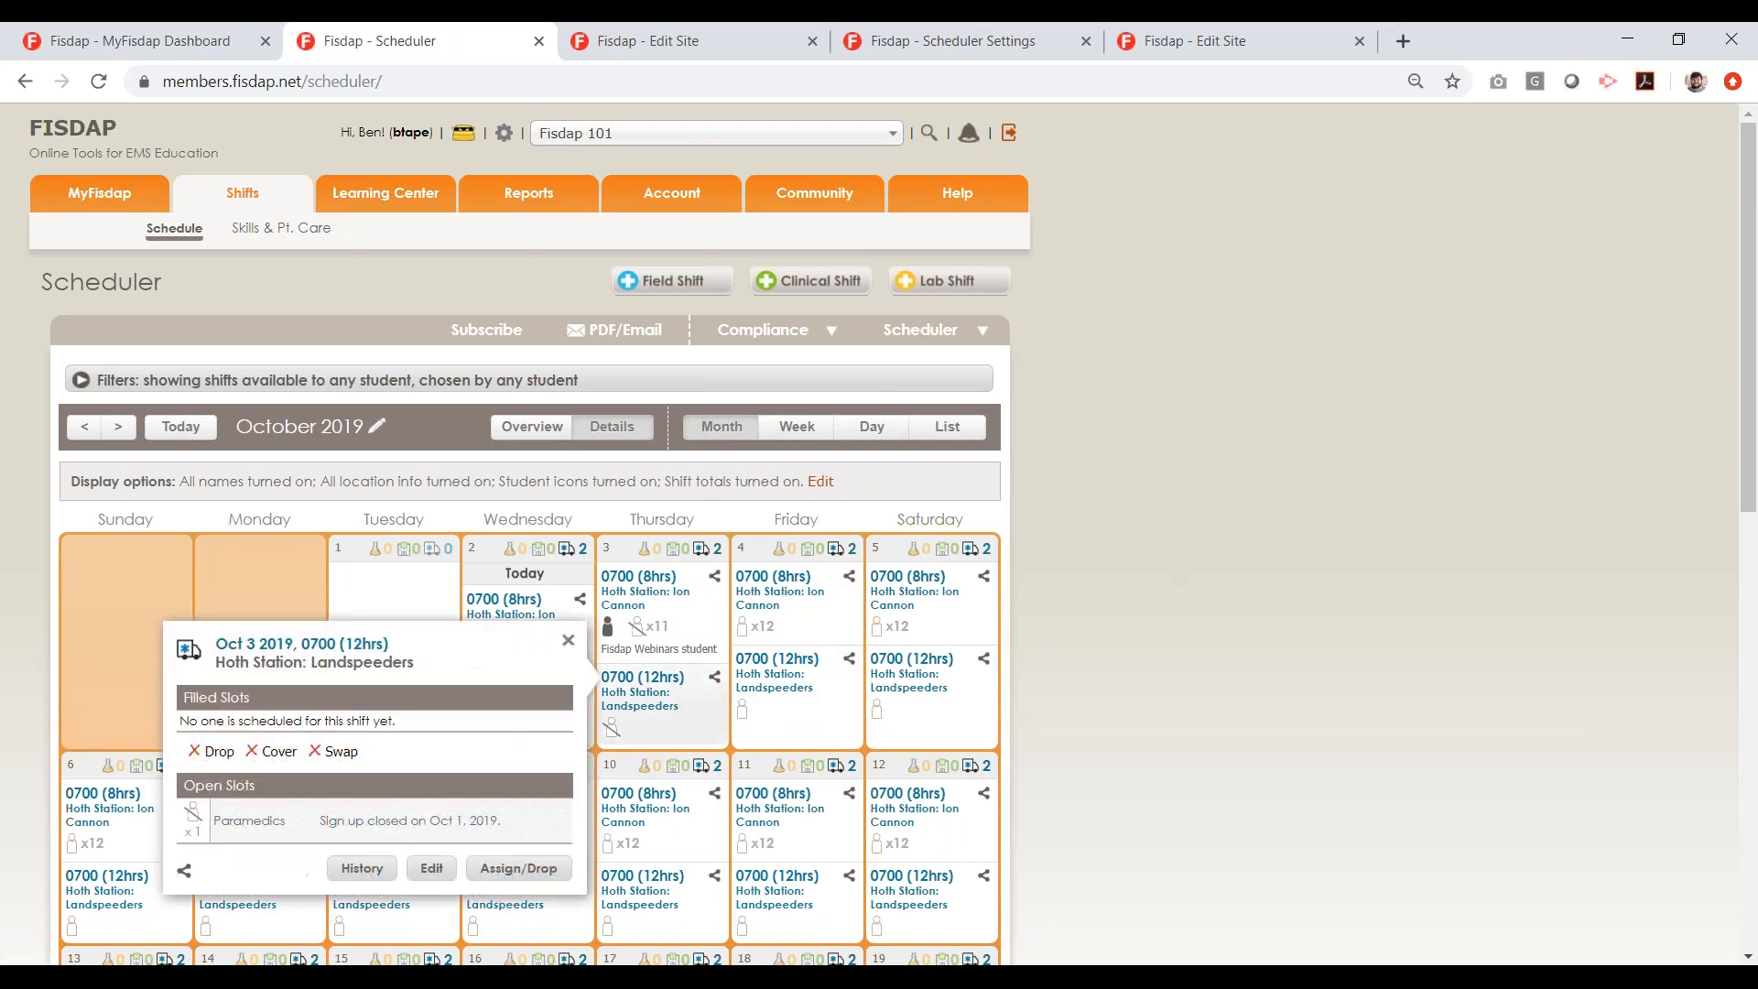
click(431, 868)
click(556, 634)
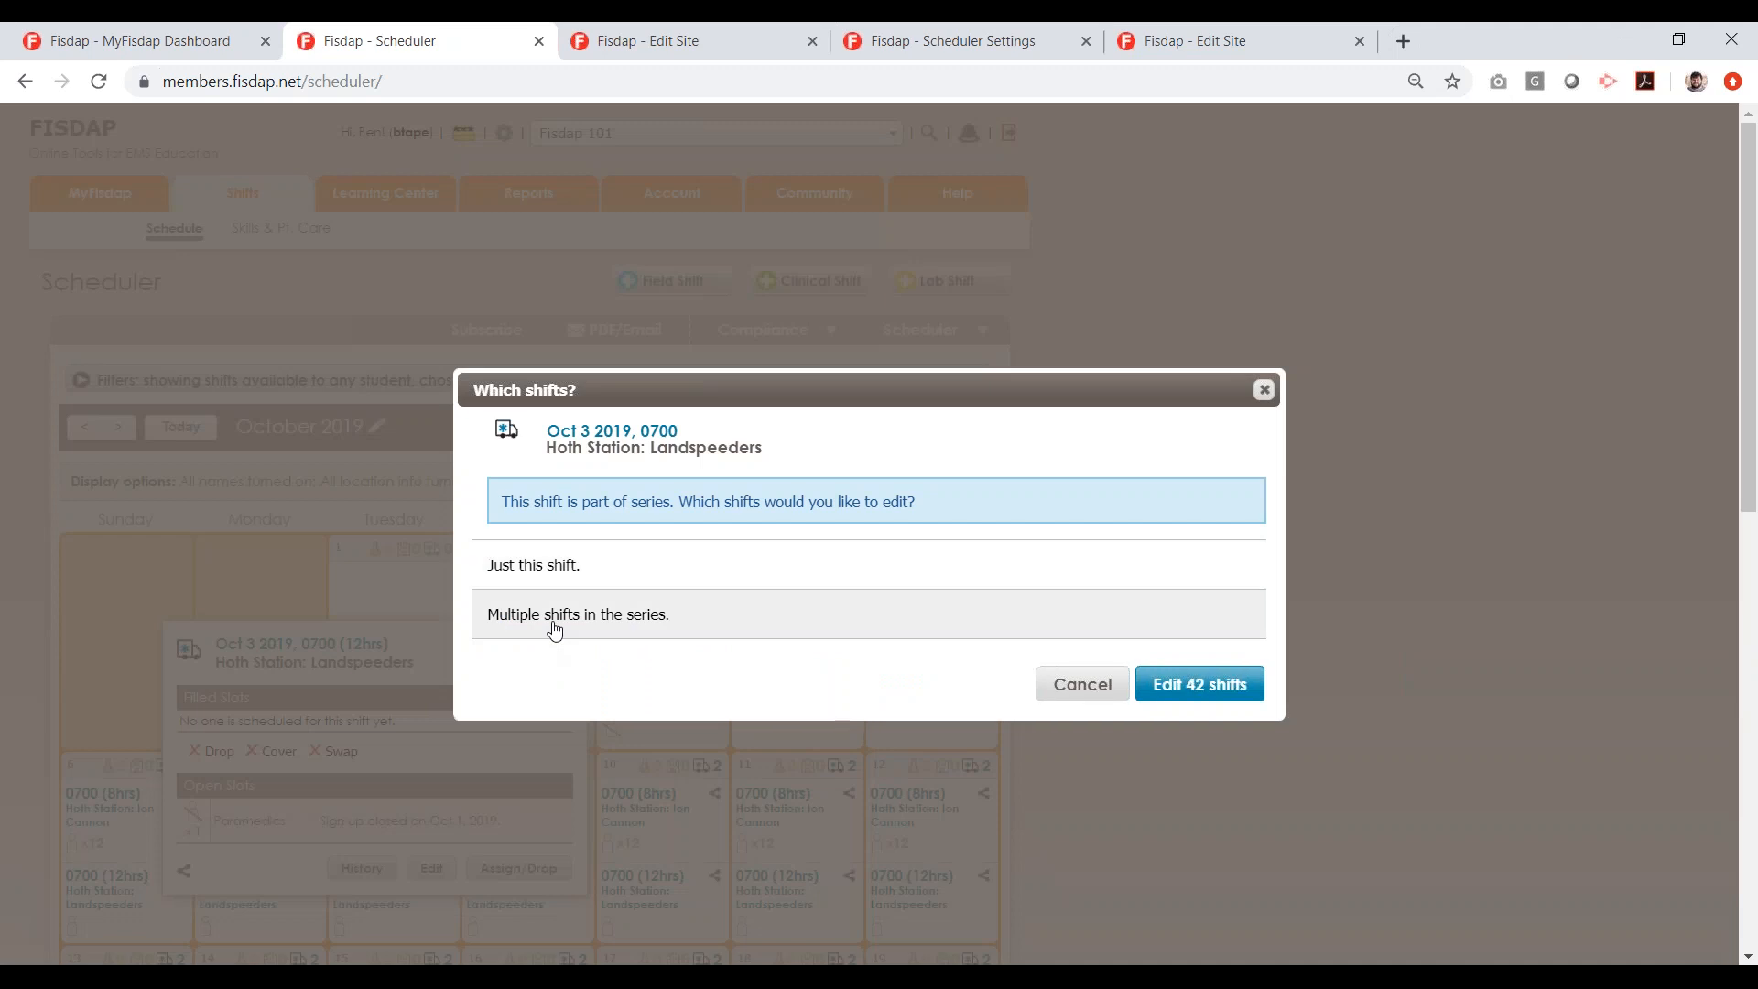
scroll(577, 632, down, 3)
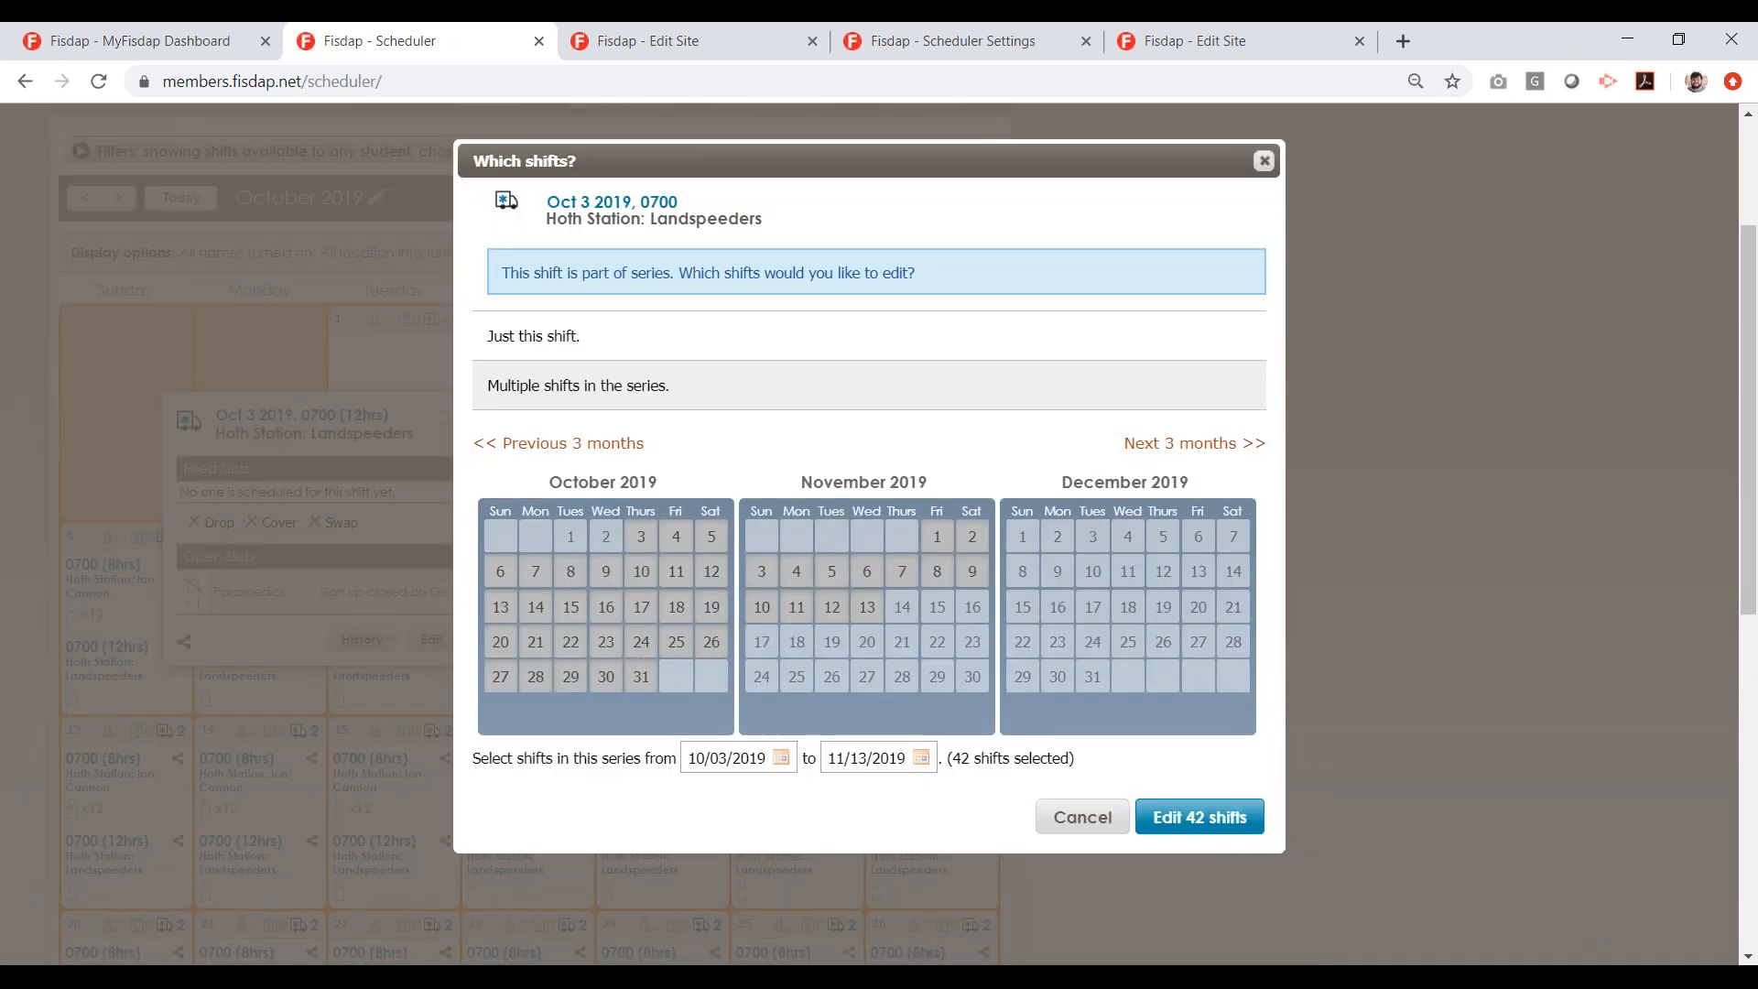
click(643, 540)
click(646, 540)
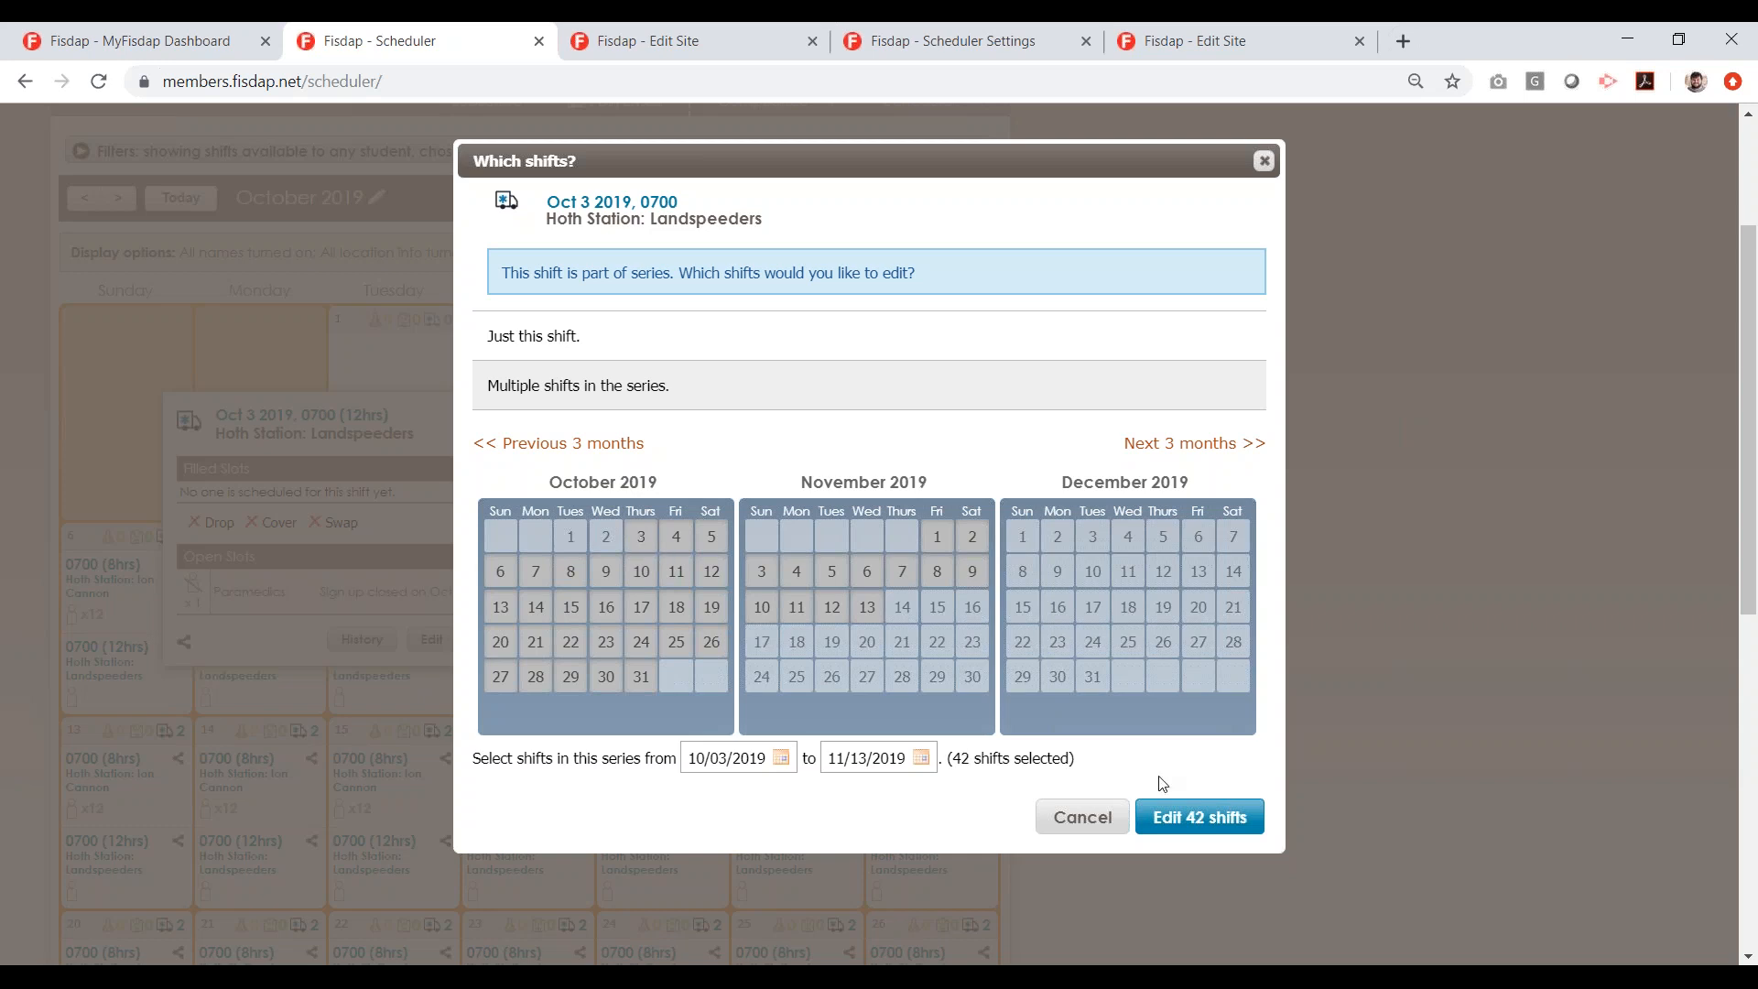
click(1190, 816)
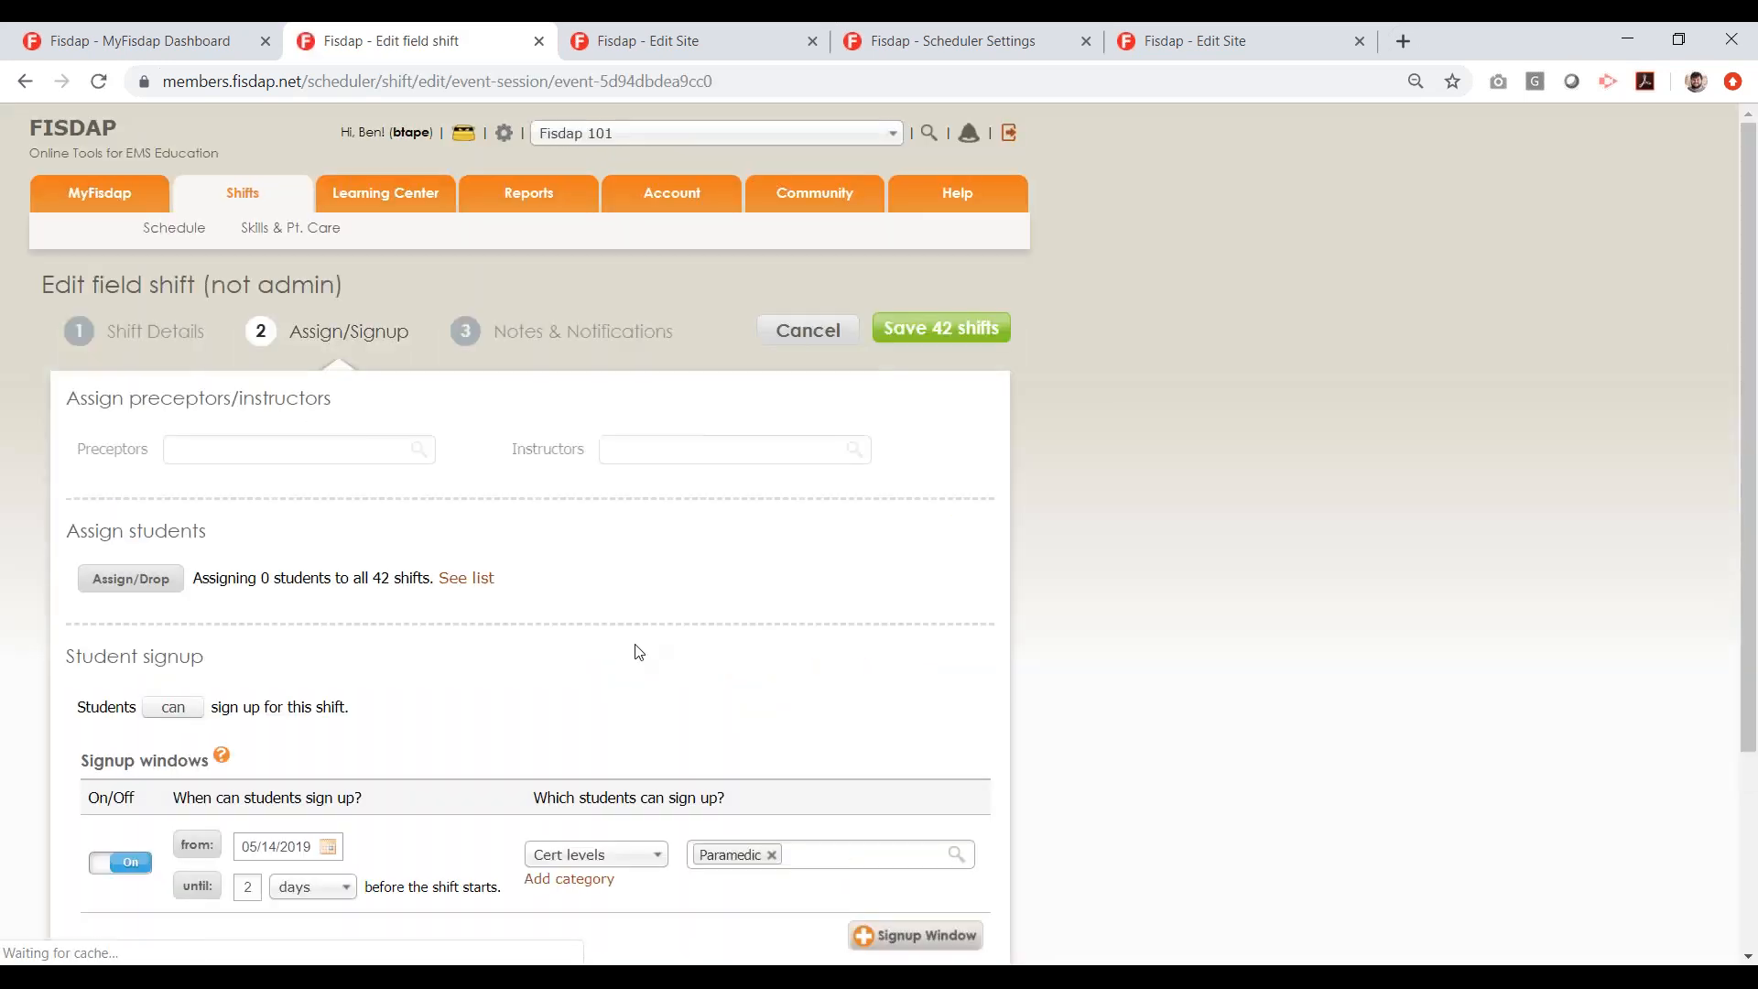
Allow students to cover and swap but not drop the Landspeeders shifts, and save the changes to all 42 shifts
scroll(641, 647, down, 1)
scroll(641, 641, down, 2)
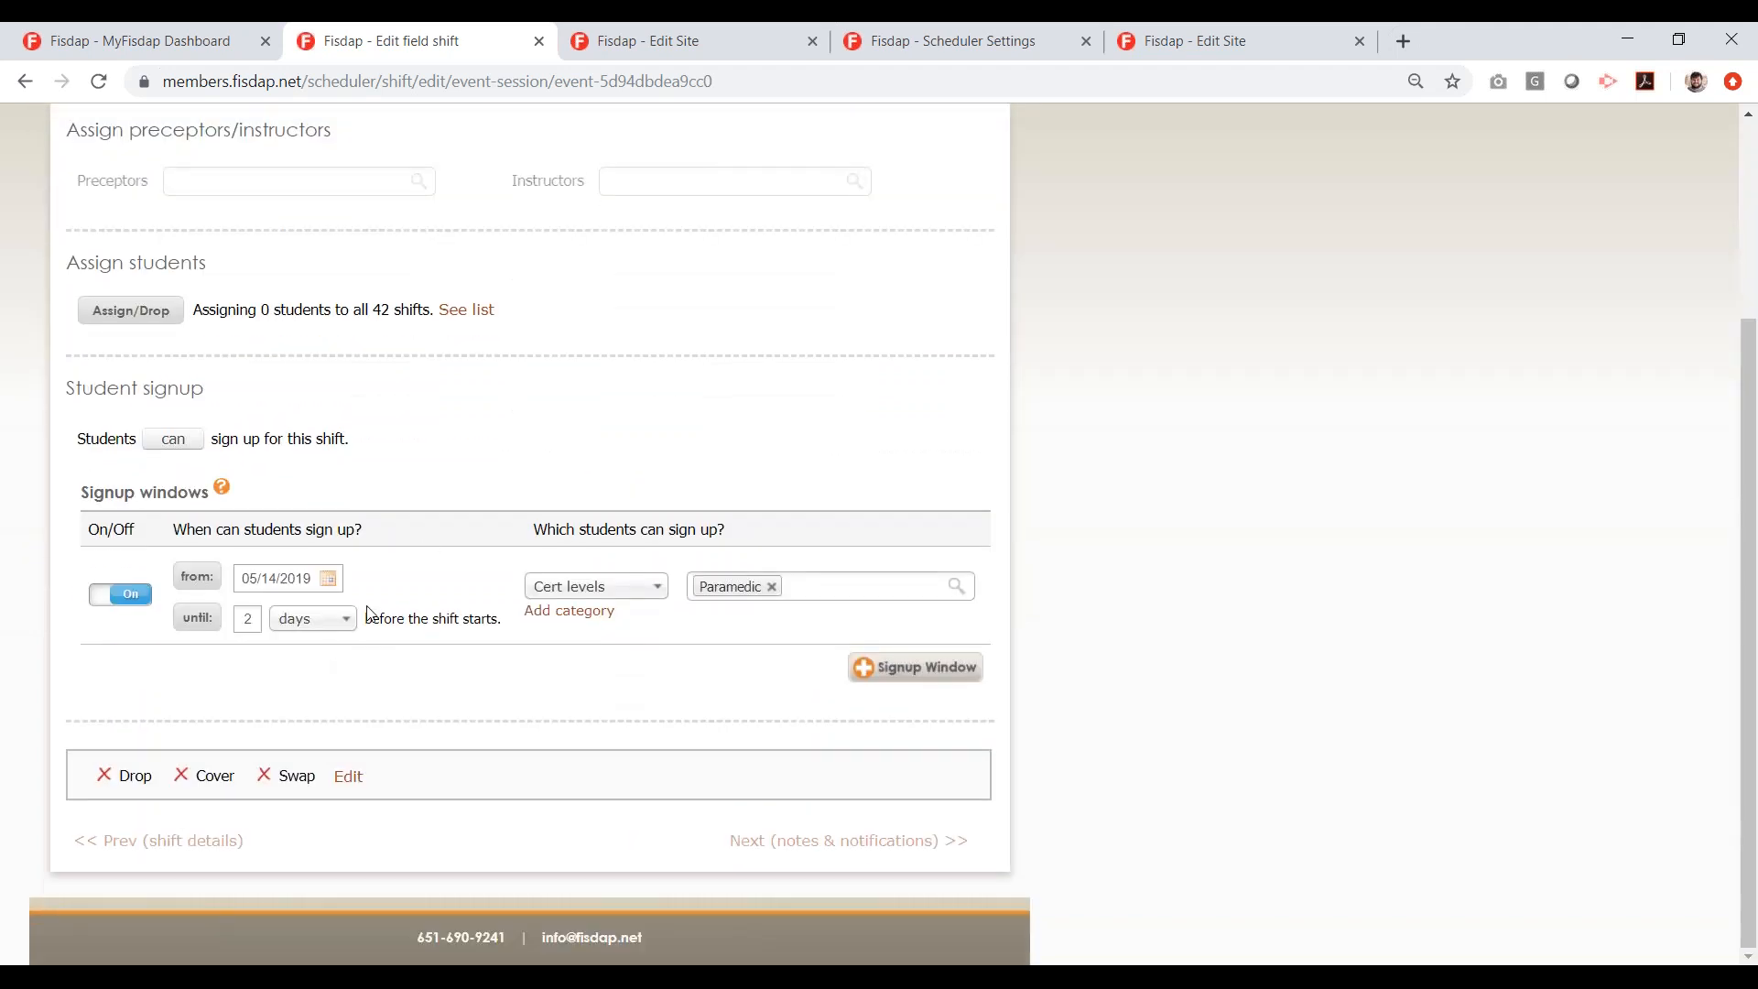
scroll(421, 554, up, 2)
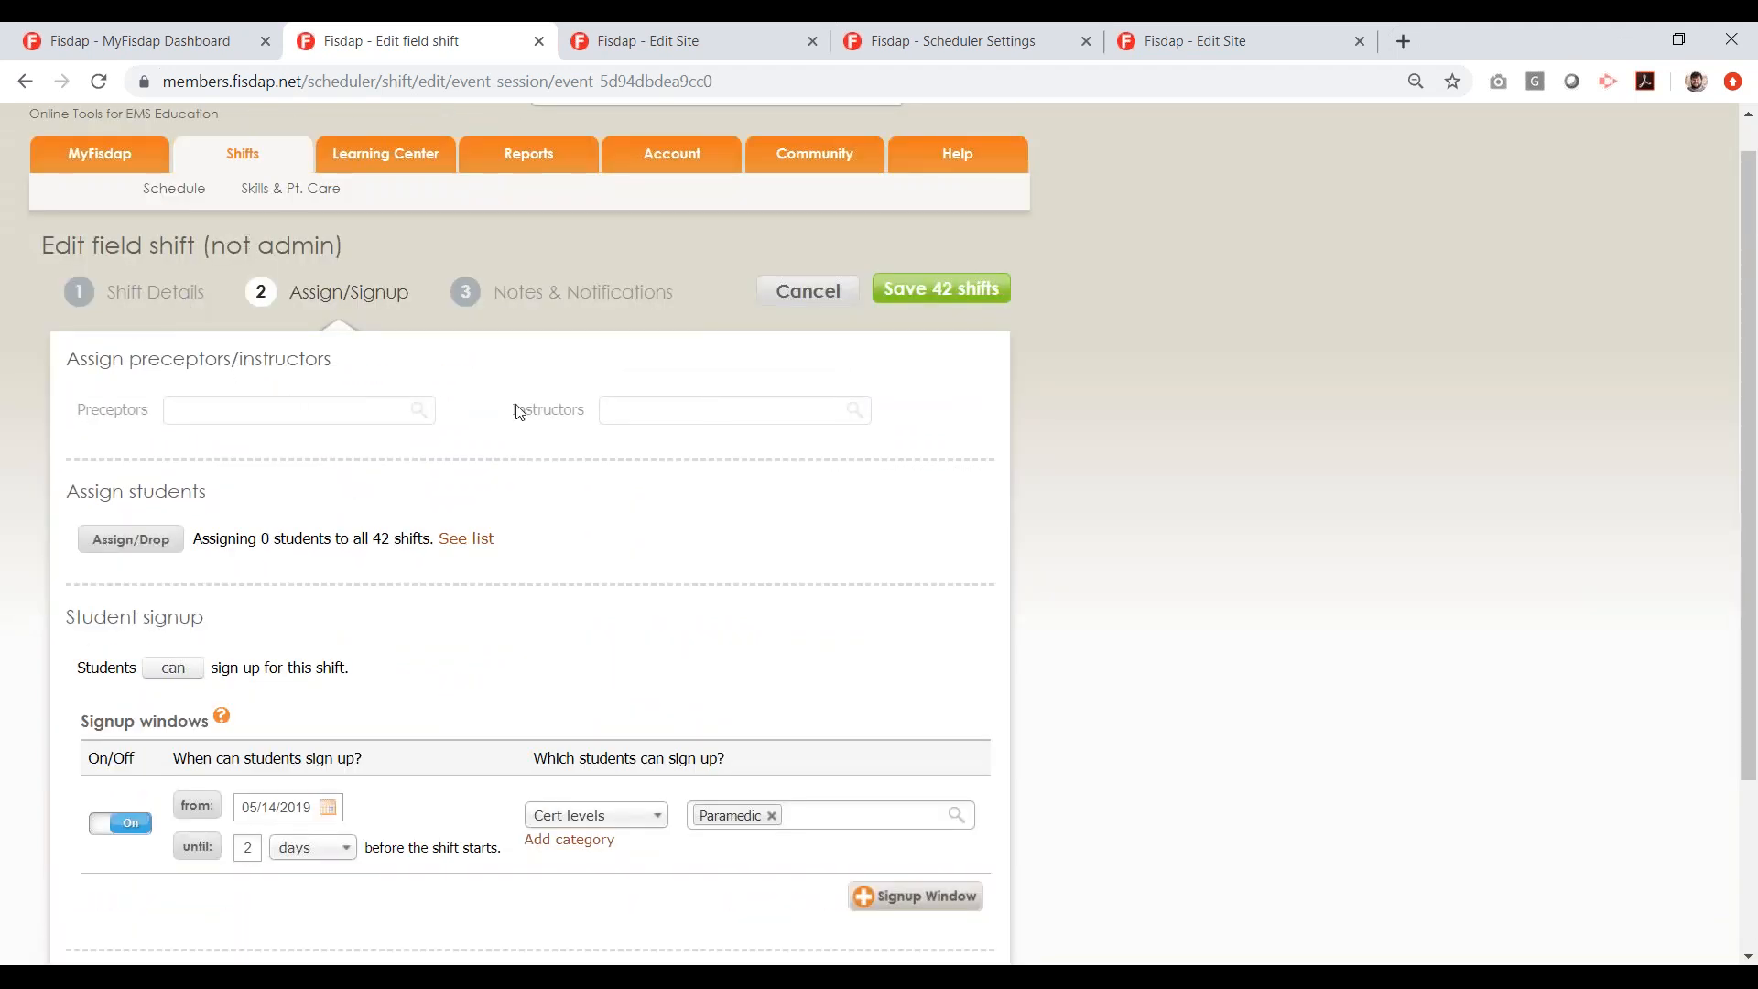
scroll(573, 464, down, 1)
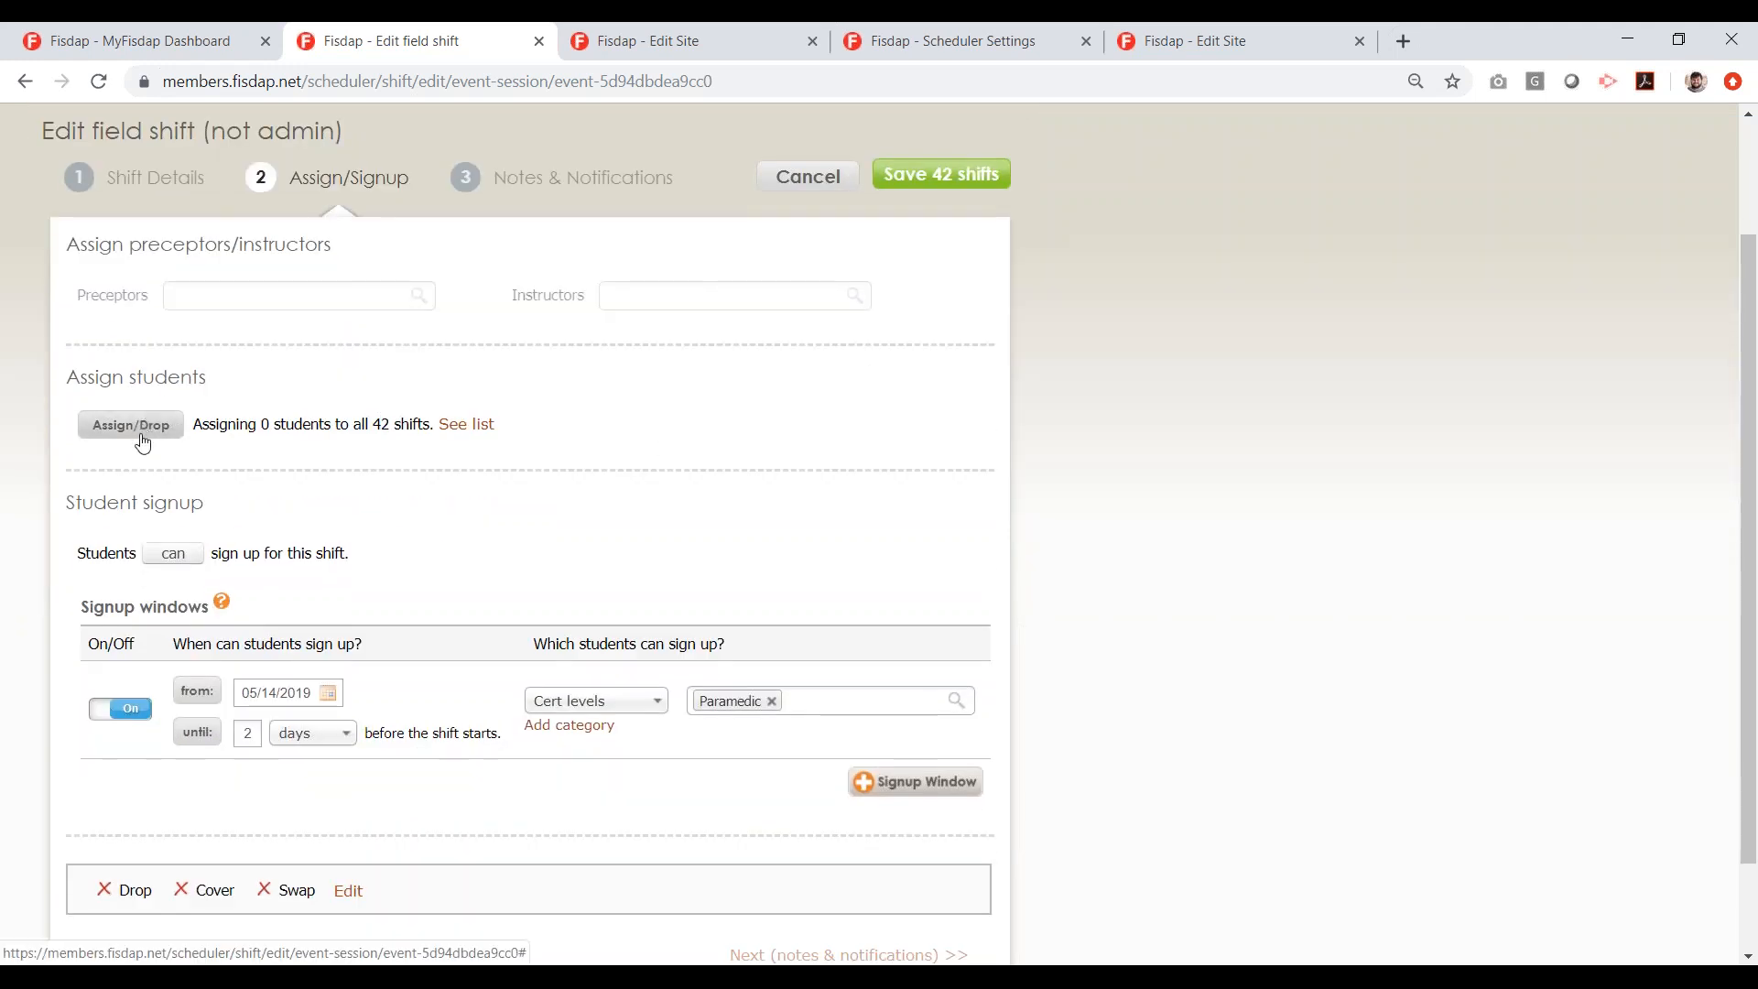
scroll(458, 508, down, 1)
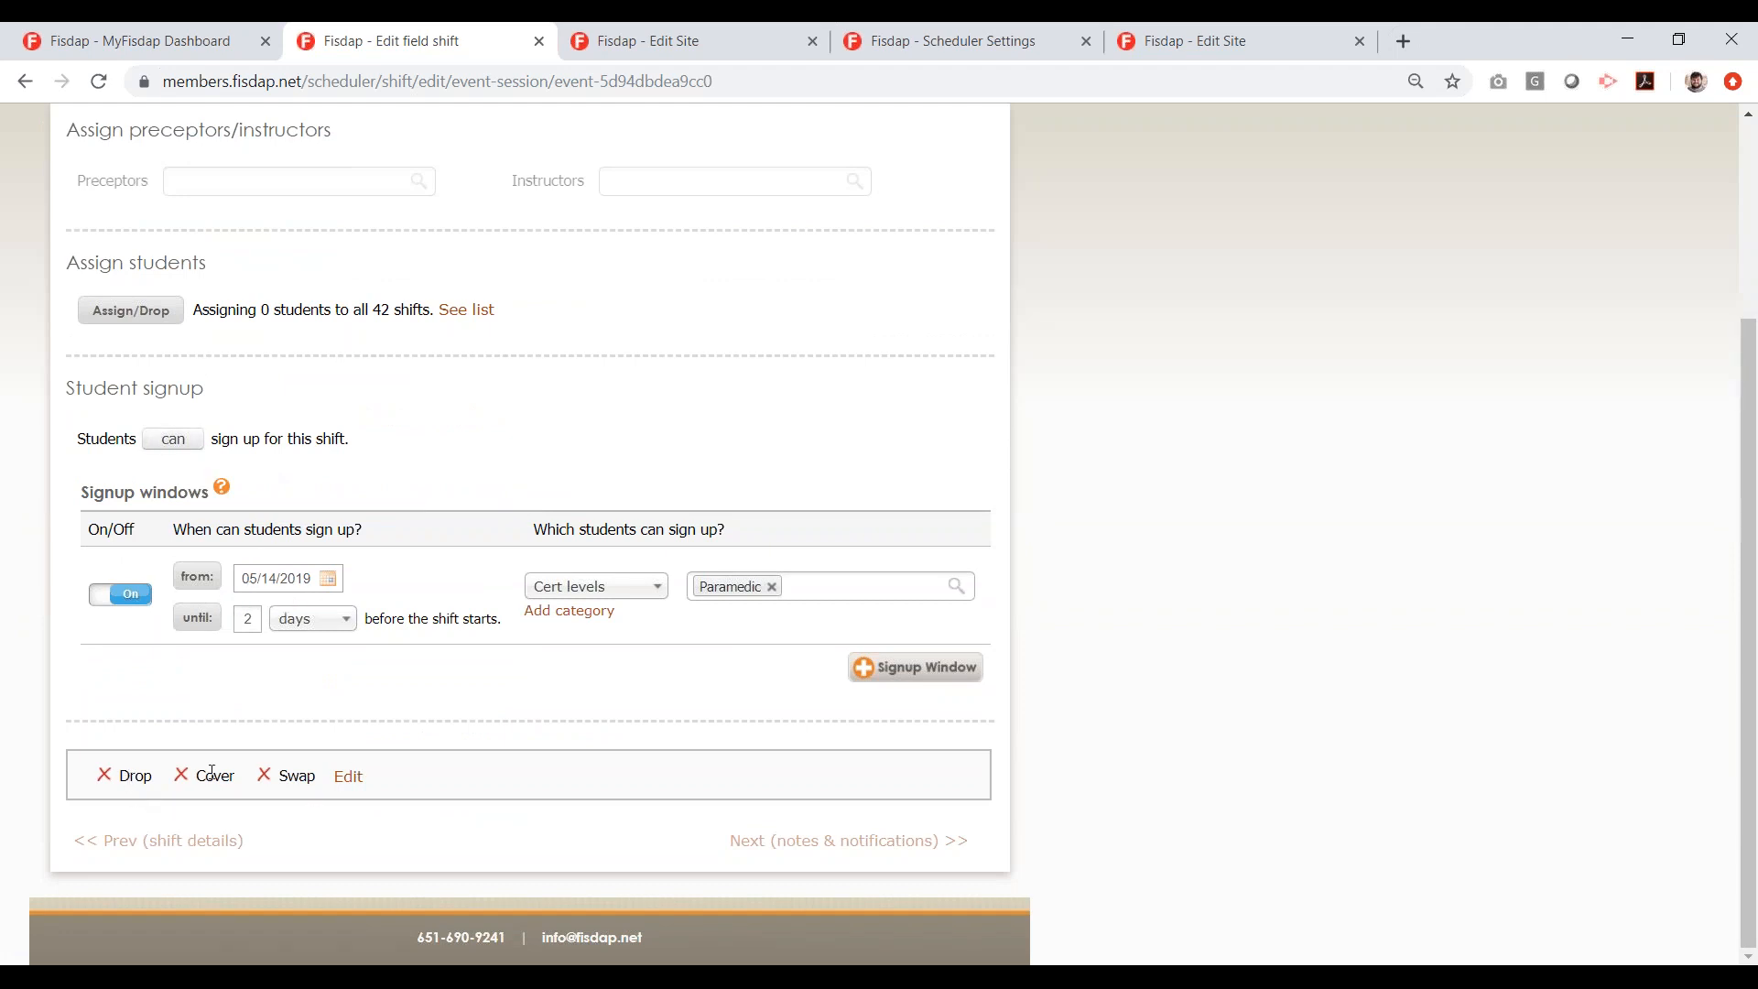
click(348, 777)
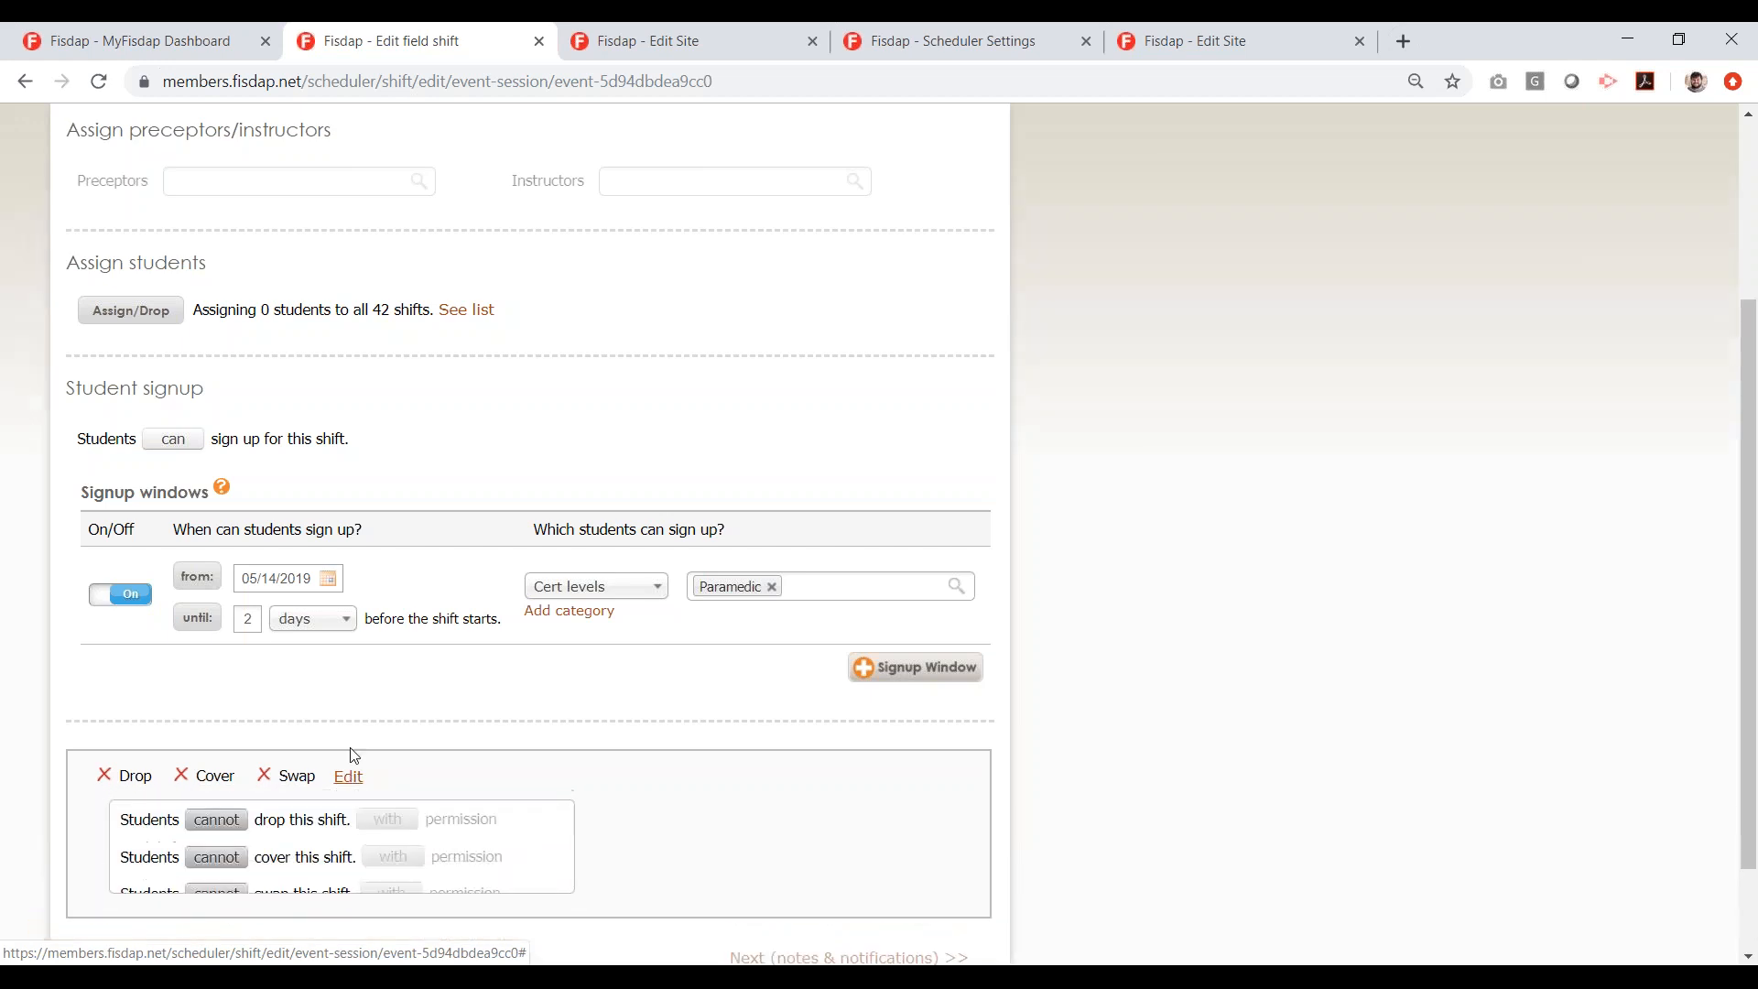
click(382, 825)
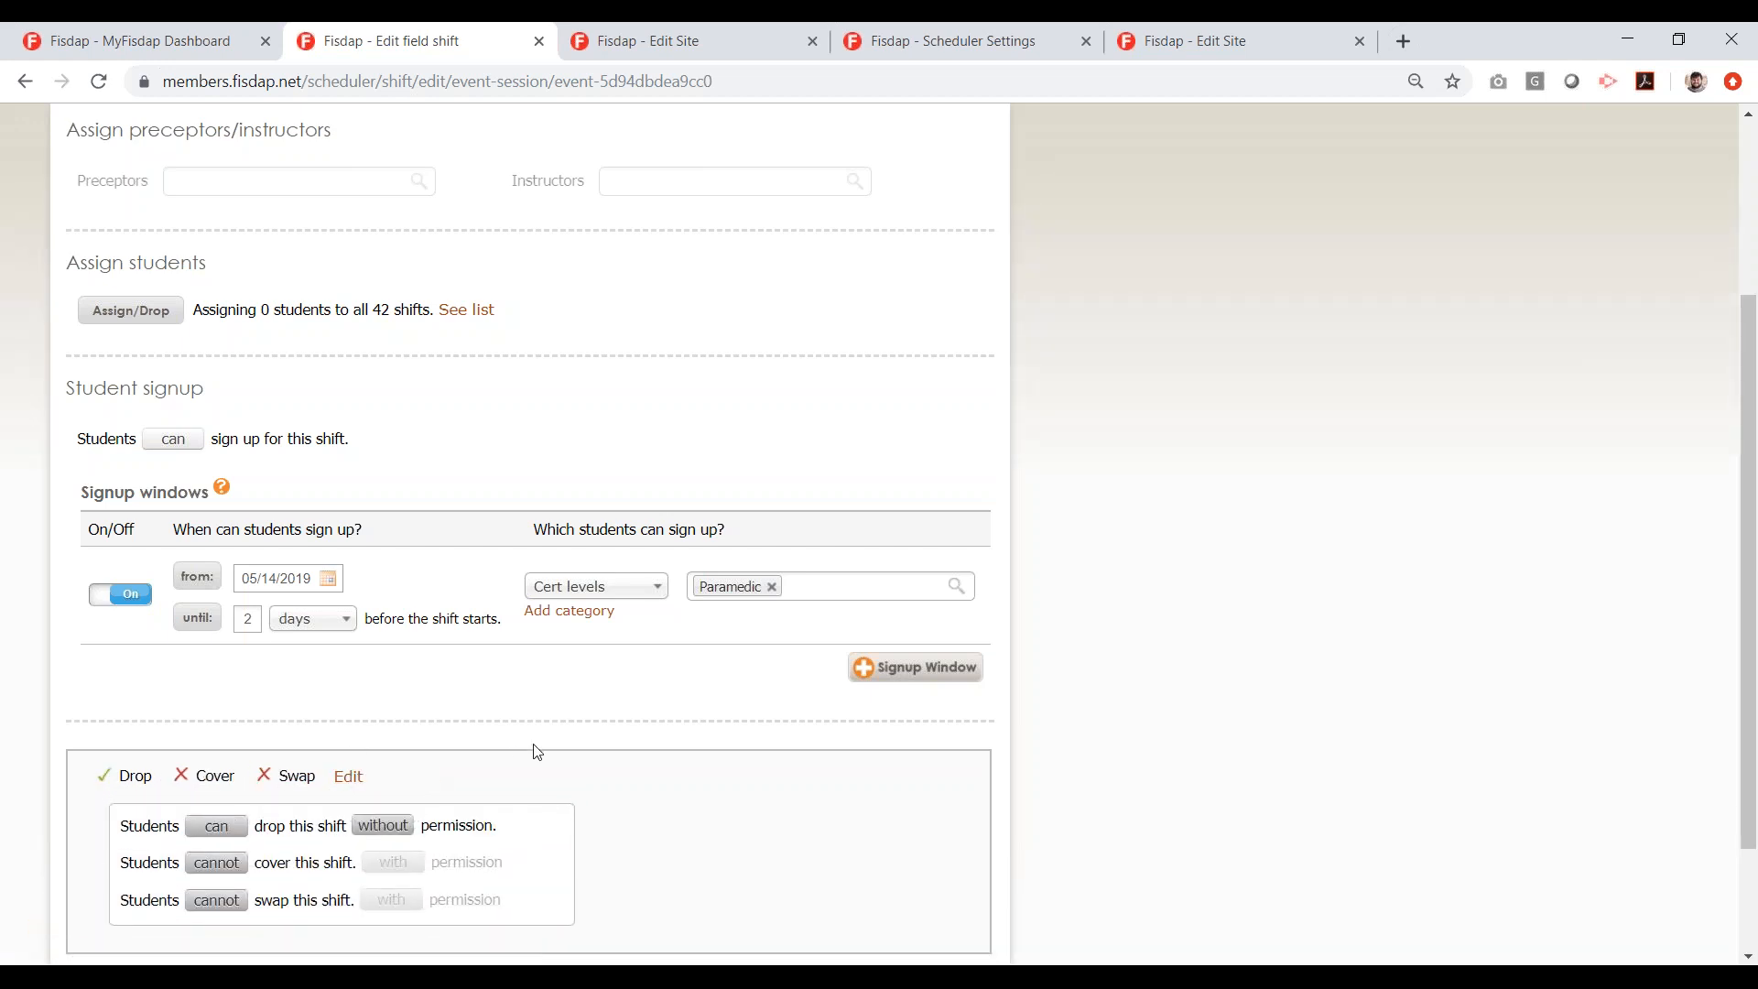
scroll(887, 302, up, 3)
click(908, 326)
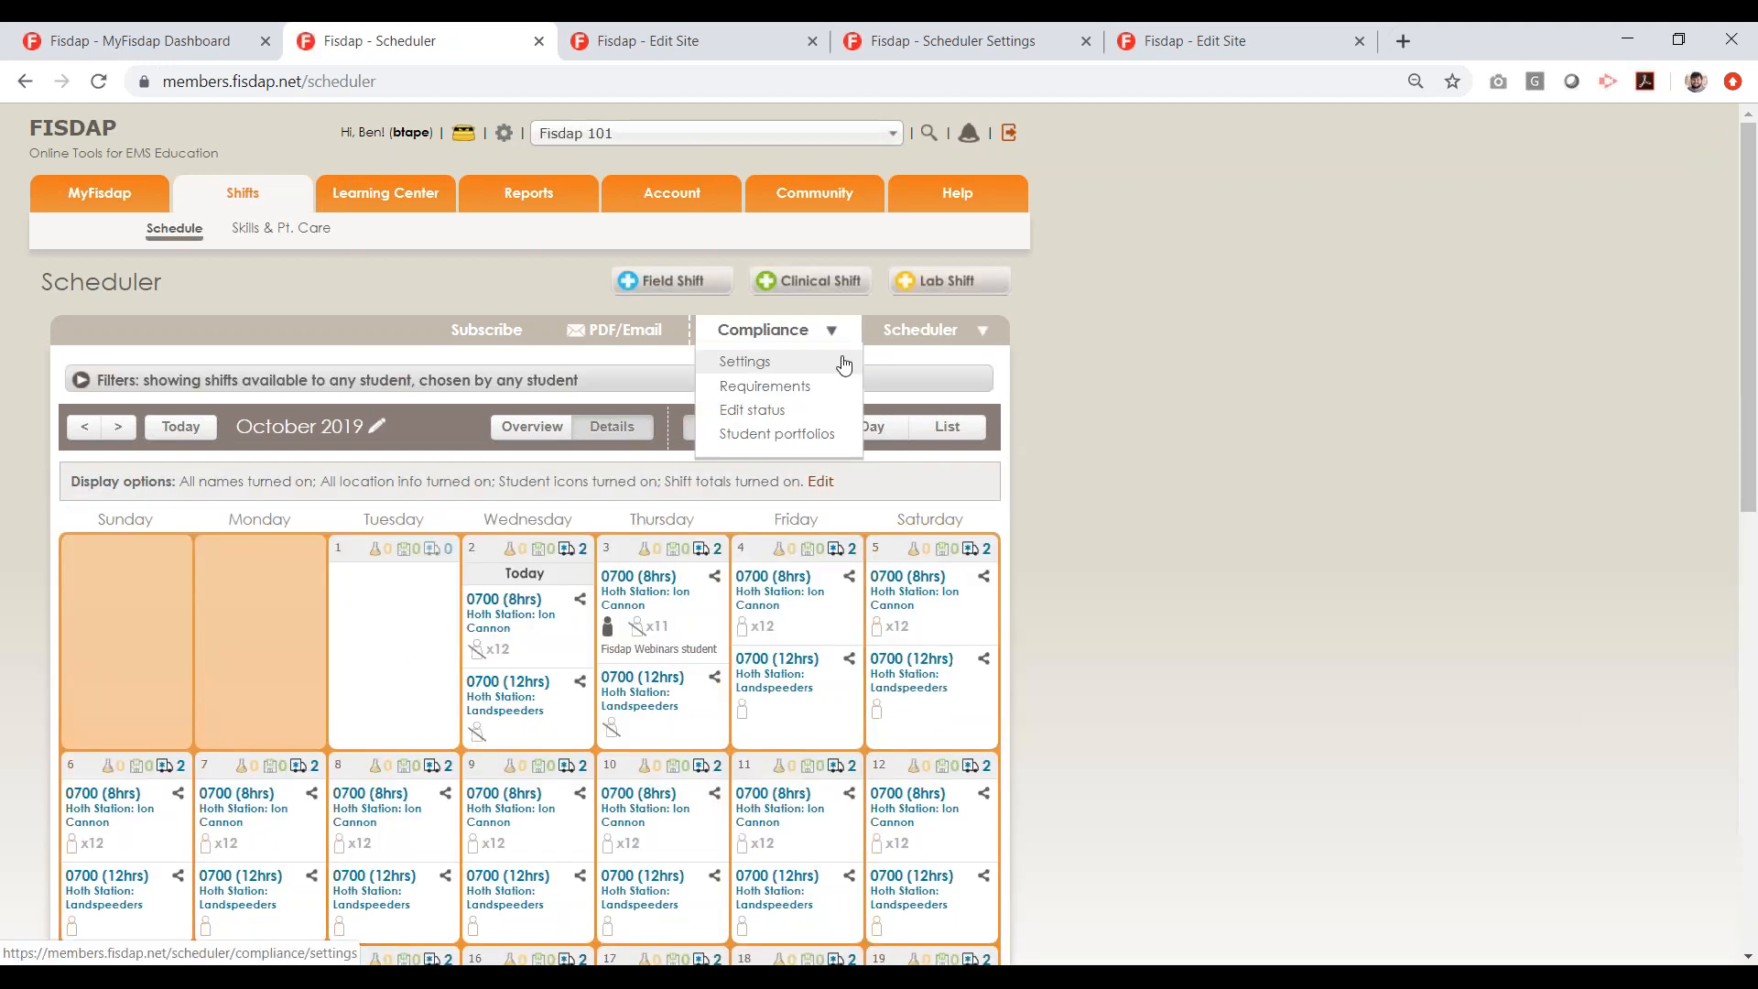
Check the drop, cover and swap permissions of the October 4 12-hour Landspeeders shift, and close its details
scroll(1110, 683, down, 1)
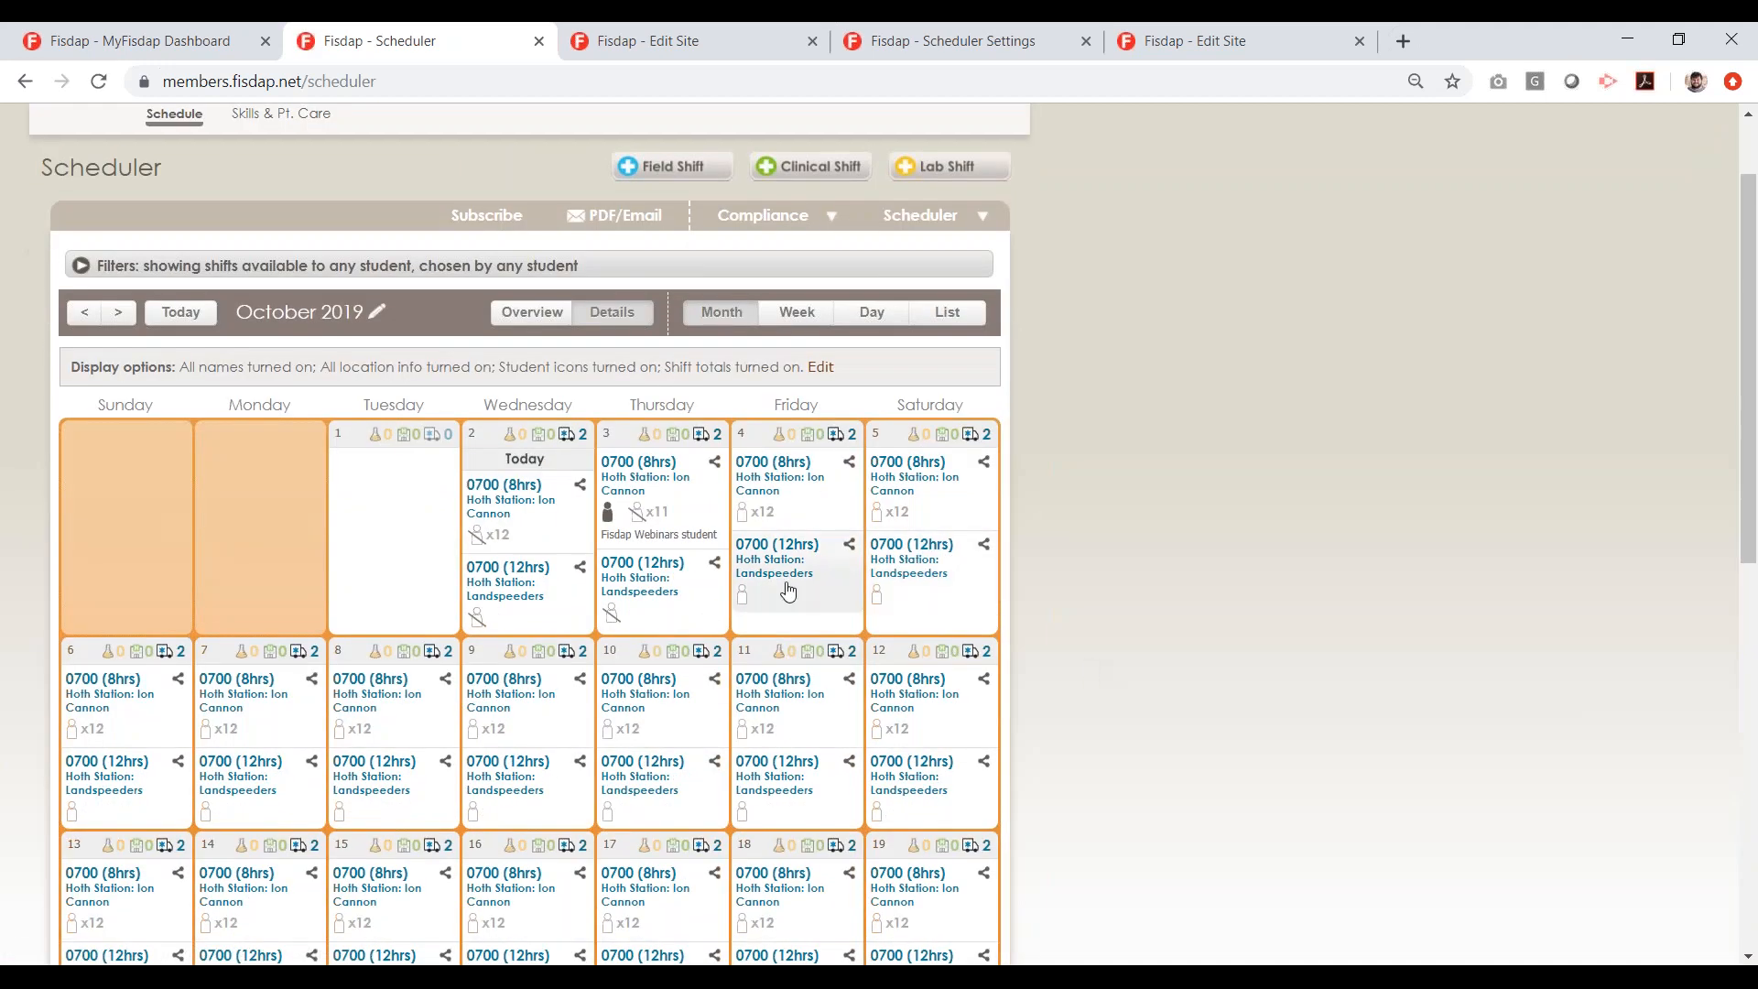
click(753, 622)
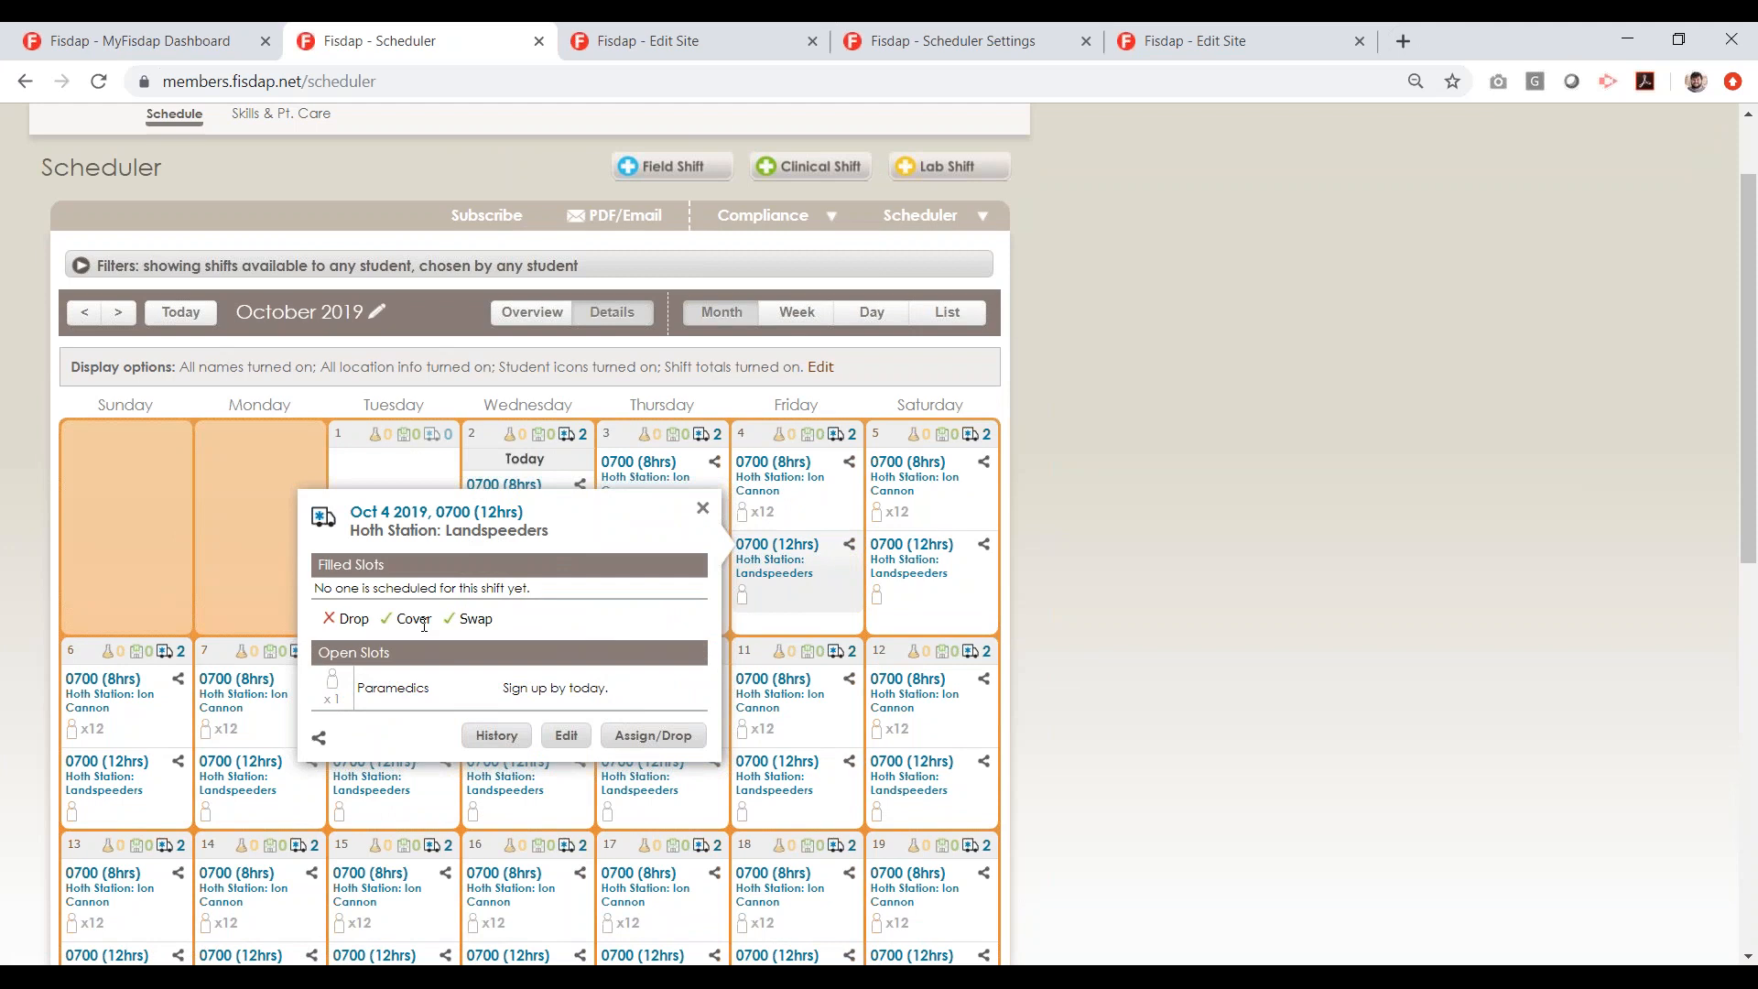
drag(473, 622, 373, 625)
click(497, 626)
drag(497, 626, 380, 626)
click(427, 634)
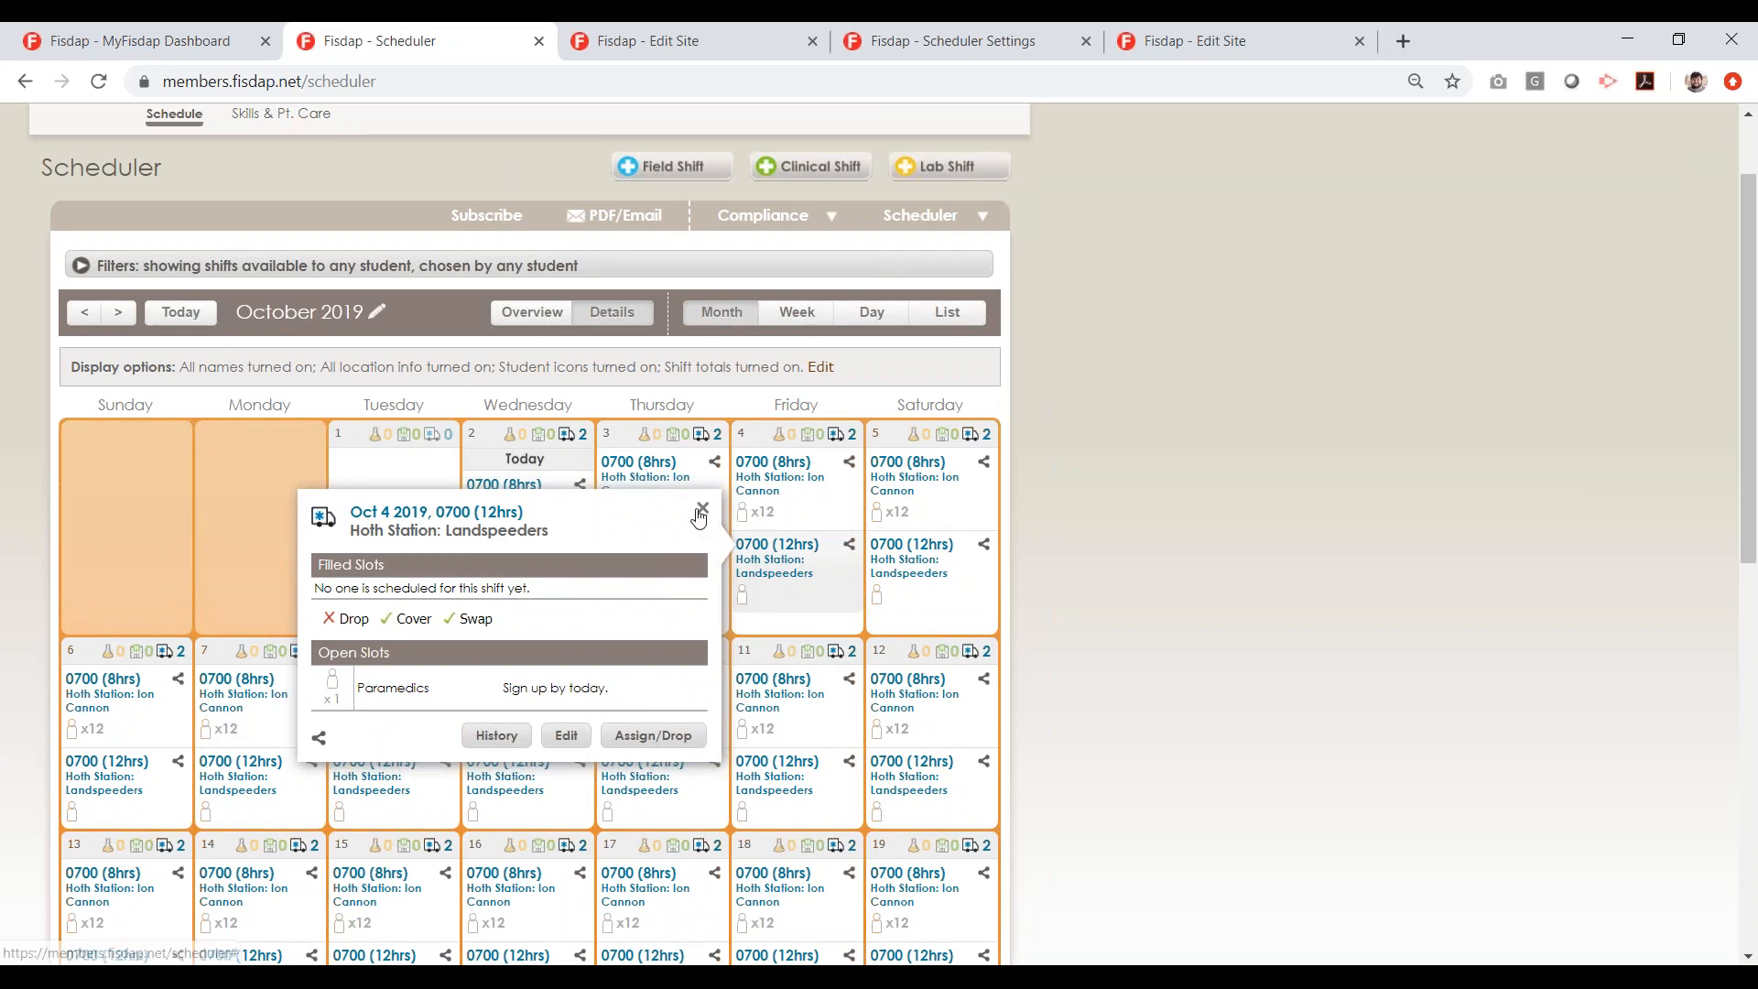
click(702, 509)
Switch the current program from Fisdap 101 to Fisdap Webinars
scroll(1163, 559, down, 2)
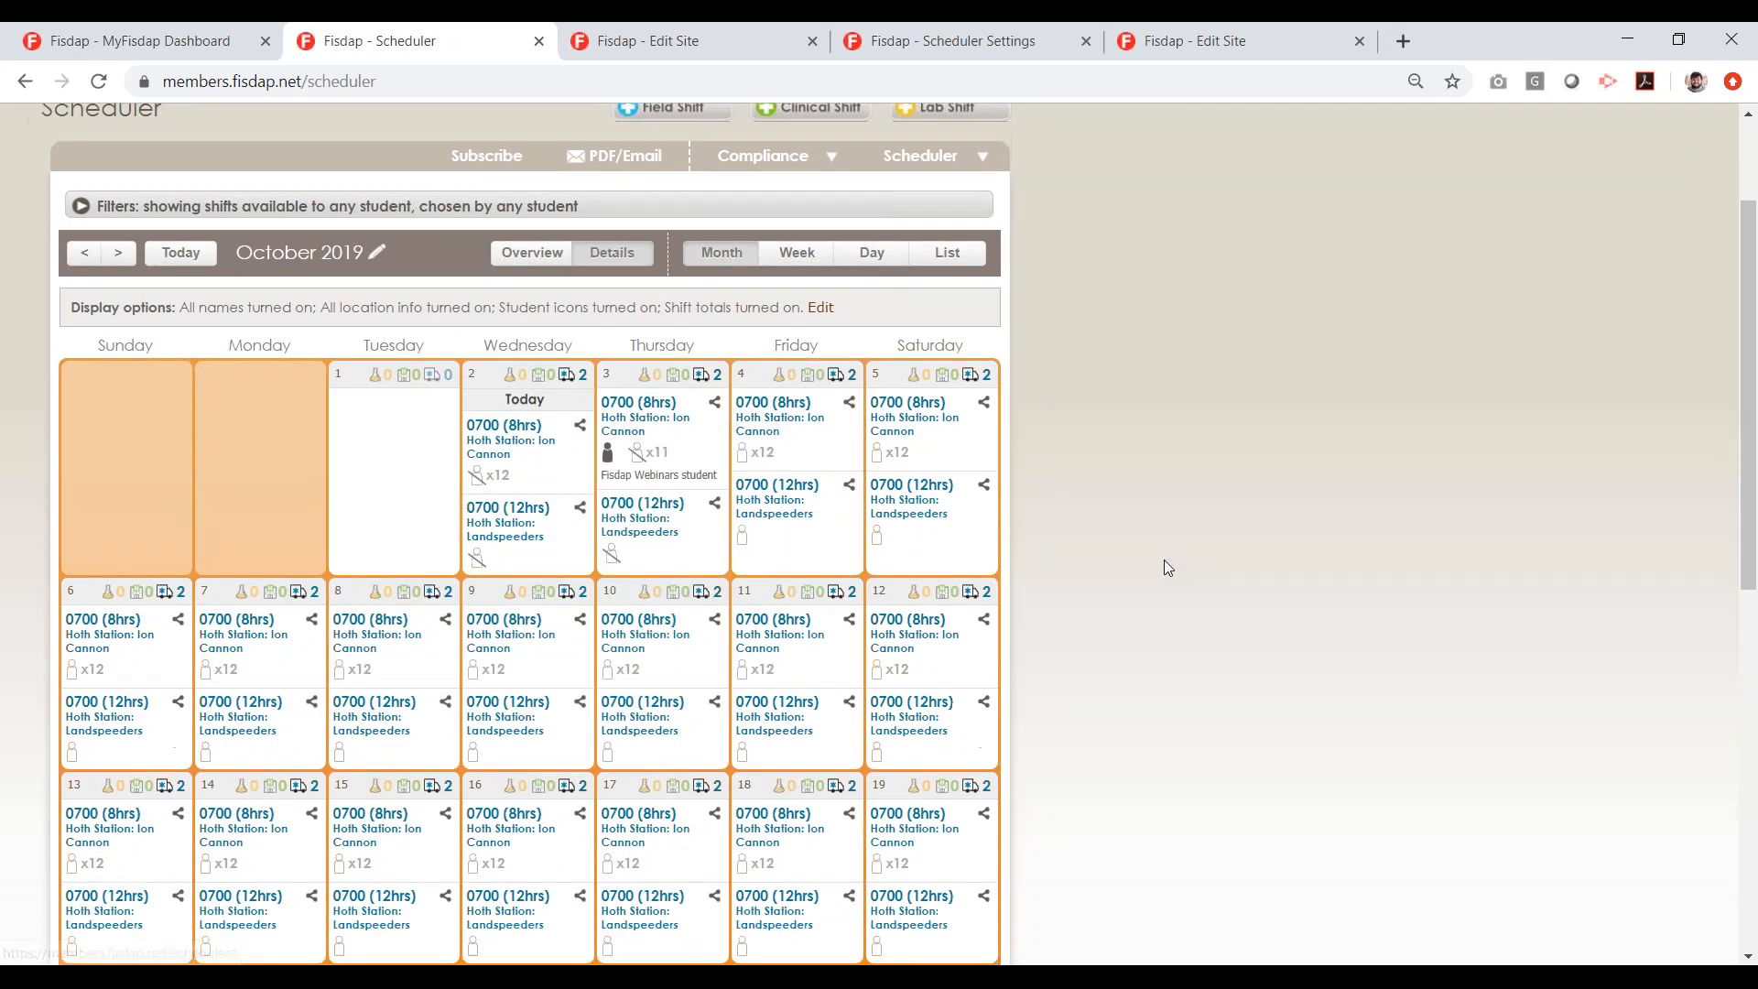
scroll(1152, 566, up, 2)
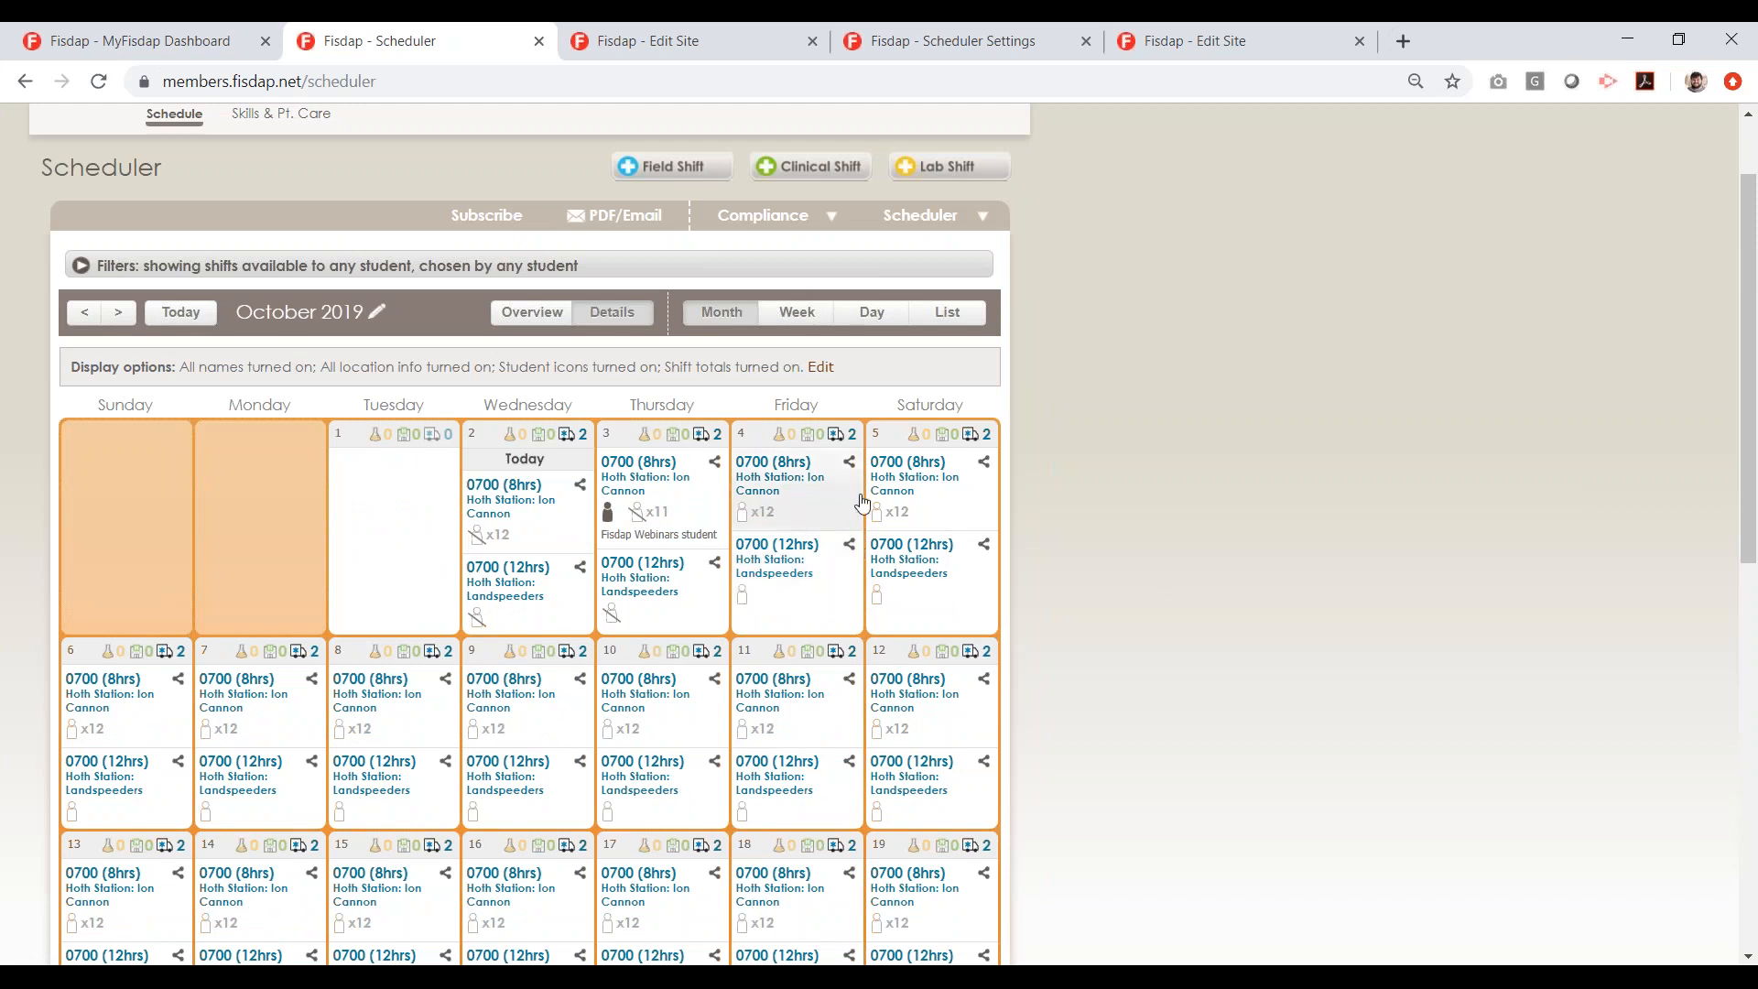
scroll(915, 577, up, 2)
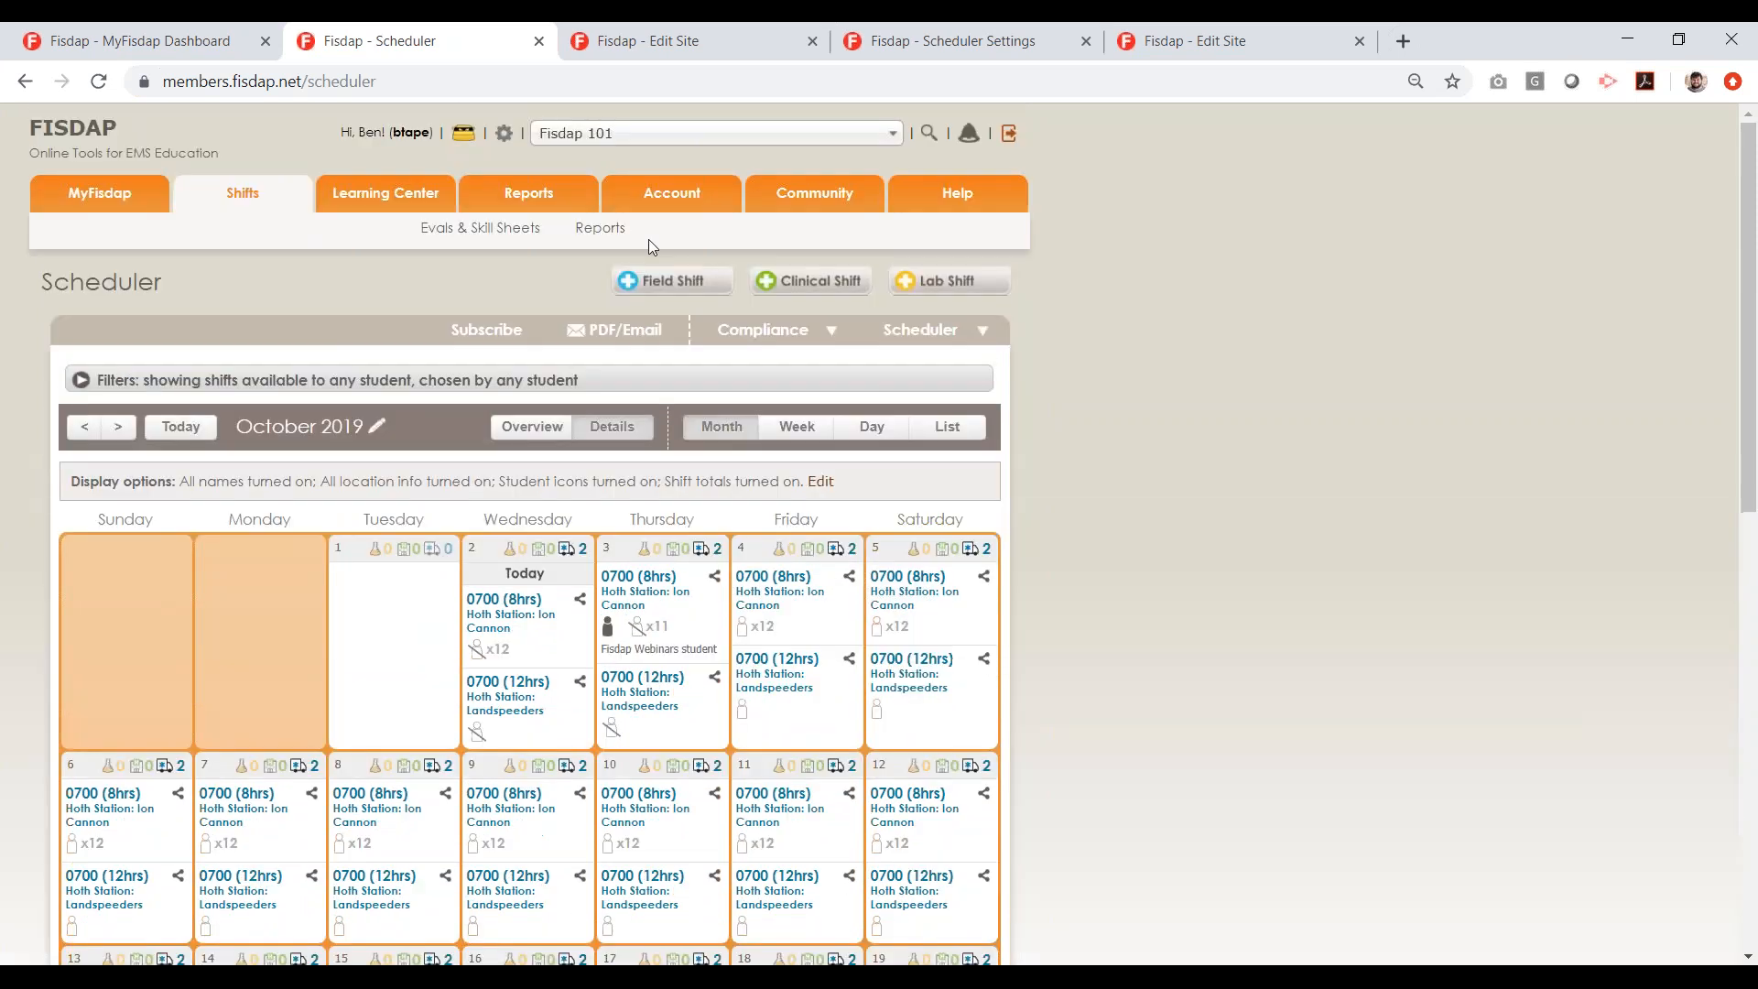
click(663, 143)
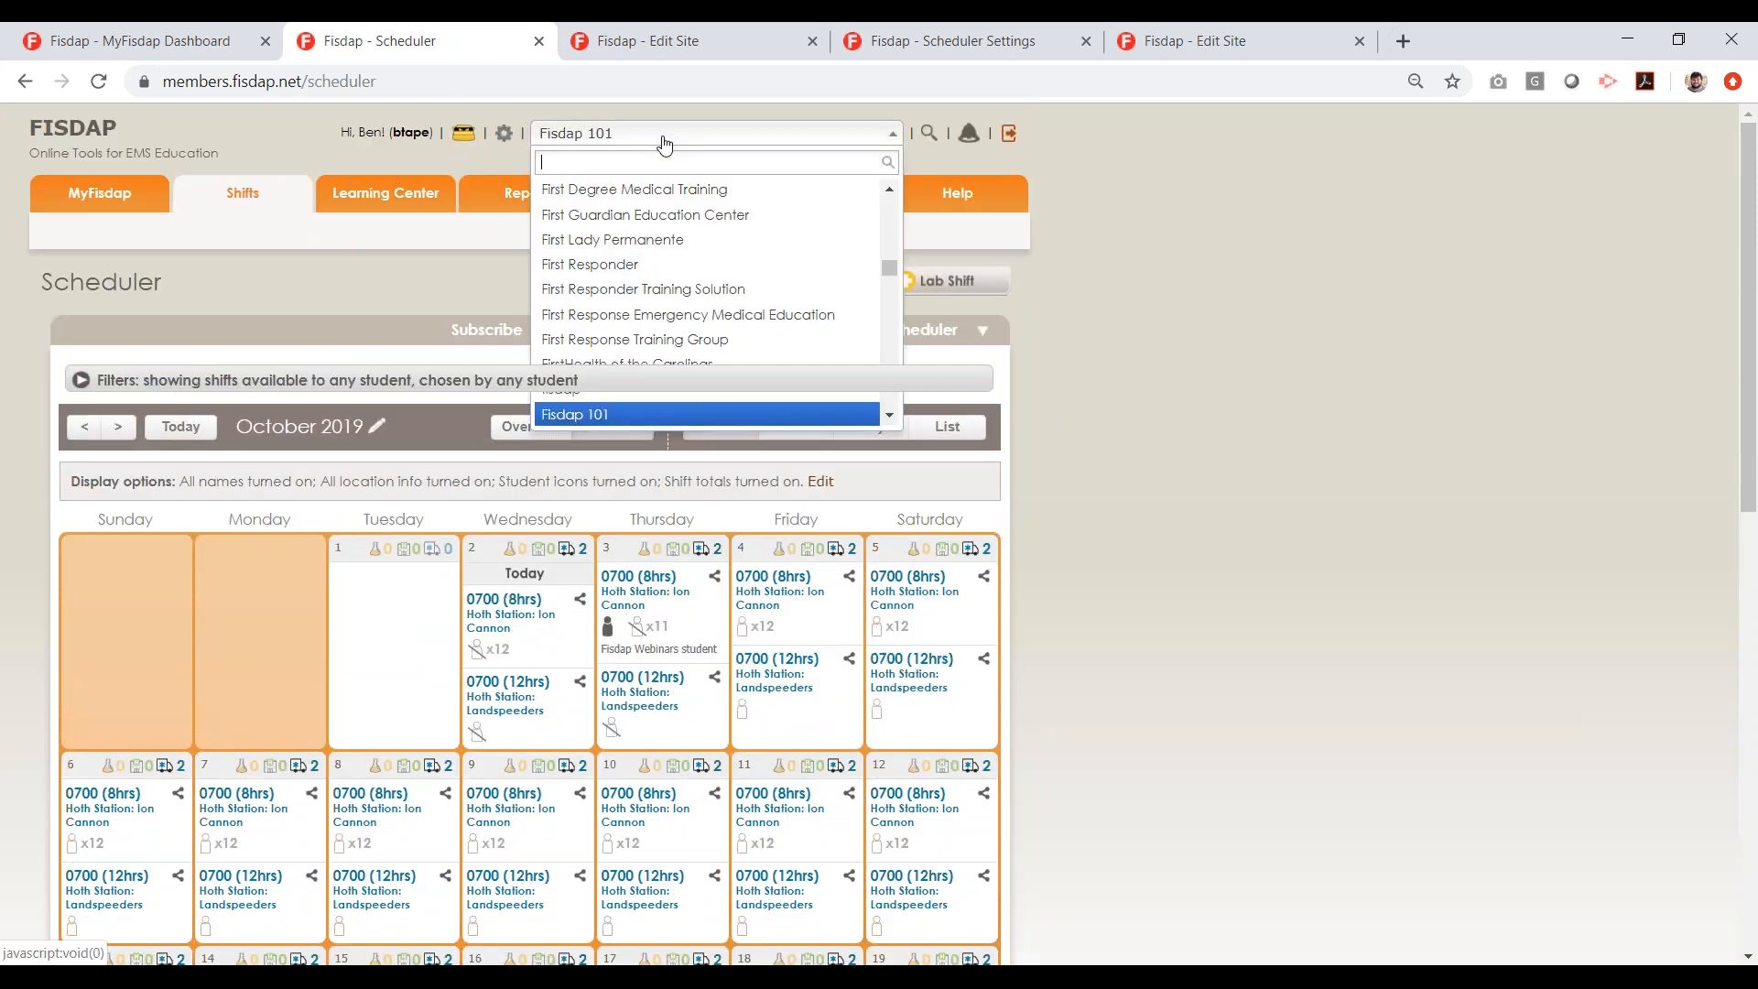
key(Down)
key(Down)
key(Down)
key(Down)
key(Down)
key(Down)
key(Down)
key(Down)
key(Down)
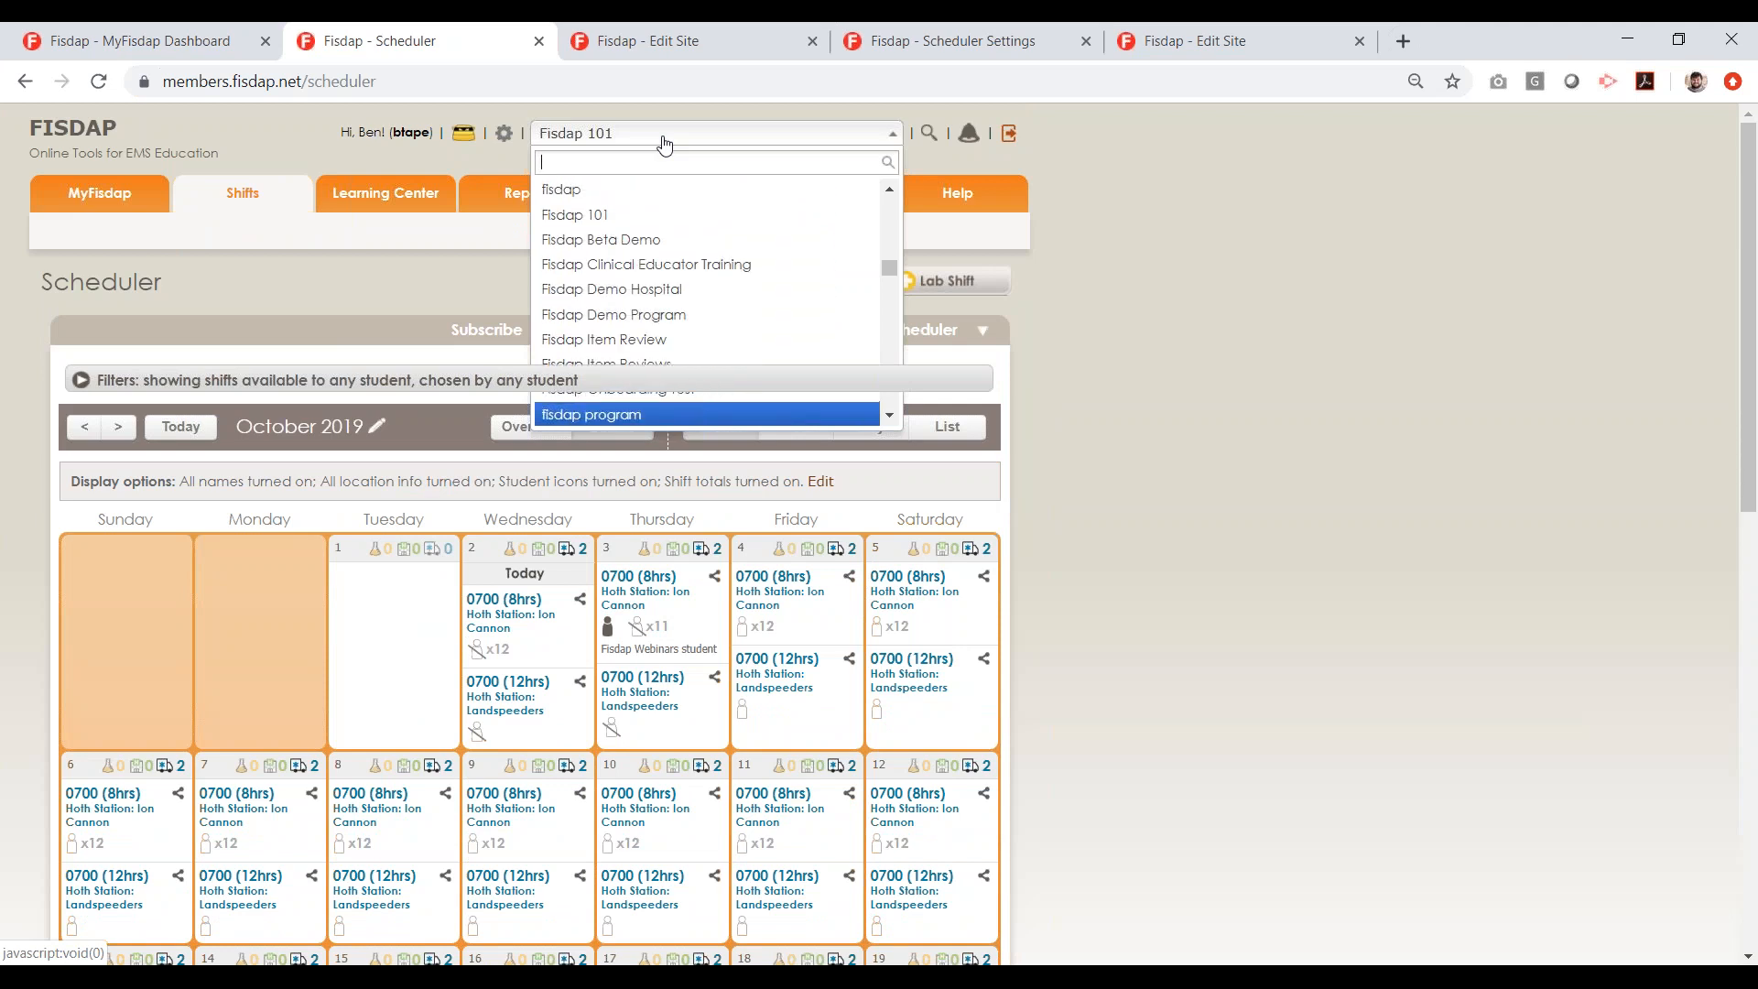
key(Down)
key(Down)
key(Return)
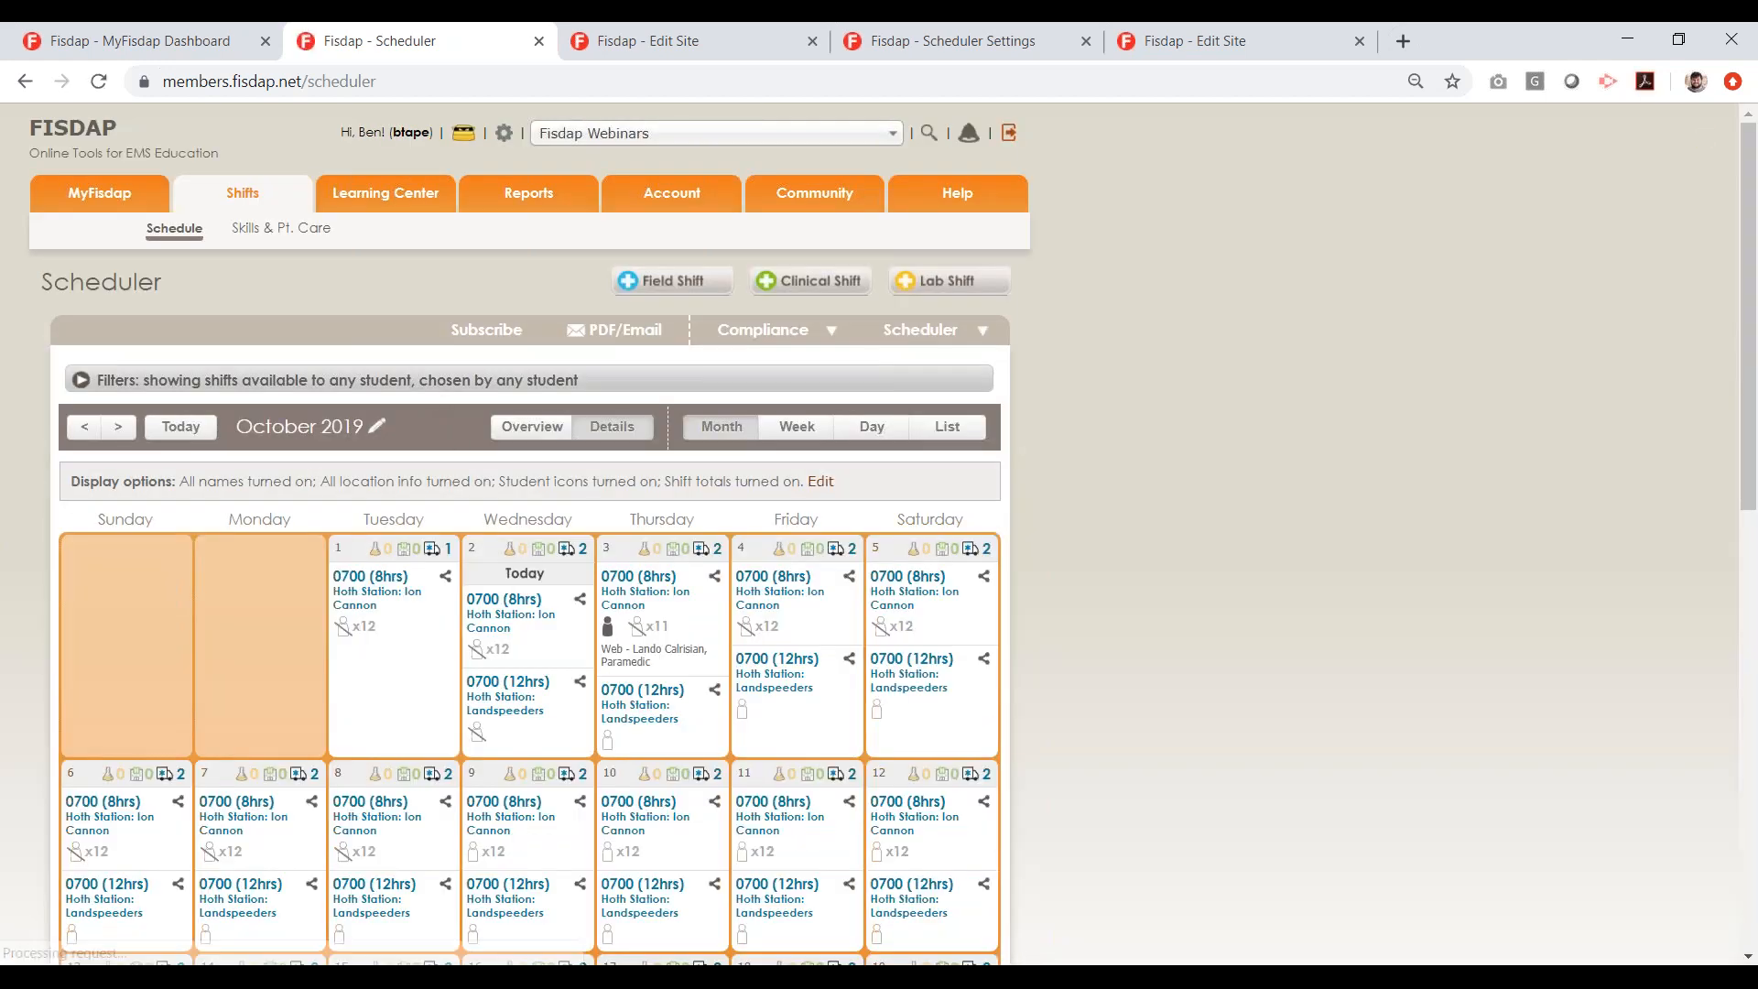
Start a new field shift at Hoth Station, Ion Cannon, on October 2, 2019 at 0700, lasting 12 hours, for 1 student
click(673, 280)
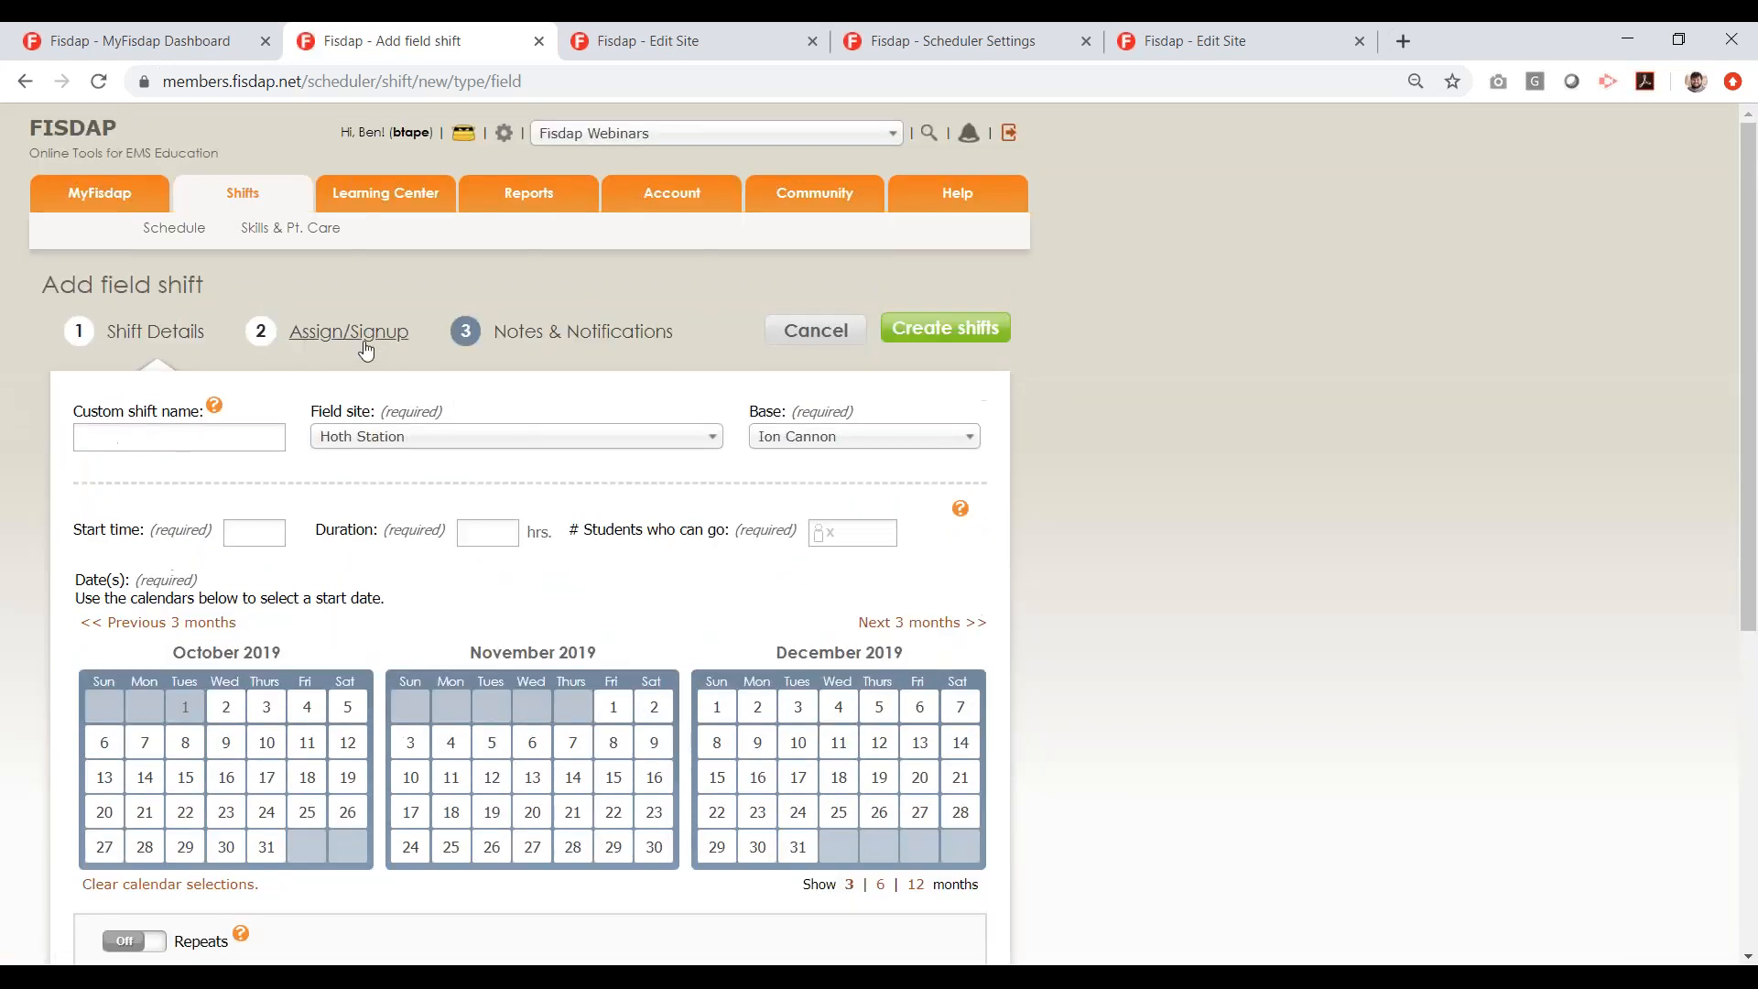
click(226, 706)
click(254, 533)
click(247, 573)
click(489, 533)
text(12)
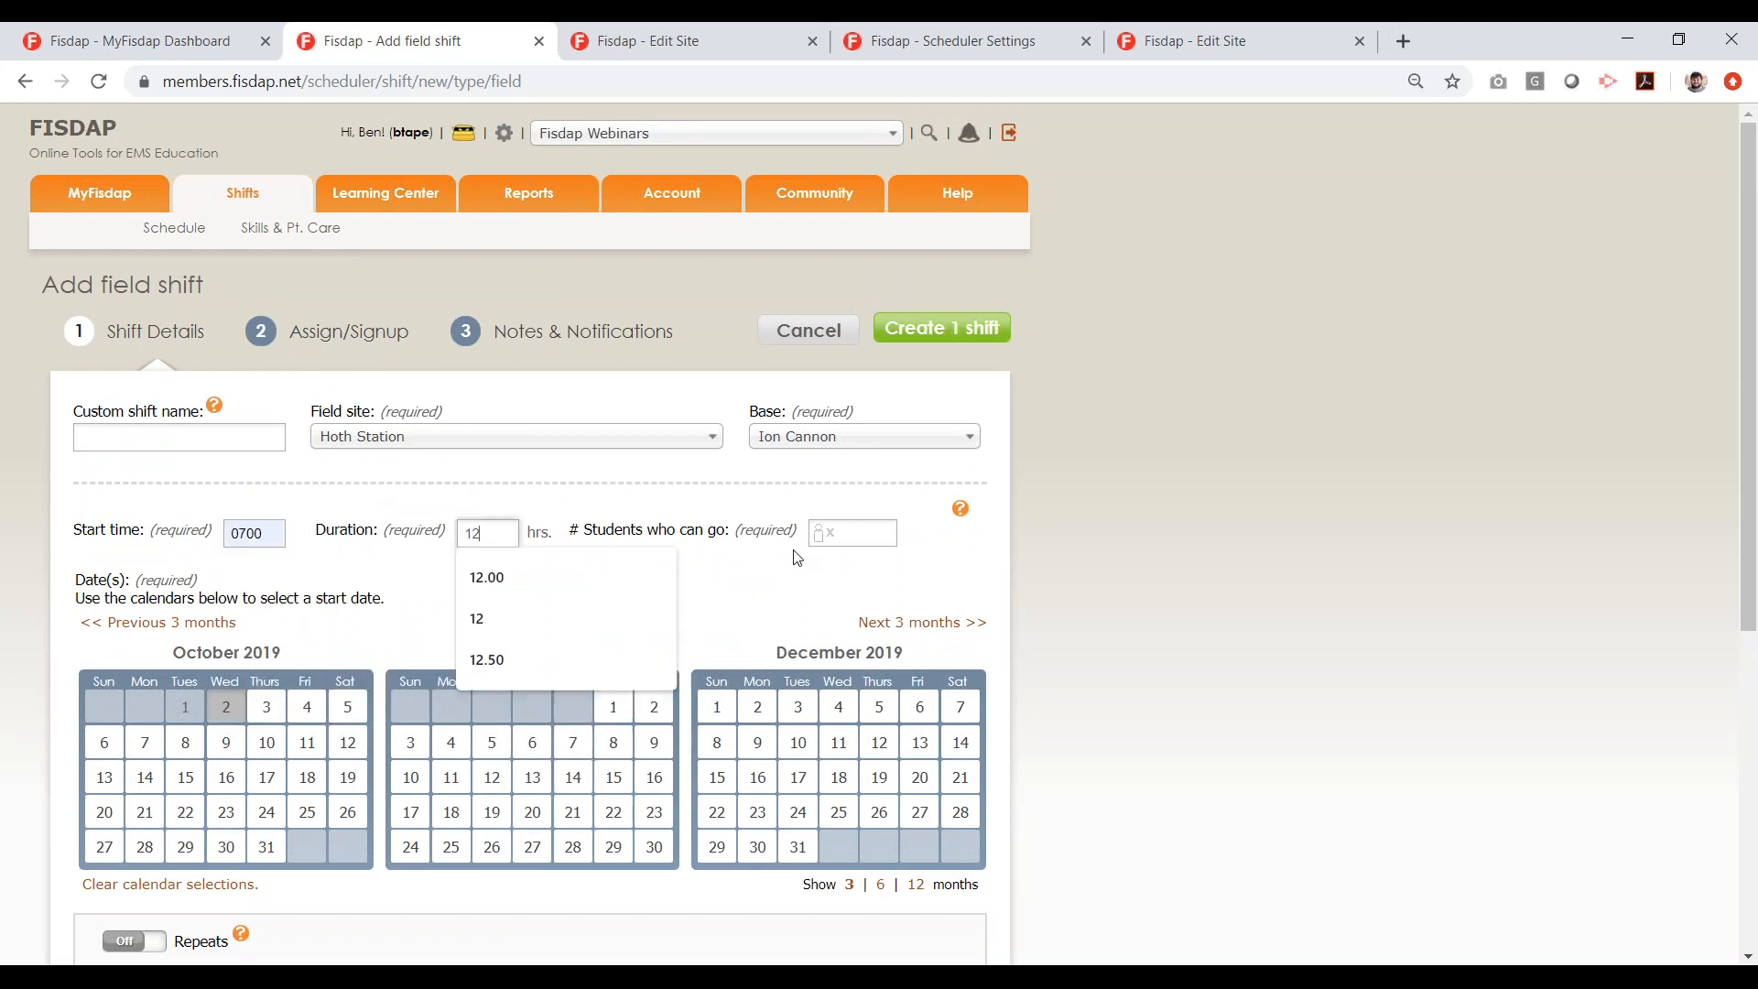
click(850, 532)
click(829, 577)
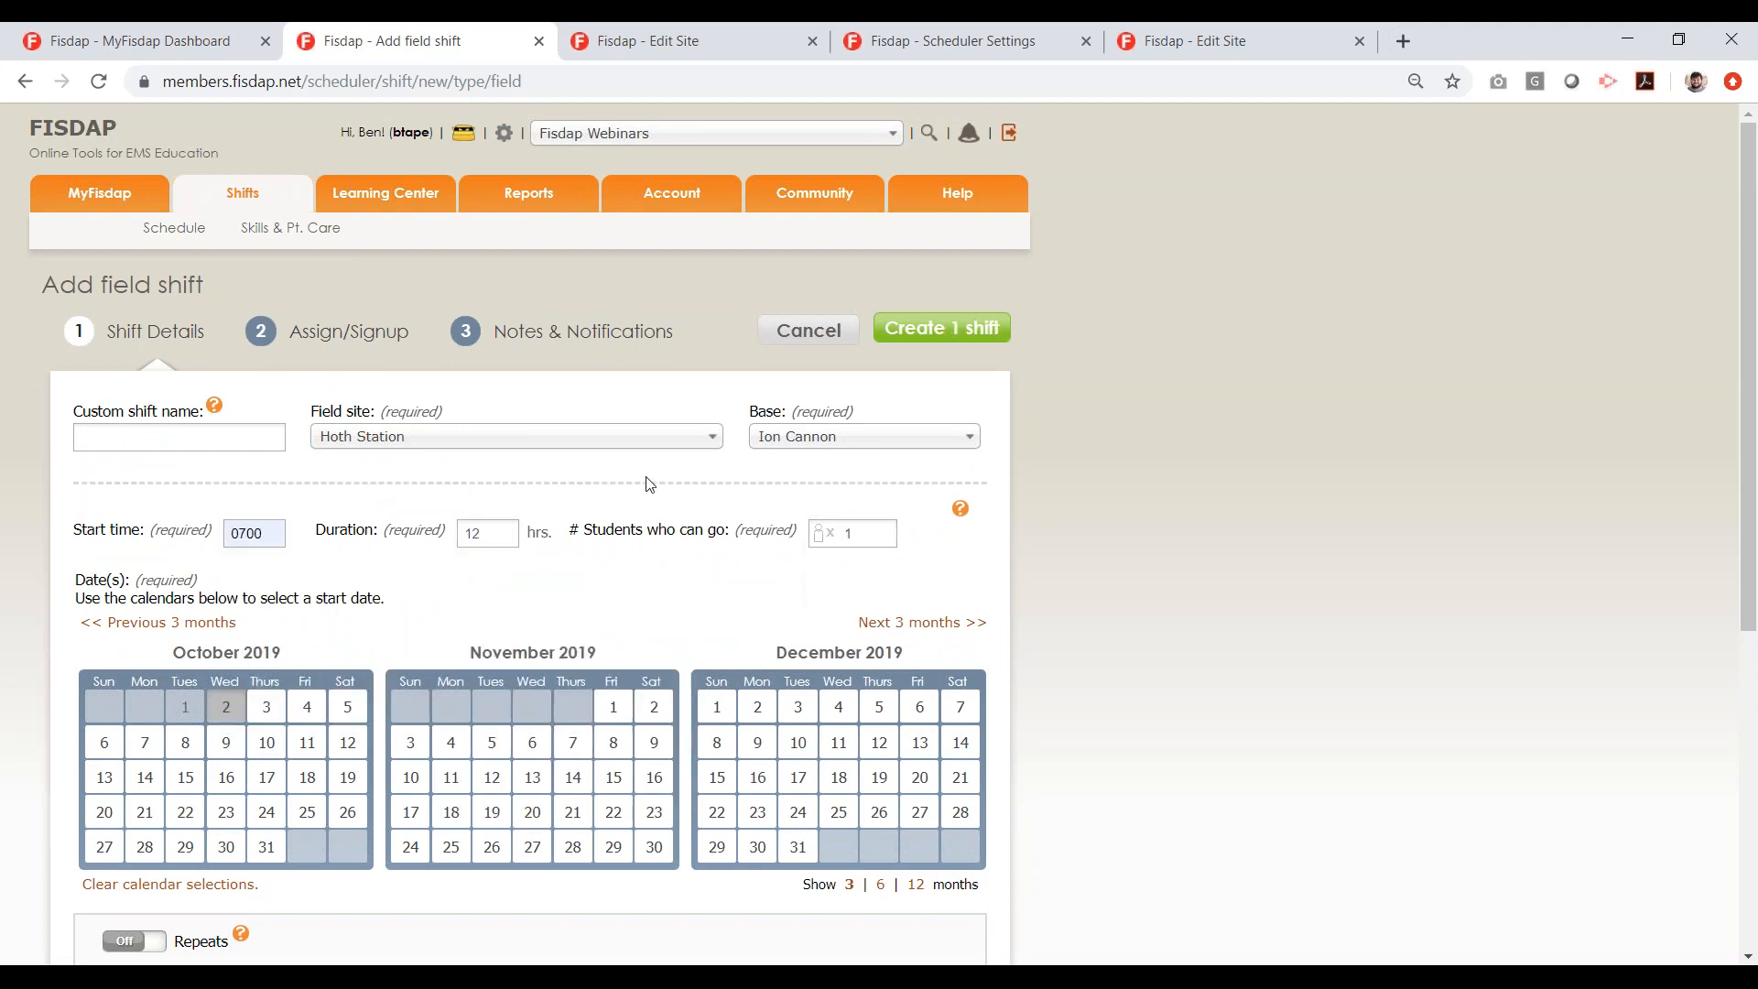
Repeat the new shift every day until 11/13/2019, turn off sharing, and create the 43 shifts
scroll(647, 490, down, 3)
click(138, 724)
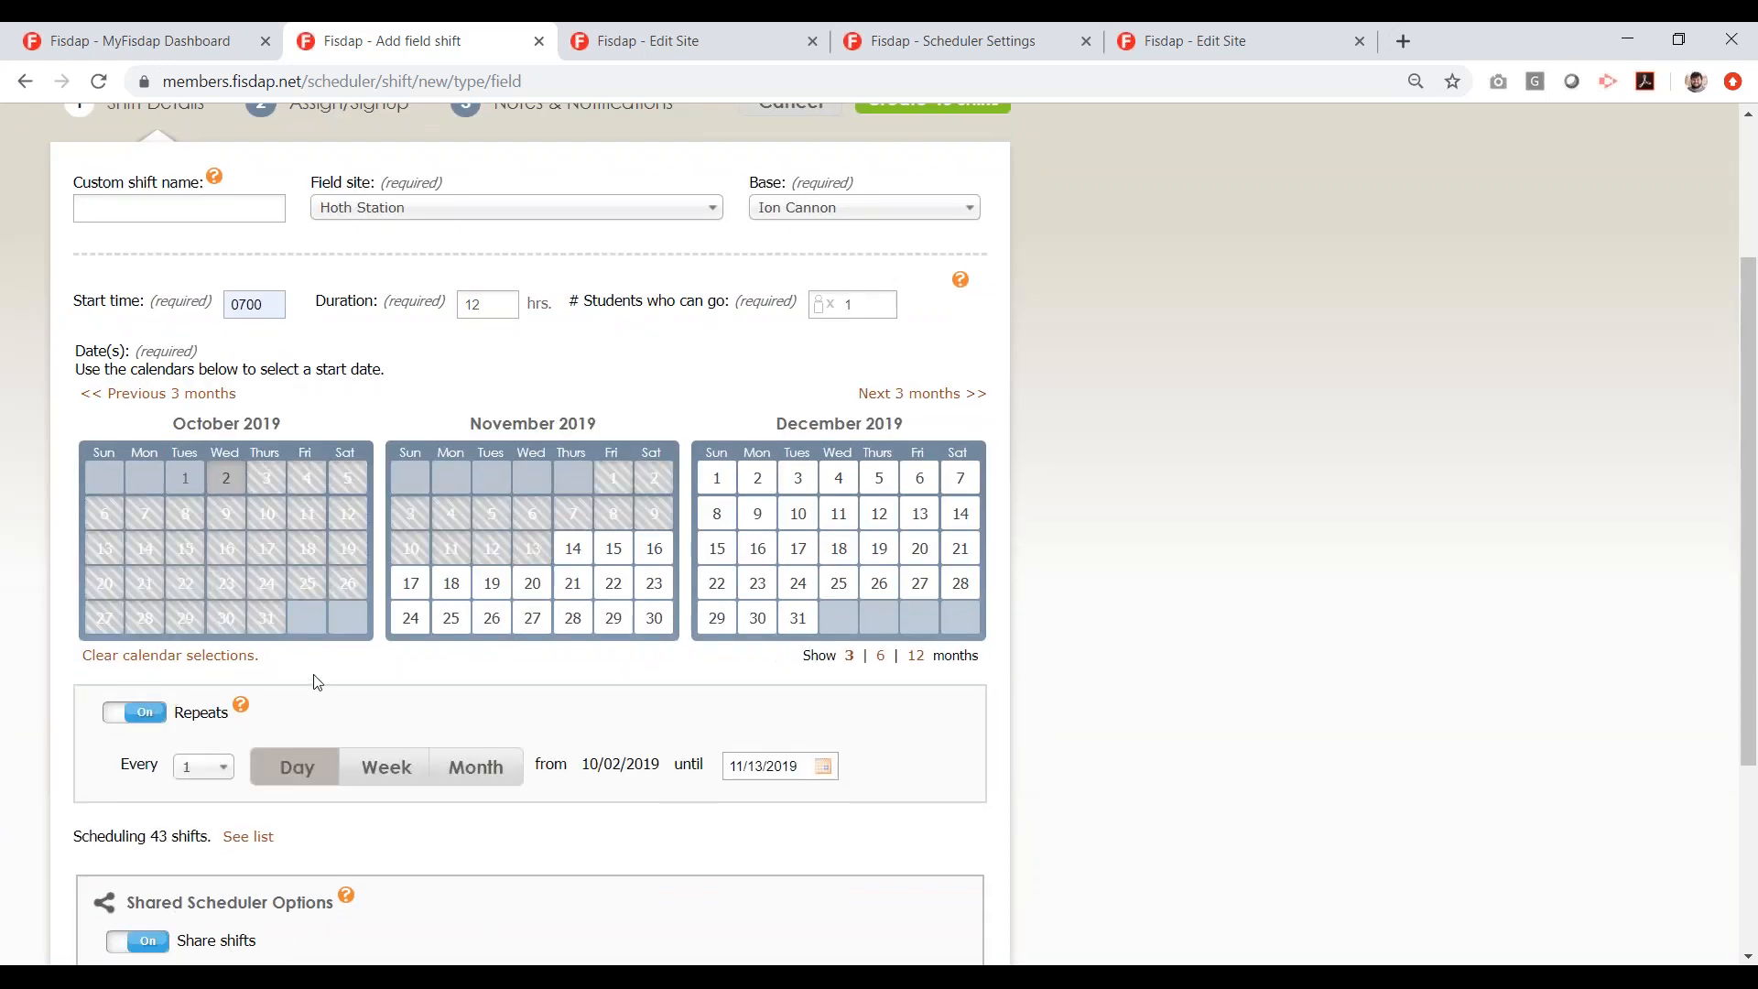
scroll(139, 725, down, 3)
click(133, 715)
scroll(448, 705, up, 4)
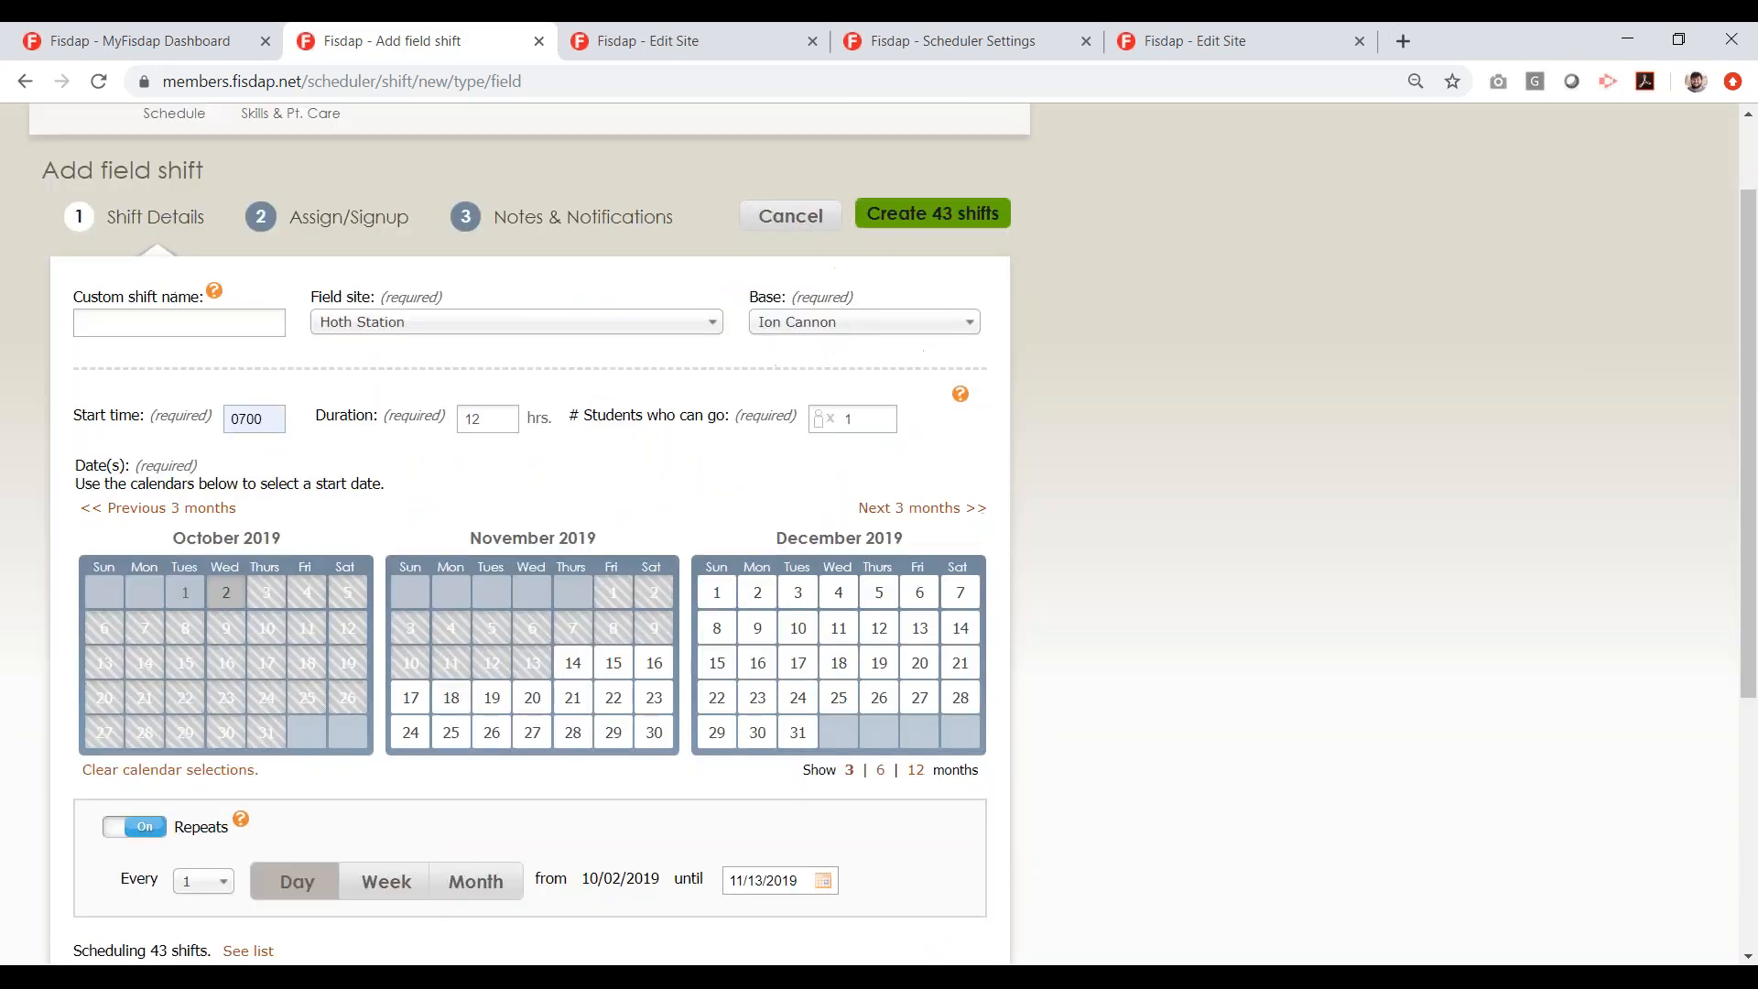
click(905, 213)
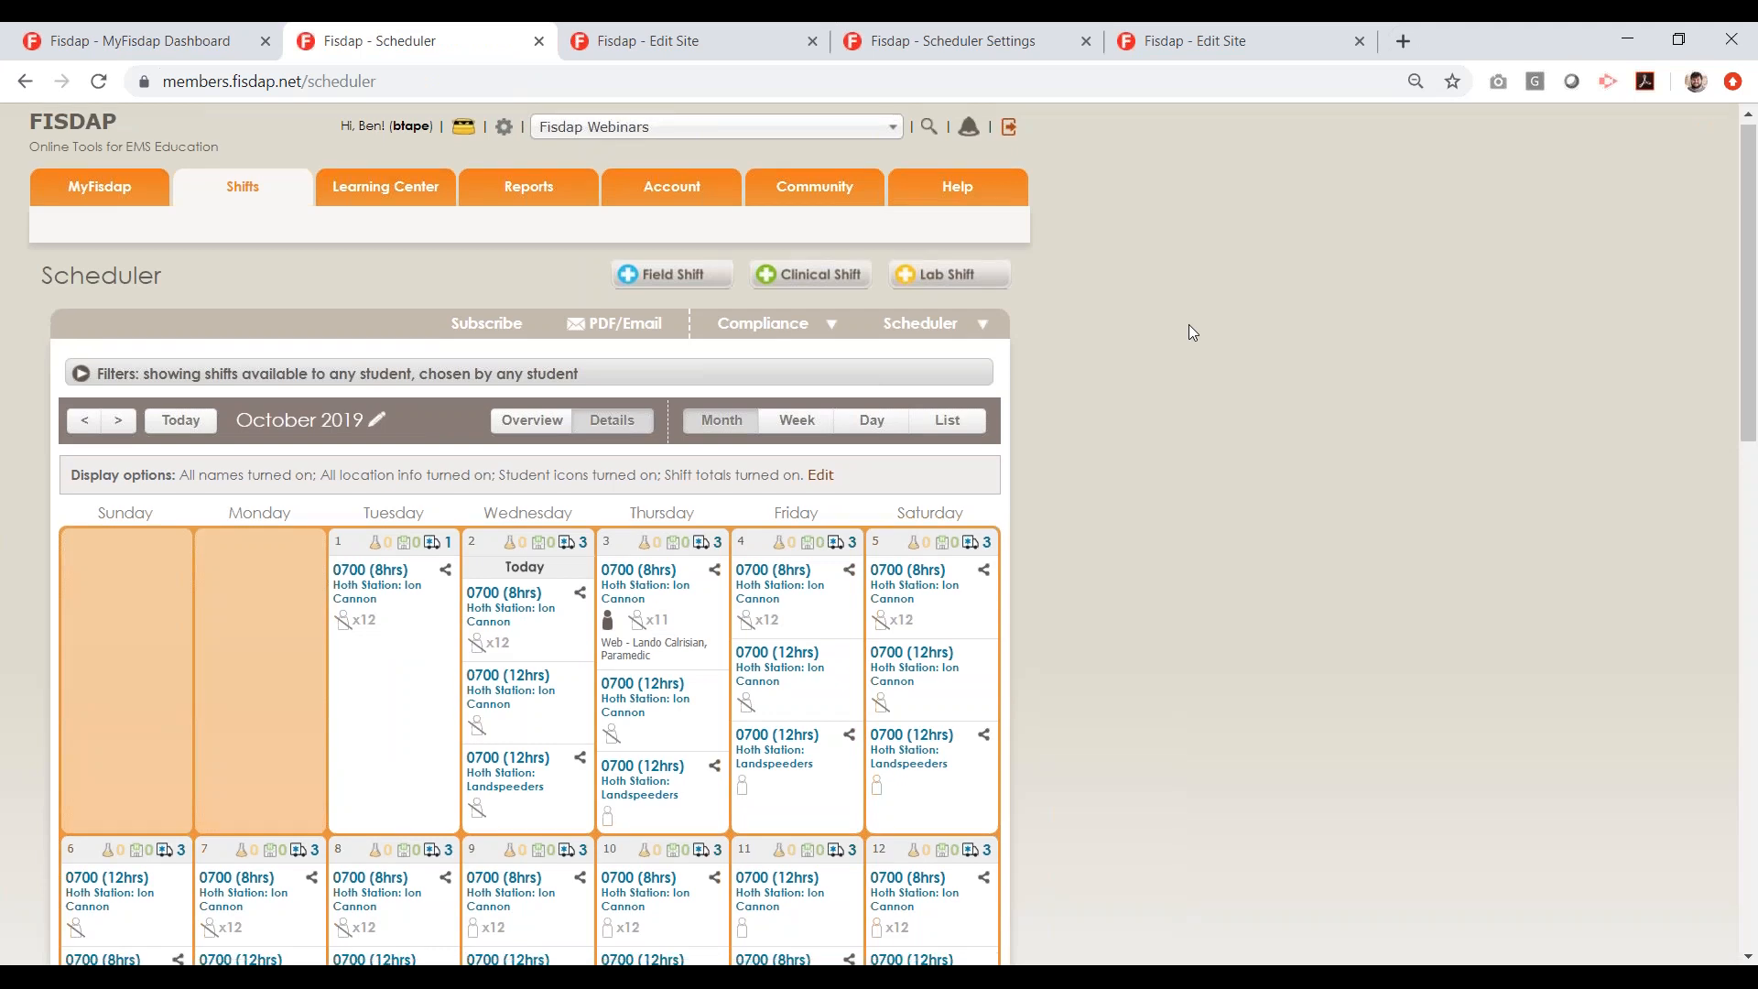
Compare the unshared 12-hour Ion Cannon shifts with the shared shifts on the October 2019 schedule
scroll(1191, 339, down, 1)
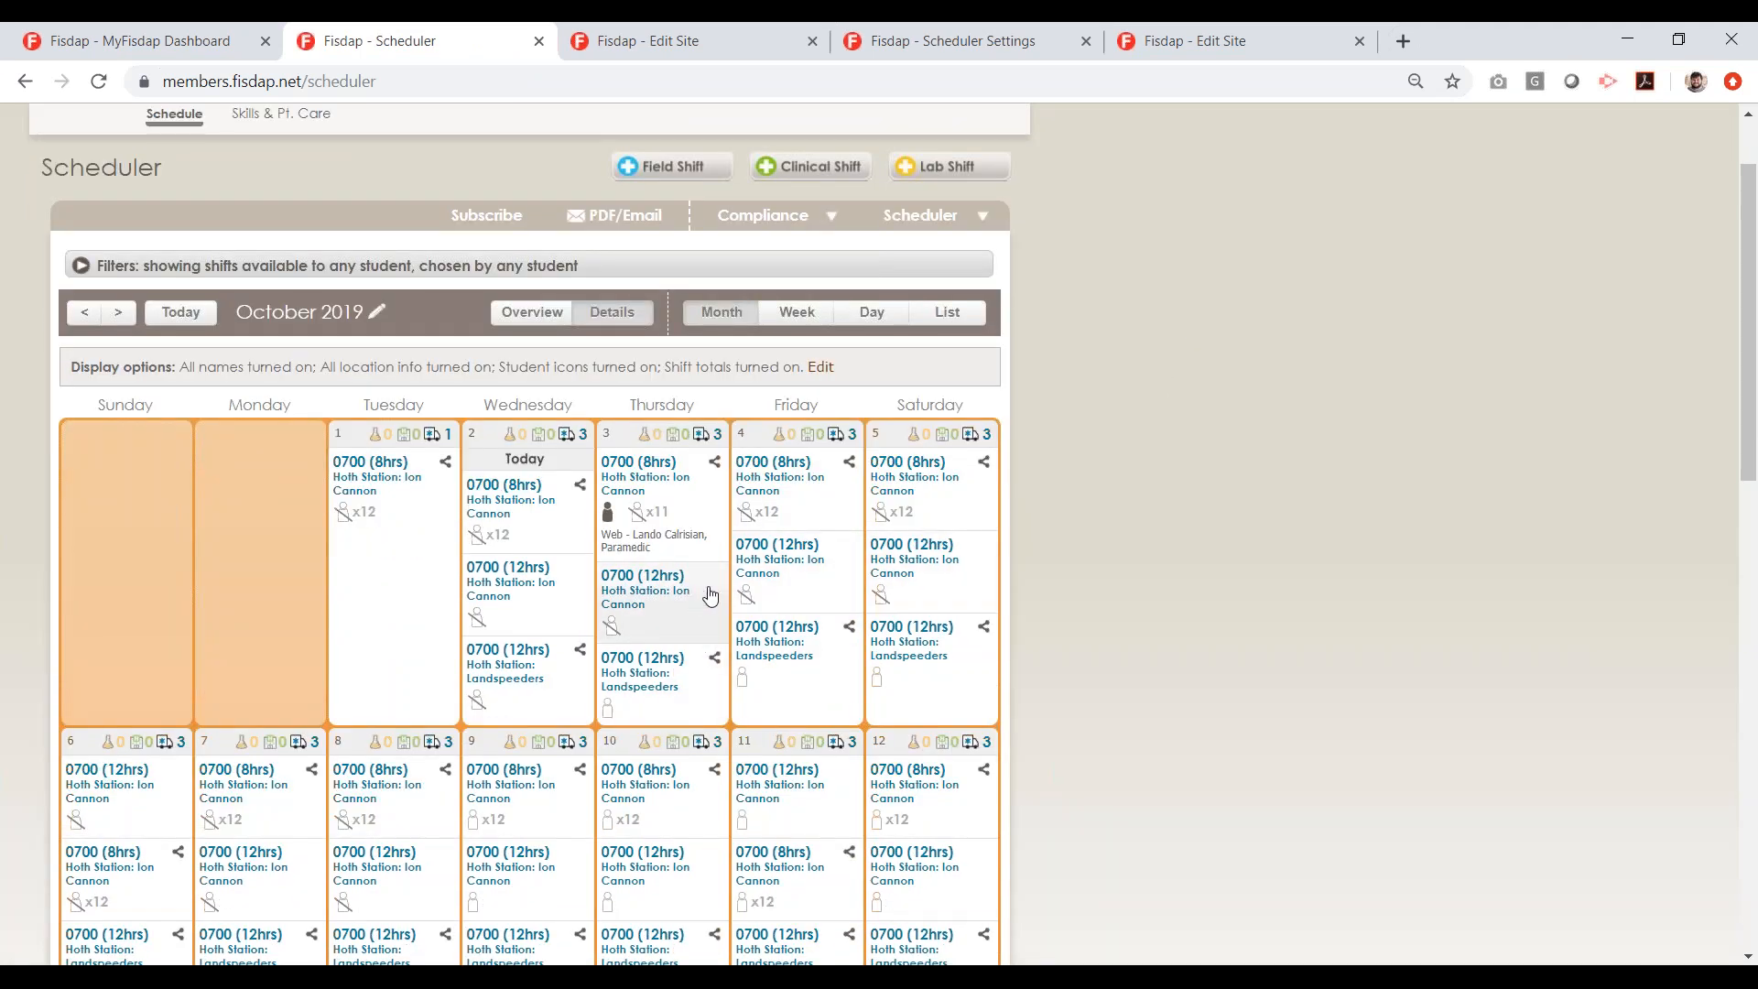
scroll(723, 602, up, 1)
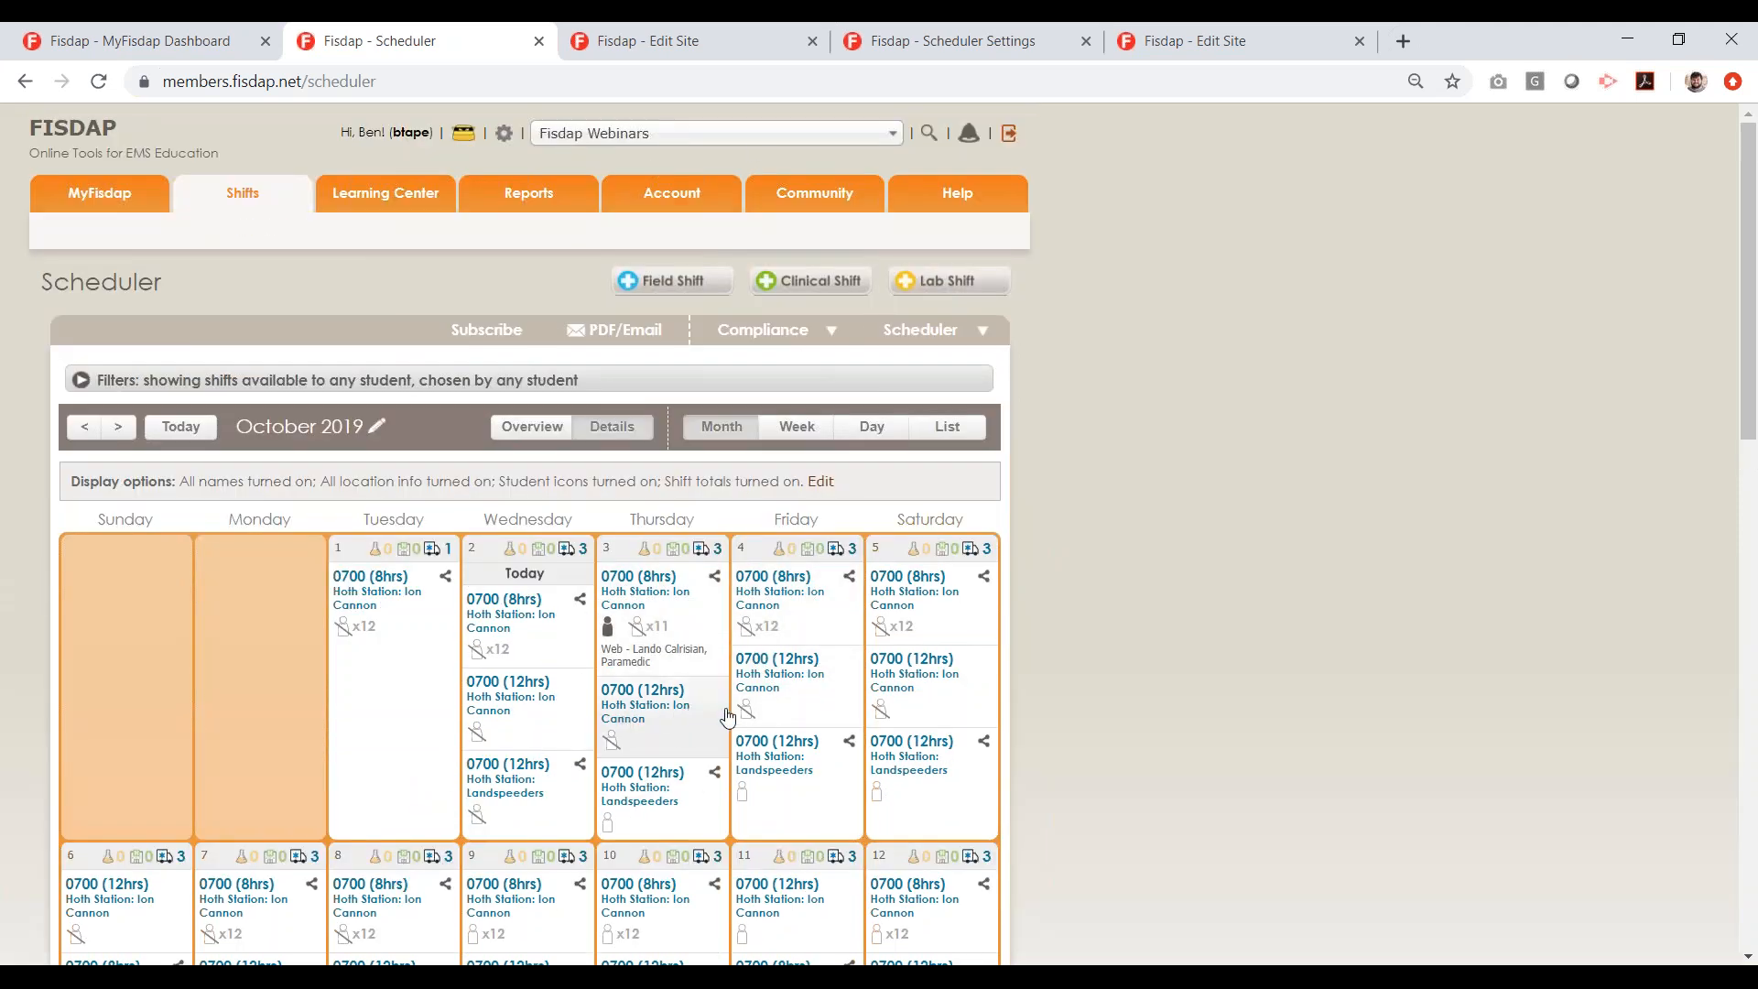
scroll(705, 619, down, 1)
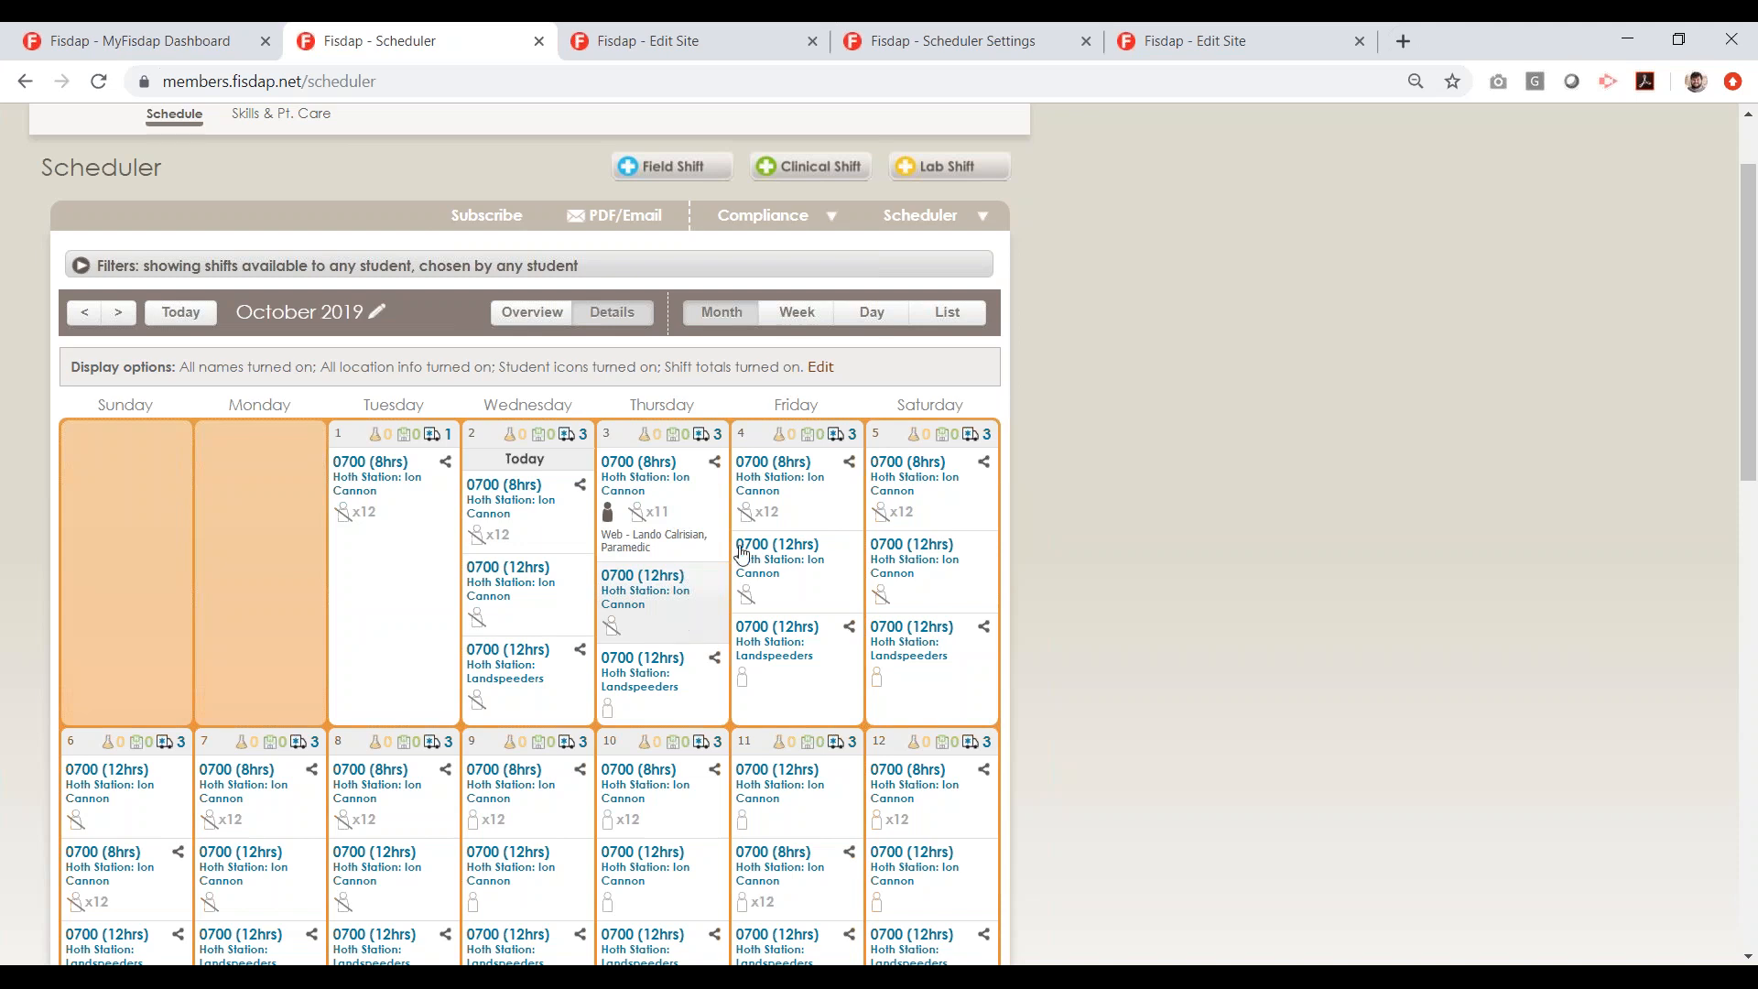
scroll(1131, 551, up, 2)
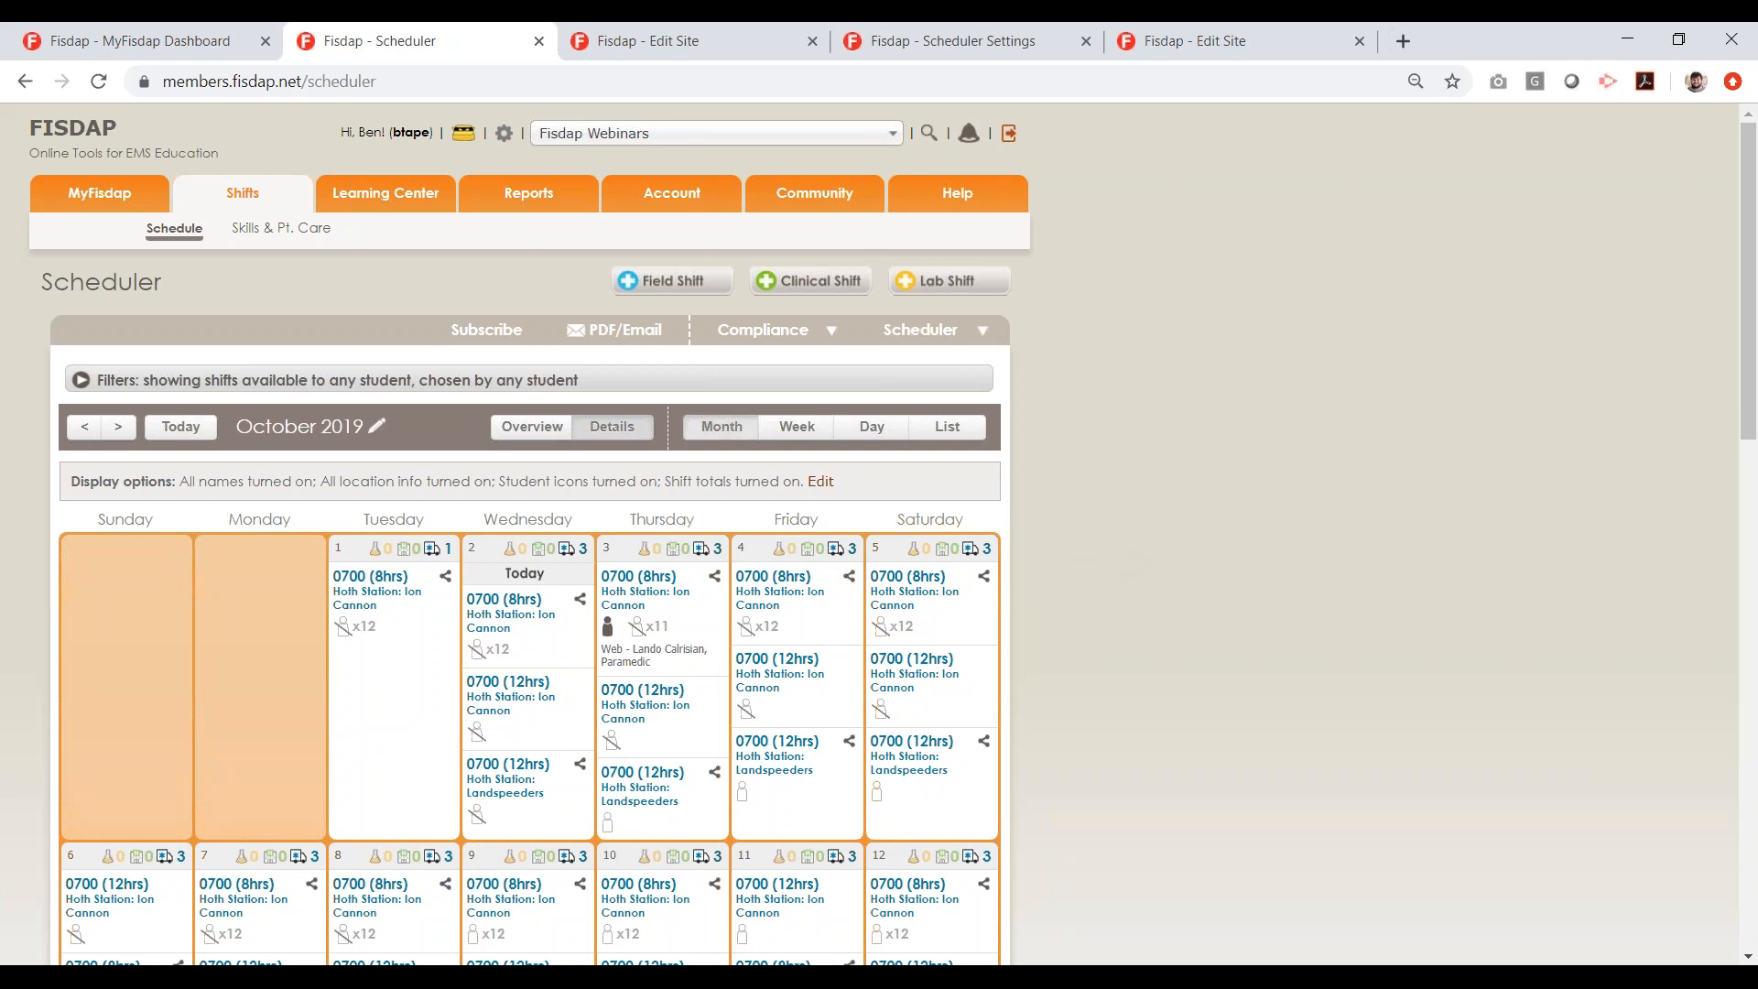
Open the sharing network settings of the Bespin Clinic - Cloud City site from the program's account sites
click(678, 197)
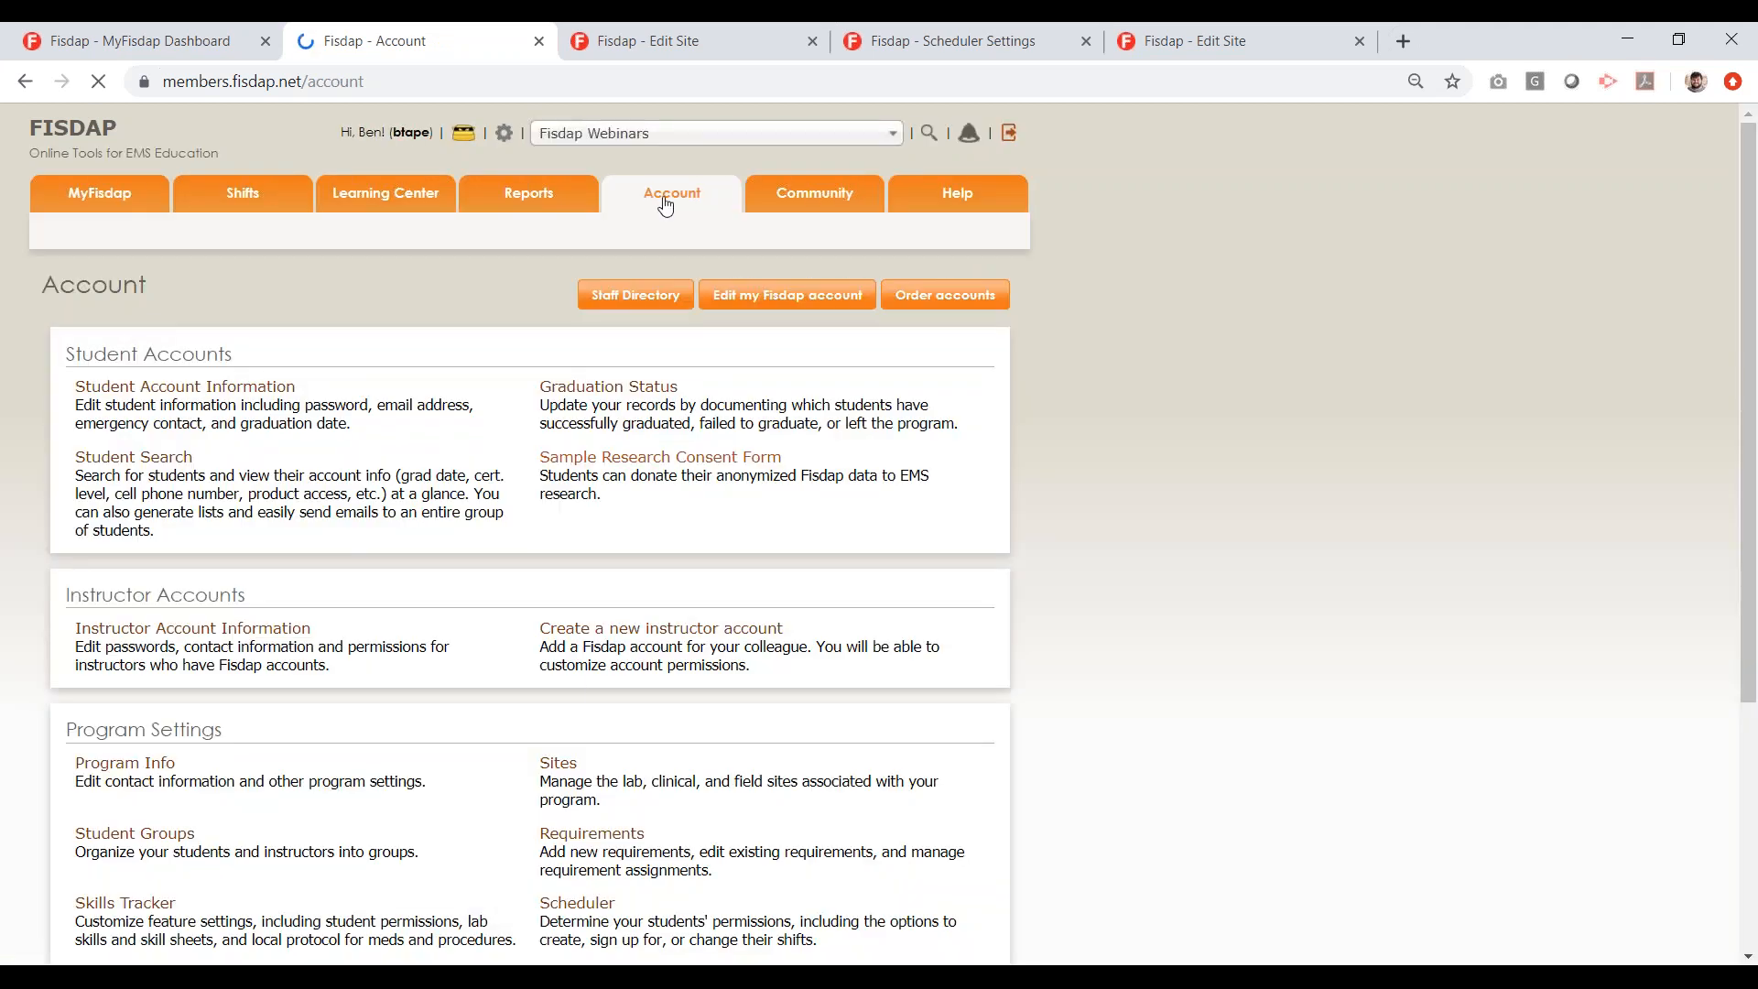
click(570, 767)
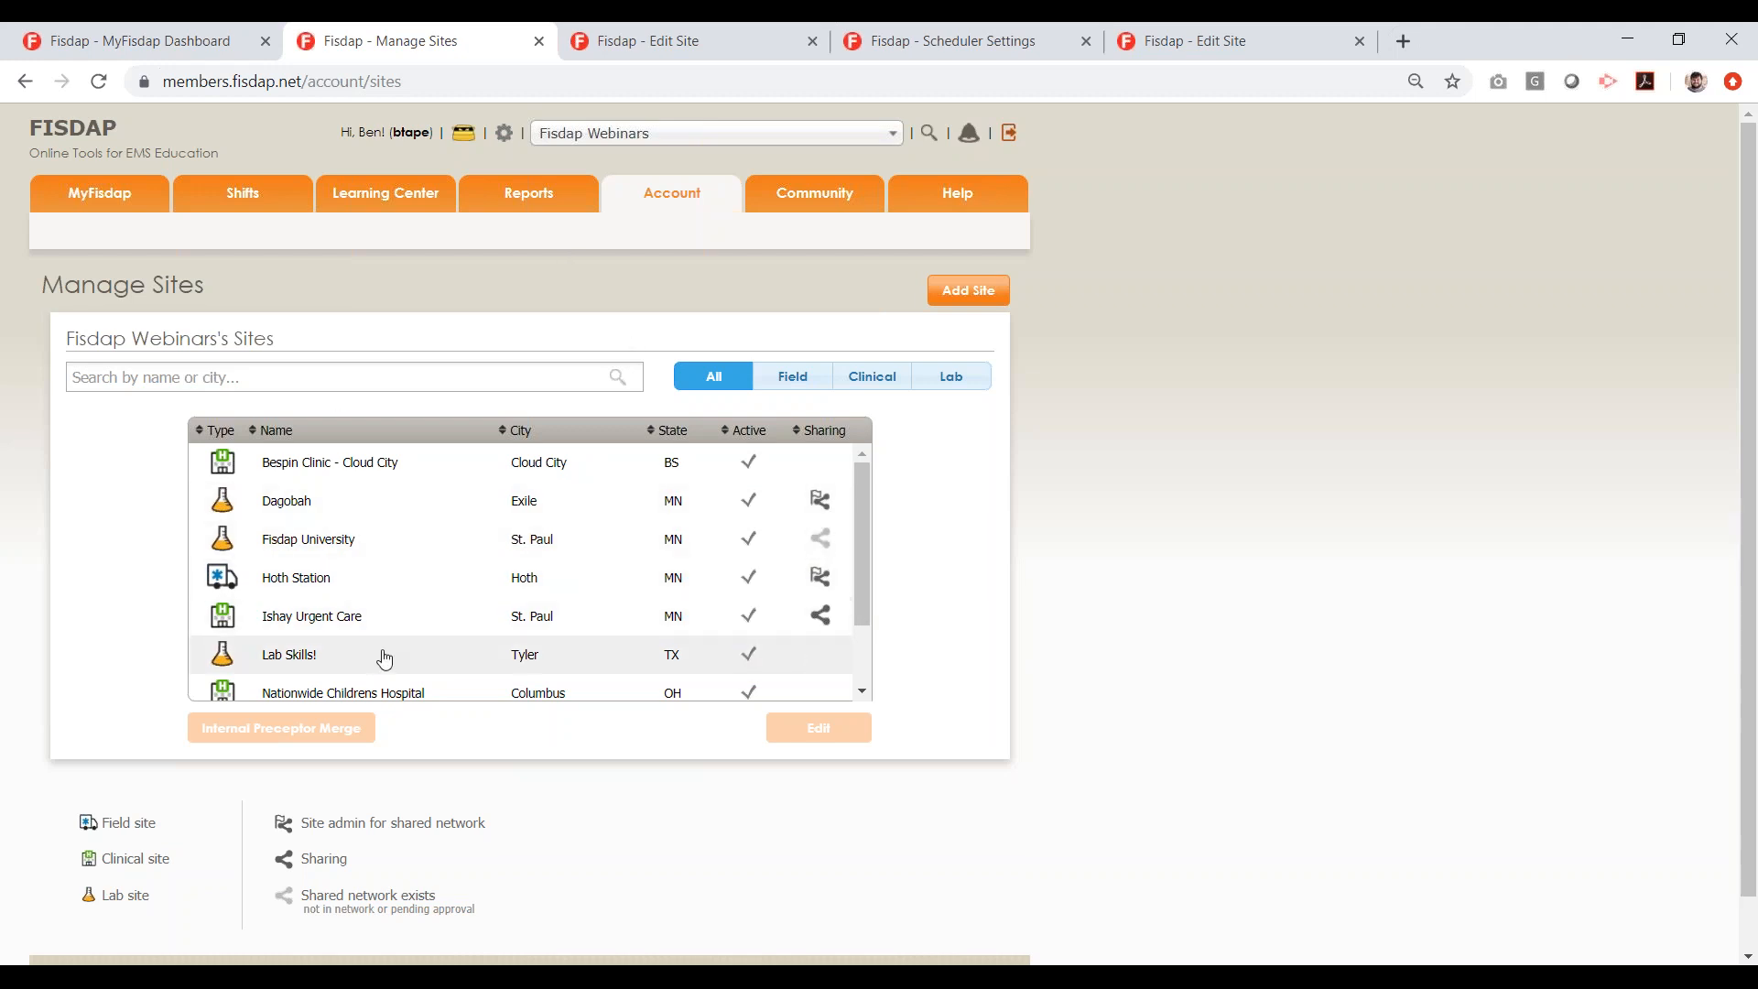
click(391, 469)
click(819, 727)
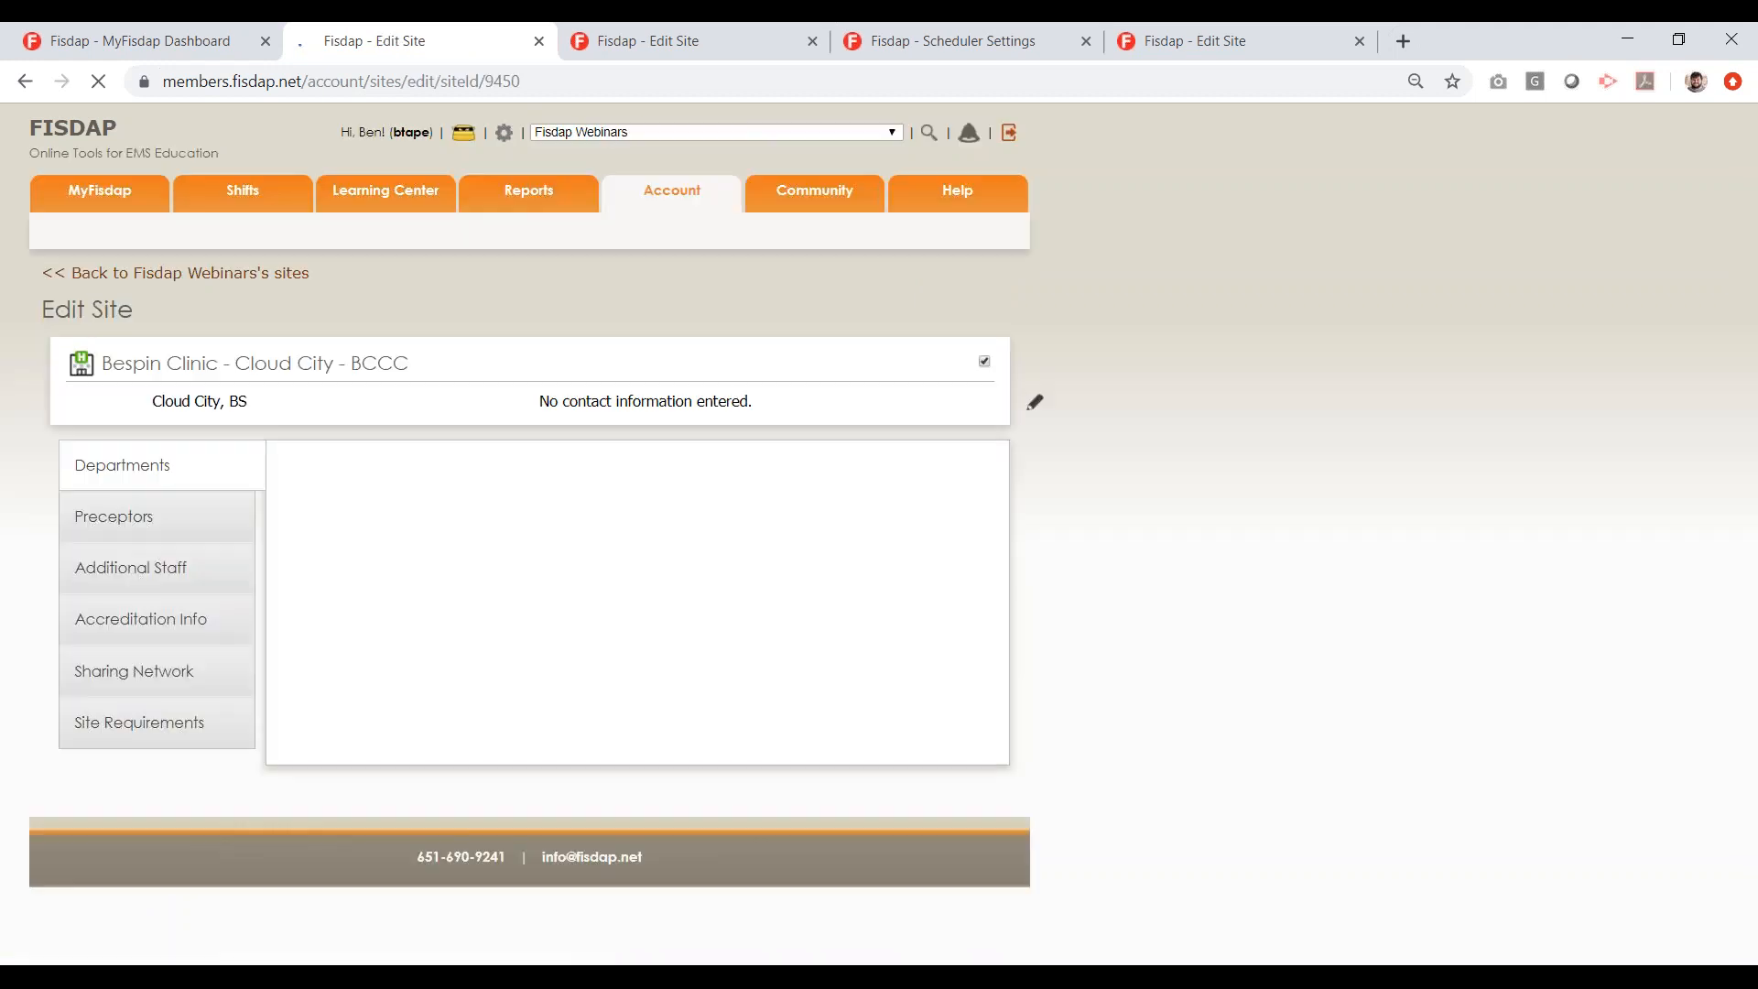
click(215, 673)
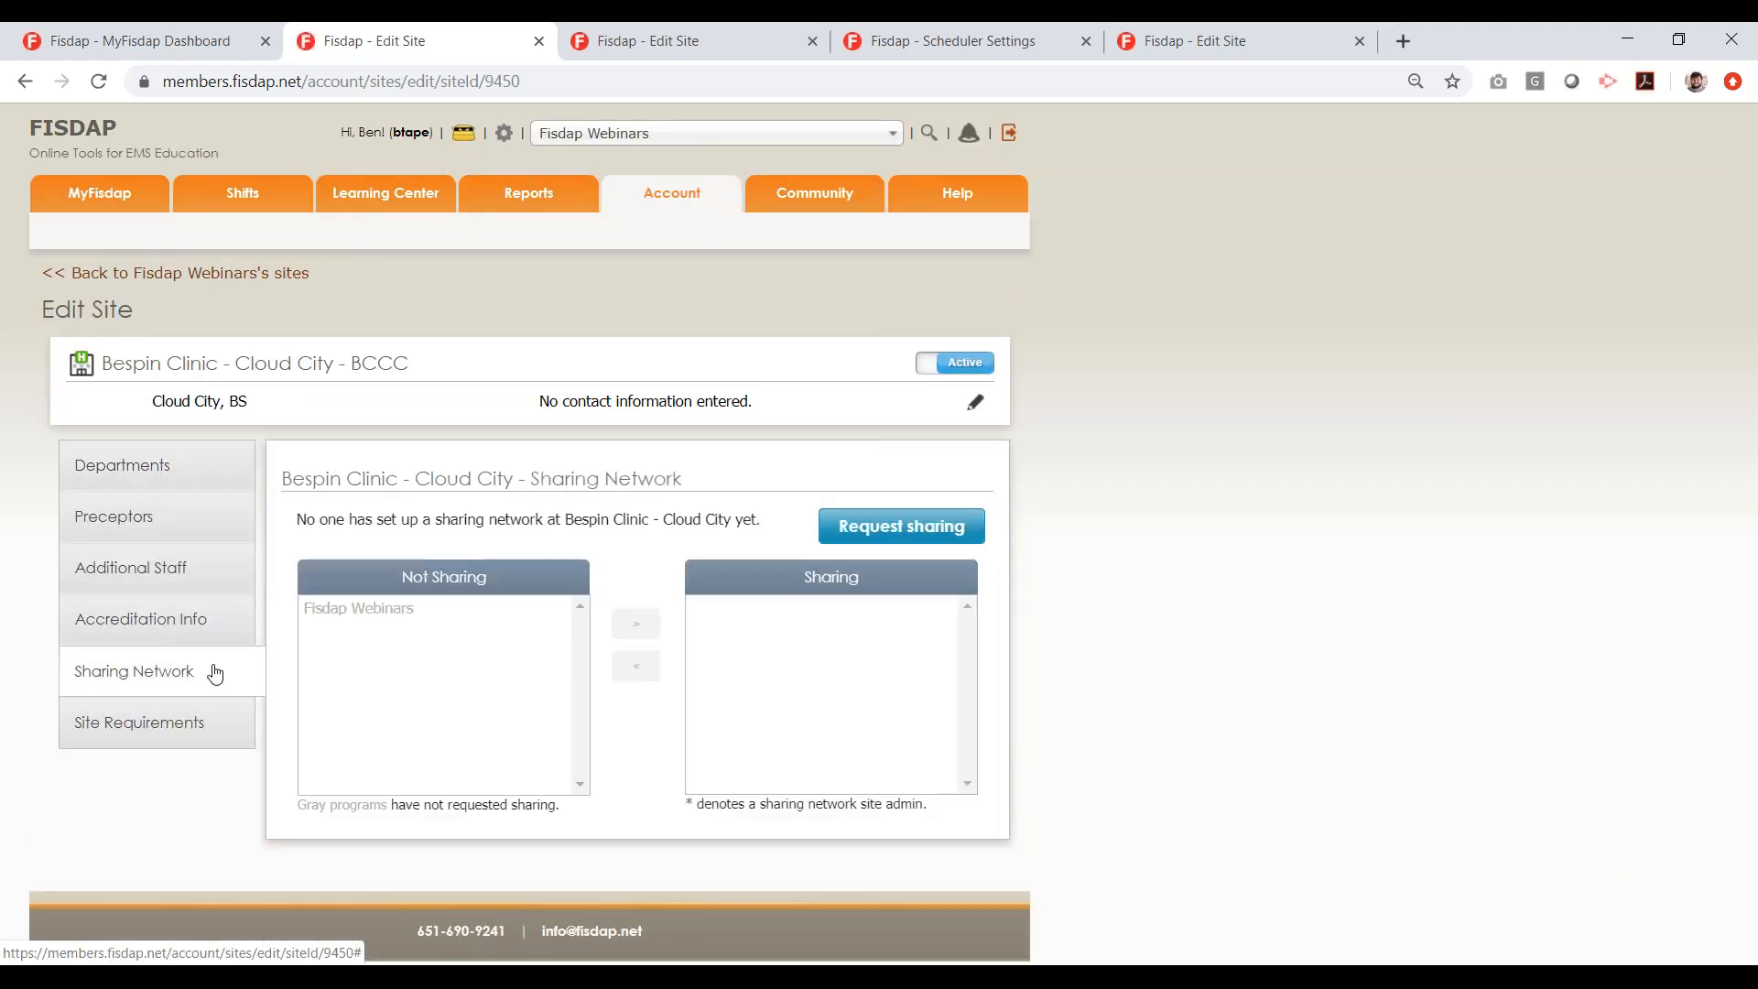
Request a sharing network for the Bespin Clinic - Cloud City site and review the submitted request
click(903, 524)
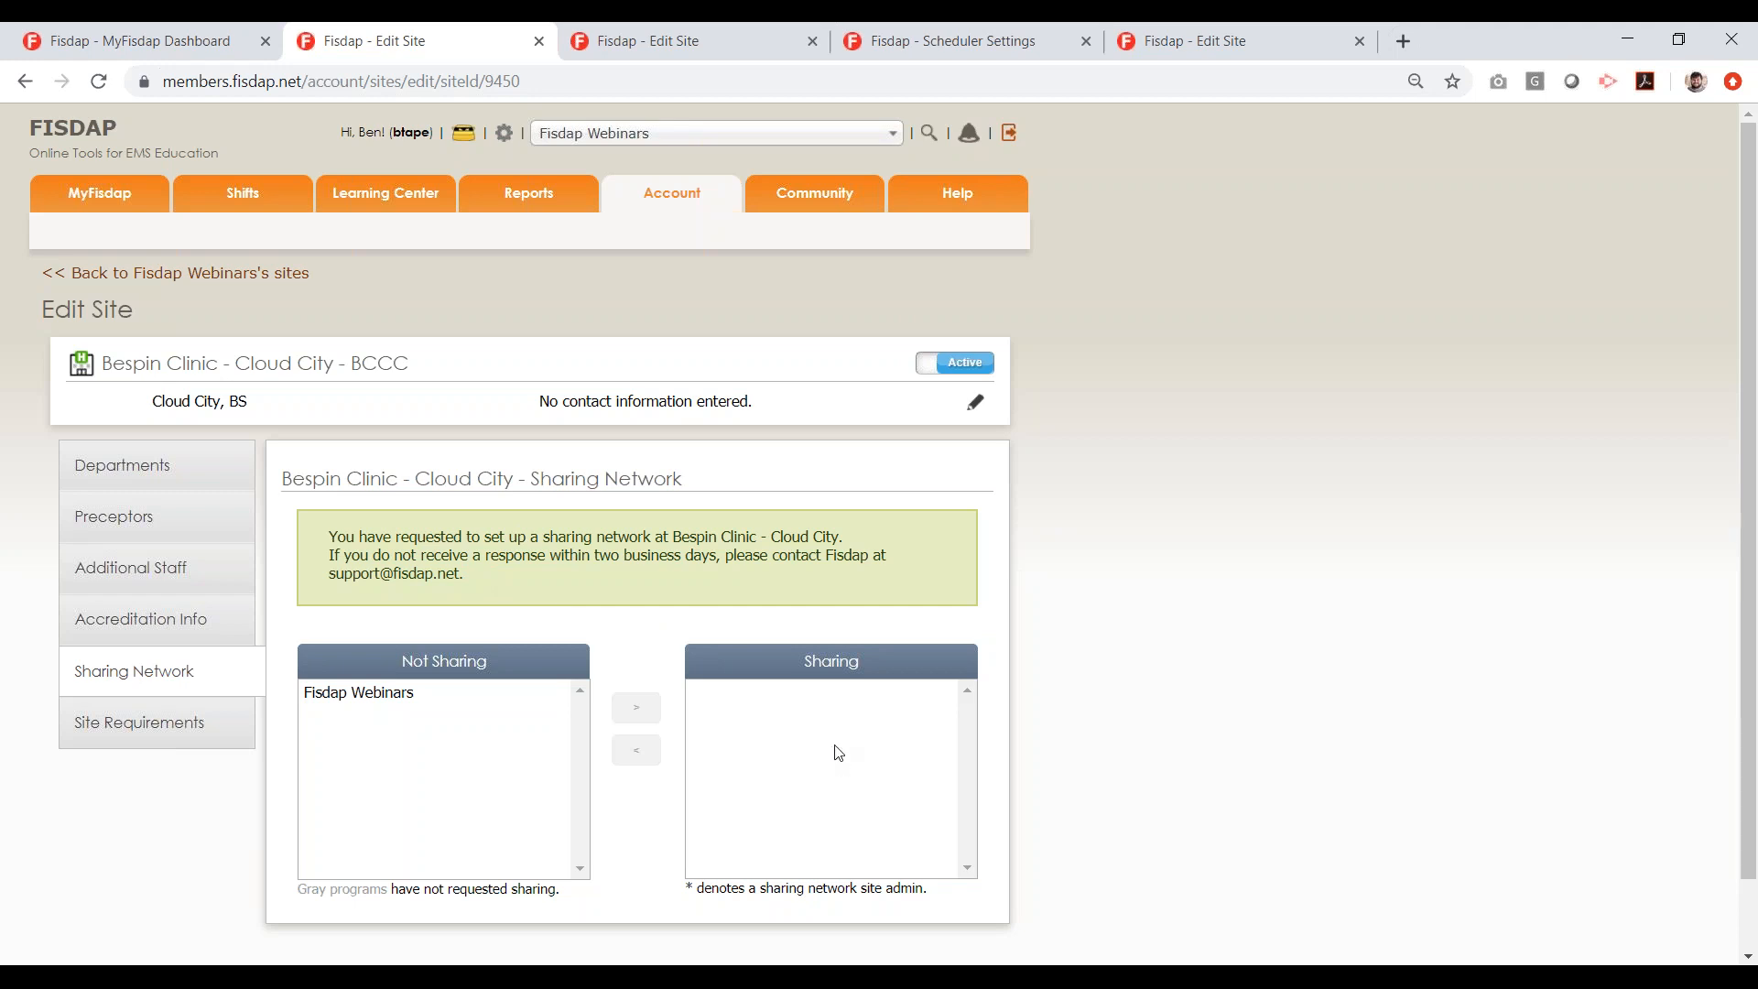
scroll(825, 745, down, 1)
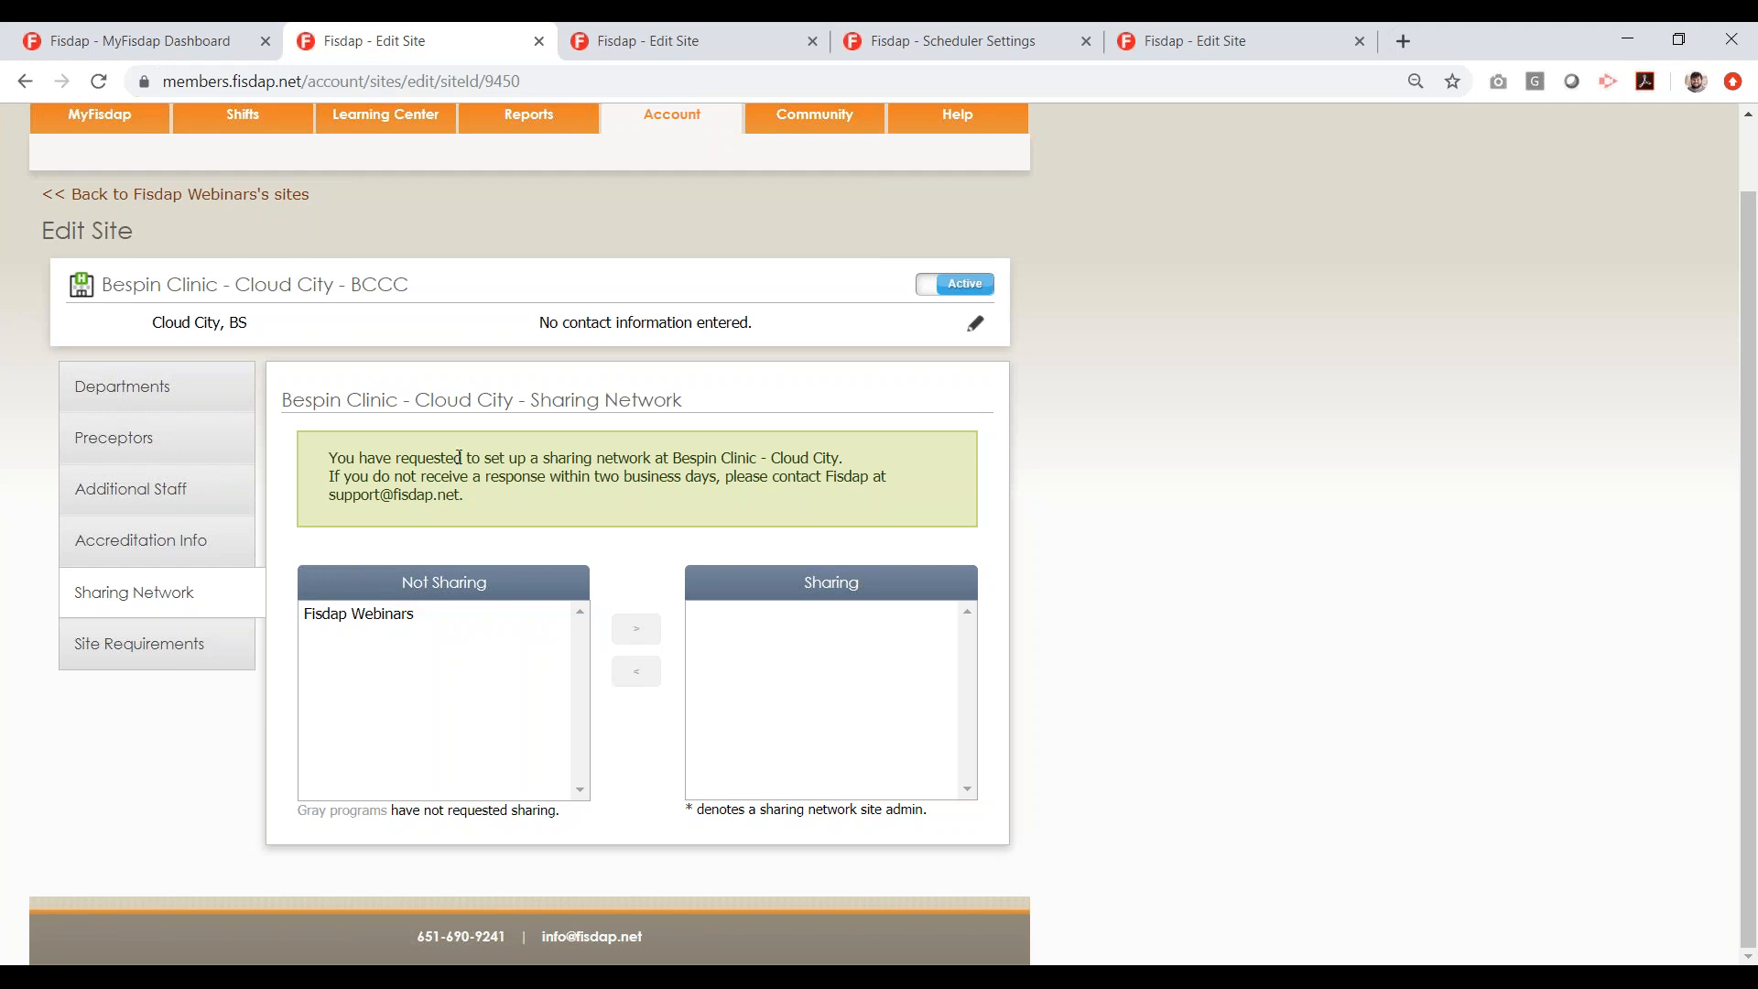
scroll(457, 455, up, 1)
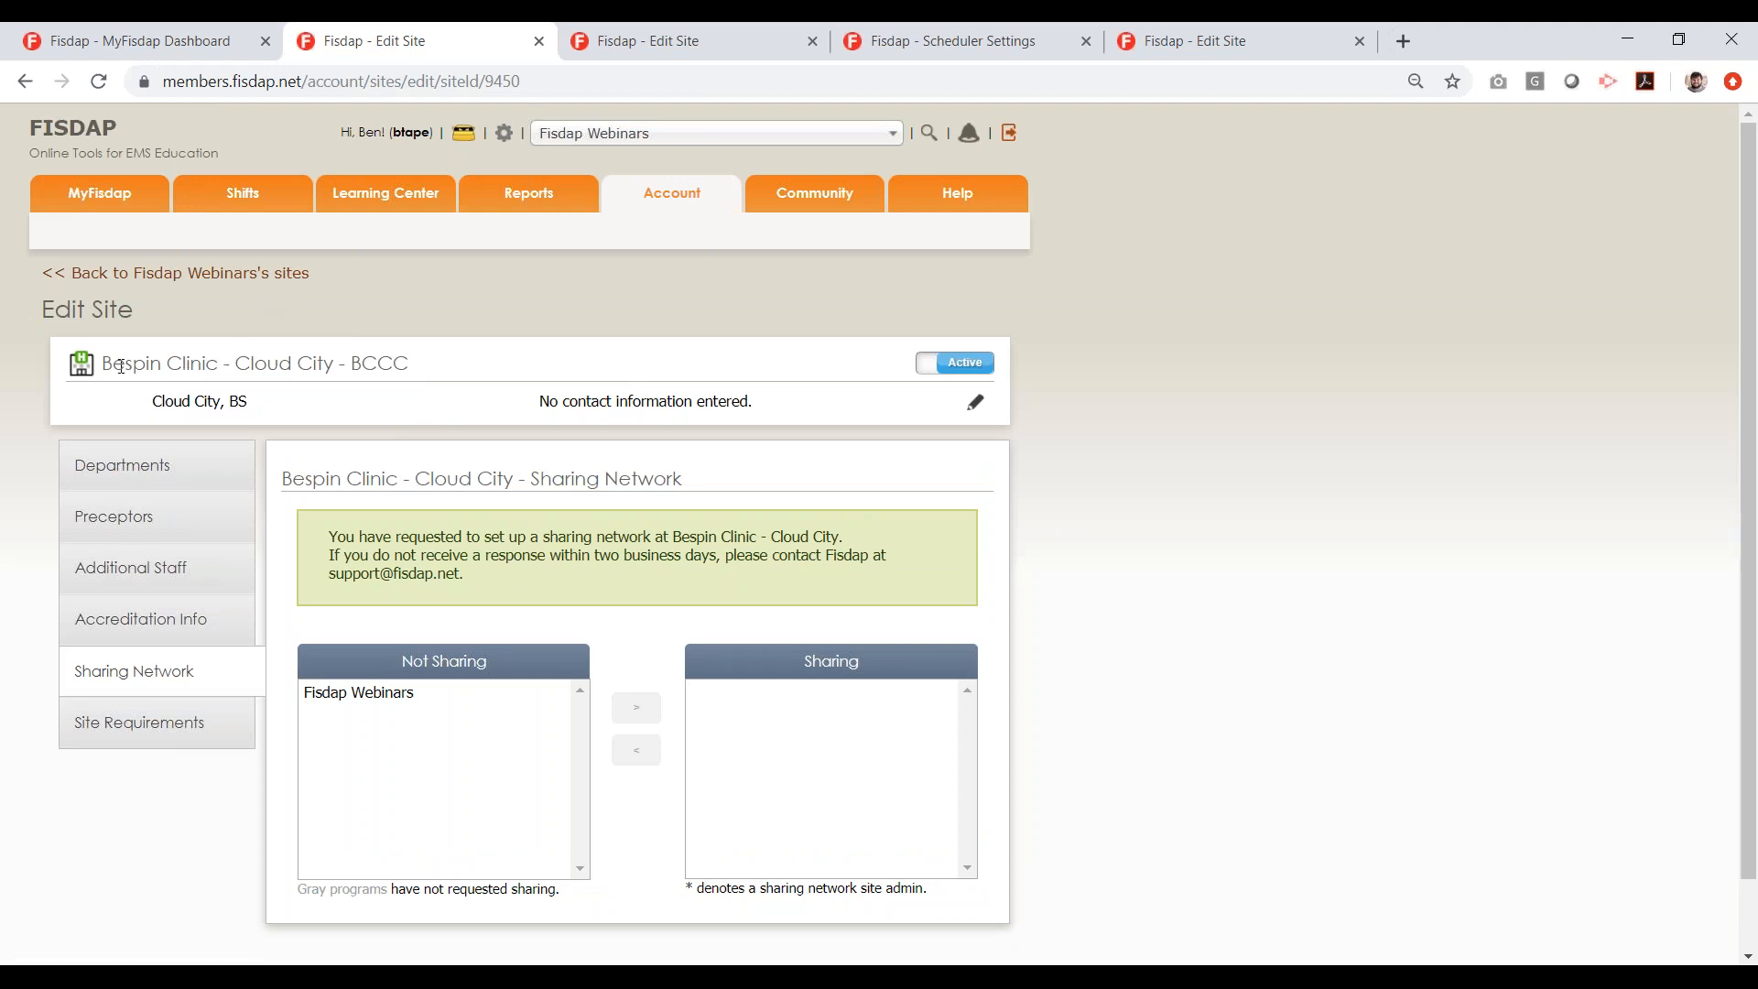
drag(106, 363, 226, 363)
click(235, 366)
drag(106, 362, 224, 363)
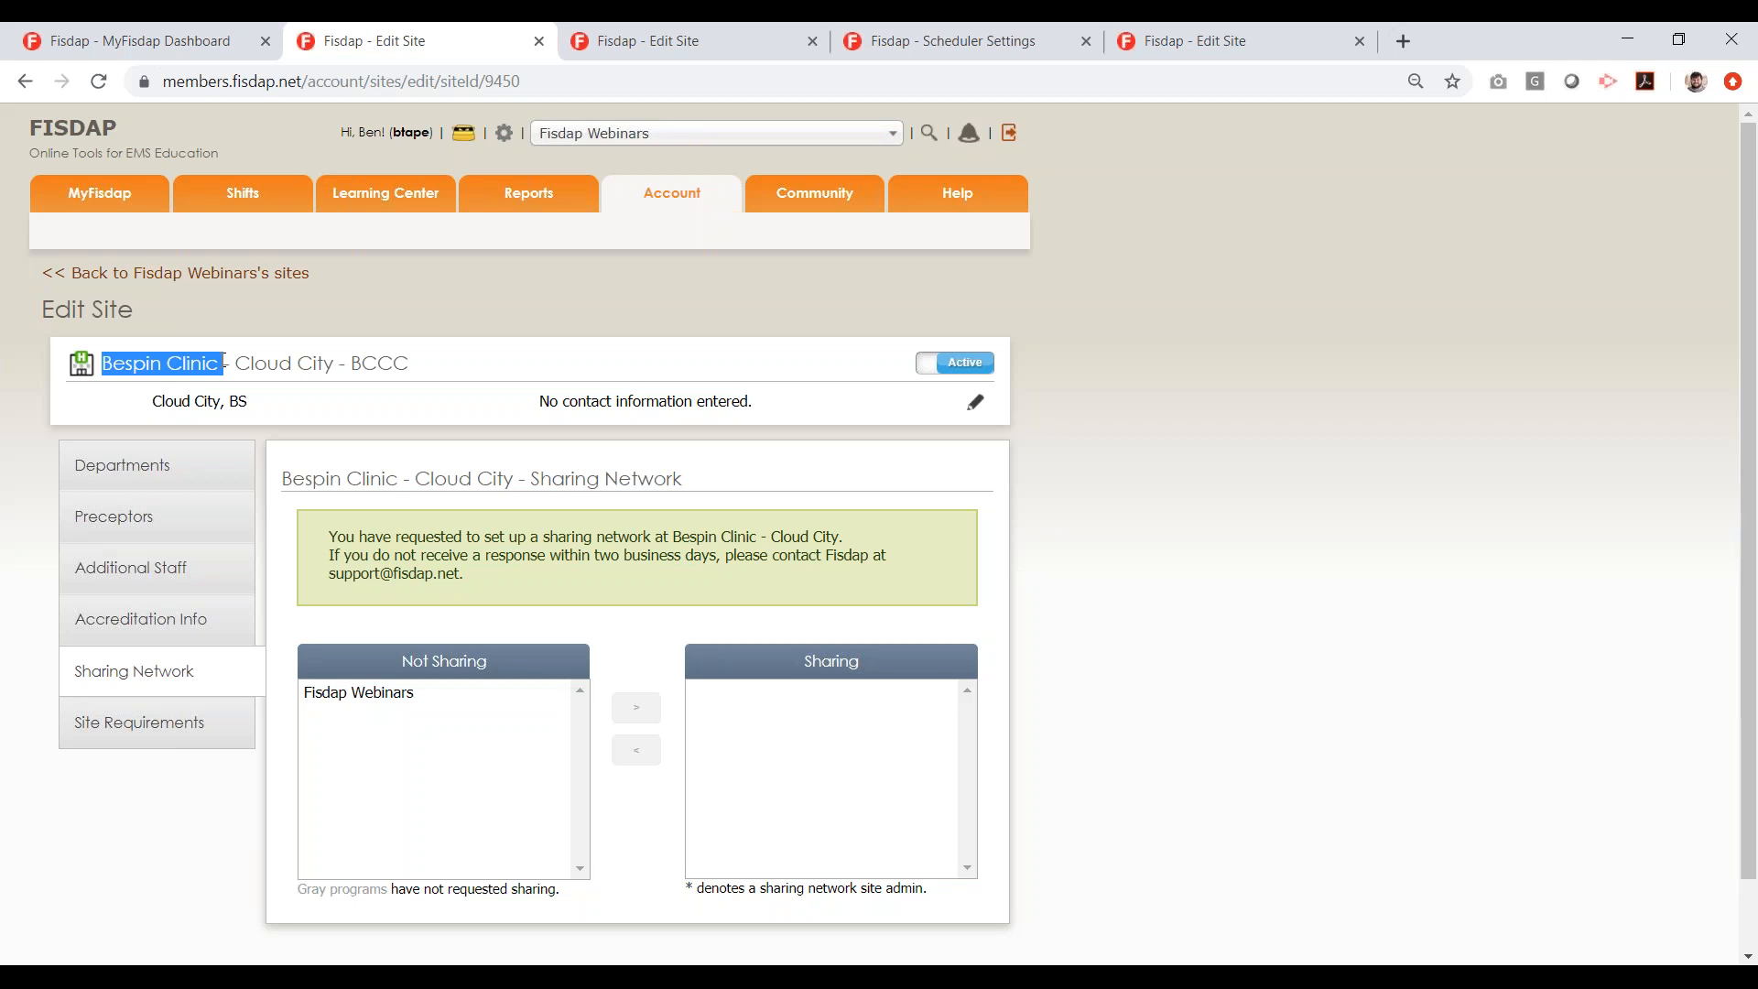
click(111, 364)
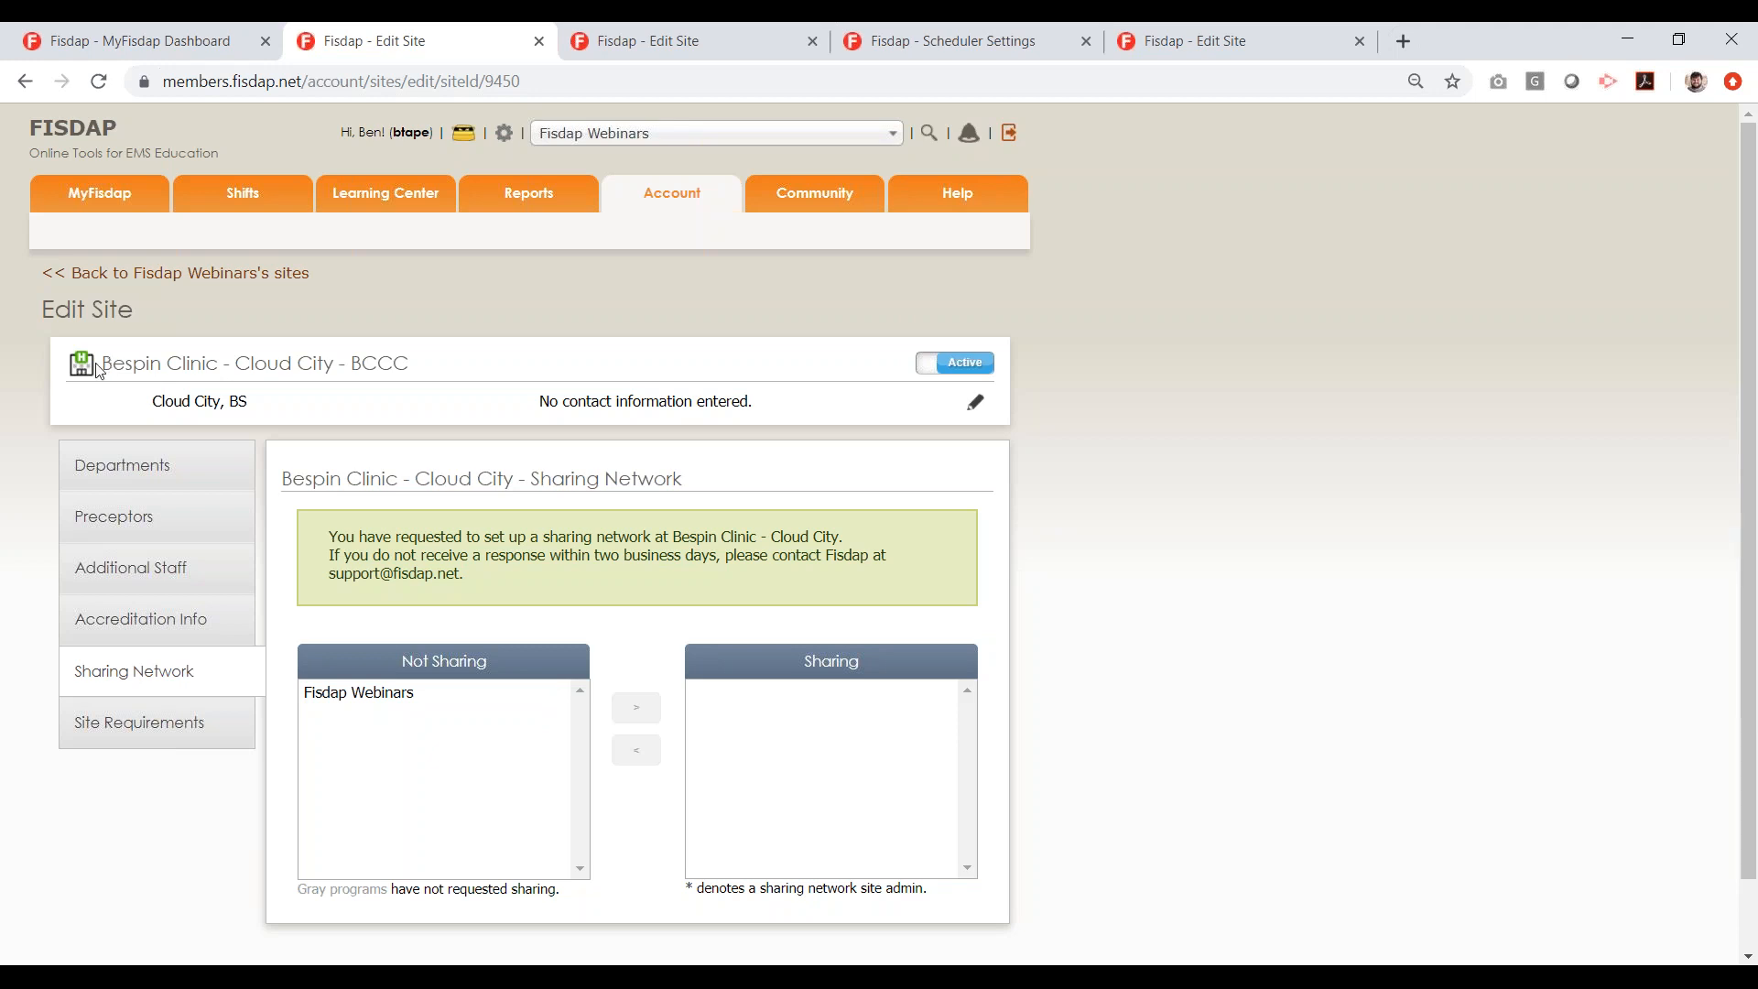
drag(101, 364, 217, 373)
click(217, 373)
scroll(705, 357, down, 1)
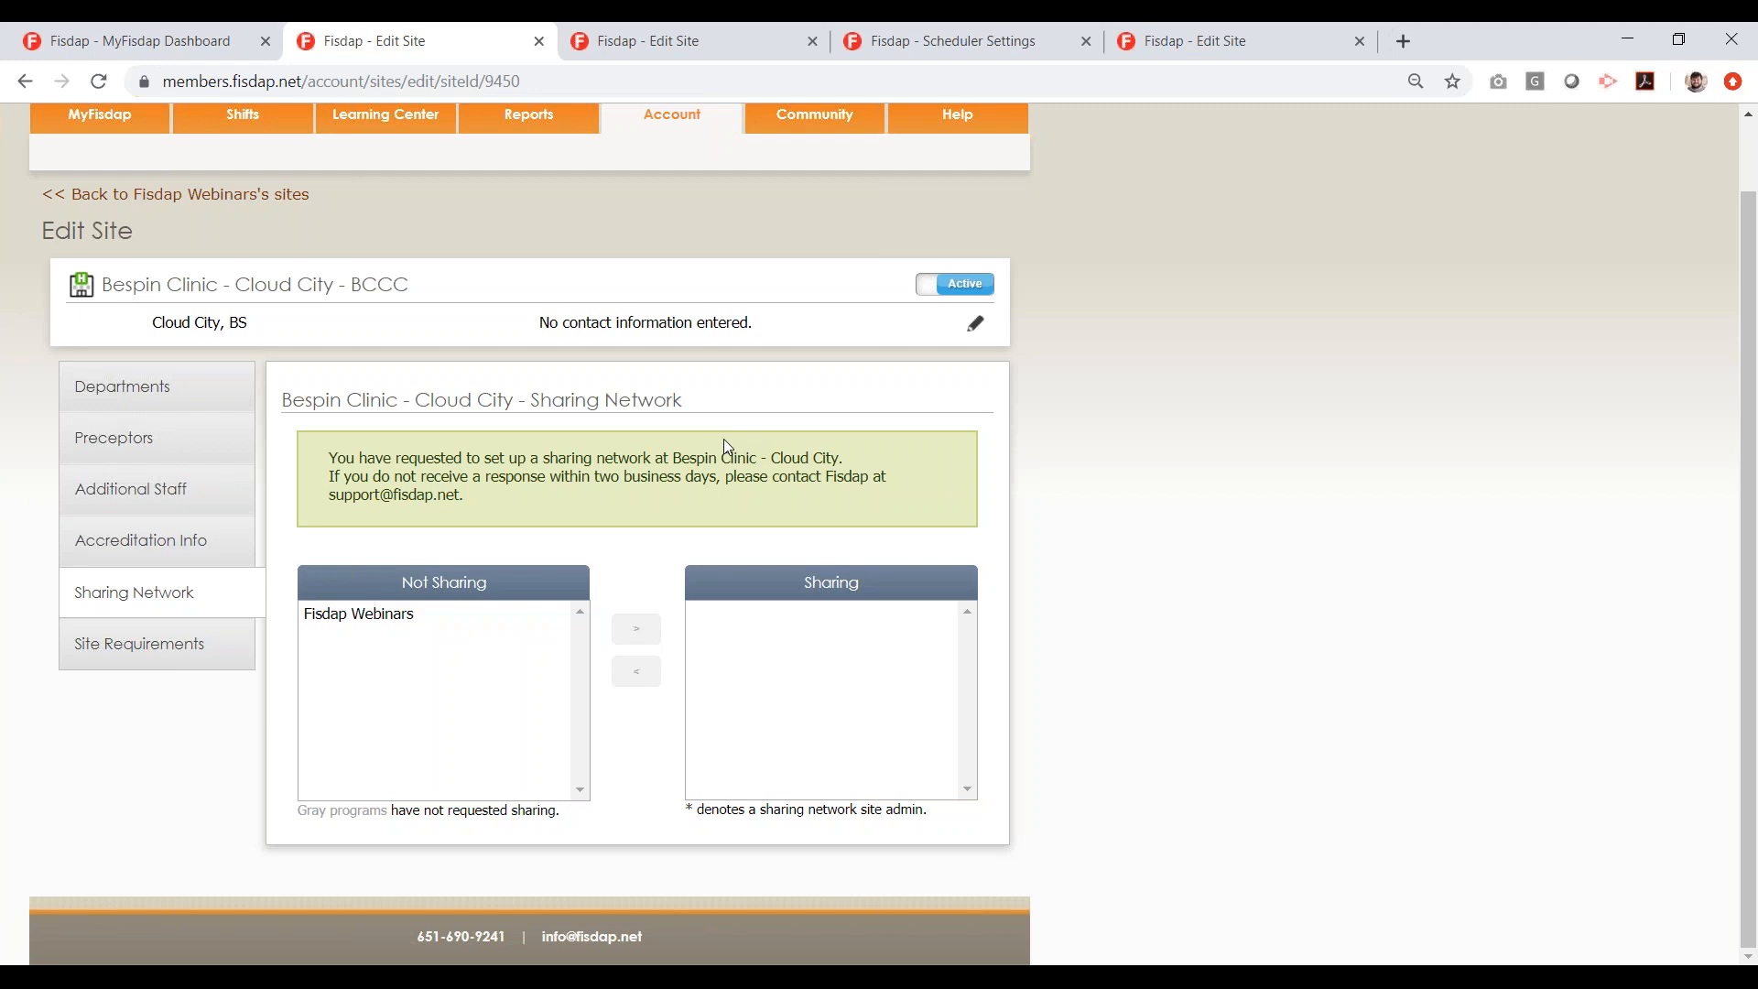
scroll(589, 385, up, 1)
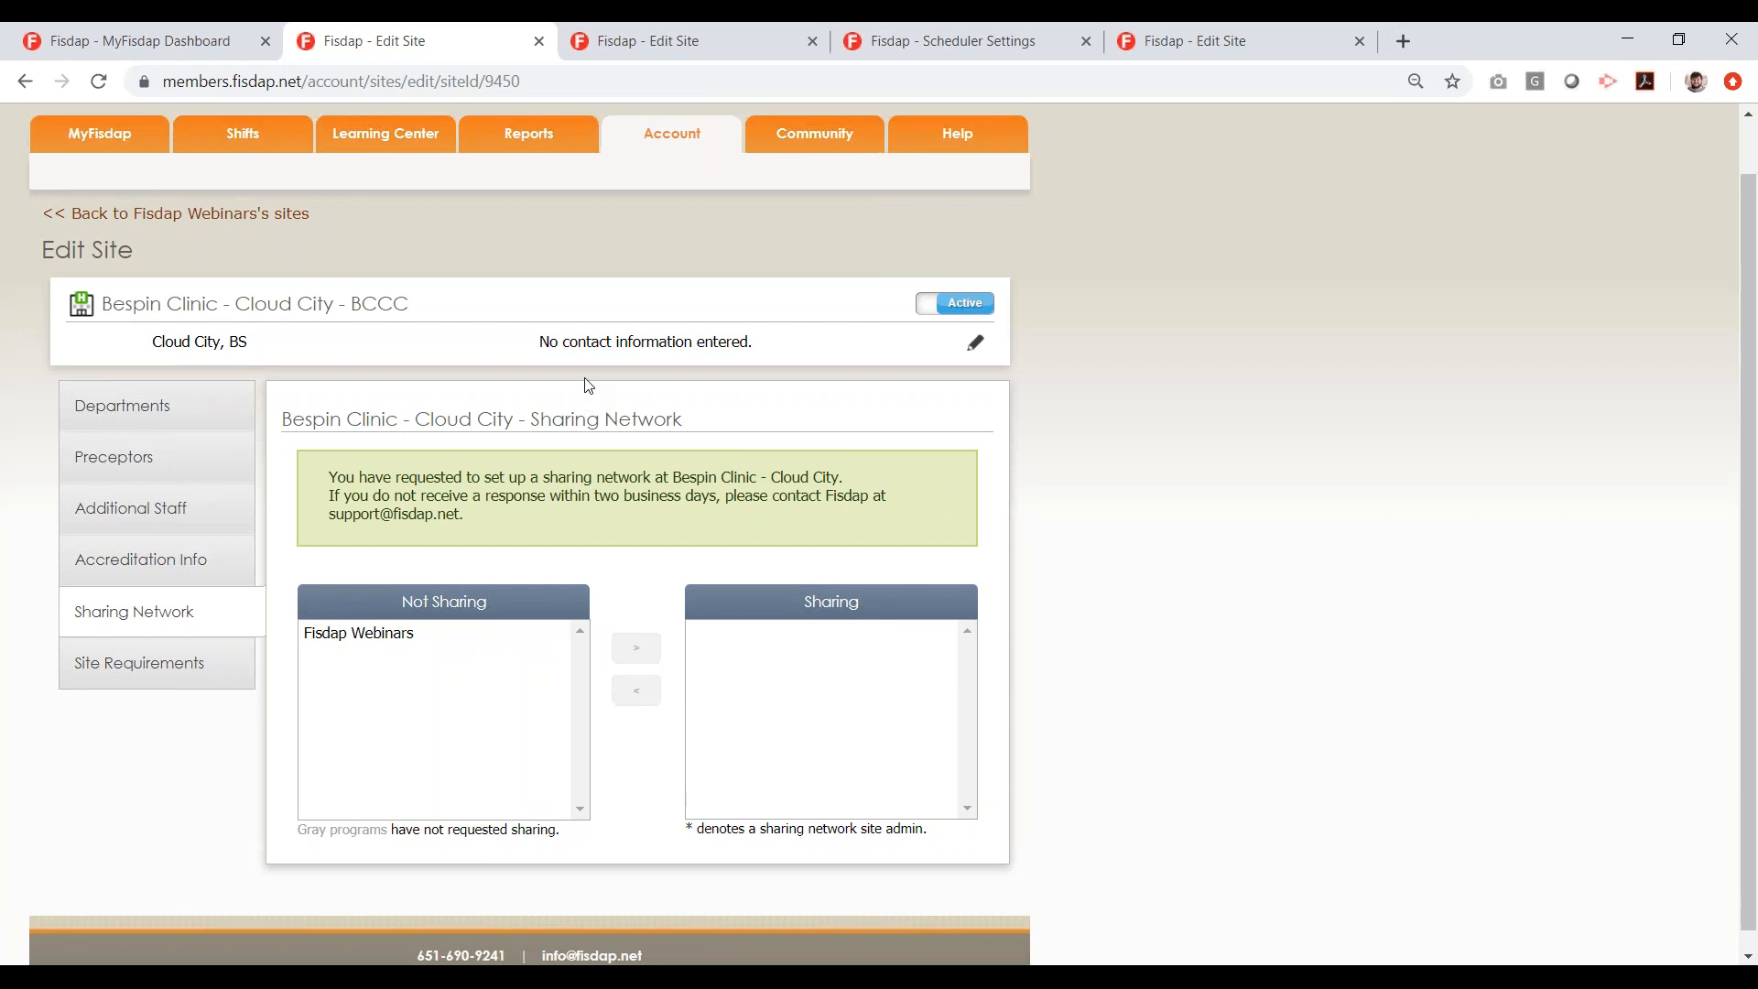